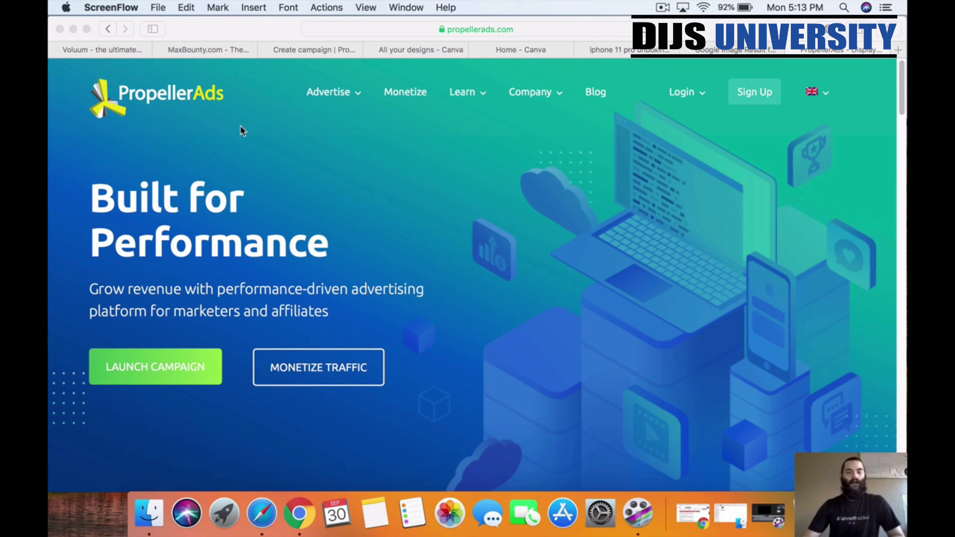
# Step: Switch to the MaxBounty page of the YOUSWEEPS iPhone 11 PRO campaign and look over its details
pyautogui.click(187, 50)
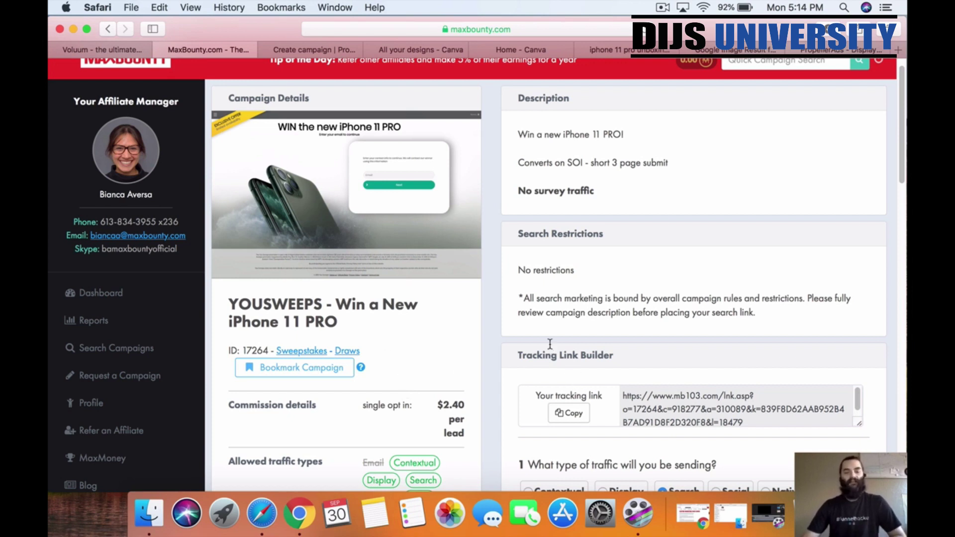
pyautogui.scroll(-1, 494, 320)
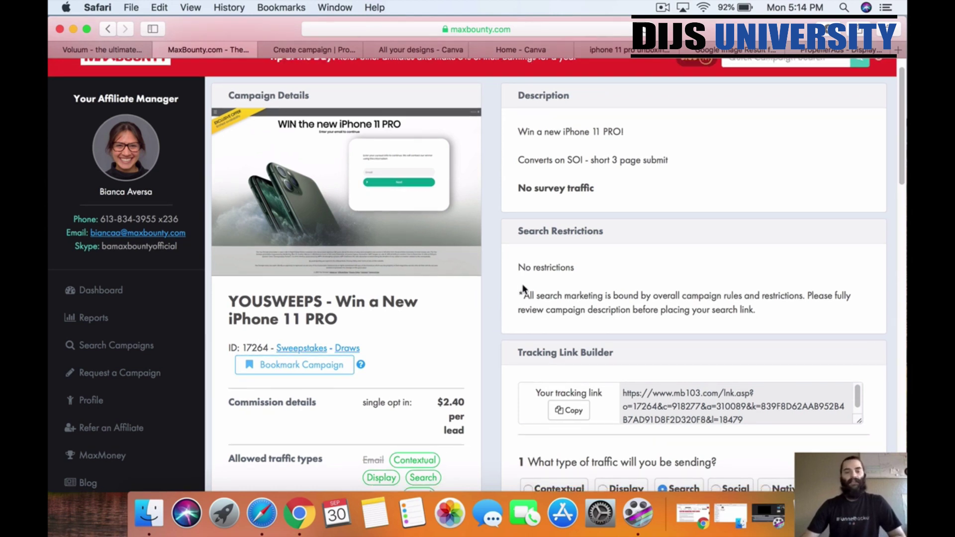
pyautogui.scroll(1, 524, 289)
pyautogui.scroll(3, 521, 288)
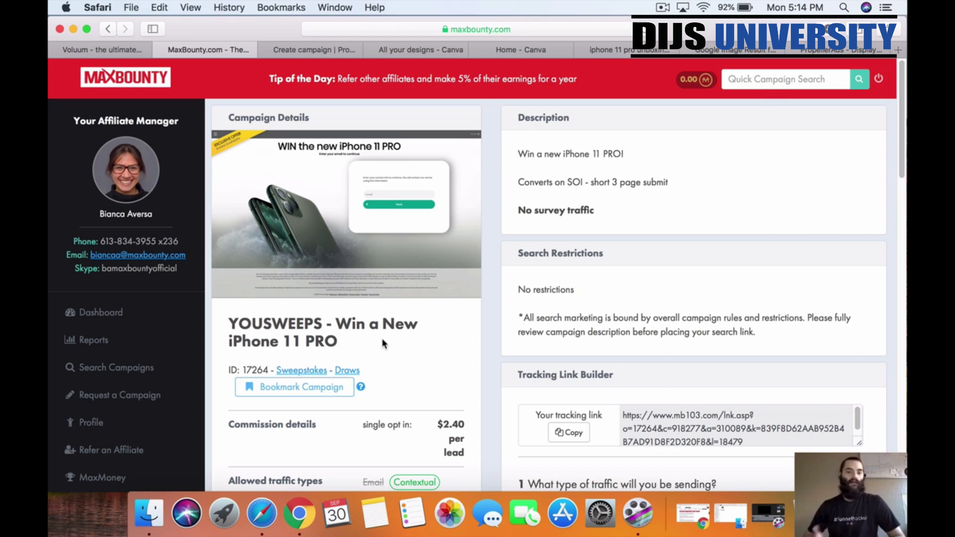
# Step: Open MaxBounty's Search Campaigns page in a new tab and switch to it
pyautogui.rightClick(136, 367)
pyautogui.click(189, 353)
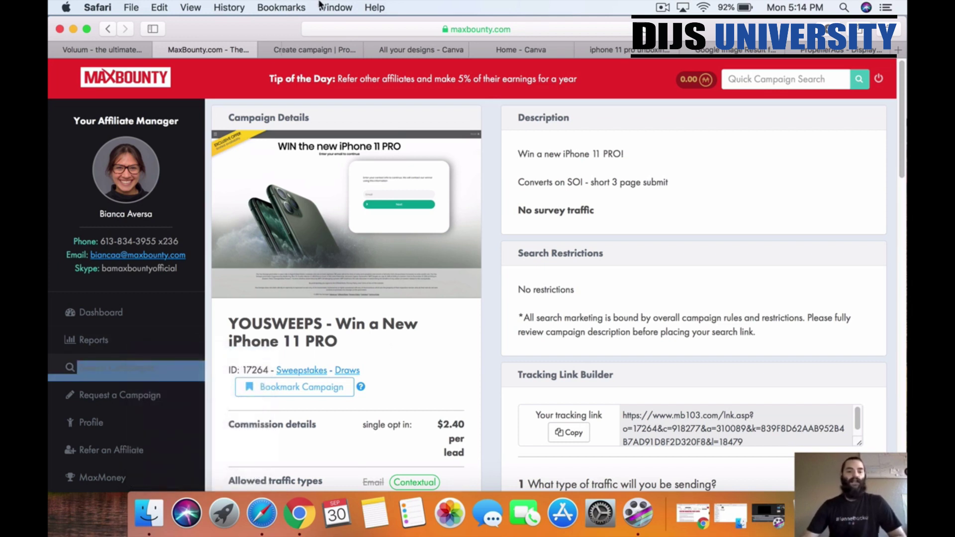
pyautogui.click(297, 52)
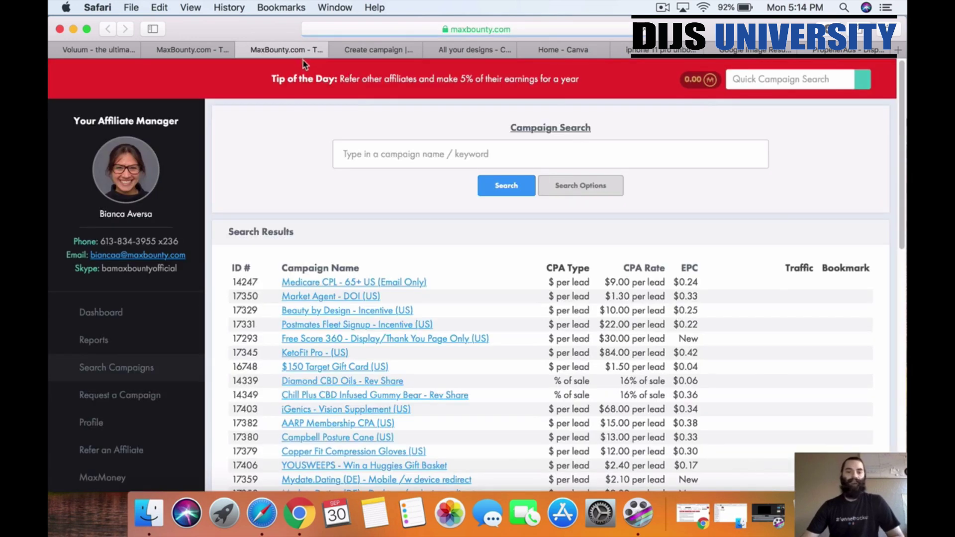
# Step: Search all countries for campaigns in the Sweepstakes category, filtered to Mobile Optimized offers
pyautogui.click(567, 187)
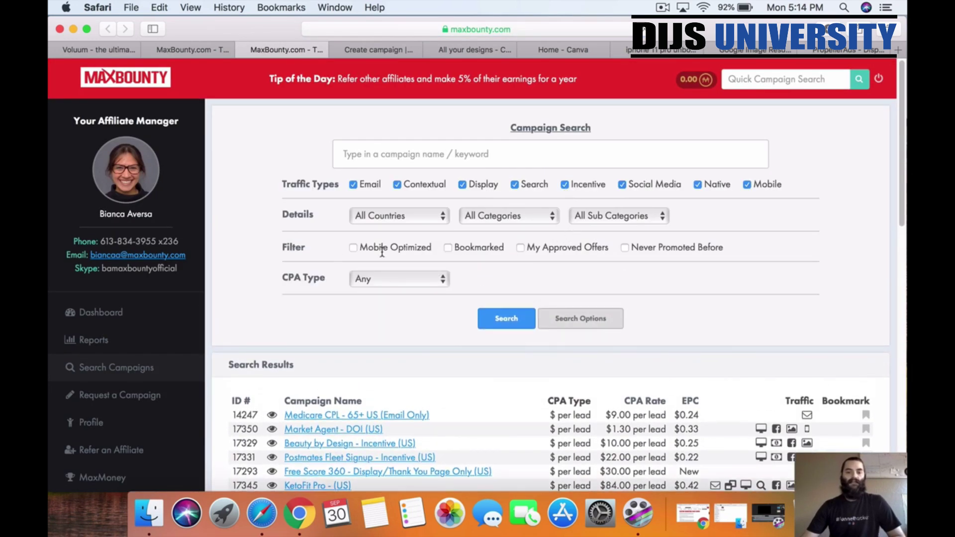
pyautogui.click(354, 248)
pyautogui.click(486, 214)
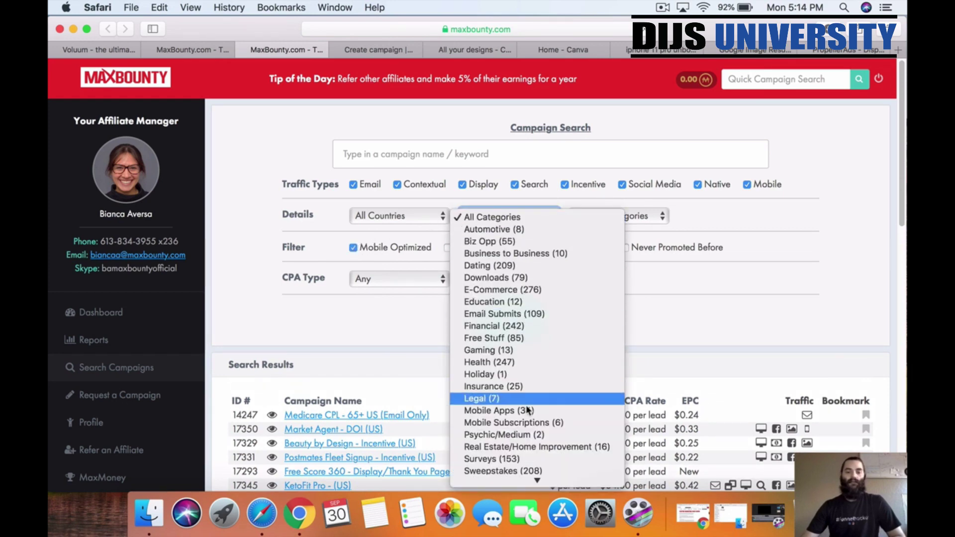
pyautogui.click(522, 471)
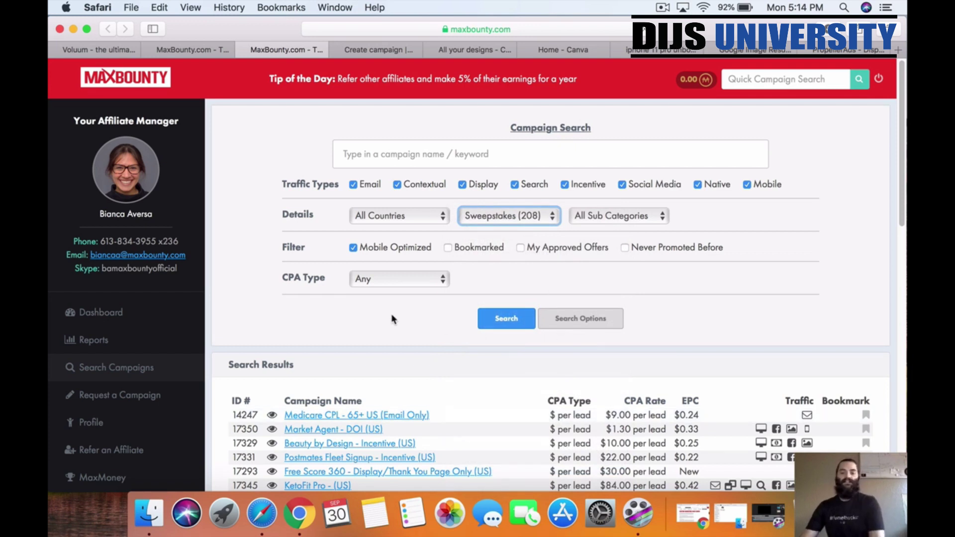
pyautogui.click(501, 323)
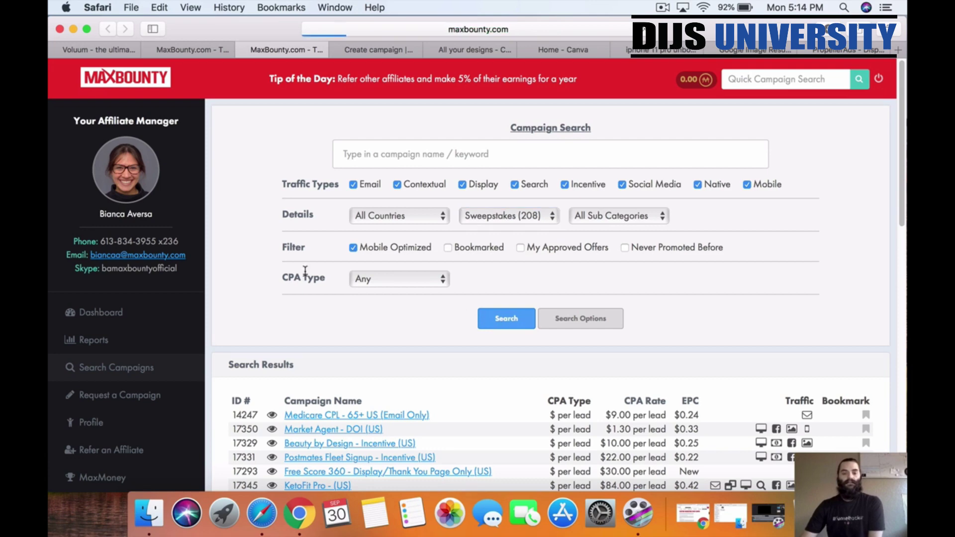
# Step: Examine the names, CPA rates and EPC values of the mobile-optimized sweepstakes campaigns in the search results
pyautogui.scroll(-1, 325, 276)
pyautogui.scroll(-5, 327, 276)
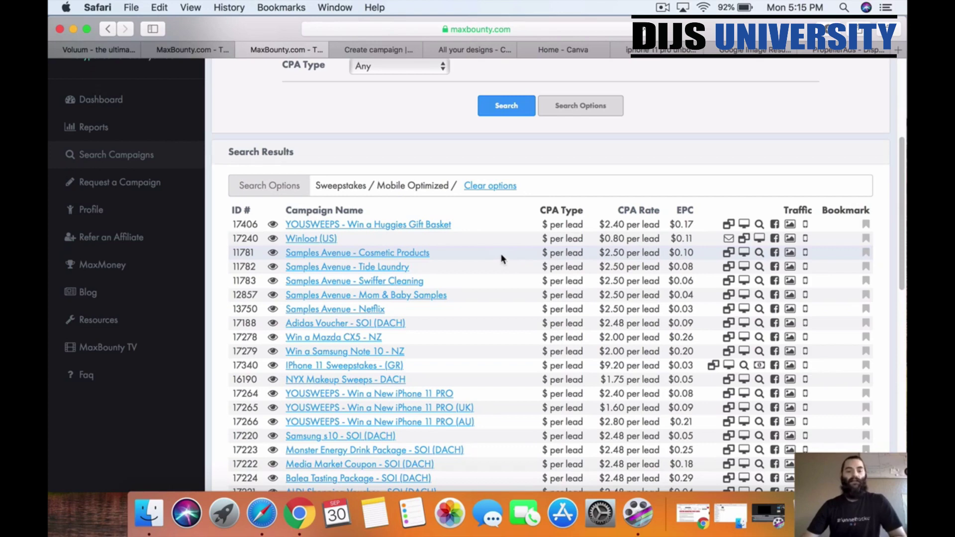
pyautogui.scroll(-2, 504, 256)
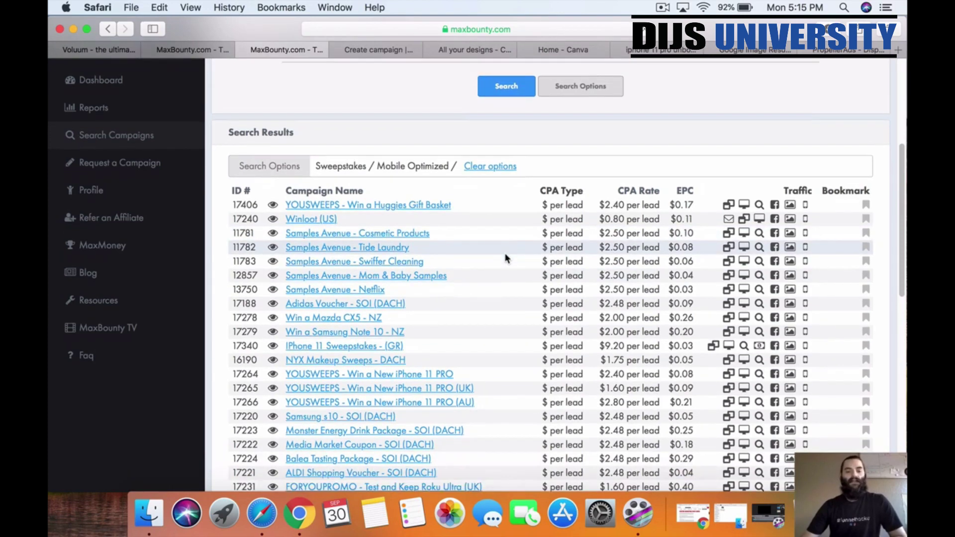
pyautogui.scroll(-3, 505, 258)
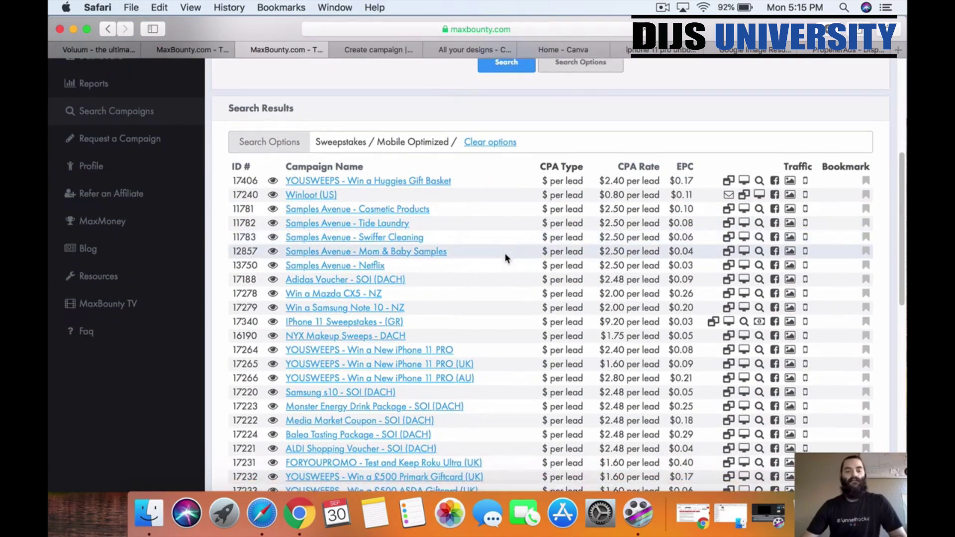
pyautogui.scroll(-15, 505, 257)
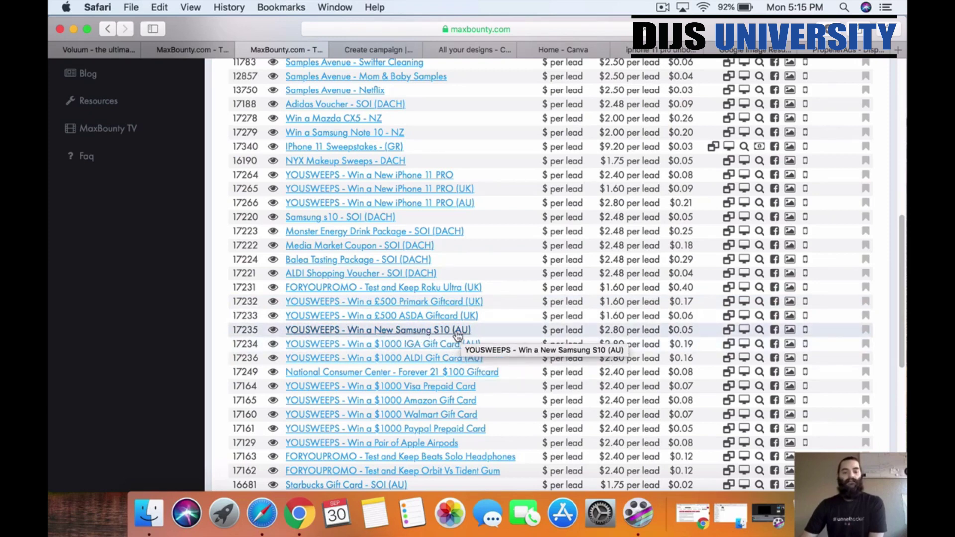
pyautogui.scroll(-1, 450, 370)
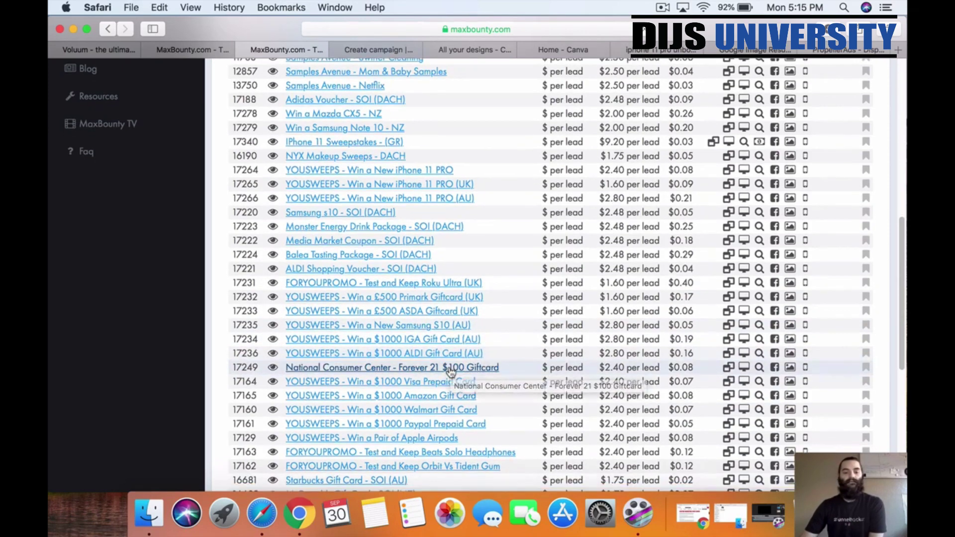
pyautogui.scroll(-3, 451, 372)
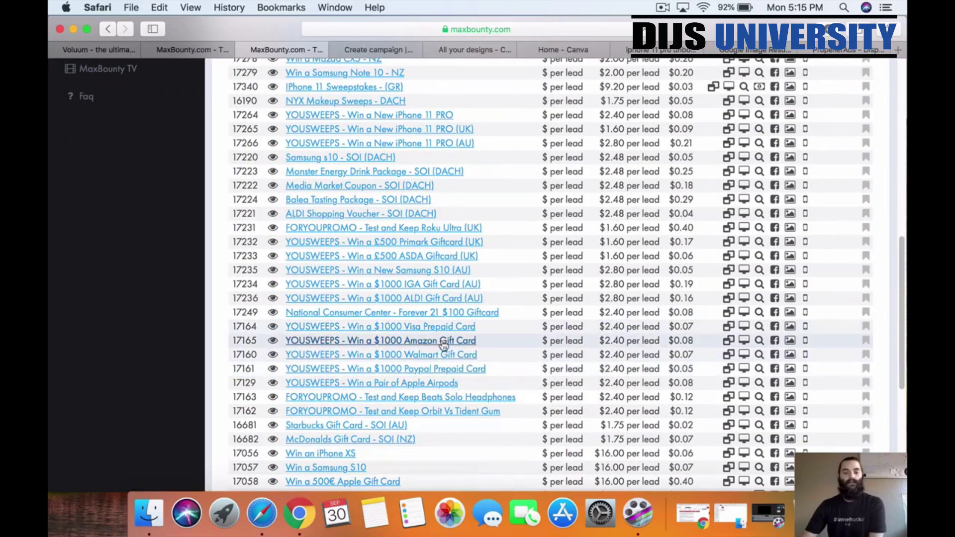
pyautogui.scroll(-1, 441, 367)
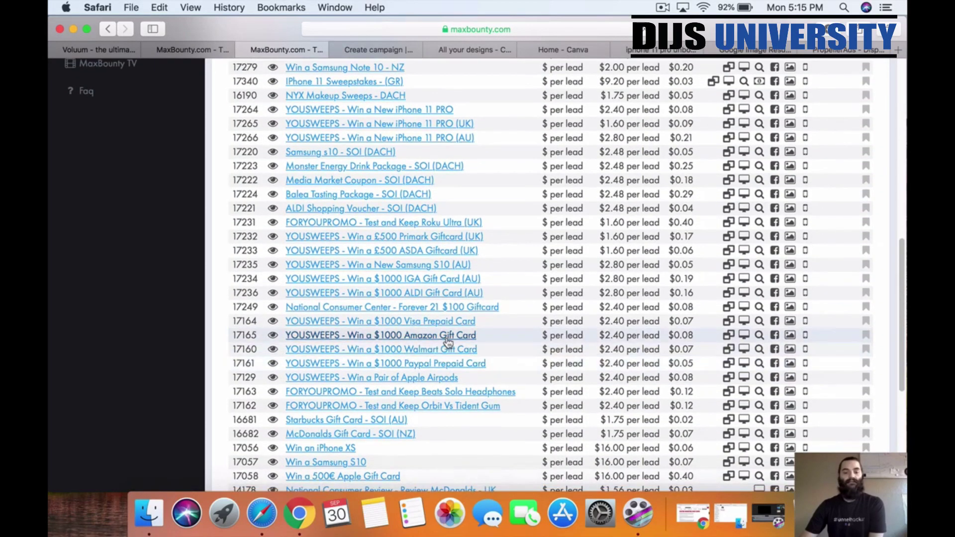
pyautogui.scroll(-2, 448, 343)
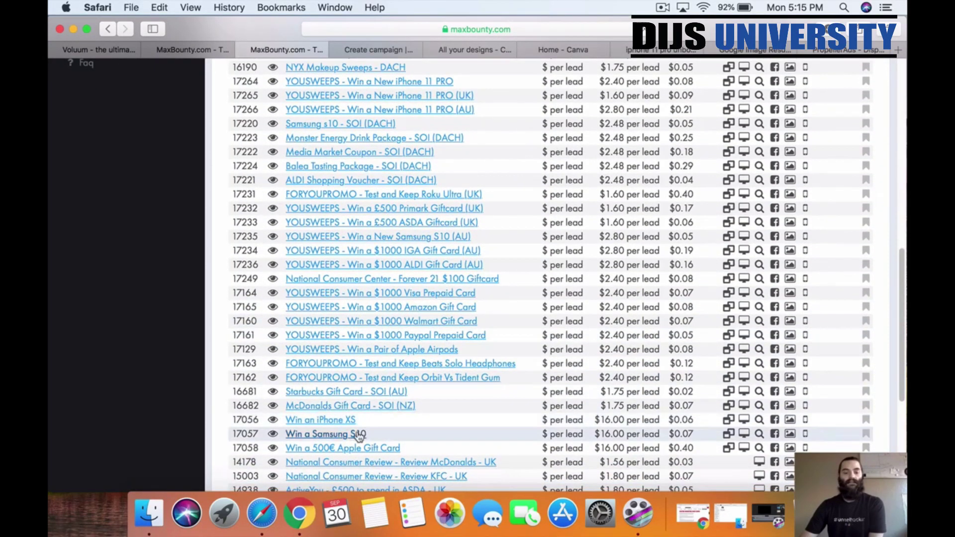
pyautogui.scroll(-3, 464, 431)
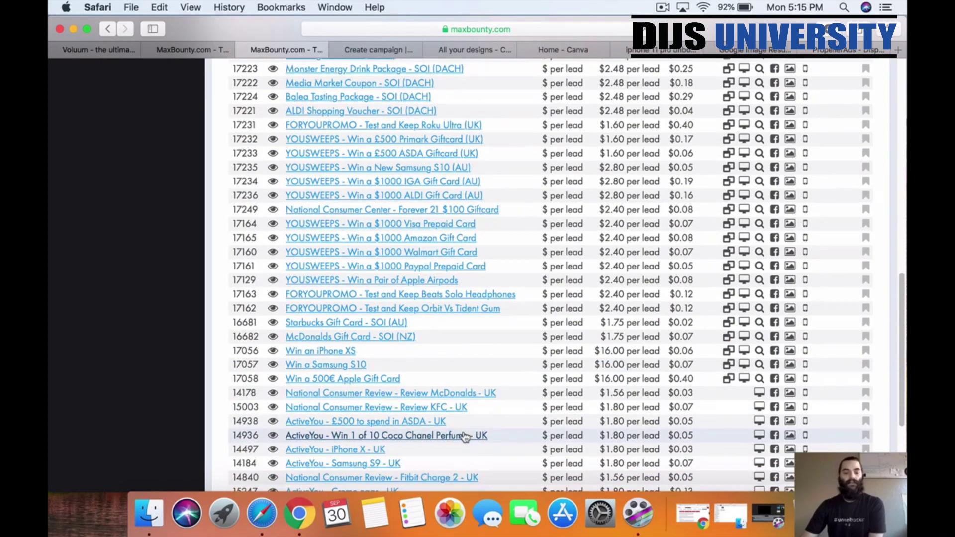
pyautogui.scroll(-1, 484, 395)
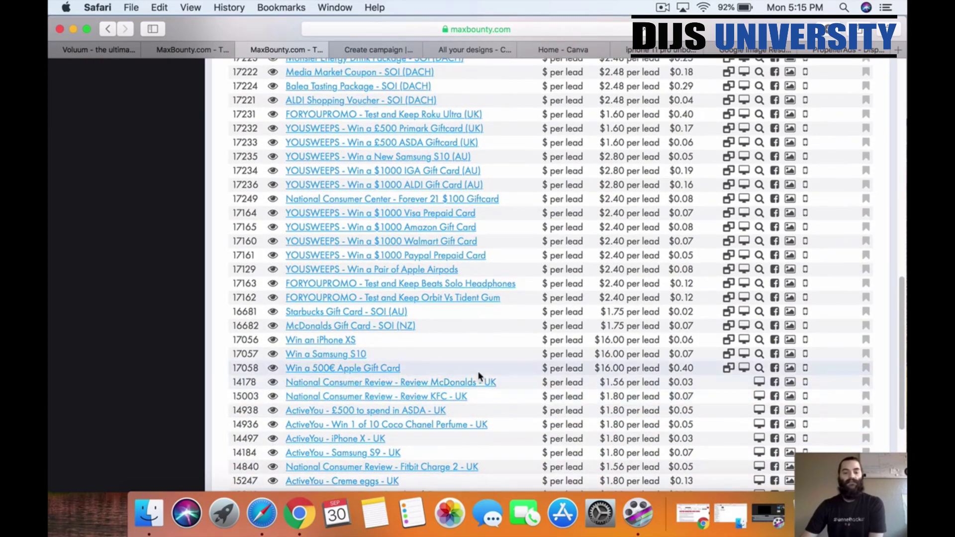
pyautogui.scroll(15, 471, 362)
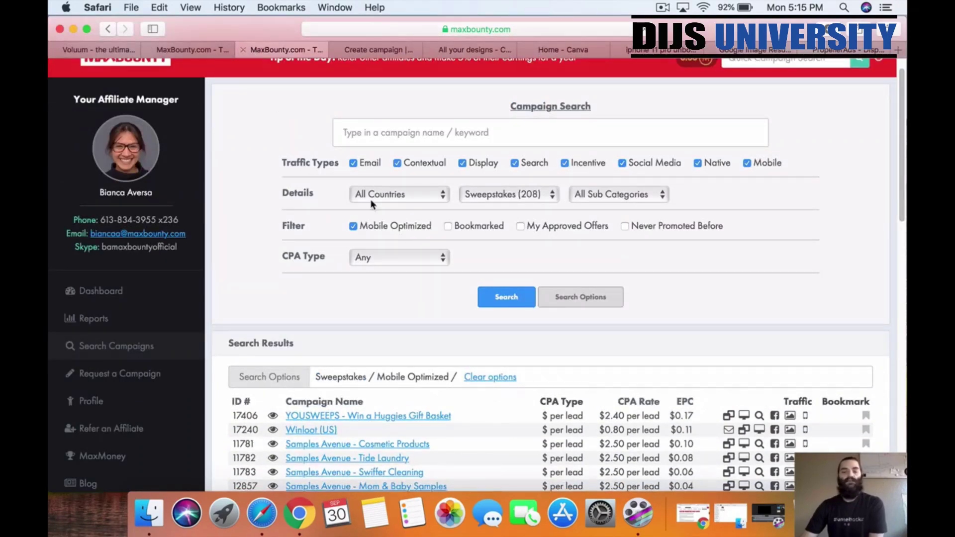
pyautogui.scroll(-5, 452, 283)
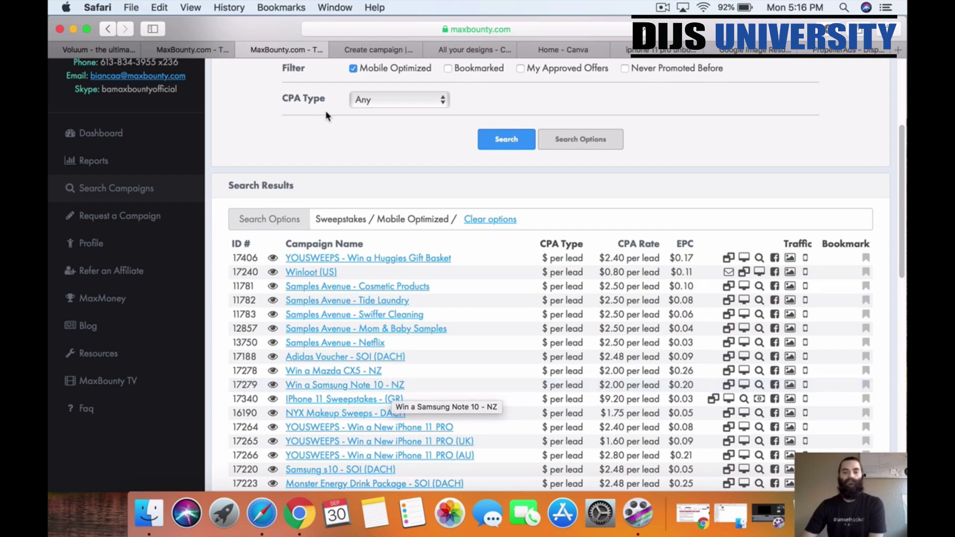
pyautogui.scroll(5, 343, 150)
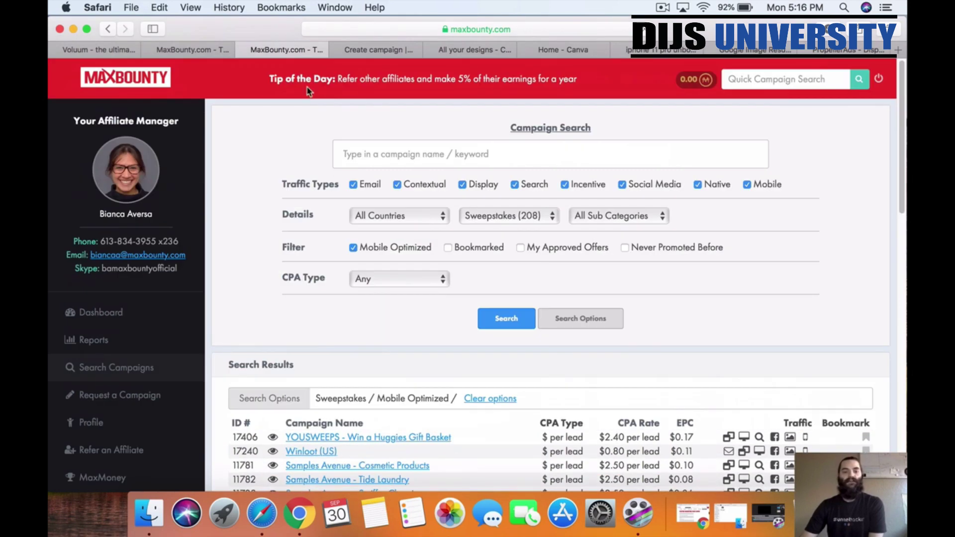
# Step: Return to the YOUSWEEPS iPhone 11 PRO campaign and review its restrictions, allowed traffic types, daily cap, countries and mobile optimization
pyautogui.click(244, 49)
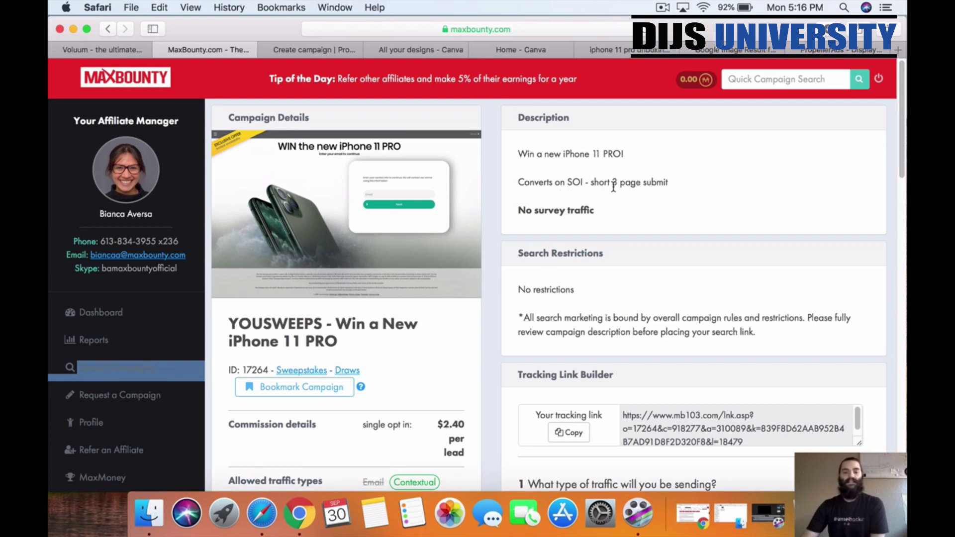
pyautogui.scroll(-1, 512, 269)
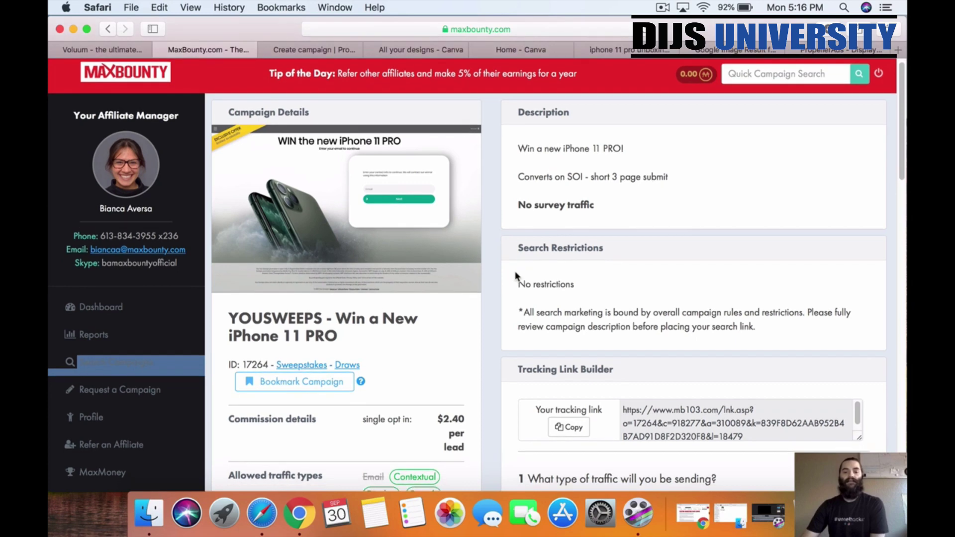
pyautogui.scroll(-5, 509, 329)
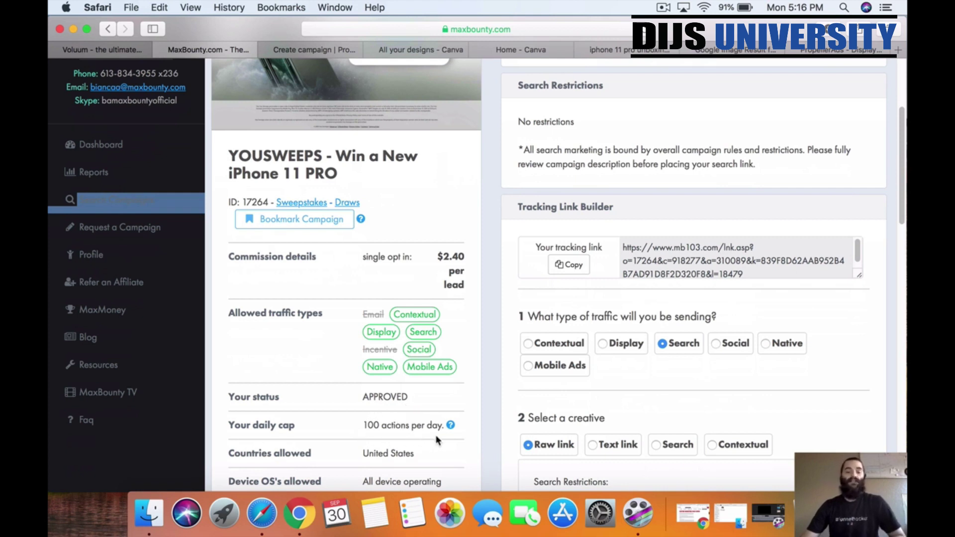
pyautogui.scroll(-1, 478, 433)
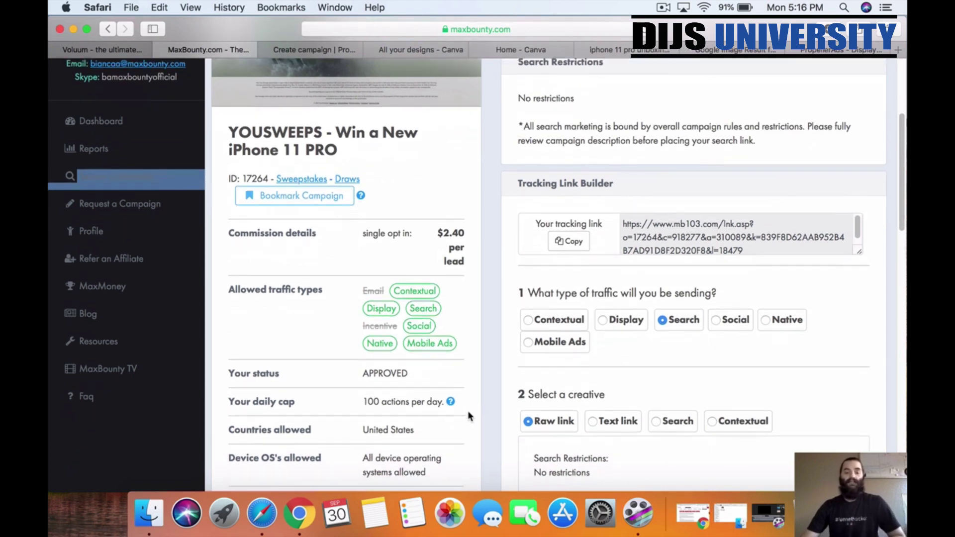
pyautogui.scroll(-4, 469, 416)
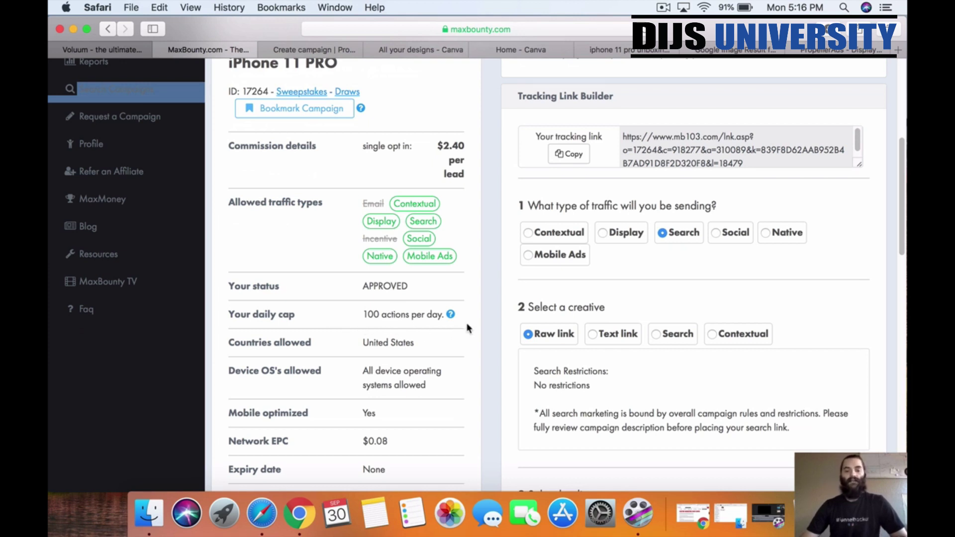
pyautogui.scroll(-1, 473, 339)
pyautogui.scroll(-5, 473, 351)
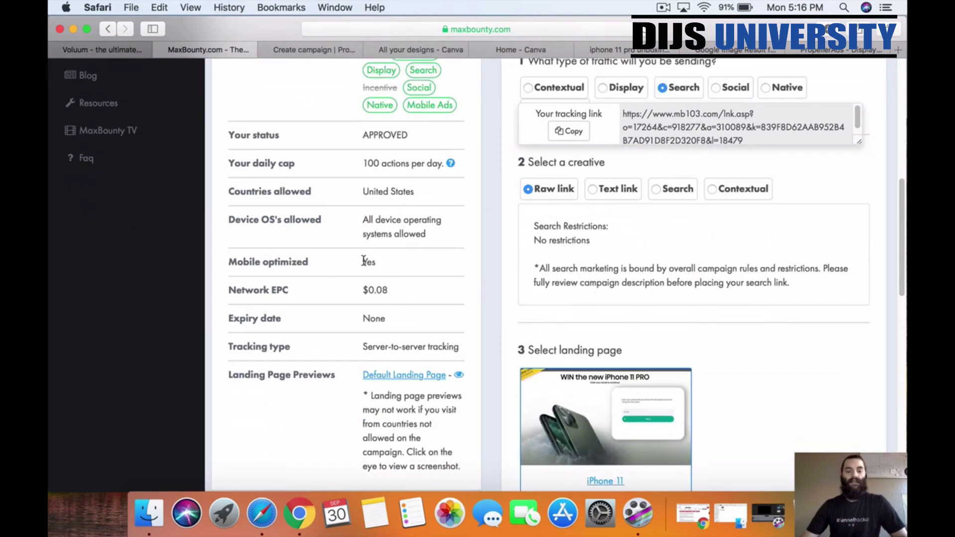
pyautogui.doubleClick(368, 262)
pyautogui.scroll(-5, 438, 296)
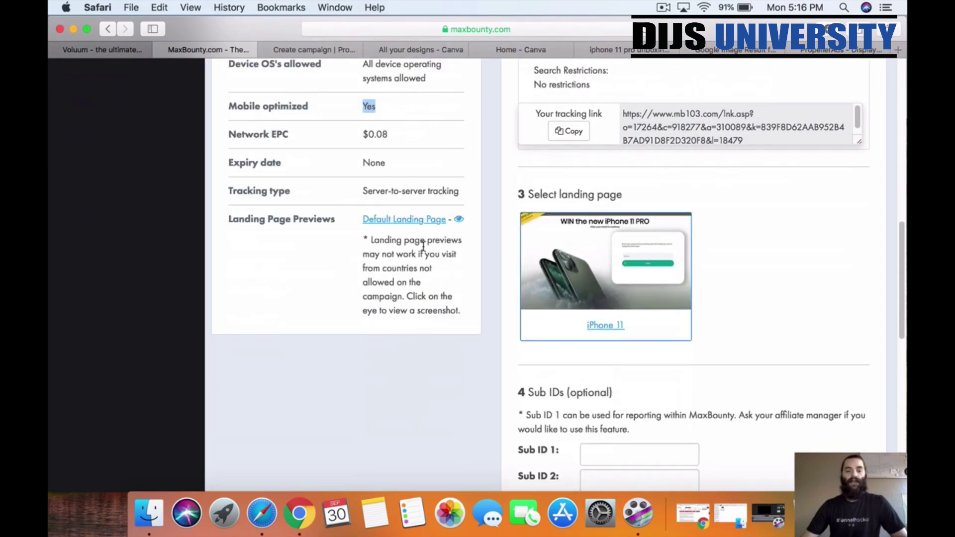
# Step: Open the campaign's default landing page preview and examine its email form and promotion terms
pyautogui.click(427, 222)
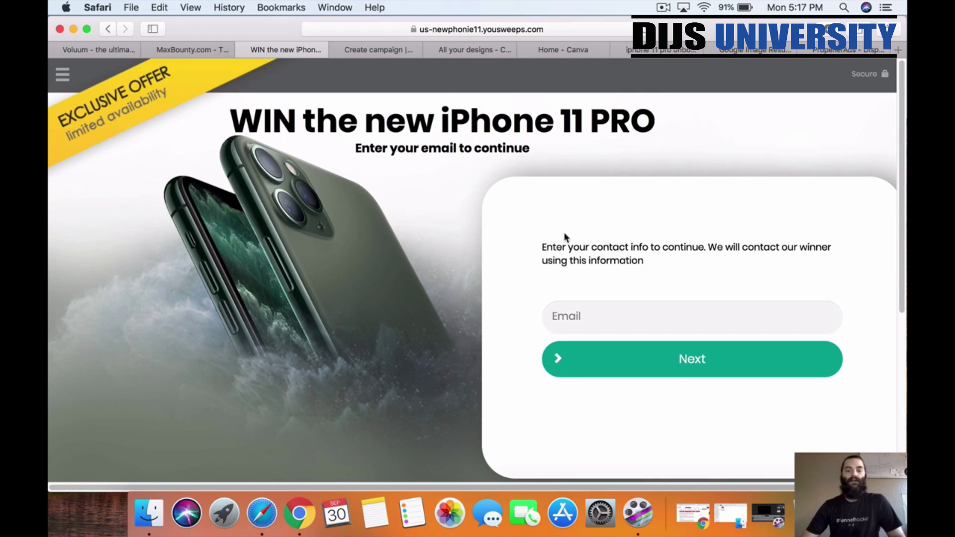
pyautogui.scroll(-5, 577, 218)
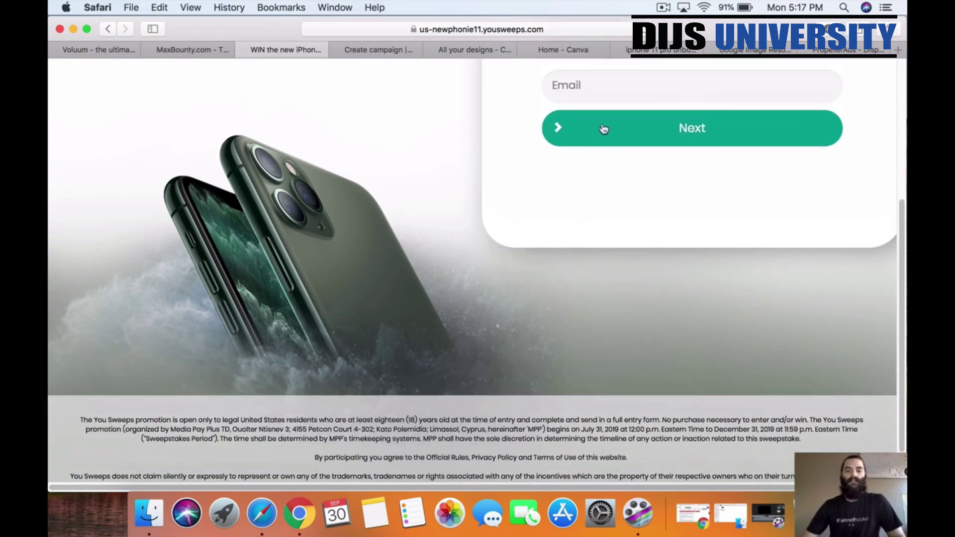
pyautogui.click(678, 85)
pyautogui.scroll(1, 416, 186)
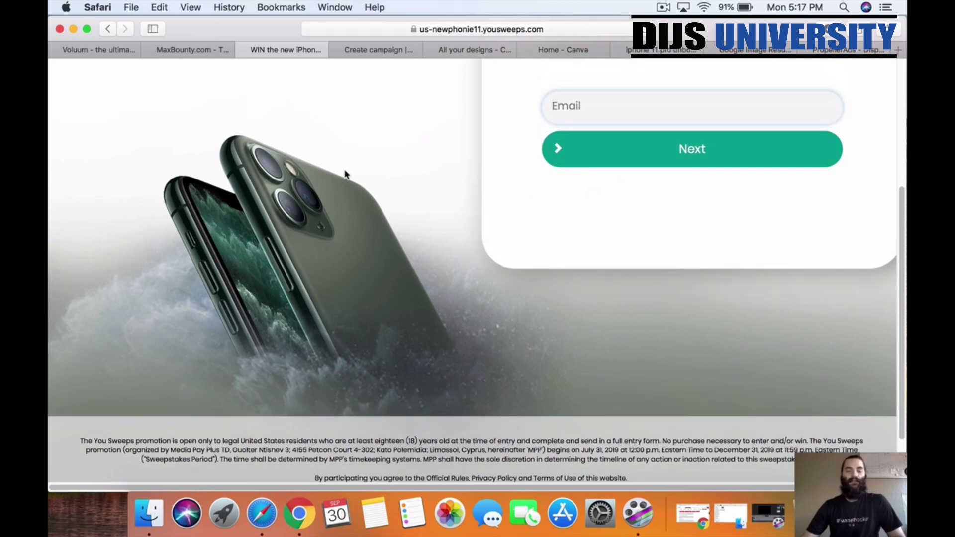
pyautogui.scroll(-3, 398, 201)
pyautogui.scroll(10, 404, 206)
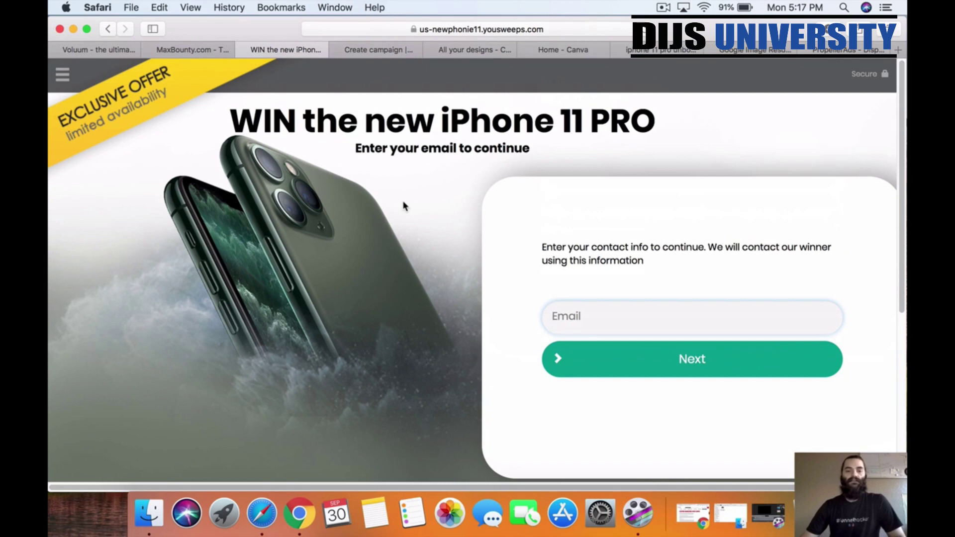
pyautogui.scroll(-8, 404, 206)
pyautogui.scroll(8, 403, 205)
# Step: Go back to the iPhone 11 PRO campaign details and highlight the single opt-in commission amount
pyautogui.click(203, 49)
pyautogui.scroll(8, 428, 224)
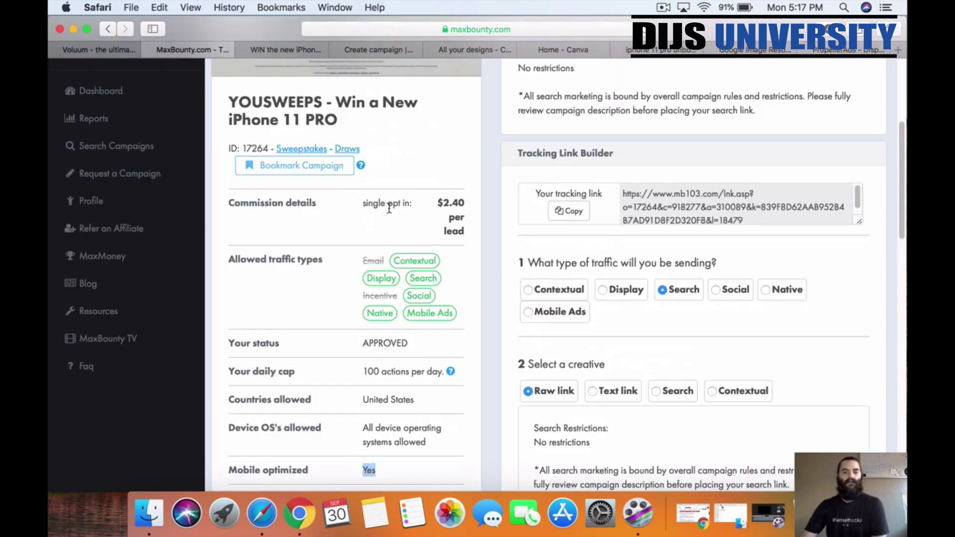
pyautogui.moveTo(437, 206); pyautogui.dragTo(465, 202)
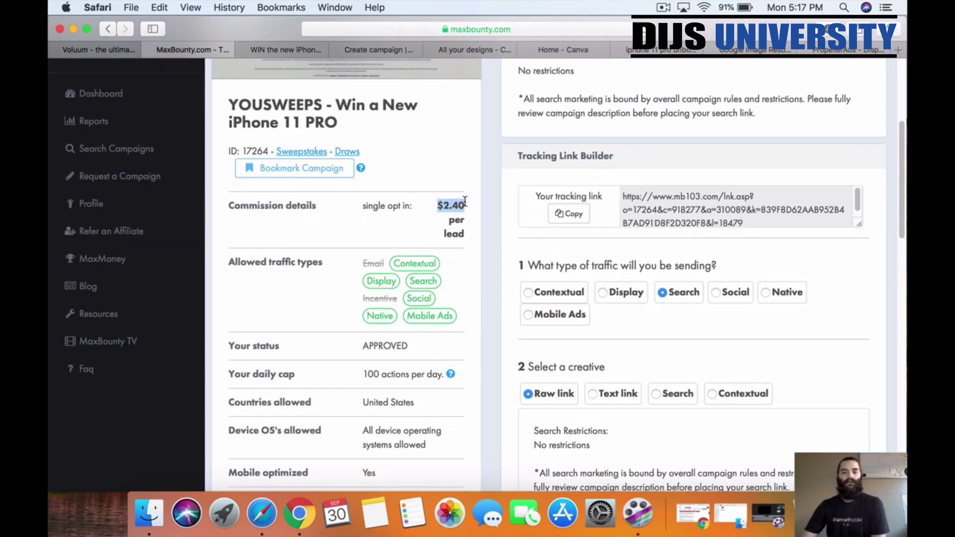
# Step: Enter clickid as Sub ID 2 in the iPhone 11 PRO campaign's tracking link builder
pyautogui.scroll(-8, 490, 246)
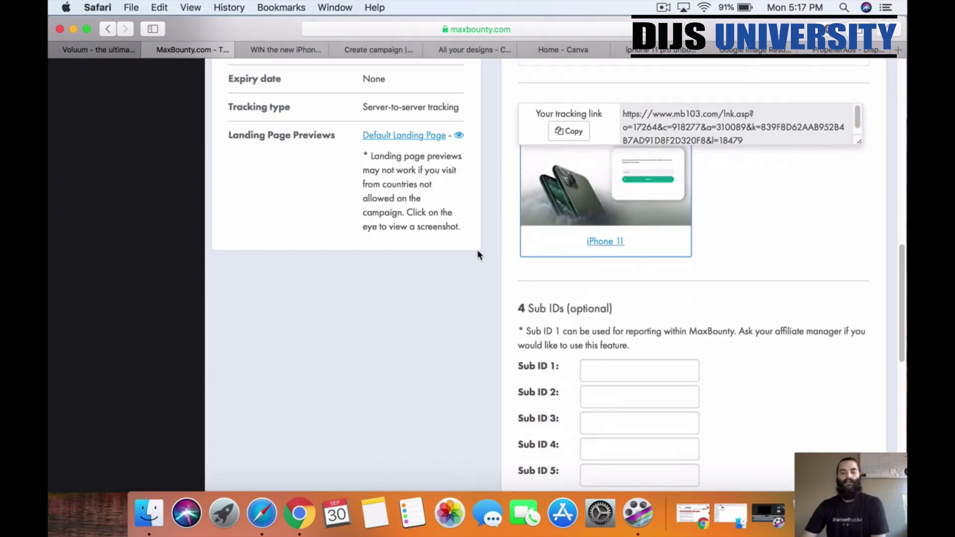
pyautogui.scroll(7, 478, 249)
pyautogui.scroll(-5, 490, 249)
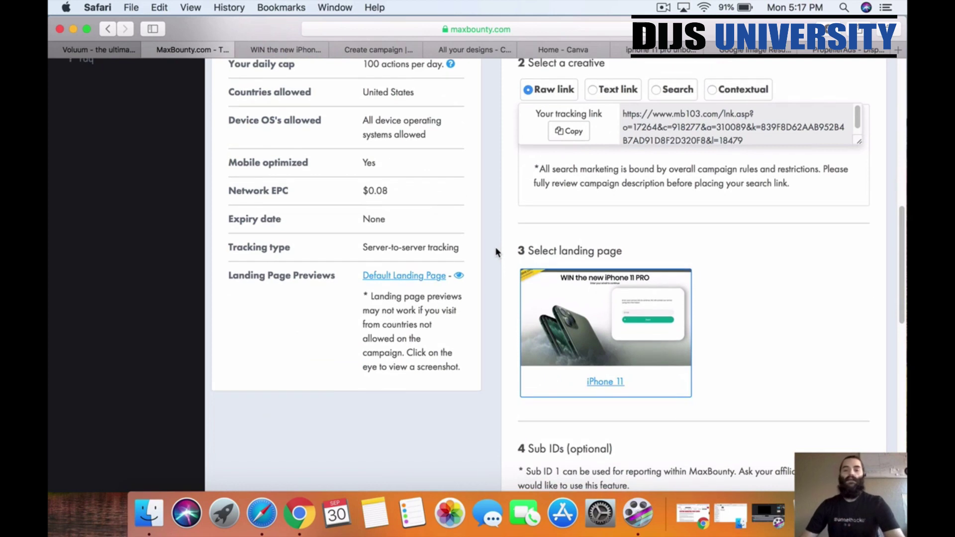
pyautogui.scroll(-3, 511, 254)
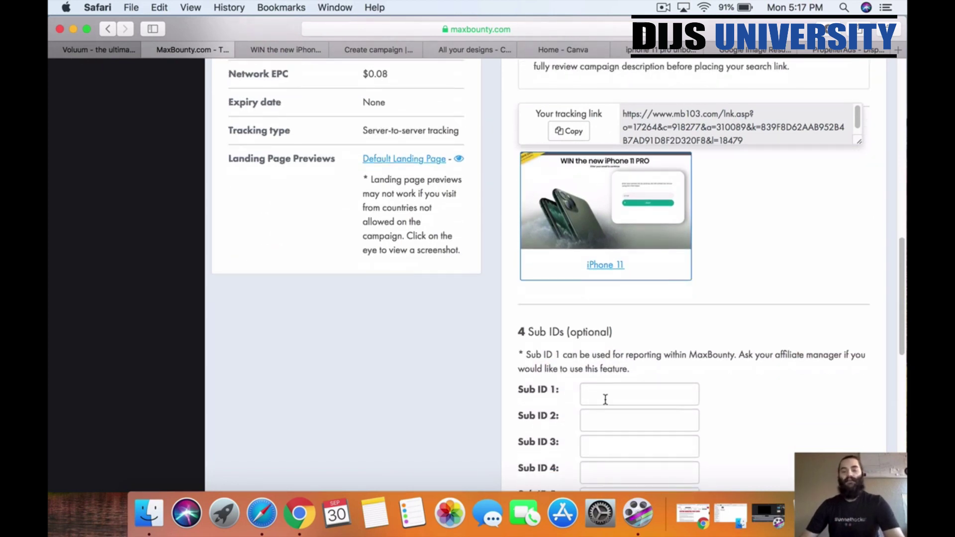
pyautogui.click(605, 399)
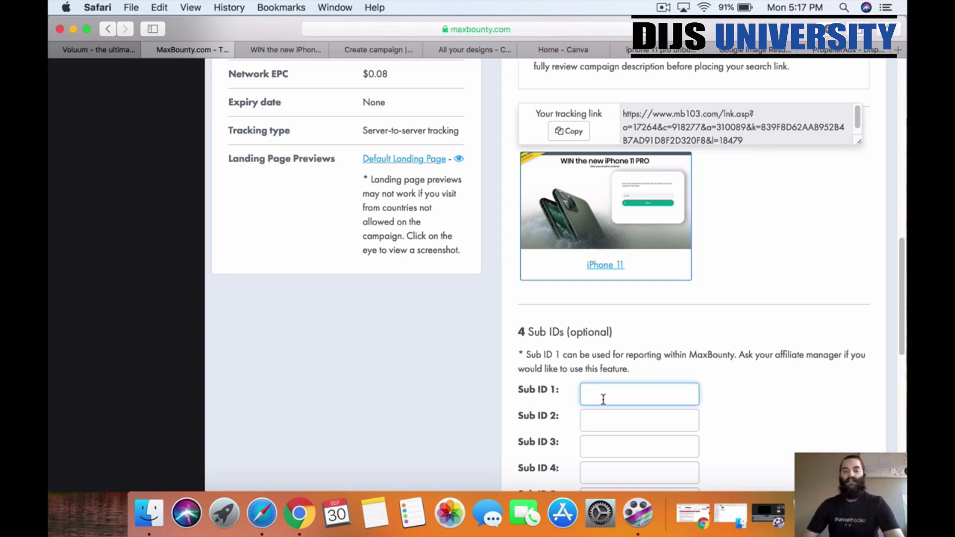
pyautogui.click(602, 417)
pyautogui.write('cl')
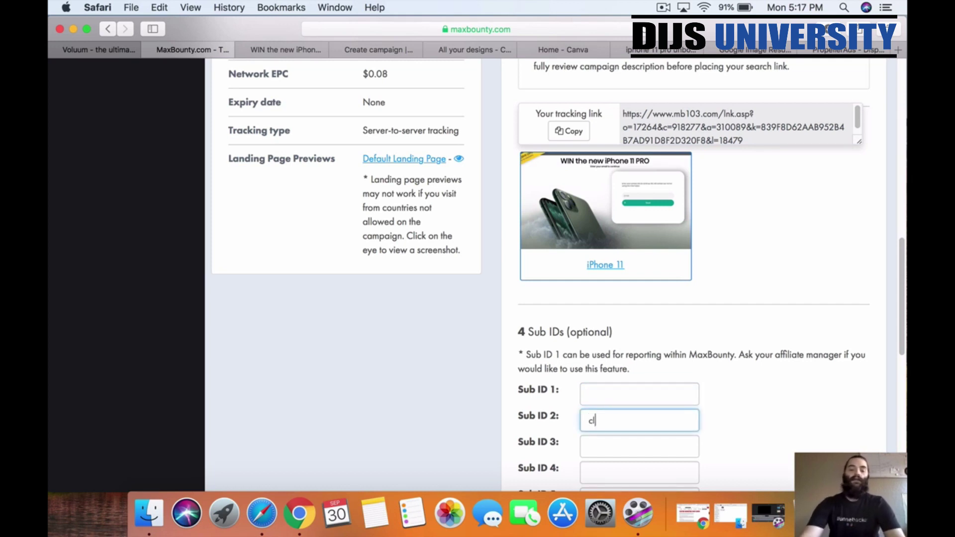
pyautogui.write('ickid')
pyautogui.click(628, 391)
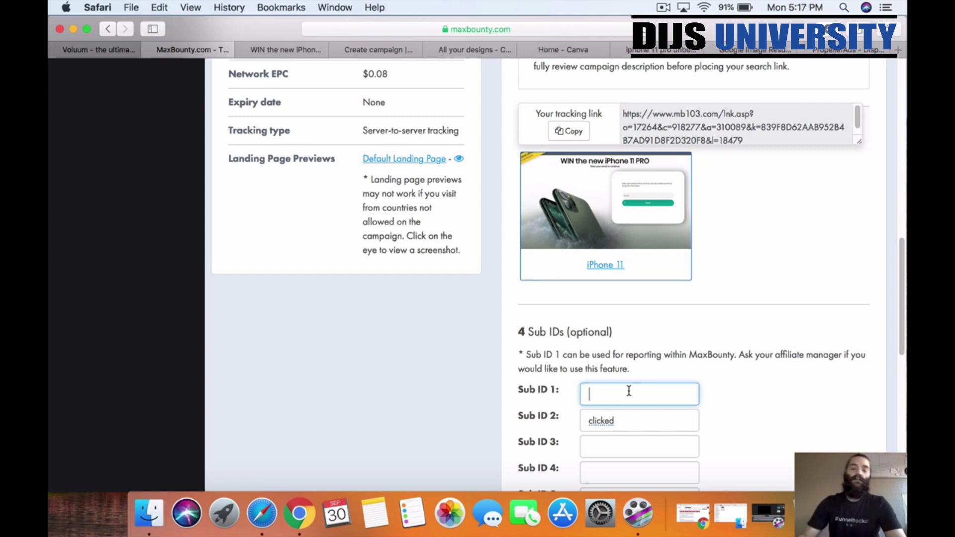
pyautogui.click(615, 421)
pyautogui.press('BackSpace')
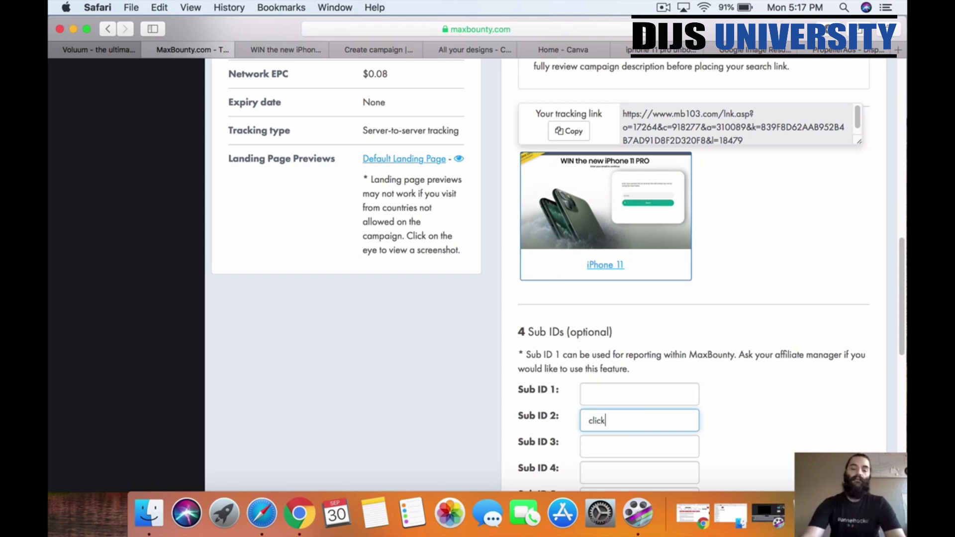
# Step: Set Sub ID 1 of the tracking link to "traffic source"
pyautogui.click(633, 395)
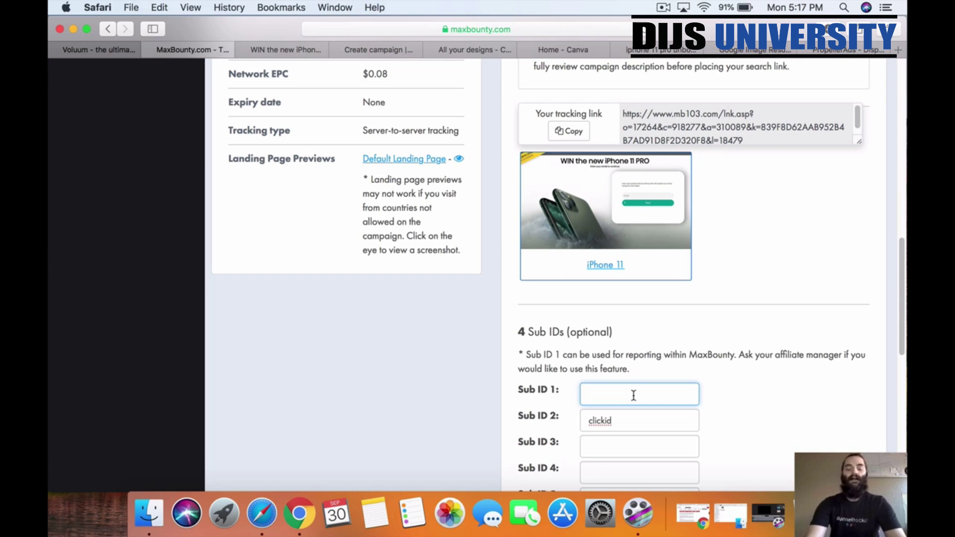
pyautogui.write('traffic')
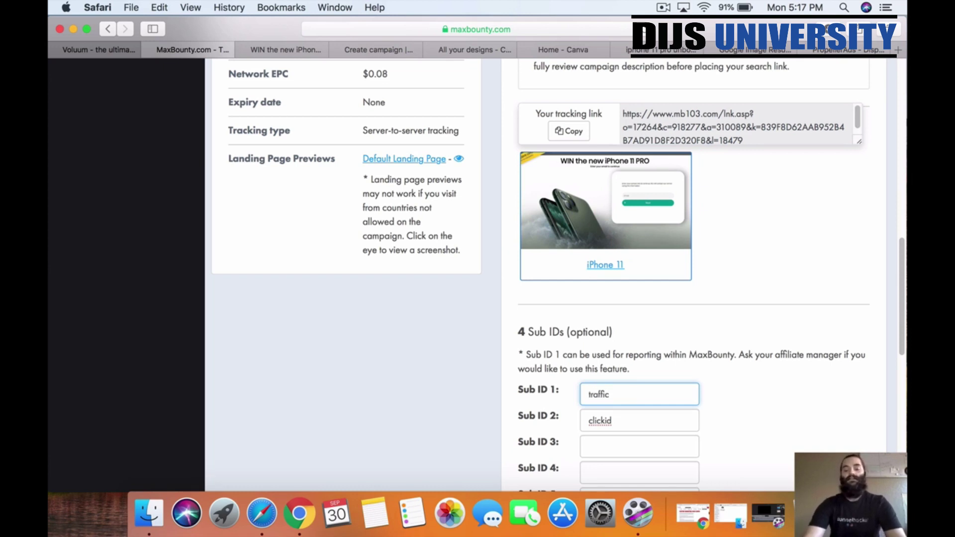
pyautogui.write('source')
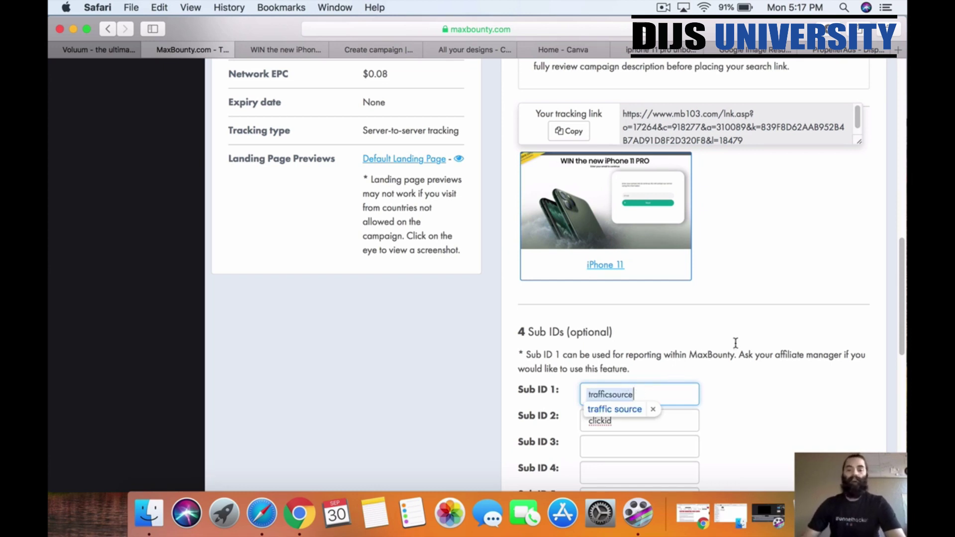
# Step: Apply the sub IDs to the campaign's tracking link and copy the updated link
pyautogui.scroll(10, 735, 343)
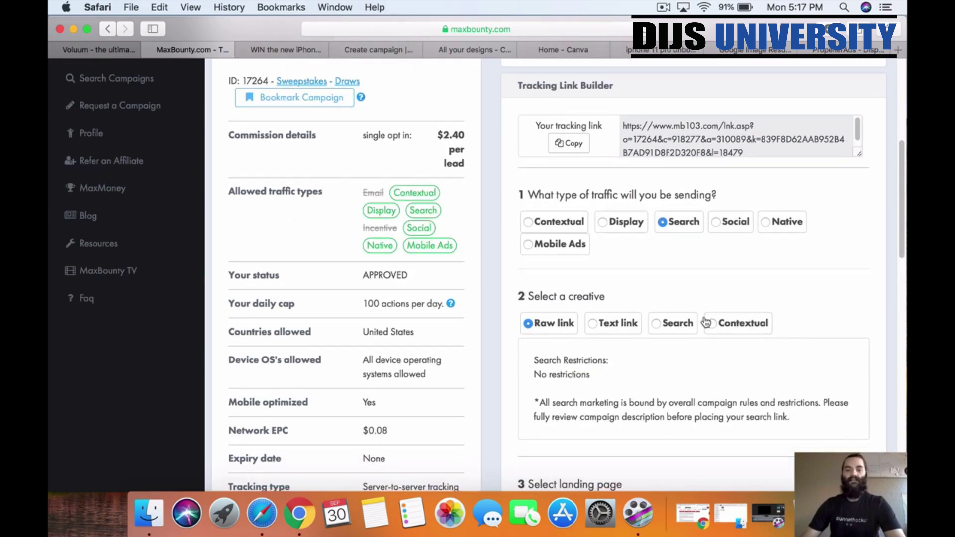
pyautogui.scroll(-5, 657, 296)
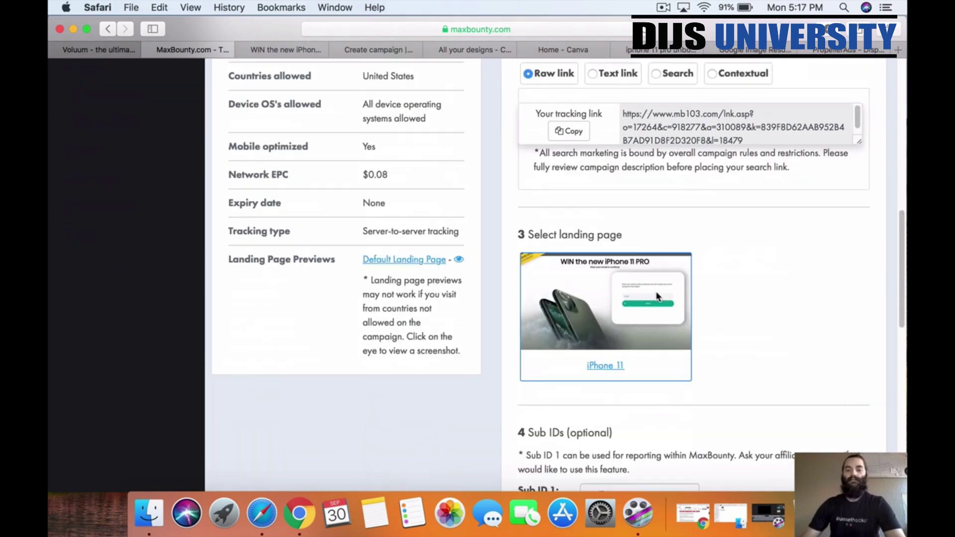
pyautogui.scroll(6, 657, 297)
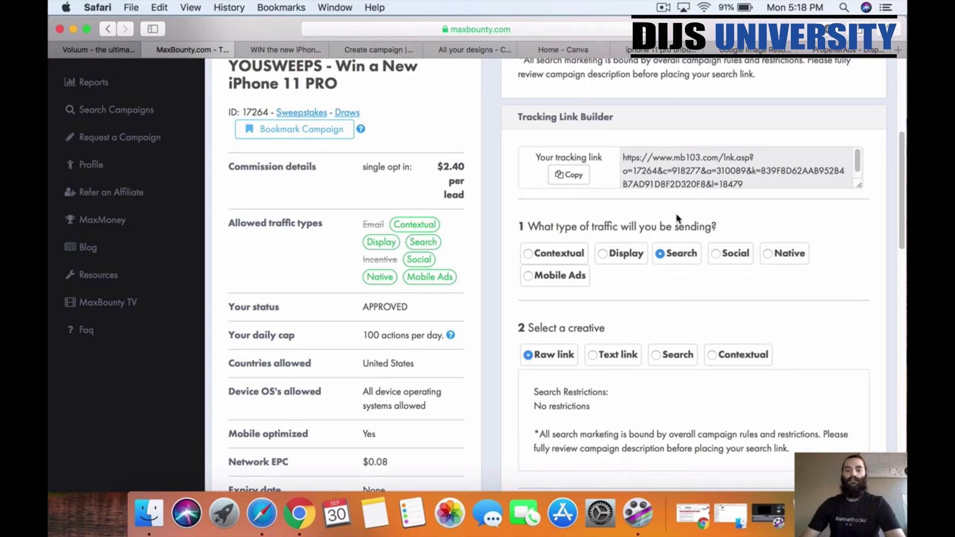
pyautogui.scroll(-10, 647, 279)
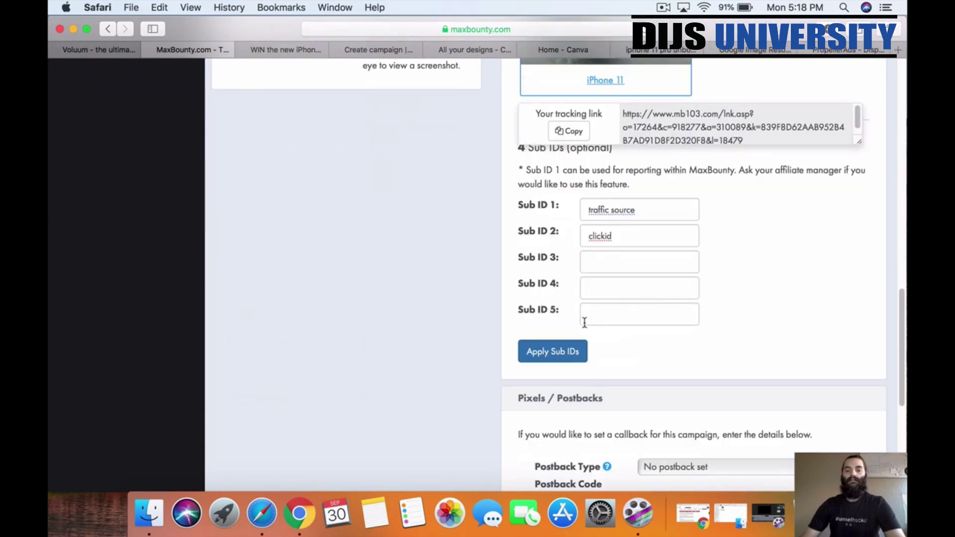
pyautogui.click(568, 353)
pyautogui.scroll(-3, 761, 141)
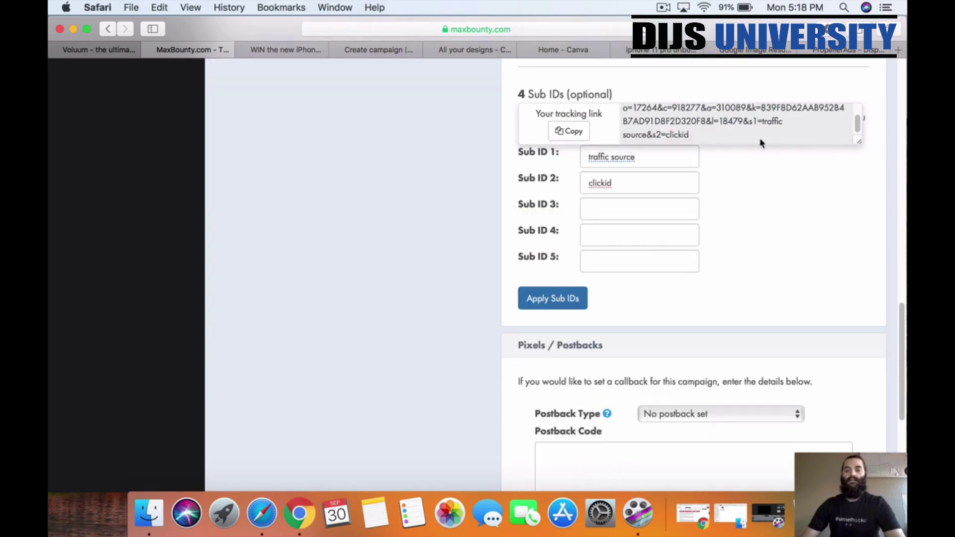
pyautogui.click(588, 135)
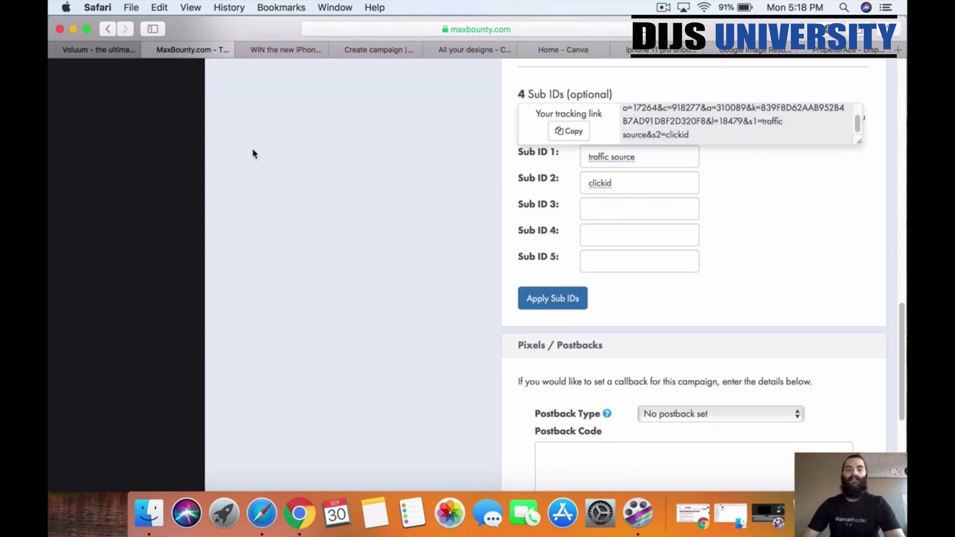
# Step: Switch to Voluum and paste the copied MaxBounty tracking link as the new offer's URL
pyautogui.scroll(10, 252, 151)
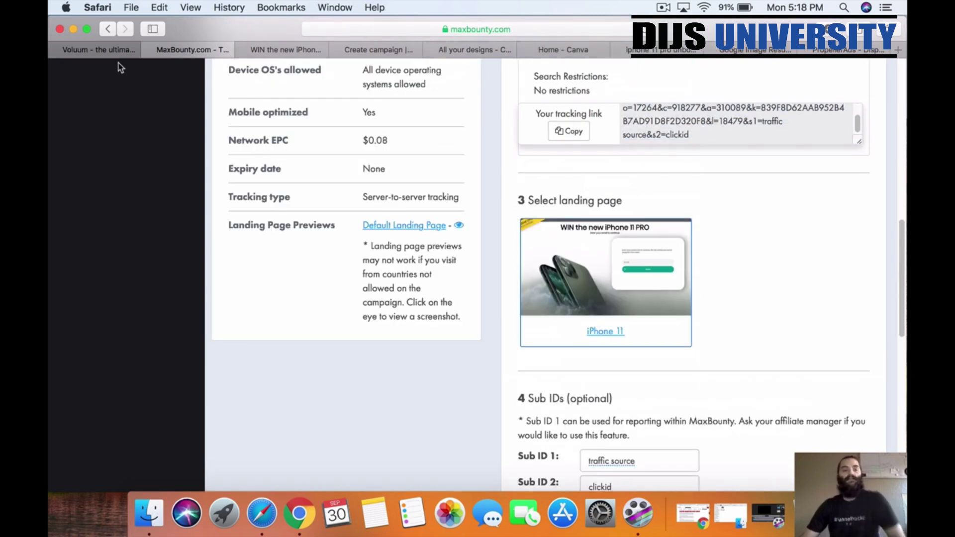
pyautogui.click(100, 50)
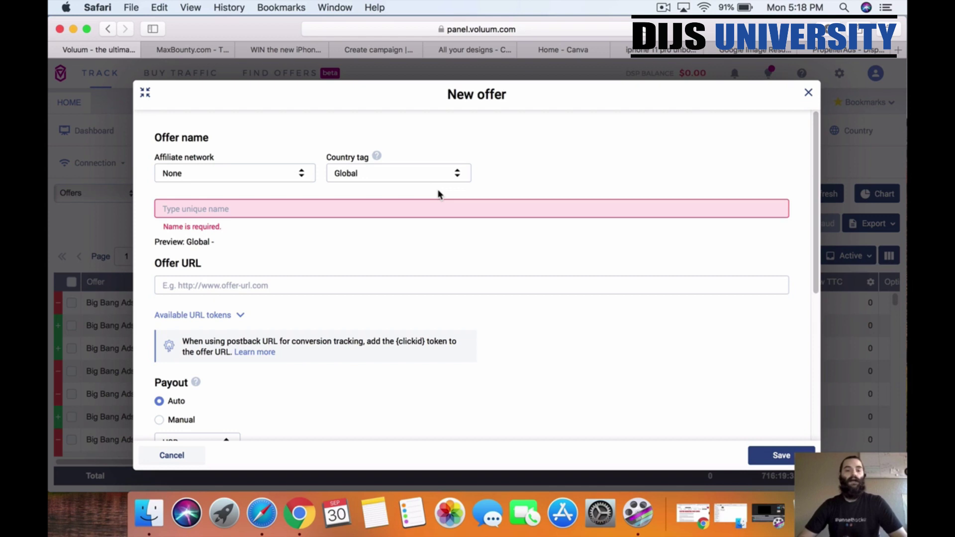
pyautogui.click(217, 286)
pyautogui.rightClick(214, 285)
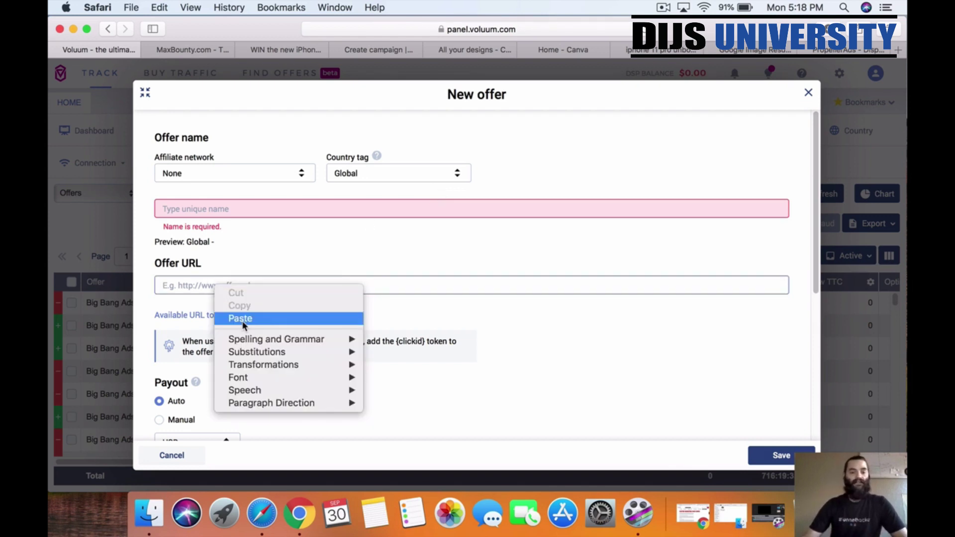
pyautogui.click(240, 318)
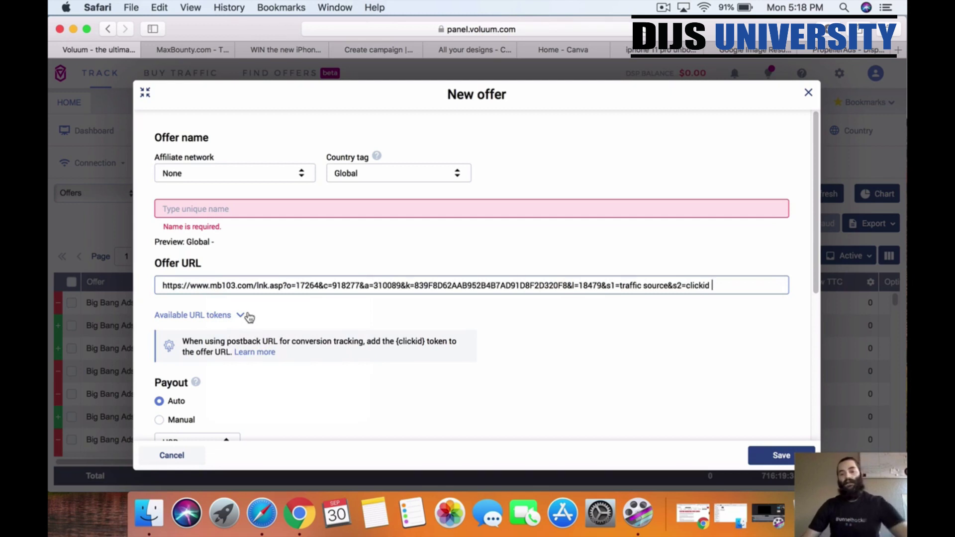
# Step: Replace the clickid text after s2= in the offer URL with the {clickid} token
pyautogui.doubleClick(703, 285)
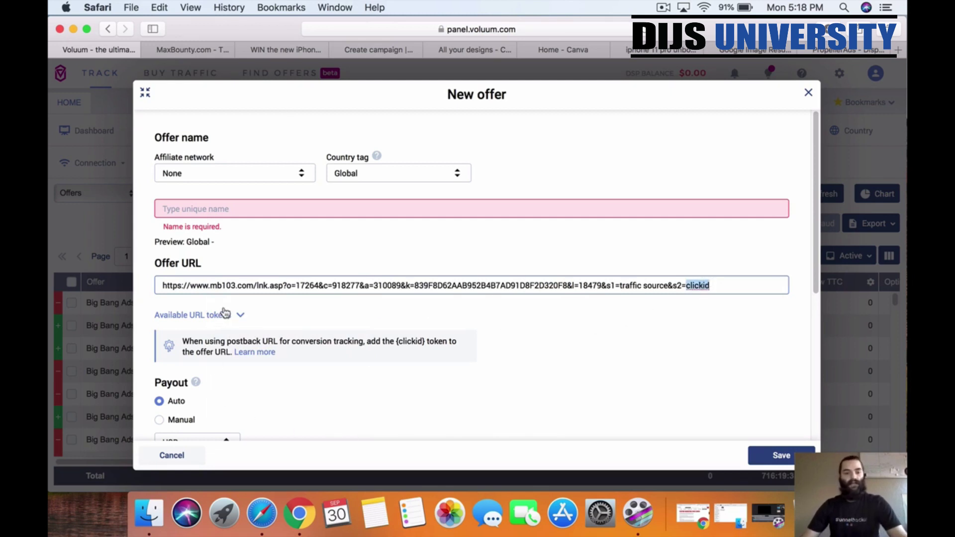
pyautogui.click(244, 317)
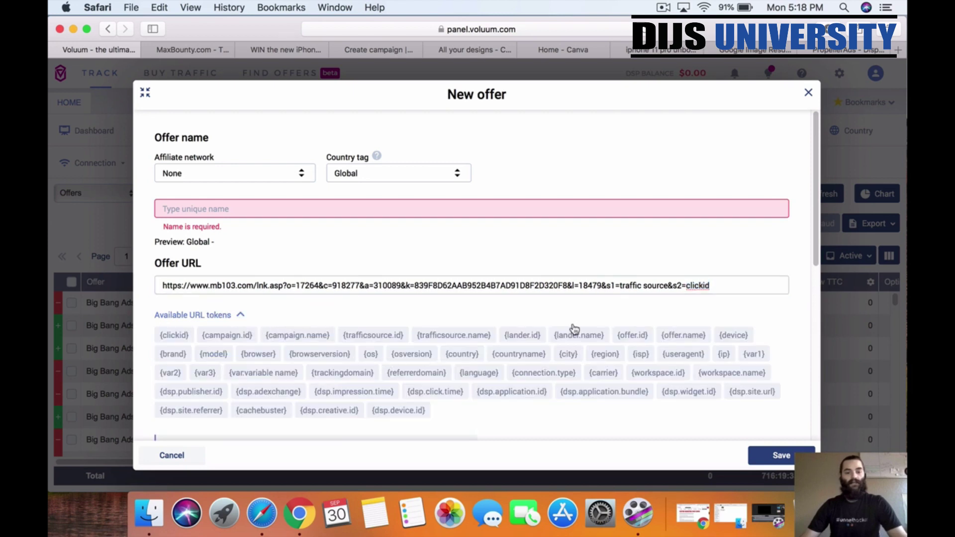
pyautogui.doubleClick(701, 285)
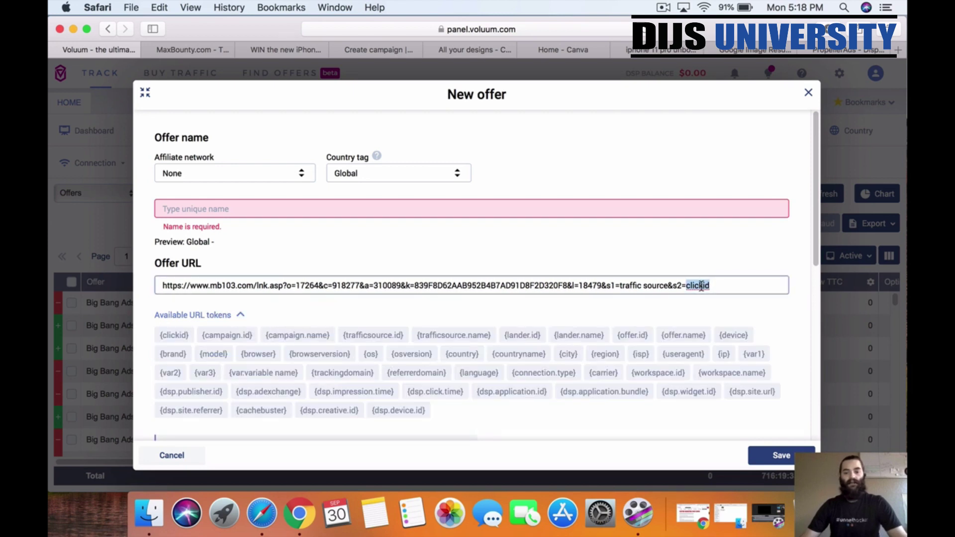
pyautogui.click(174, 336)
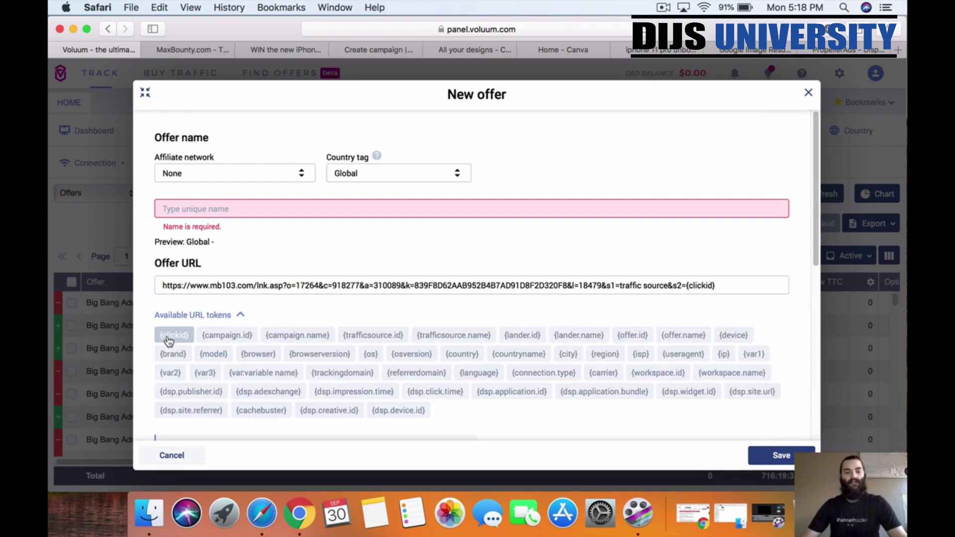
# Step: Replace the "traffic source" text after s1= in the offer URL with the {trafficsource.name} token
pyautogui.rightClick(637, 287)
pyautogui.doubleClick(638, 286)
pyautogui.tripleClick(638, 286)
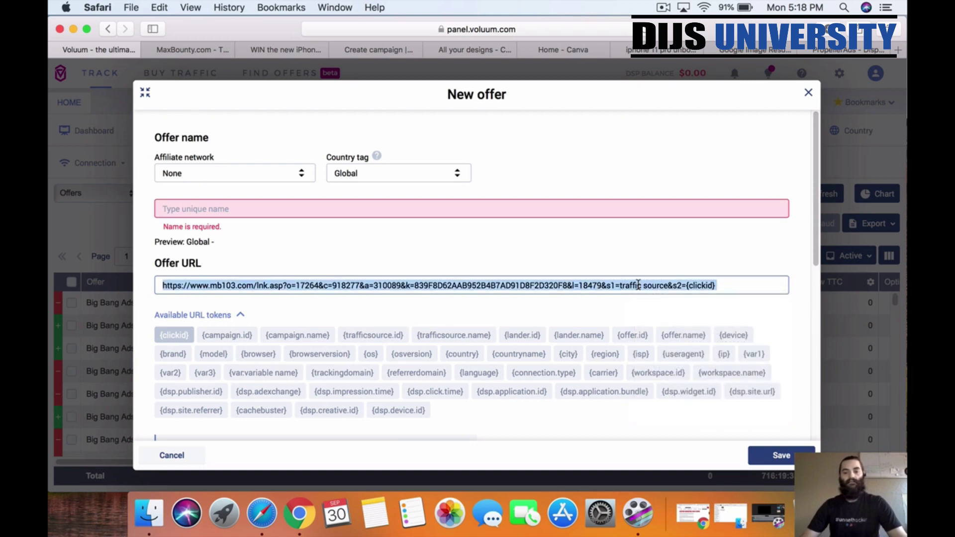
pyautogui.click(652, 286)
pyautogui.moveTo(666, 284); pyautogui.dragTo(618, 285)
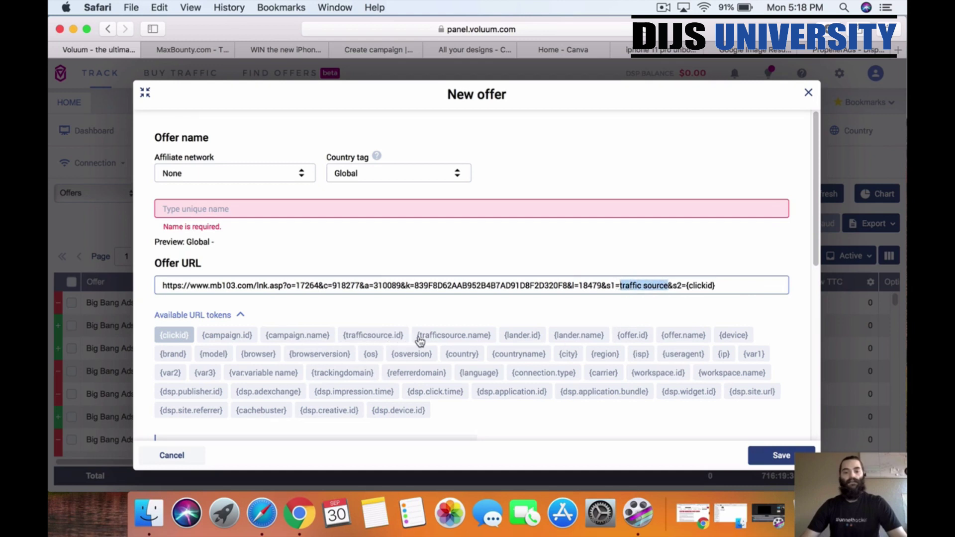
pyautogui.click(454, 336)
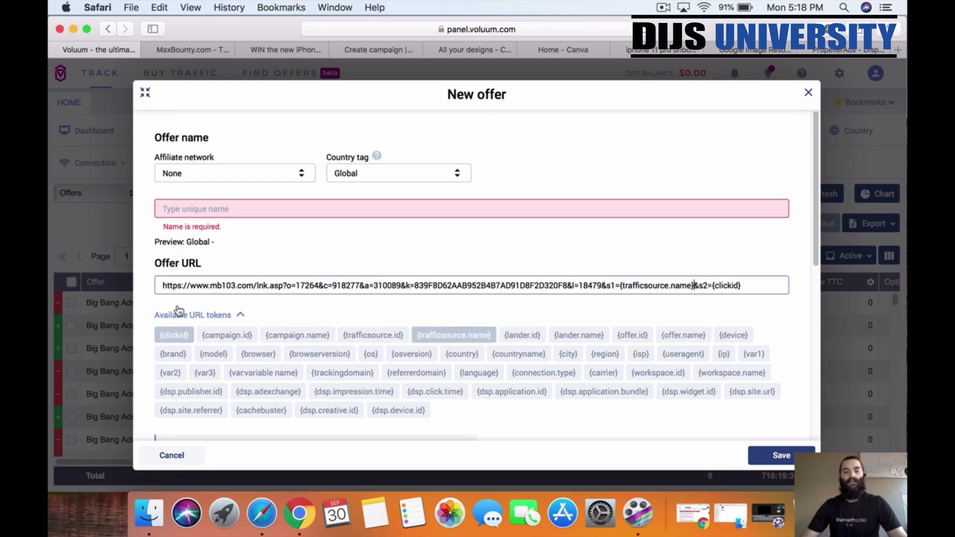
# Step: Name the new offer MAXB-DYT-UNITEDSTATES-IPHONE11
pyautogui.scroll(-10, 416, 291)
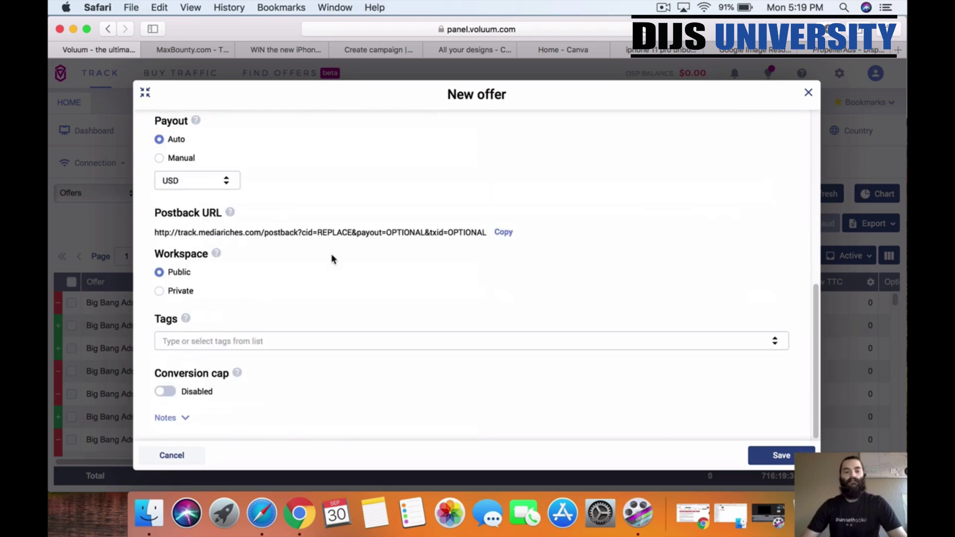
pyautogui.click(781, 455)
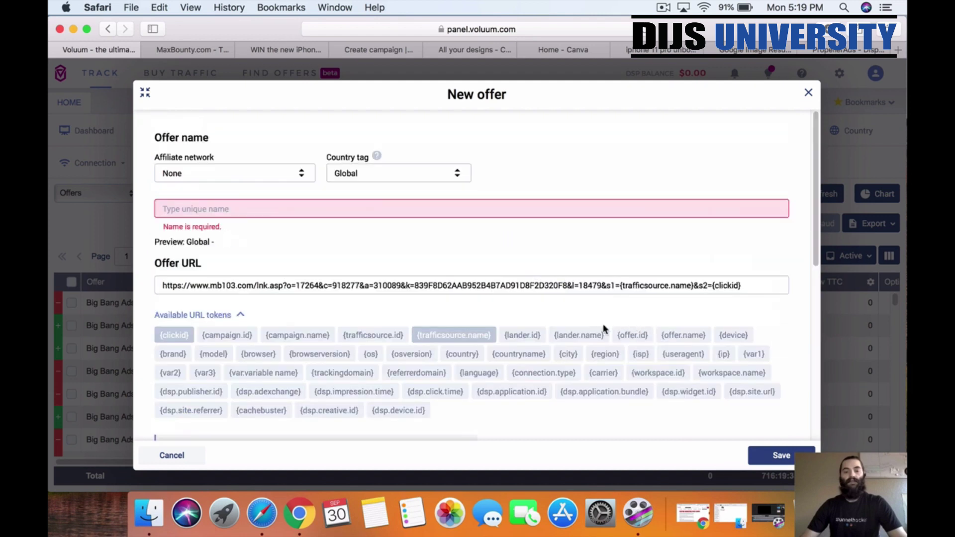
pyautogui.click(234, 209)
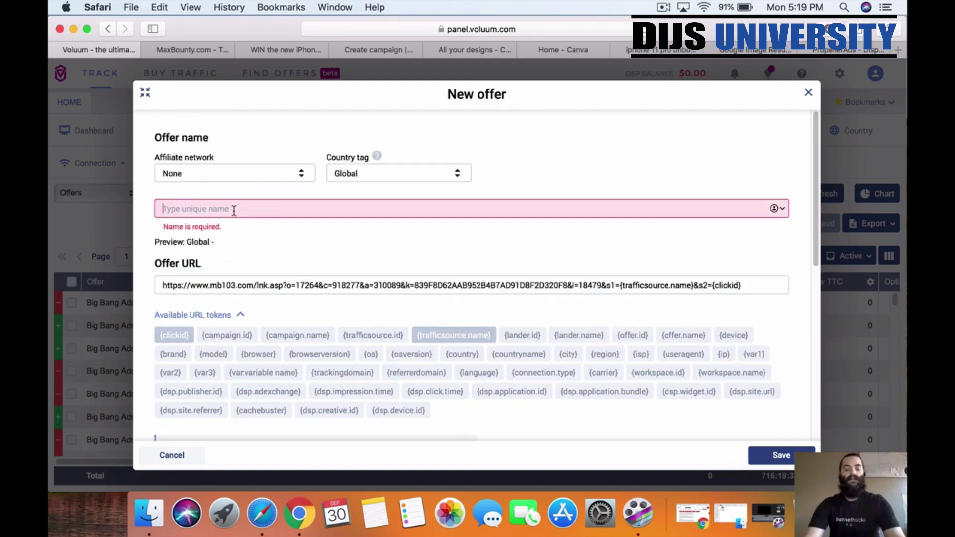
pyautogui.write('MAXB')
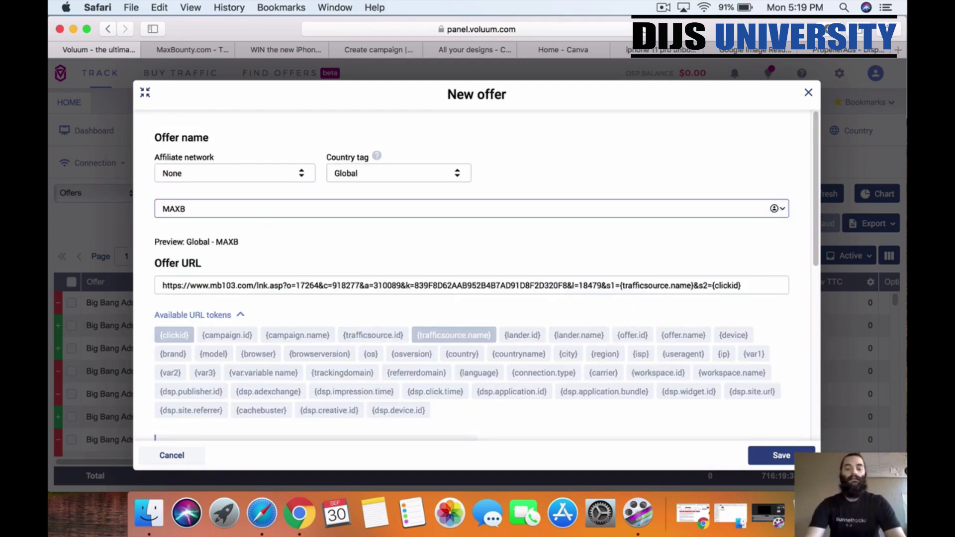
pyautogui.write('-')
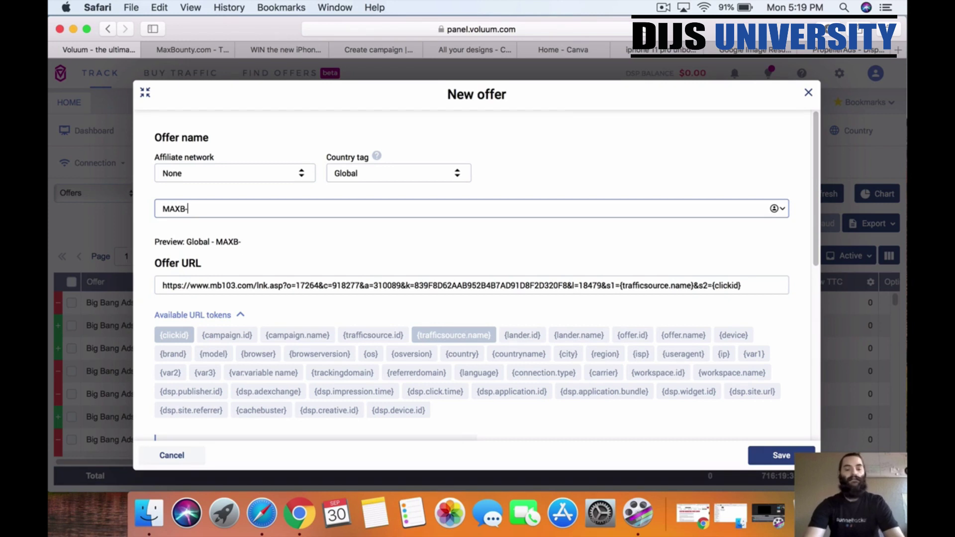
pyautogui.write('DYT')
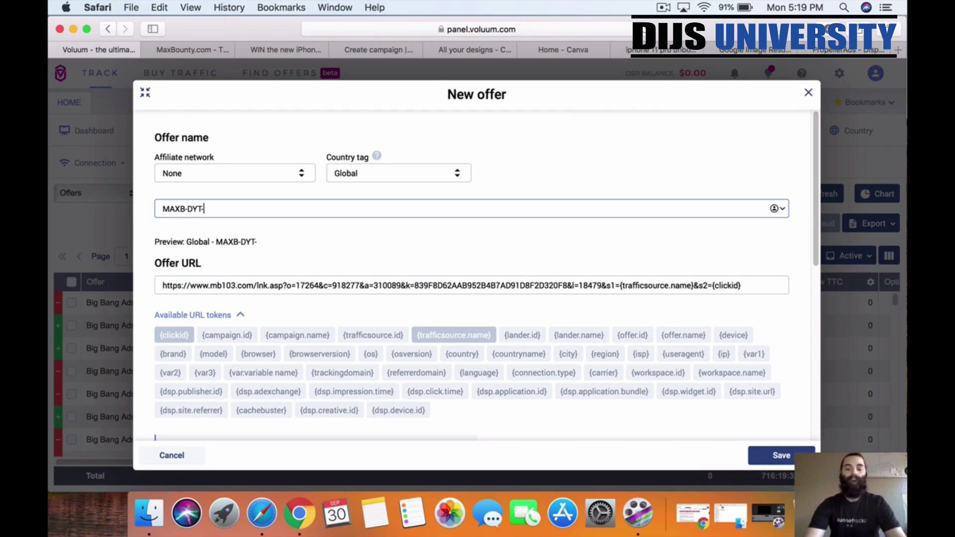
pyautogui.write('-UNITEDSTATES')
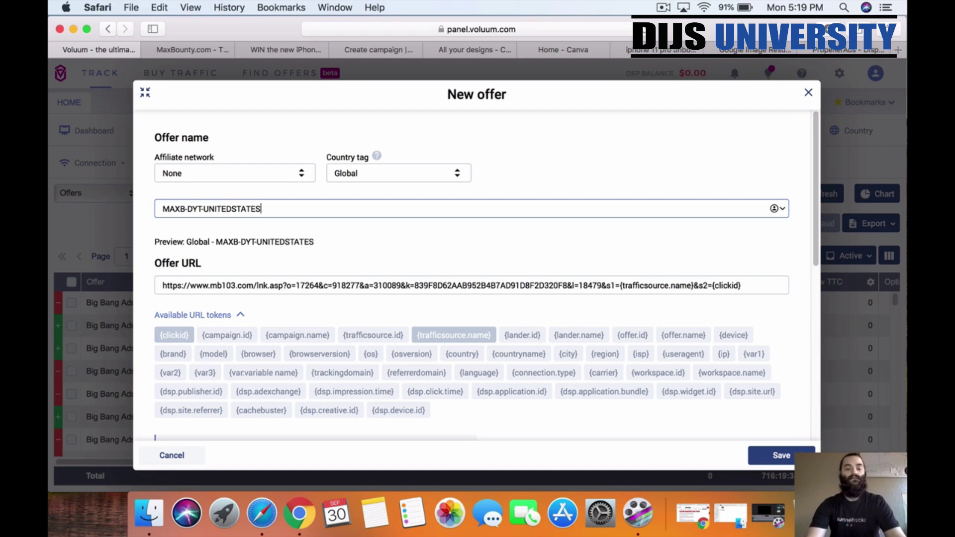
pyautogui.write('-IPHONE11')
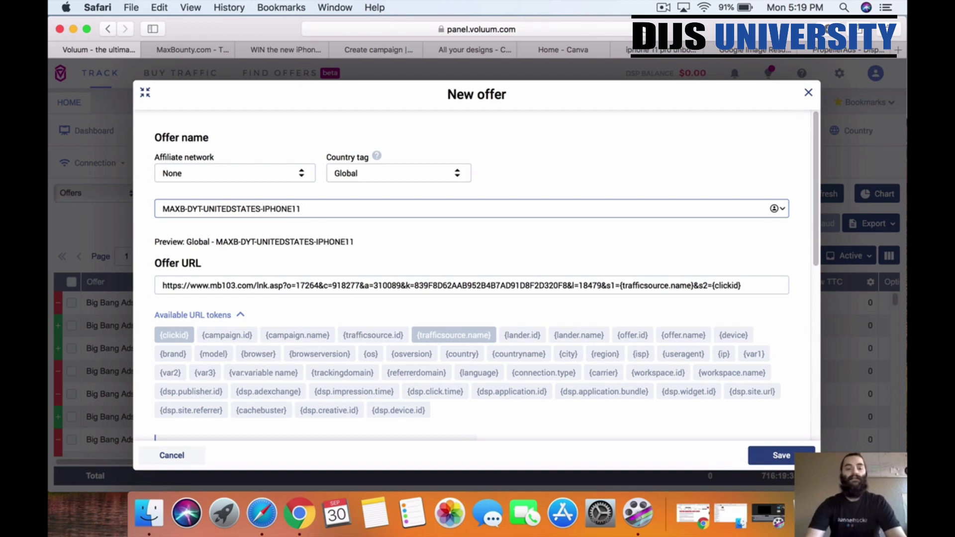
# Step: Complete the new offer's name as MAXB-DYT-UNITEDSTATES-IPHONE11PRO and save the offer
pyautogui.write('PRO')
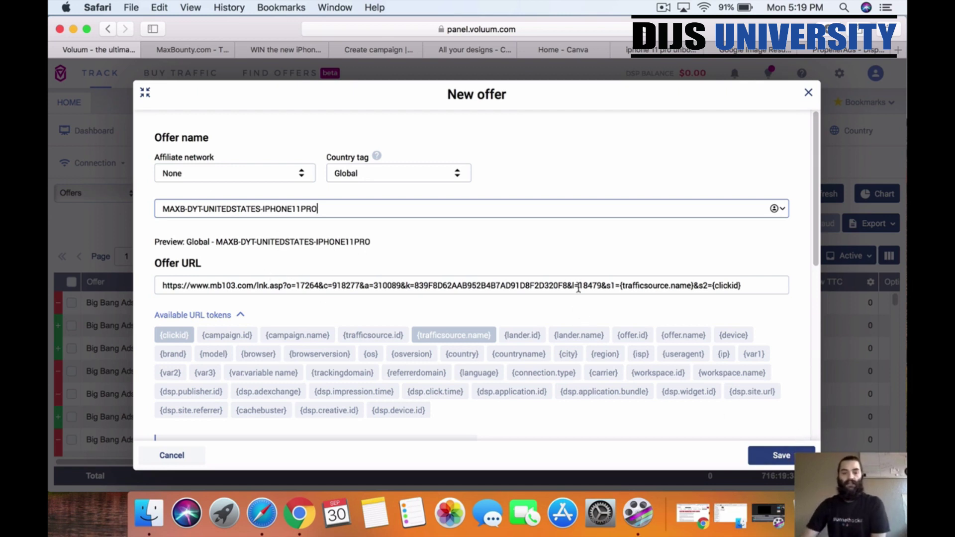
pyautogui.click(773, 461)
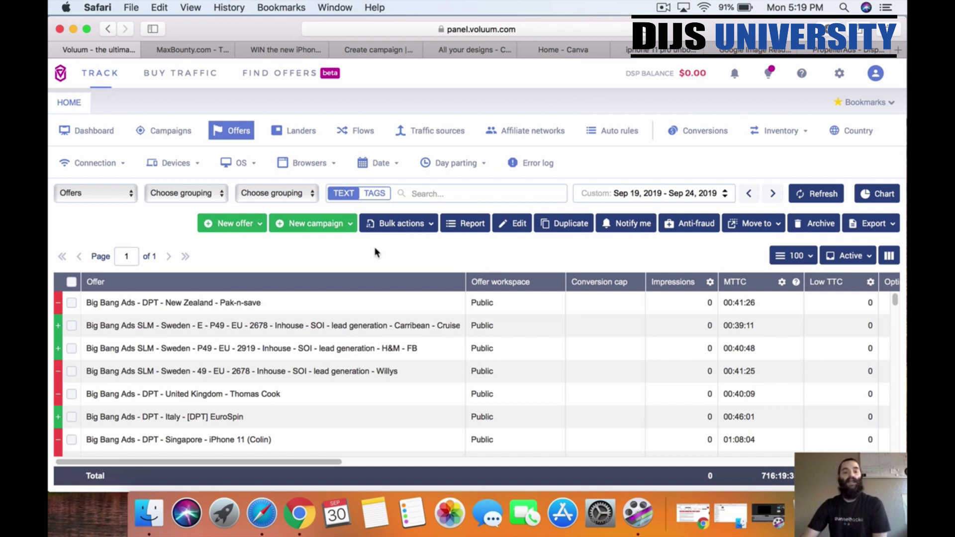
# Step: Start a TRK Simple campaign with PropellerAds DYT as the traffic source and United States as the country tag
pyautogui.click(305, 229)
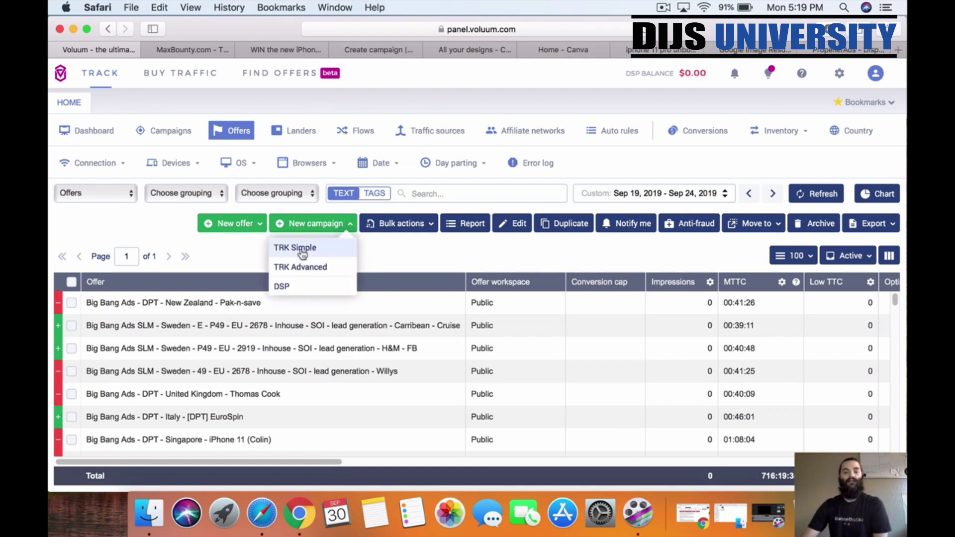
pyautogui.click(293, 253)
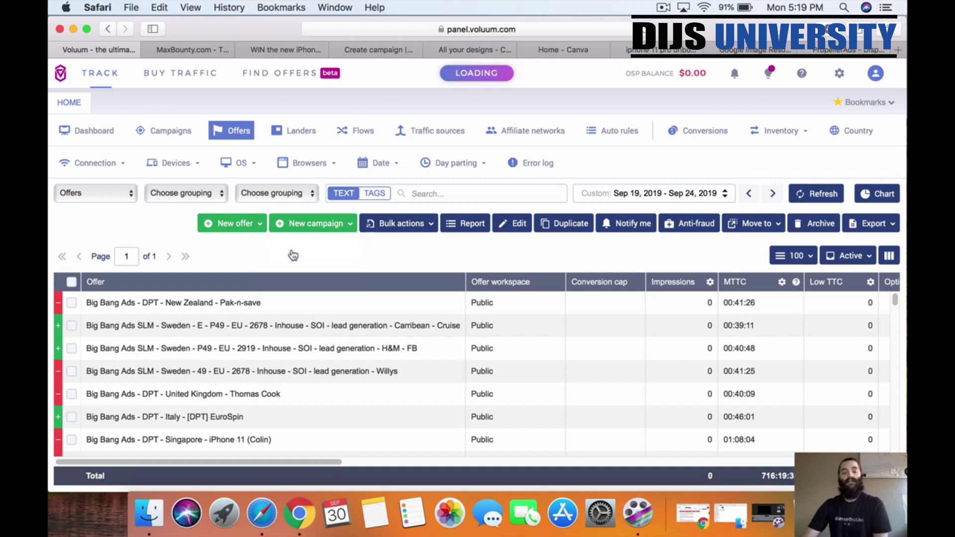
pyautogui.click(222, 225)
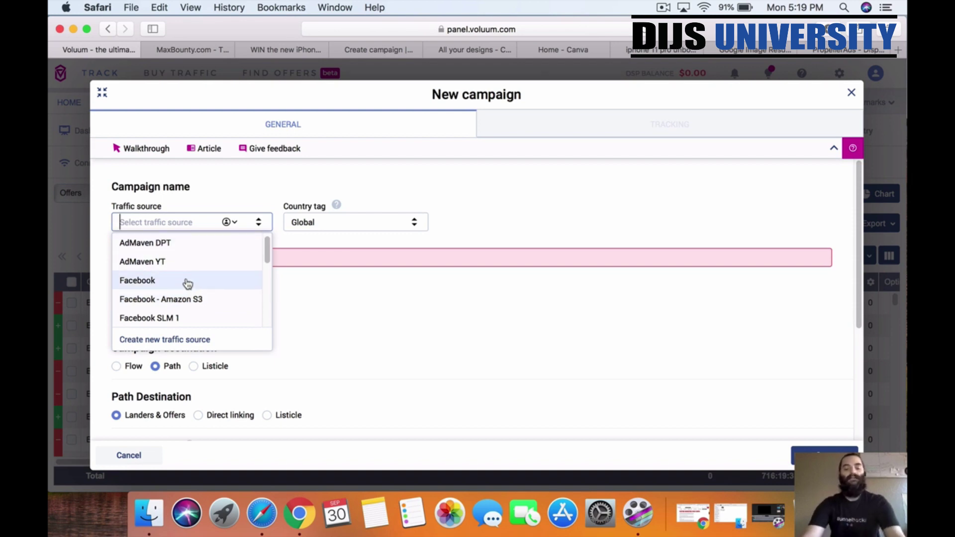
pyautogui.write('PROP')
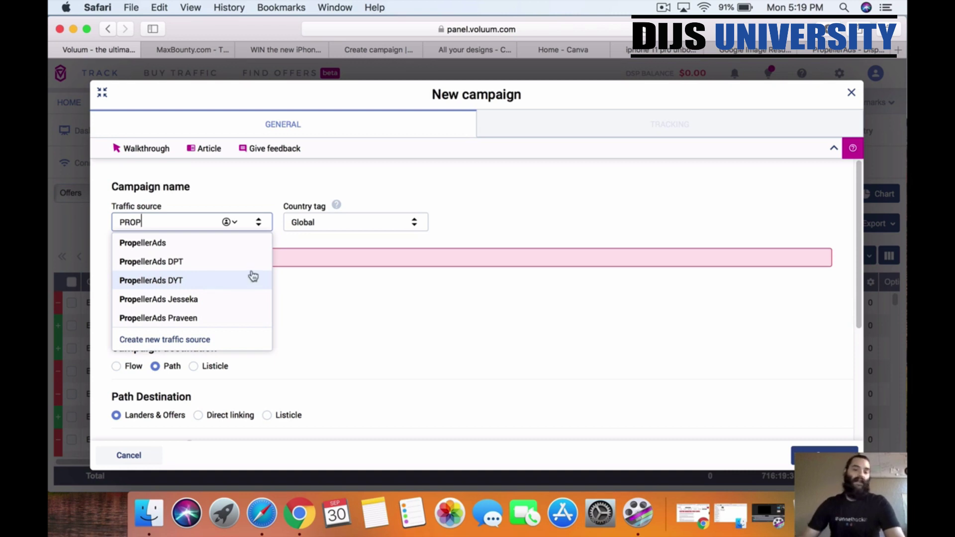
pyautogui.click(161, 280)
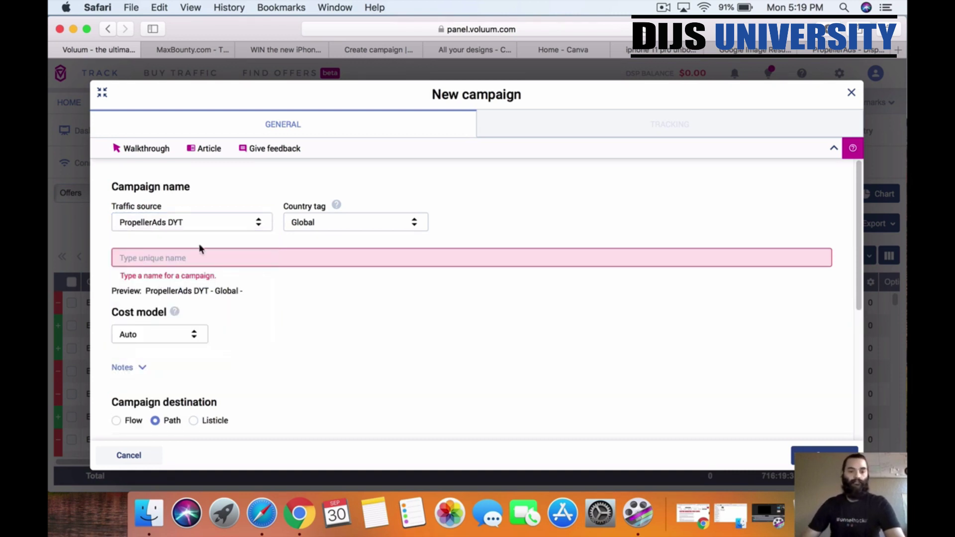
pyautogui.click(332, 223)
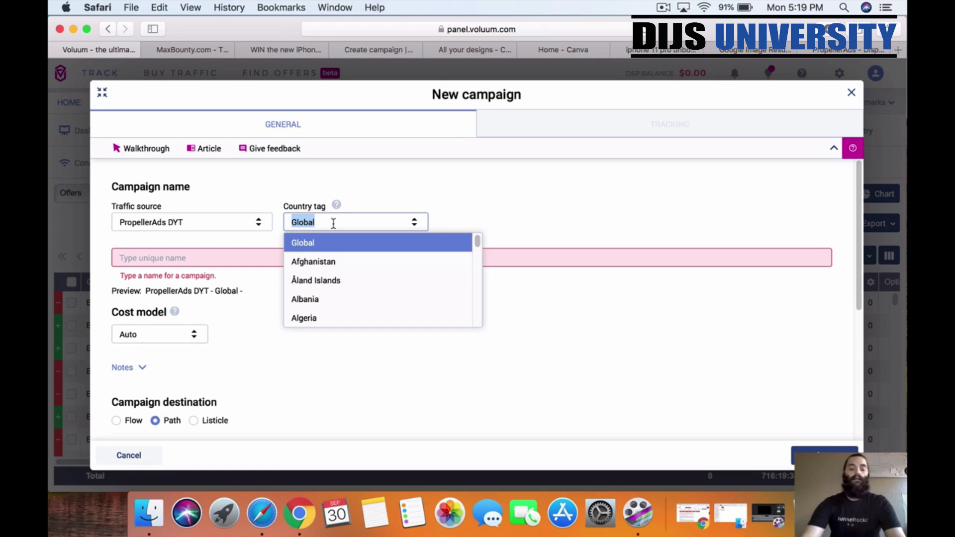
pyautogui.write('UNITED')
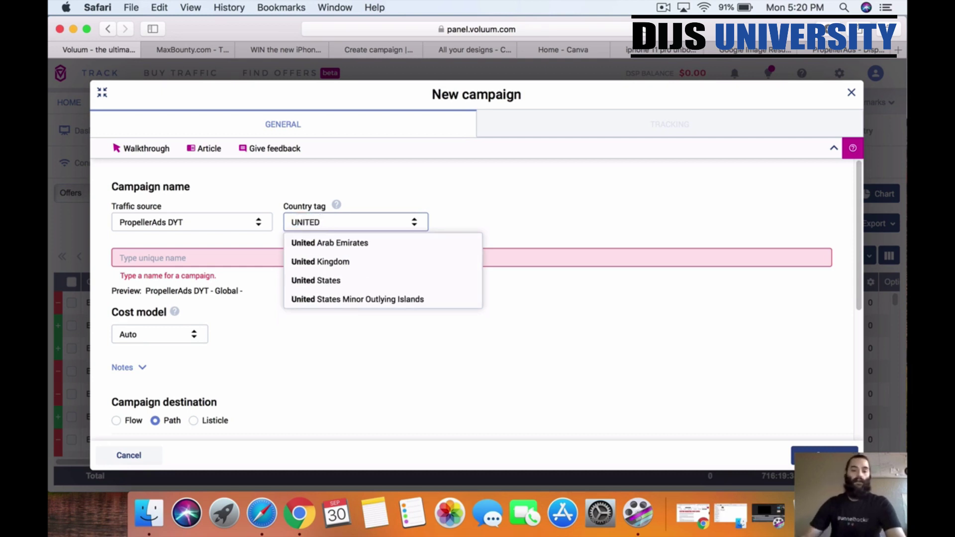
pyautogui.click(338, 282)
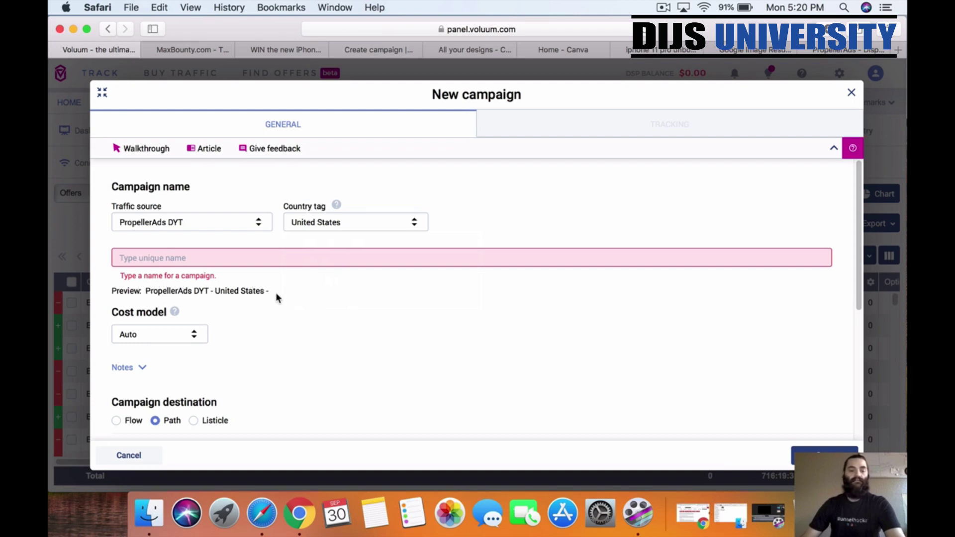
# Step: Name the new campaign IPHONE11PRO
pyautogui.click(251, 259)
pyautogui.write('IP')
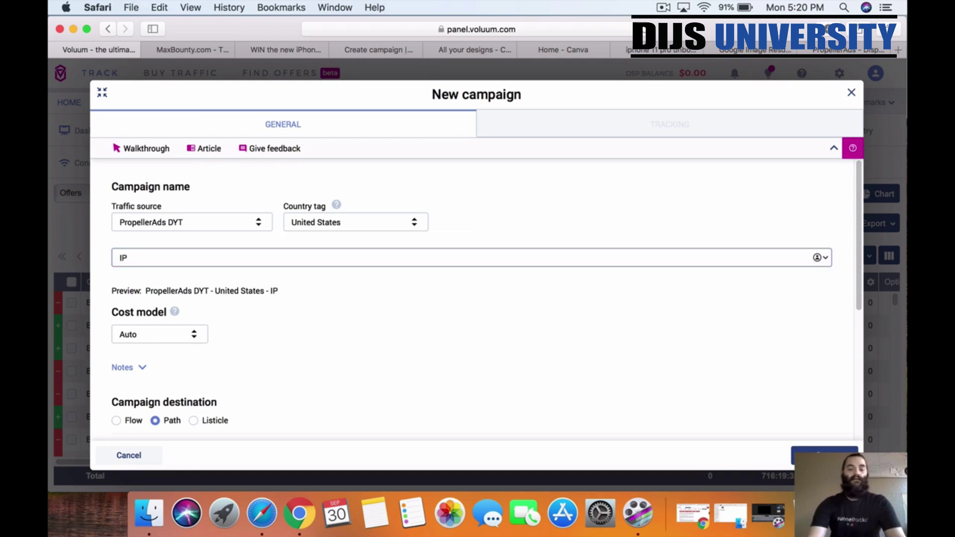
pyautogui.write('HONE11')
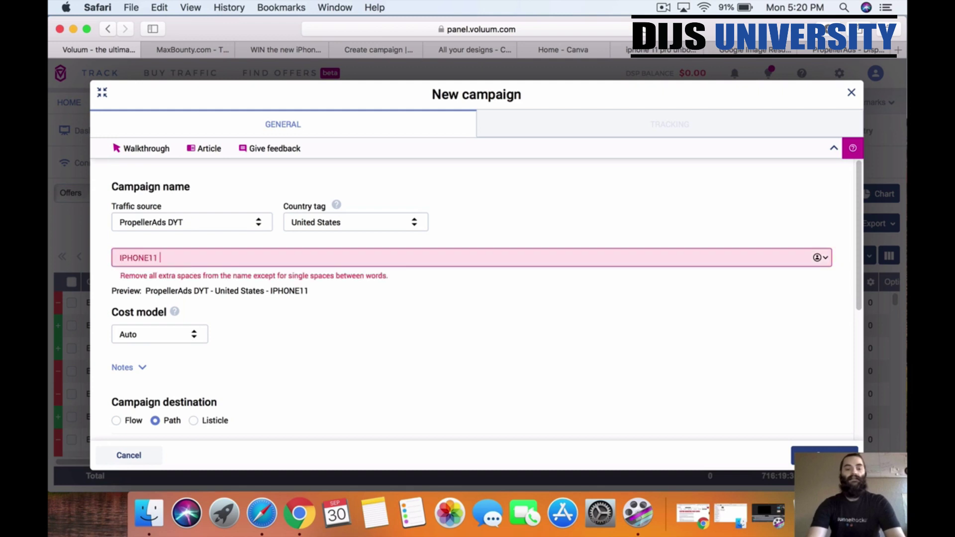
pyautogui.press('BackSpace')
pyautogui.write('PRO')
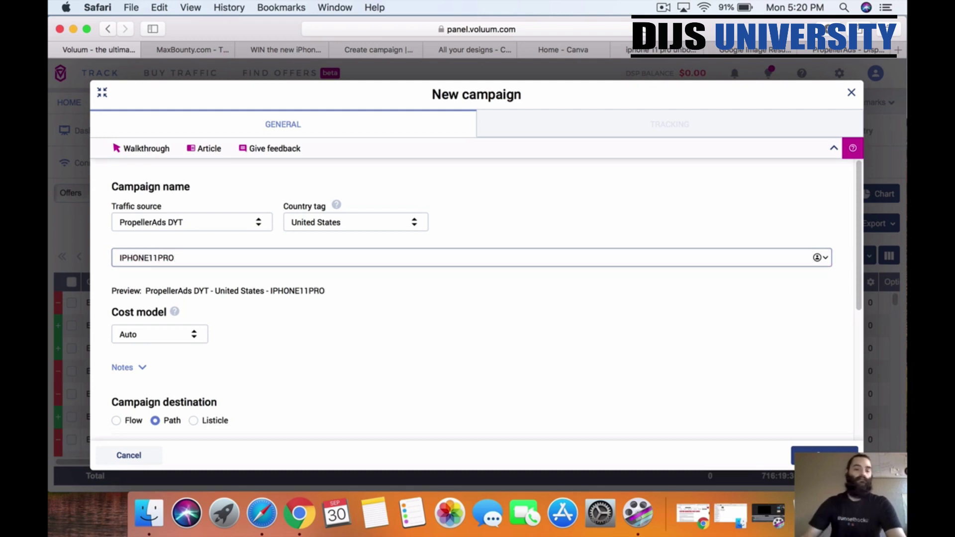
pyautogui.click(274, 349)
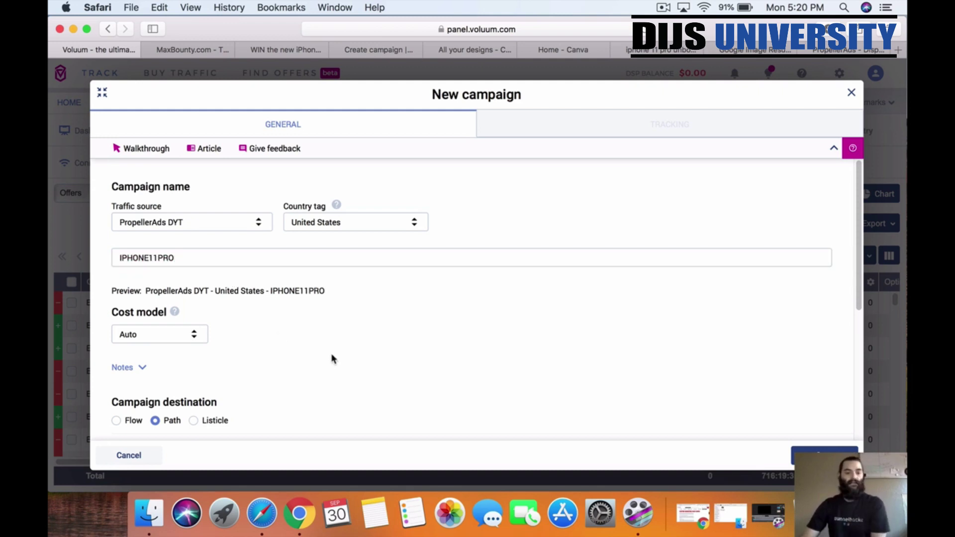
# Step: Set the campaign's path destination to Direct linking
pyautogui.scroll(-5, 336, 357)
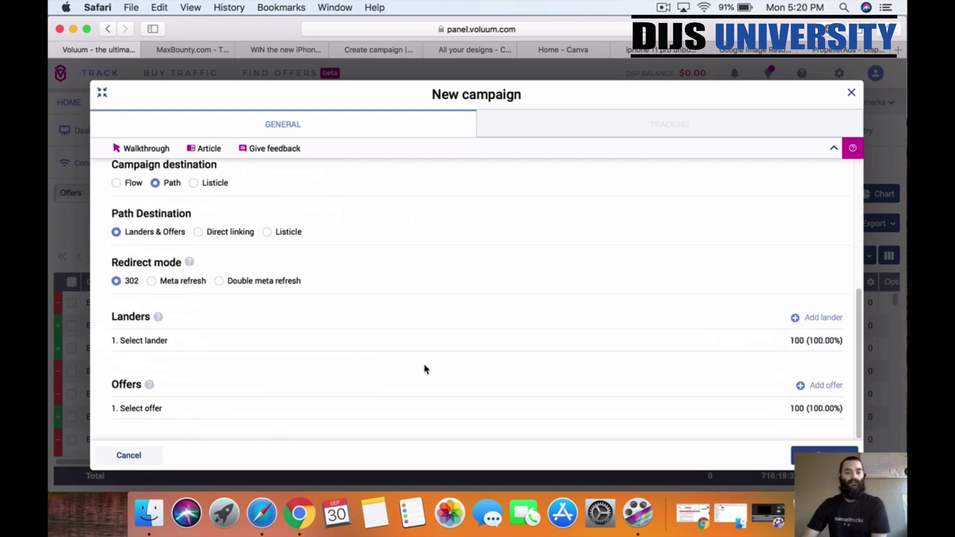
pyautogui.click(199, 233)
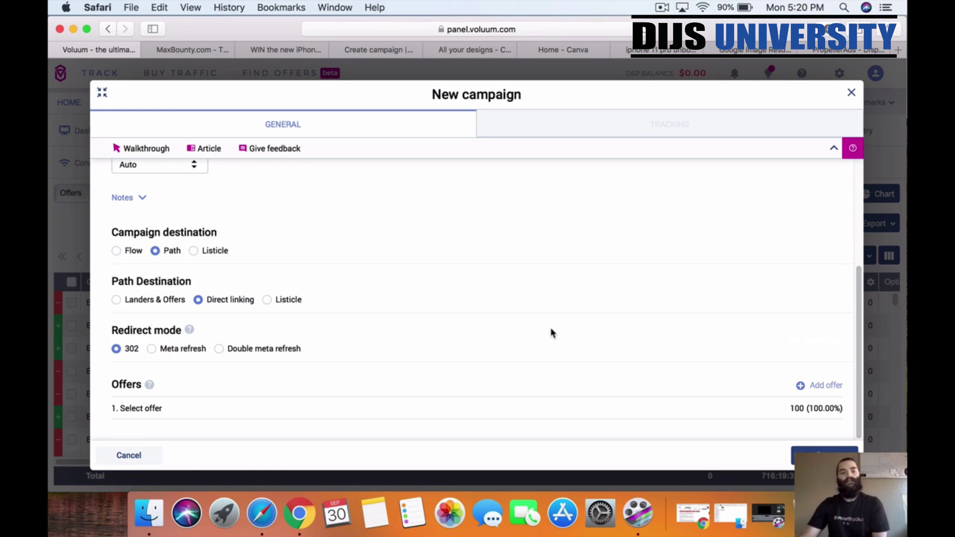
pyautogui.click(663, 8)
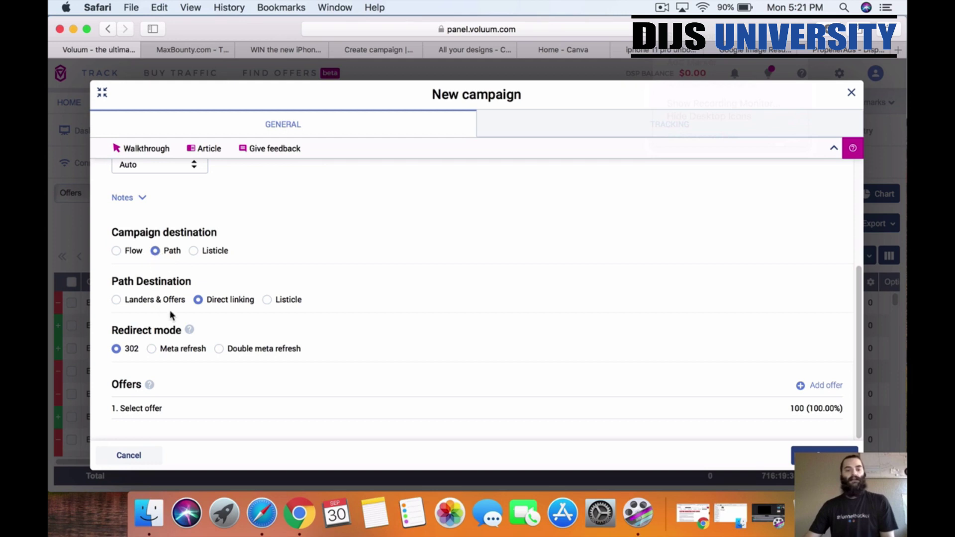
pyautogui.click(133, 252)
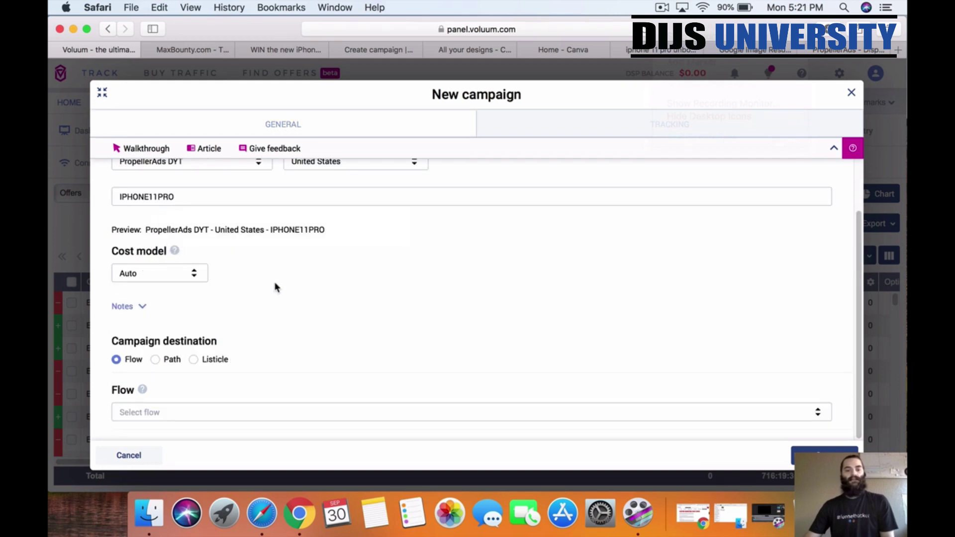
pyautogui.scroll(2, 460, 321)
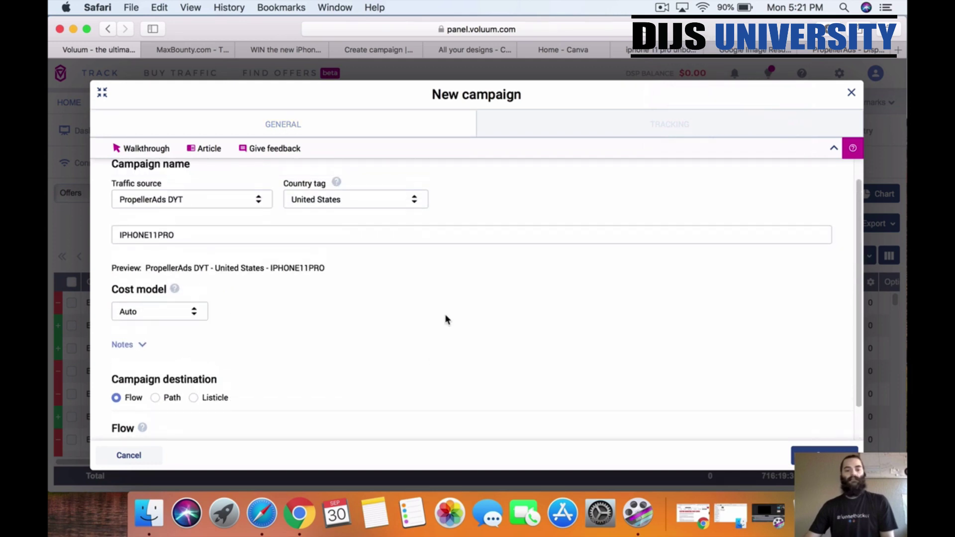
pyautogui.scroll(-1, 443, 321)
pyautogui.scroll(2, 308, 332)
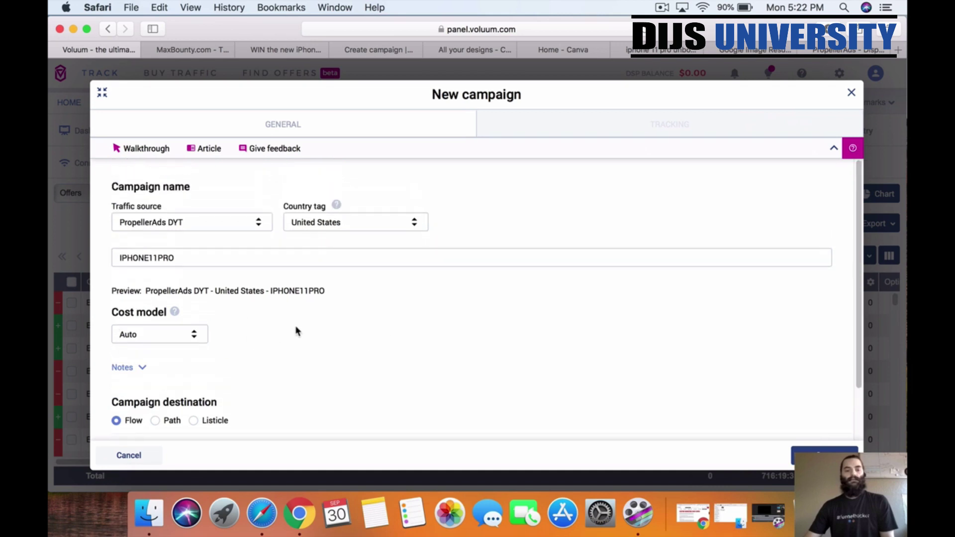
pyautogui.scroll(-3, 322, 329)
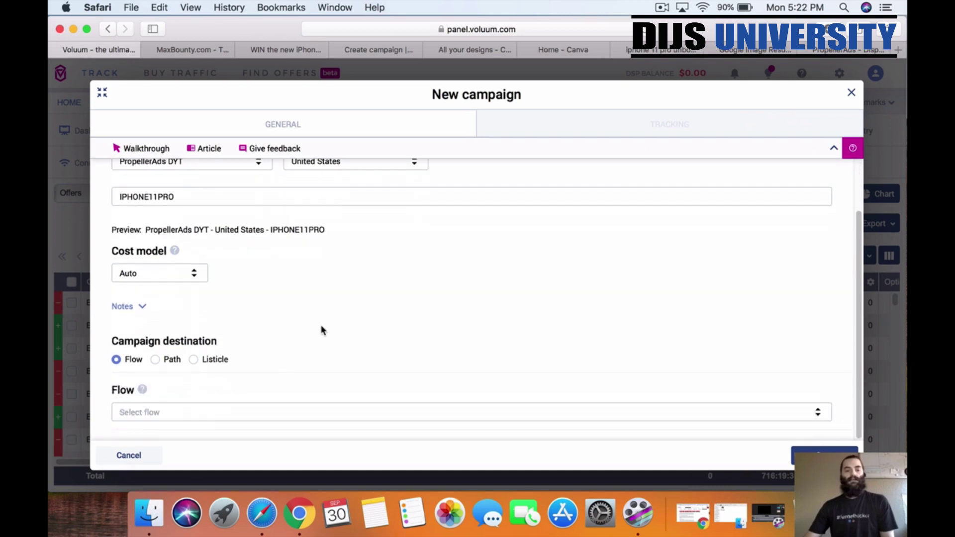
pyautogui.click(157, 360)
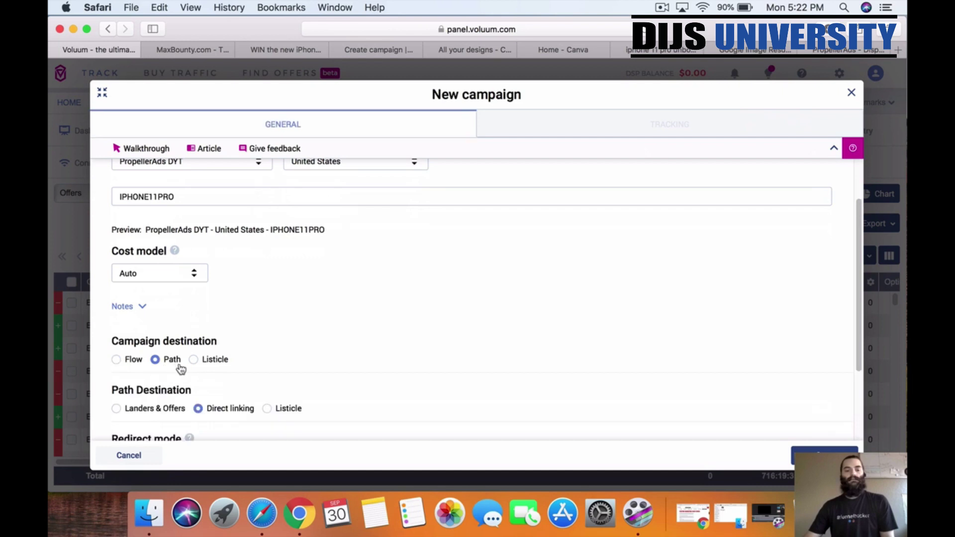
# Step: Assign the MAXB-DYT-UNITEDSTATES-IPHONE11PRO offer to the campaign, then save it and close the campaign dialog
pyautogui.scroll(-5, 376, 356)
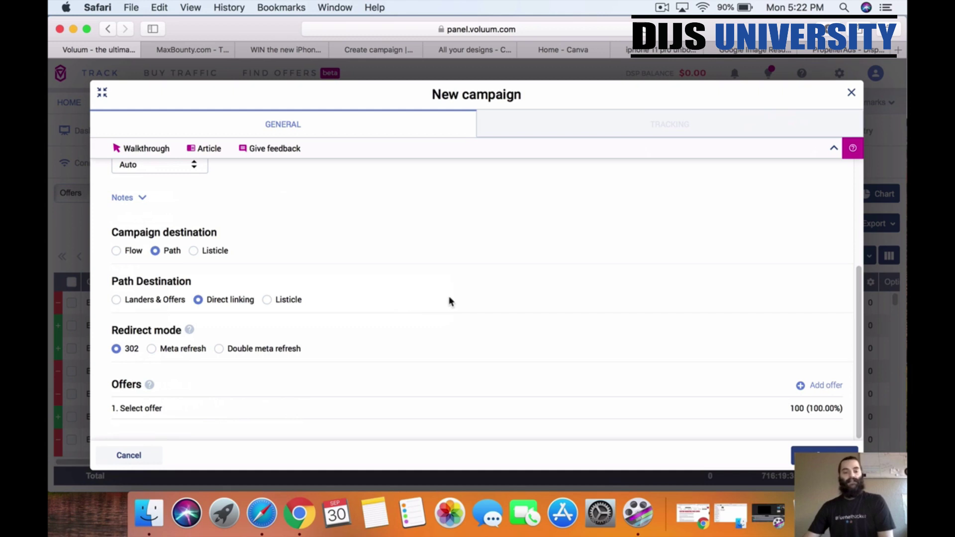
pyautogui.click(188, 408)
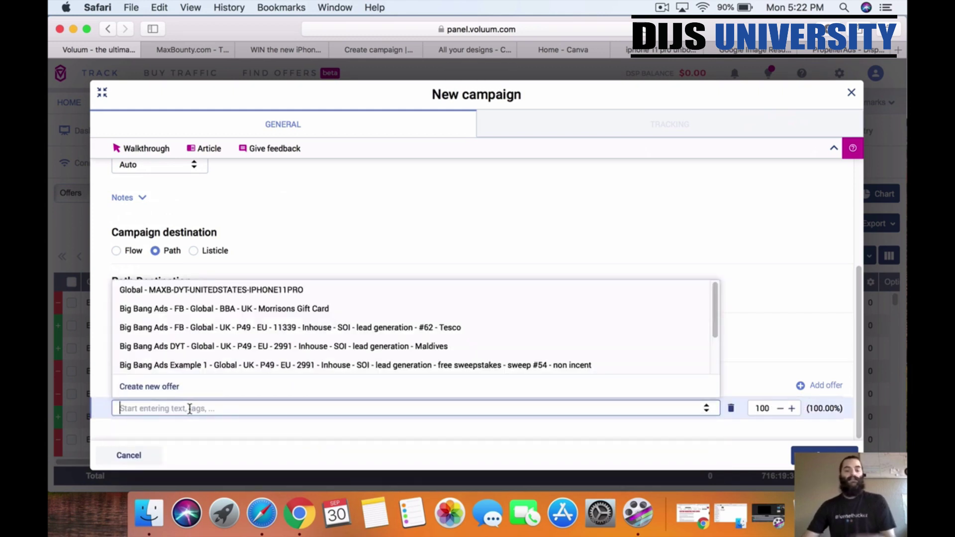
pyautogui.write('MAX')
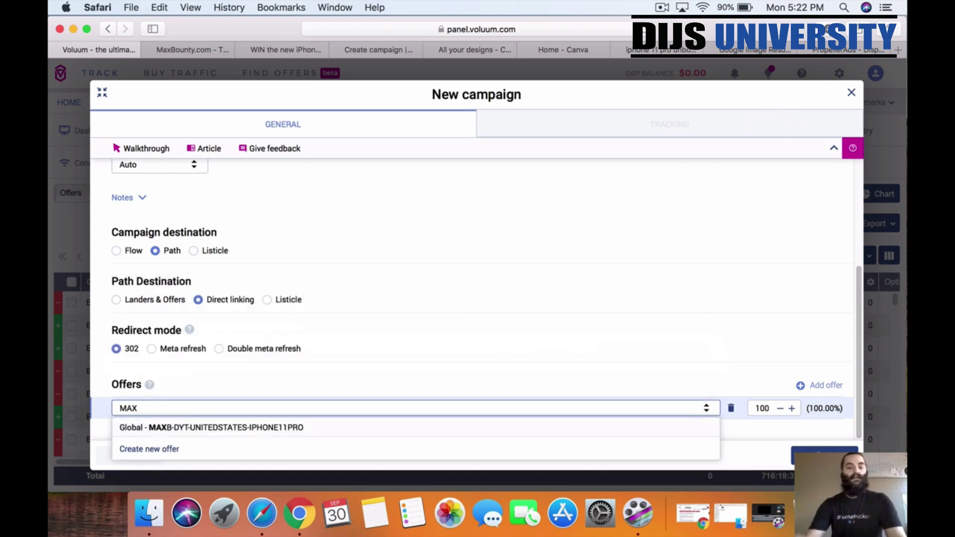
pyautogui.click(257, 427)
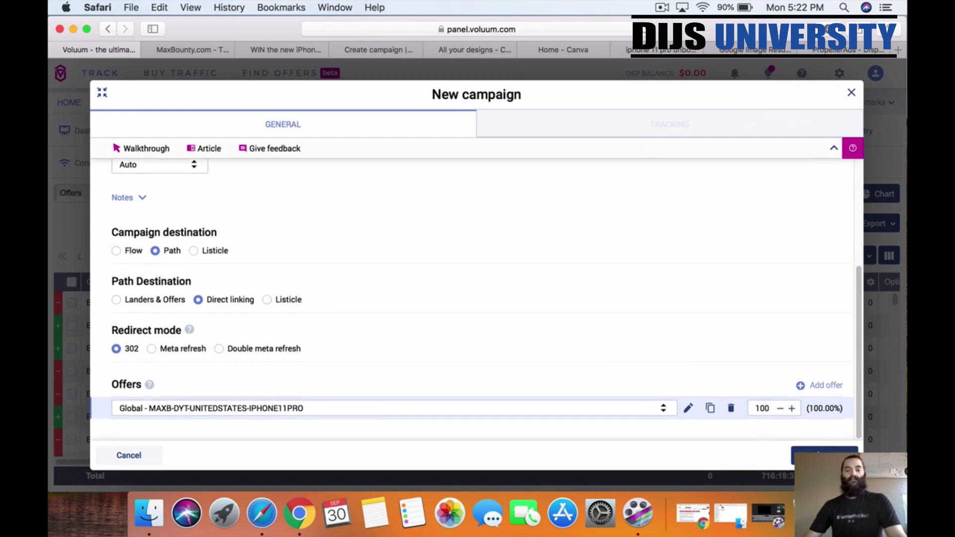
pyautogui.click(824, 455)
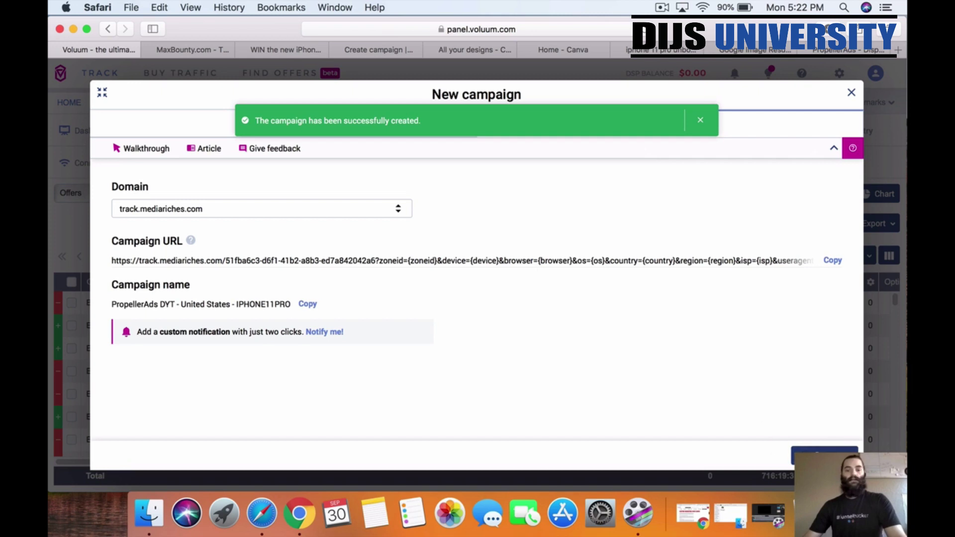
pyautogui.click(824, 455)
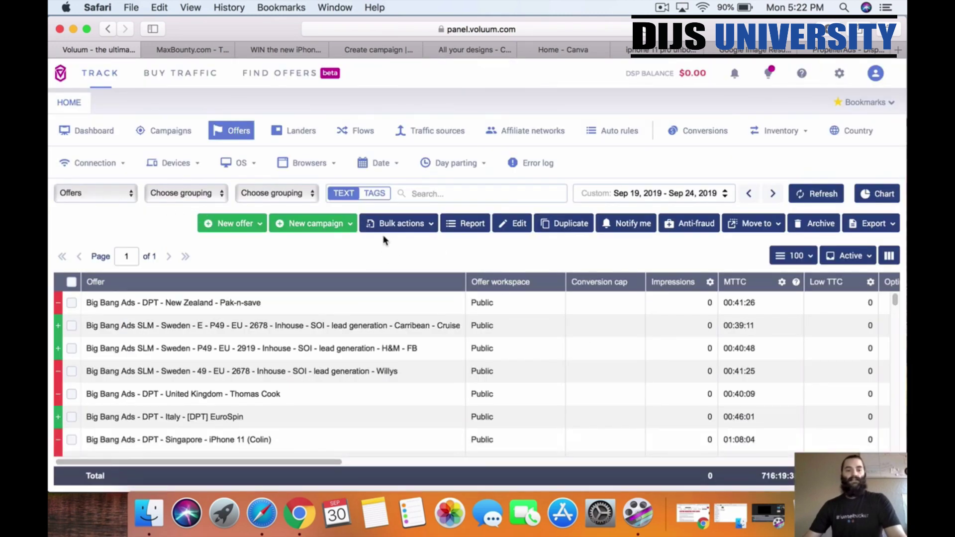
# Step: Go to the campaigns list and search it for MAXB
pyautogui.click(168, 132)
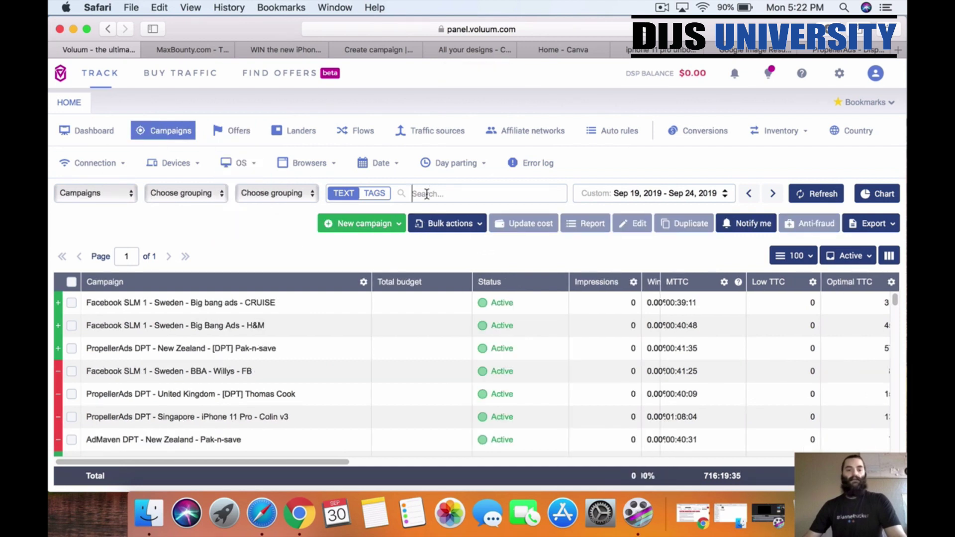
pyautogui.write('MAXB')
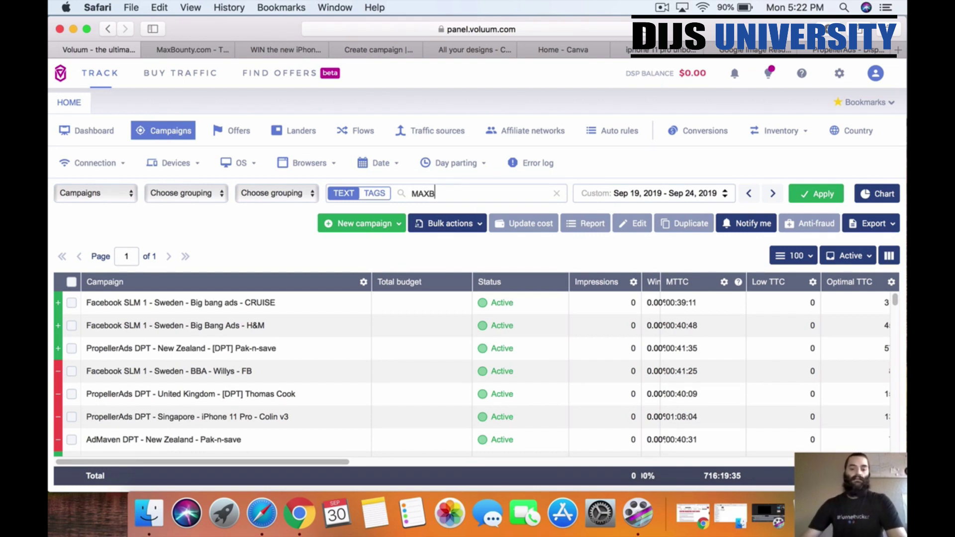
pyautogui.press('Return')
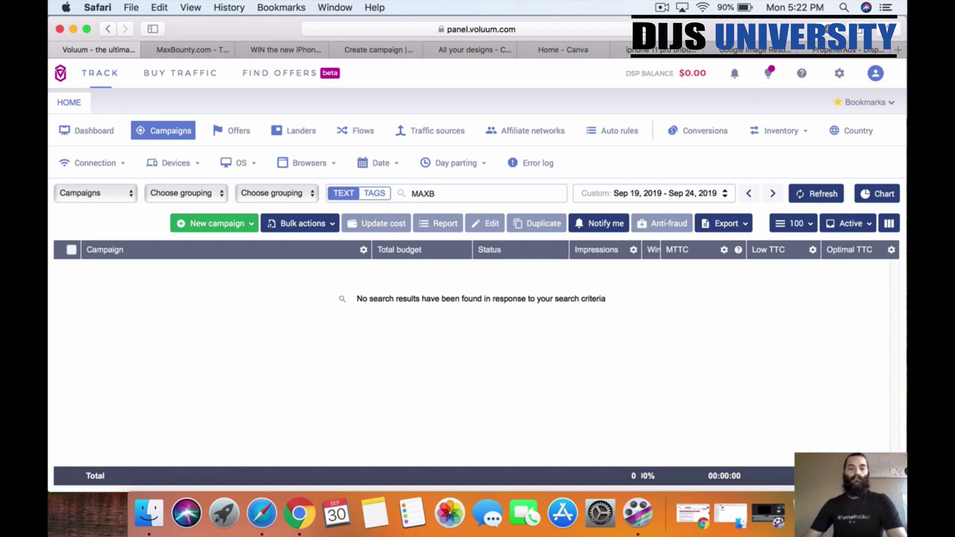
pyautogui.click(669, 10)
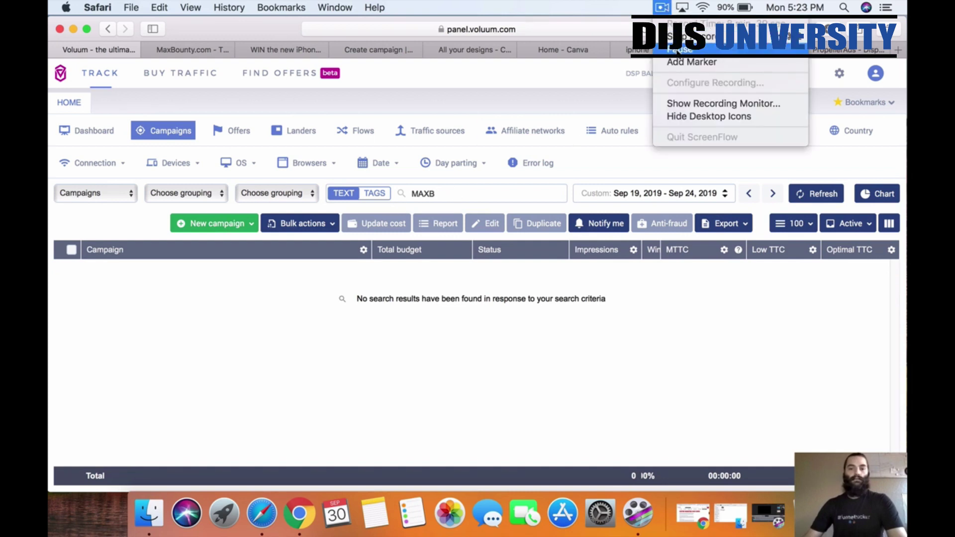
pyautogui.click(682, 60)
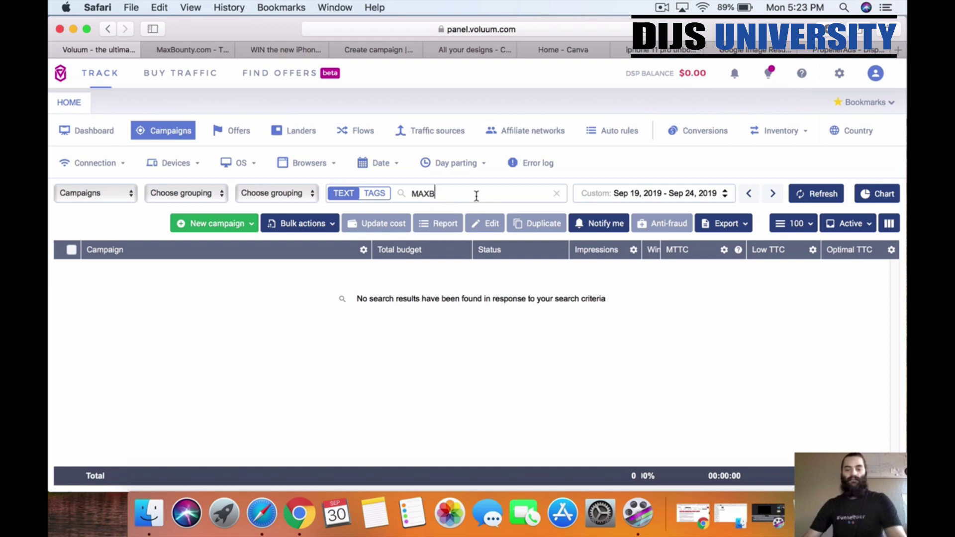
# Step: Replace the campaigns list search with DYT and apply it
pyautogui.press('BackSpace')
pyautogui.press('BackSpace')
pyautogui.press('BackSpace')
pyautogui.press('BackSpace')
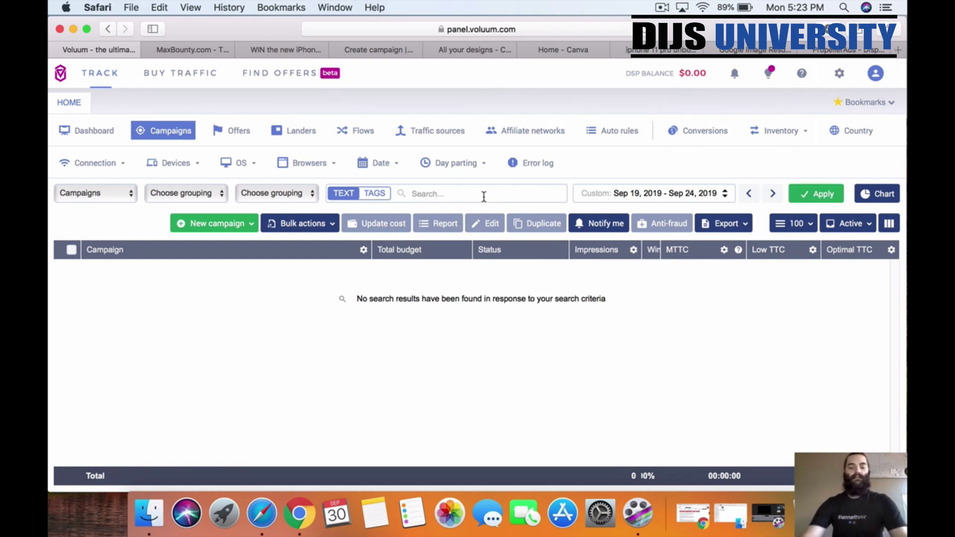
pyautogui.write('DYT')
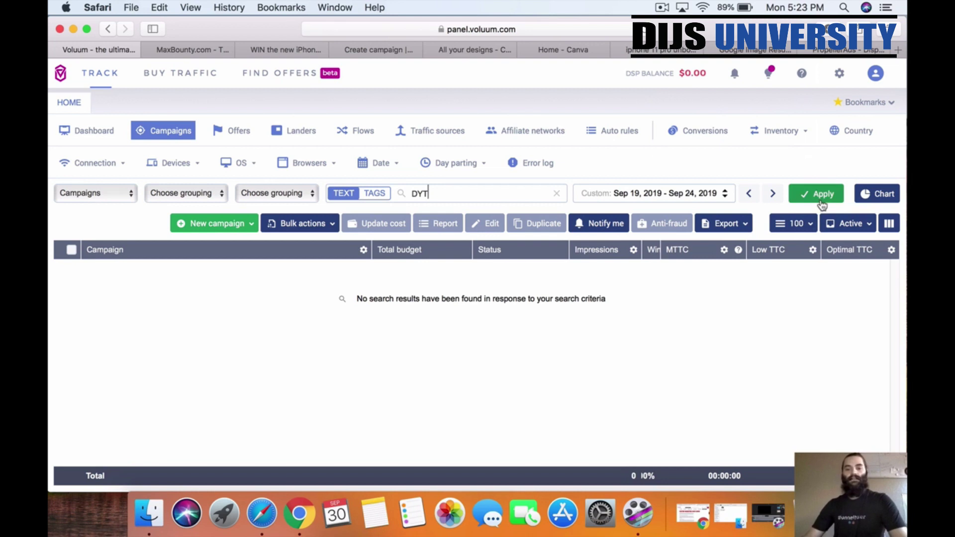
pyautogui.click(821, 196)
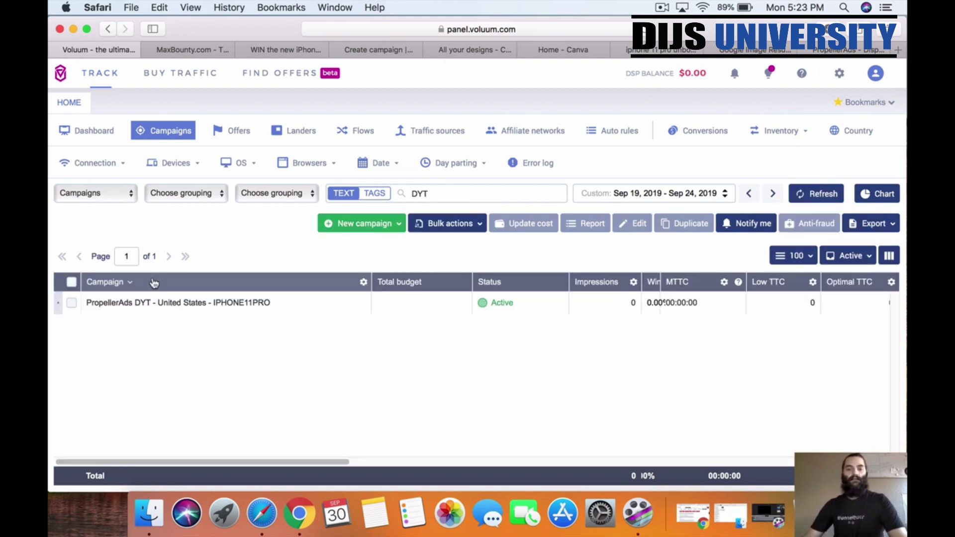
pyautogui.rightClick(163, 308)
pyautogui.click(126, 363)
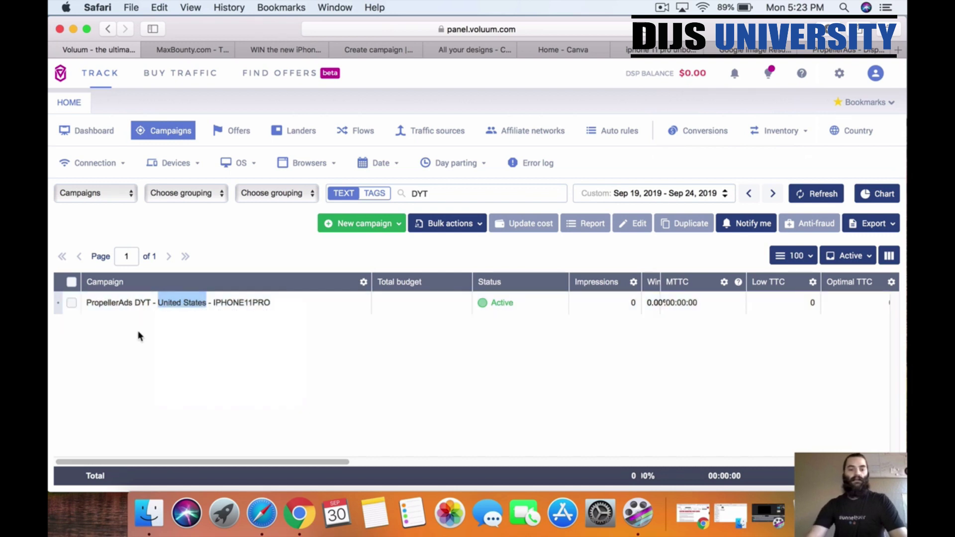
pyautogui.rightClick(196, 303)
pyautogui.click(166, 328)
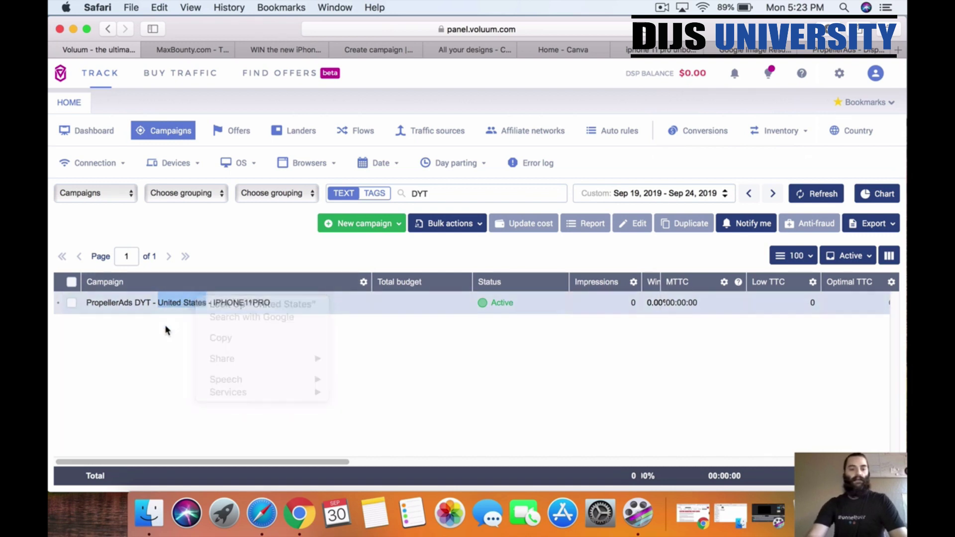
pyautogui.click(150, 311)
pyautogui.rightClick(164, 309)
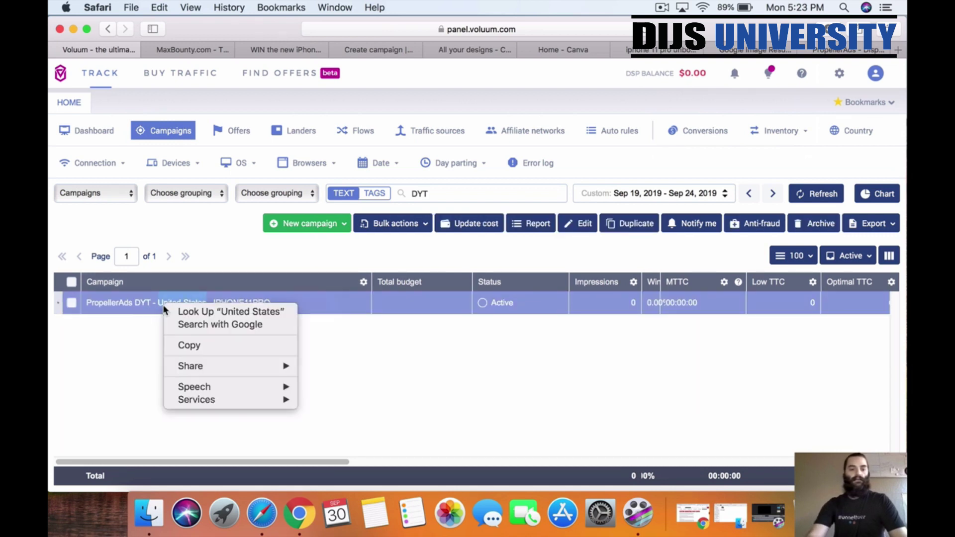
pyautogui.click(150, 302)
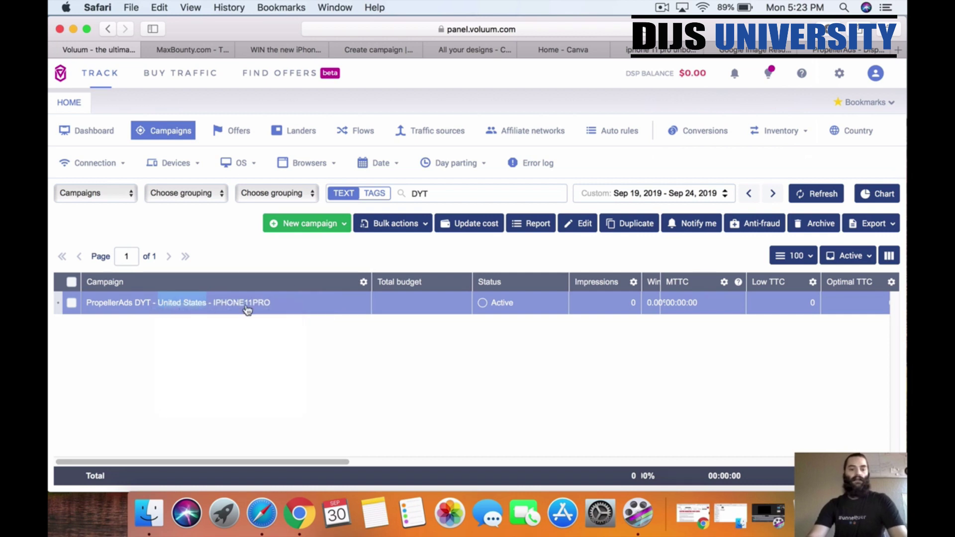
pyautogui.click(247, 311)
pyautogui.click(247, 310)
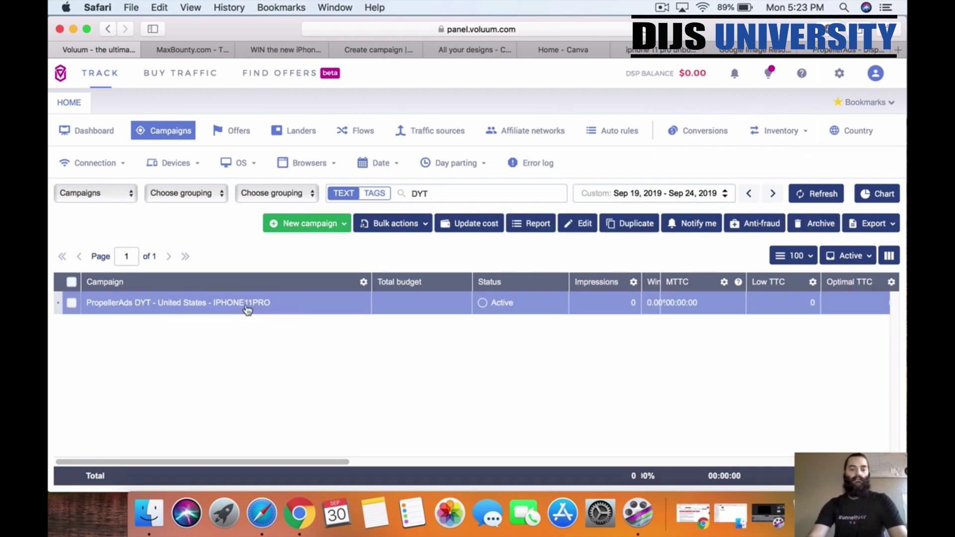
pyautogui.rightClick(247, 309)
pyautogui.click(224, 304)
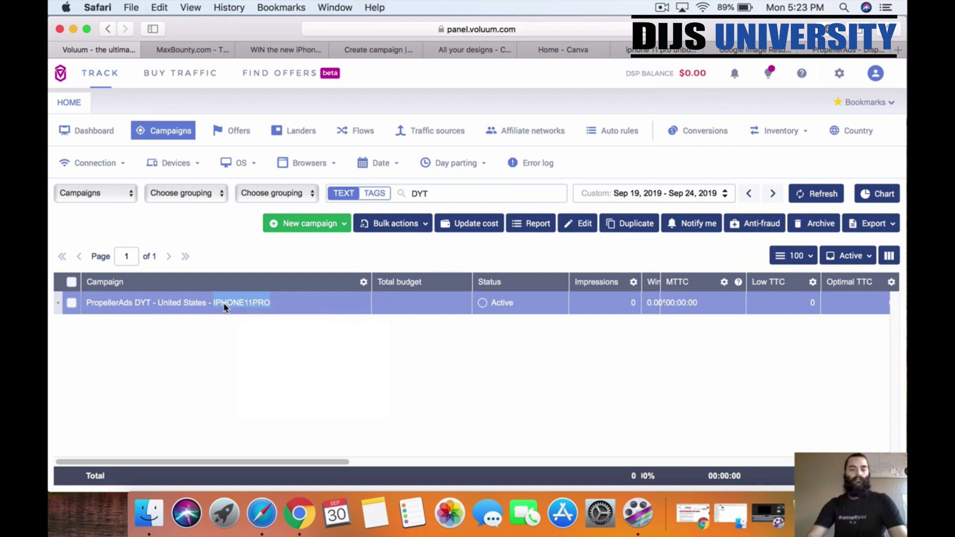
pyautogui.click(662, 7)
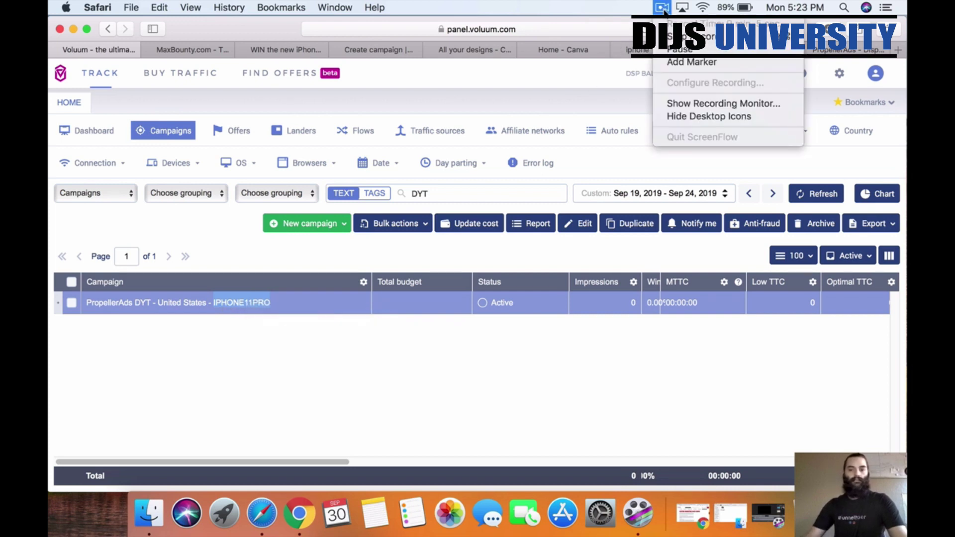
pyautogui.click(681, 52)
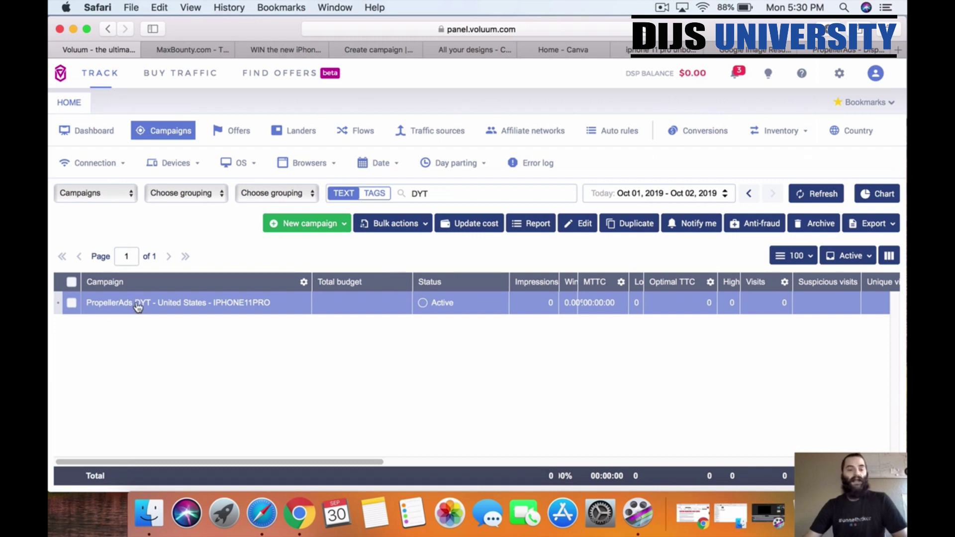
# Step: Preview the PropellerAds DYT - United States - IPHONE11PRO campaign, look over its offer page, and return to the campaigns list
pyautogui.rightClick(61, 307)
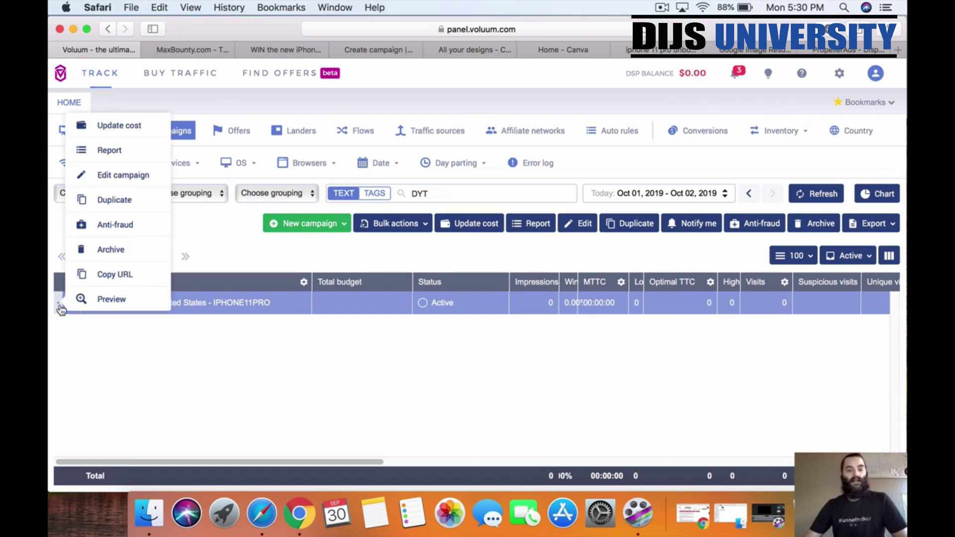
pyautogui.click(99, 305)
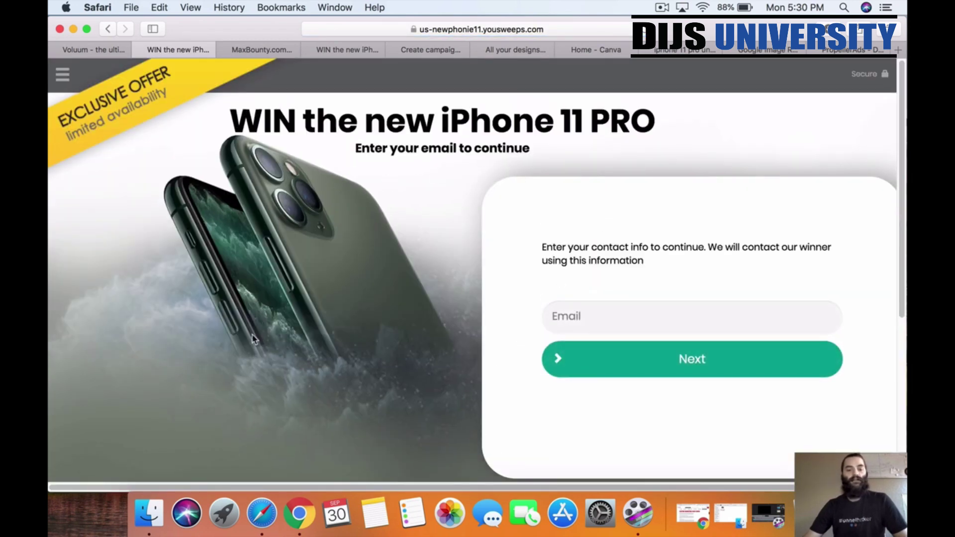
pyautogui.scroll(-5, 328, 324)
pyautogui.scroll(5, 329, 324)
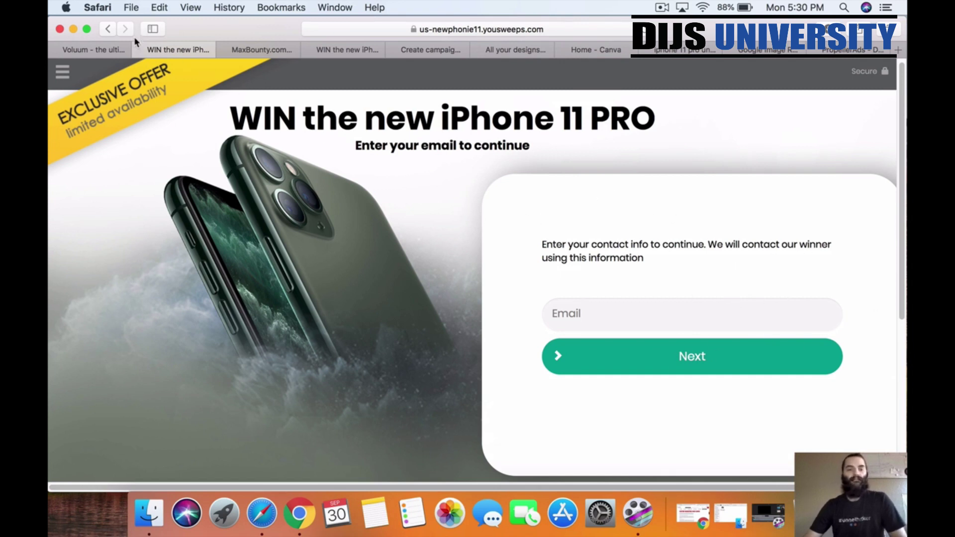
pyautogui.click(140, 50)
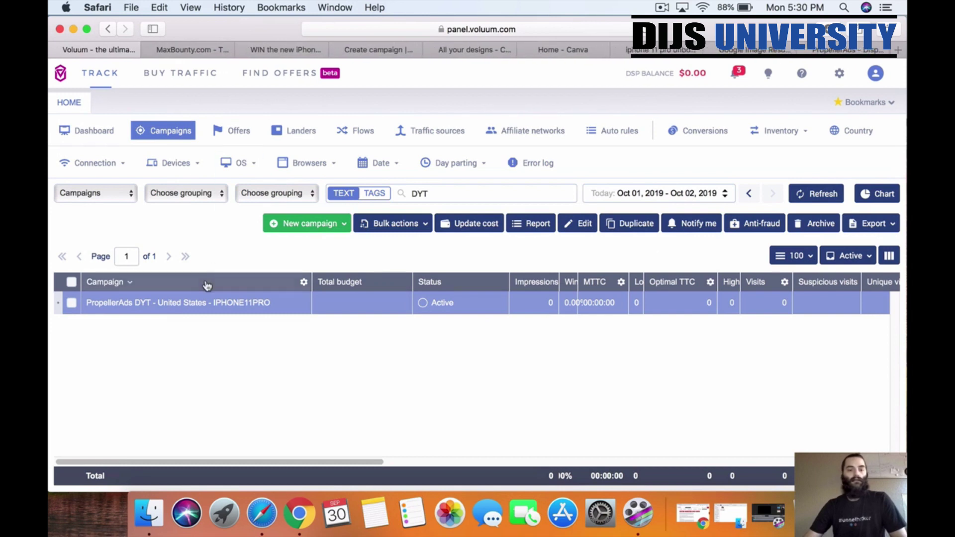
# Step: Copy the IPHONE11PRO campaign's URL and switch to the PropellerAds Create campaign form
pyautogui.click(59, 304)
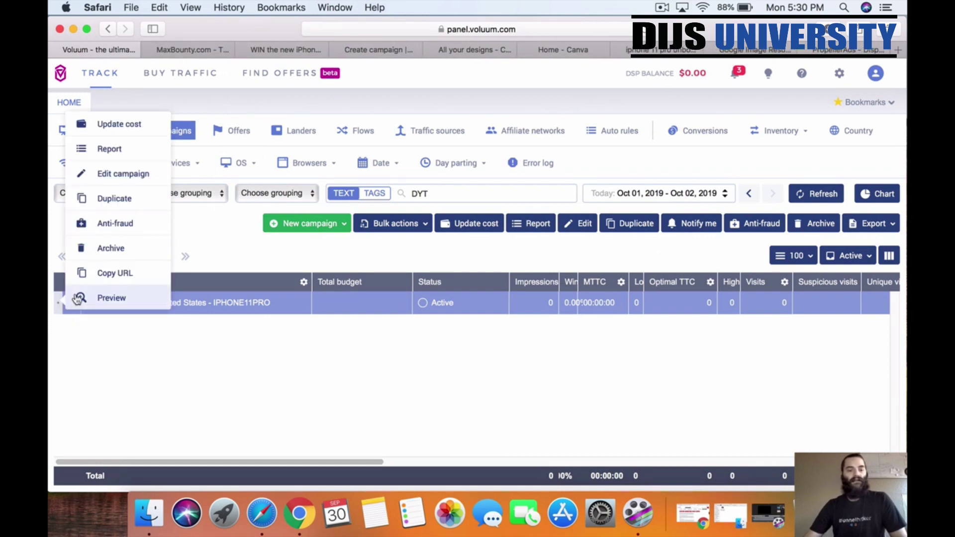
pyautogui.click(107, 277)
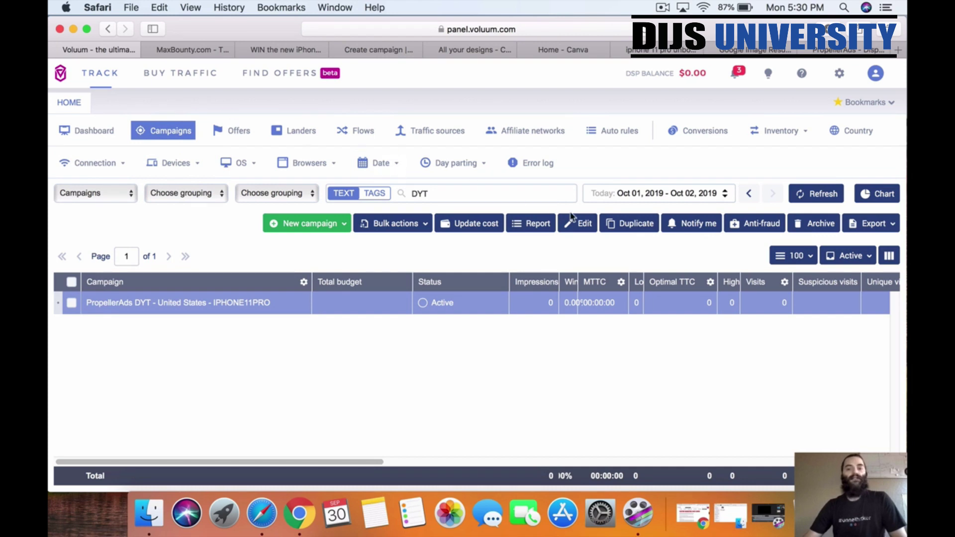
pyautogui.click(847, 52)
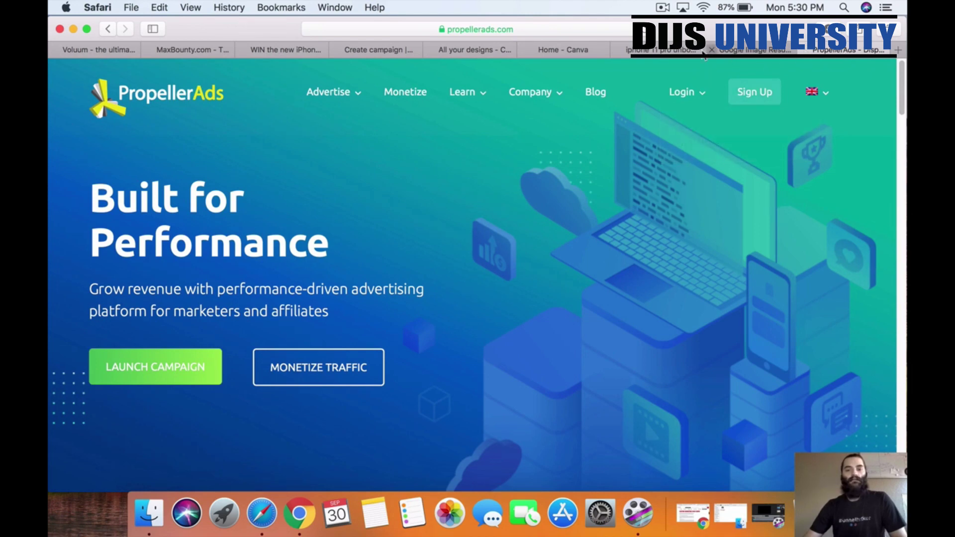
pyautogui.click(363, 56)
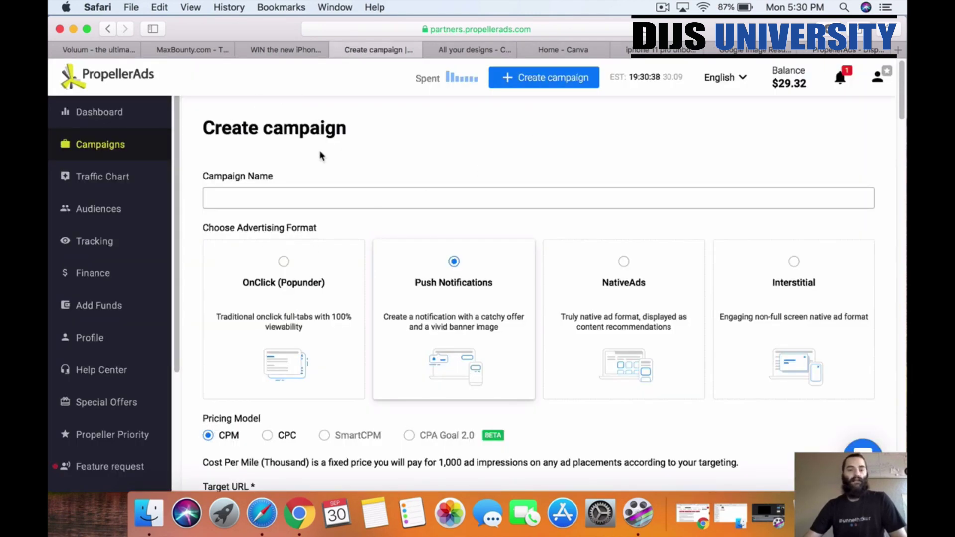
pyautogui.scroll(-2, 333, 165)
pyautogui.scroll(2, 345, 178)
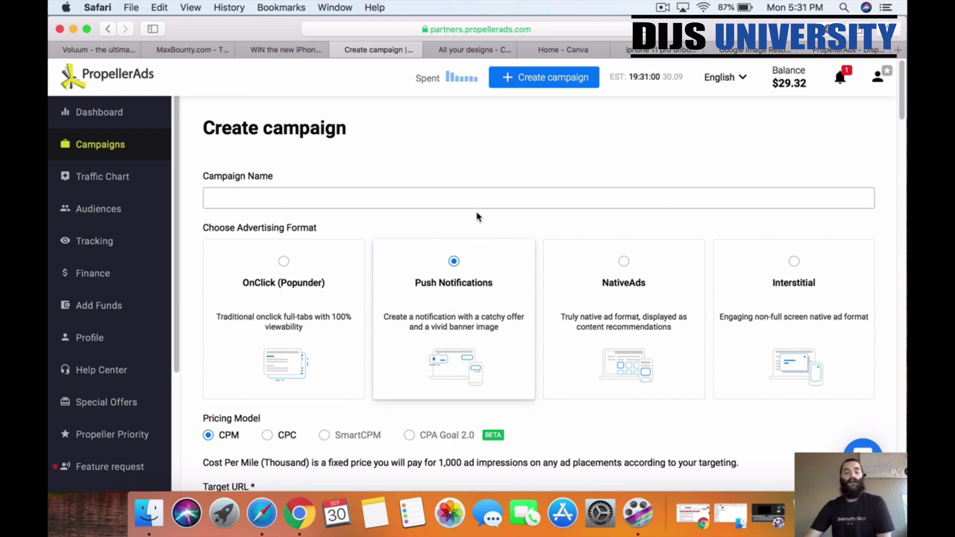
# Step: Enter US-MAXB-IPHONE11PRO- as the name of the new PropellerAds campaign
pyautogui.click(302, 201)
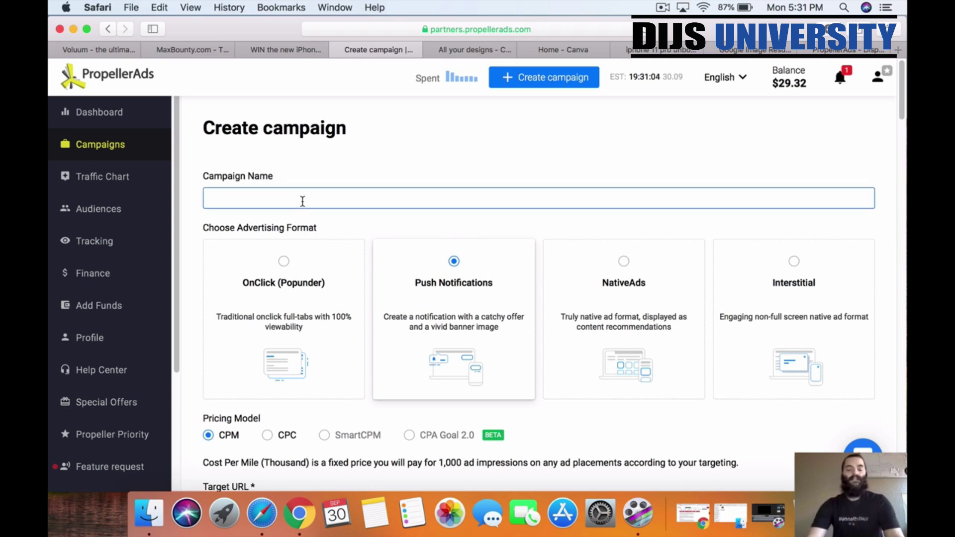
pyautogui.write('U')
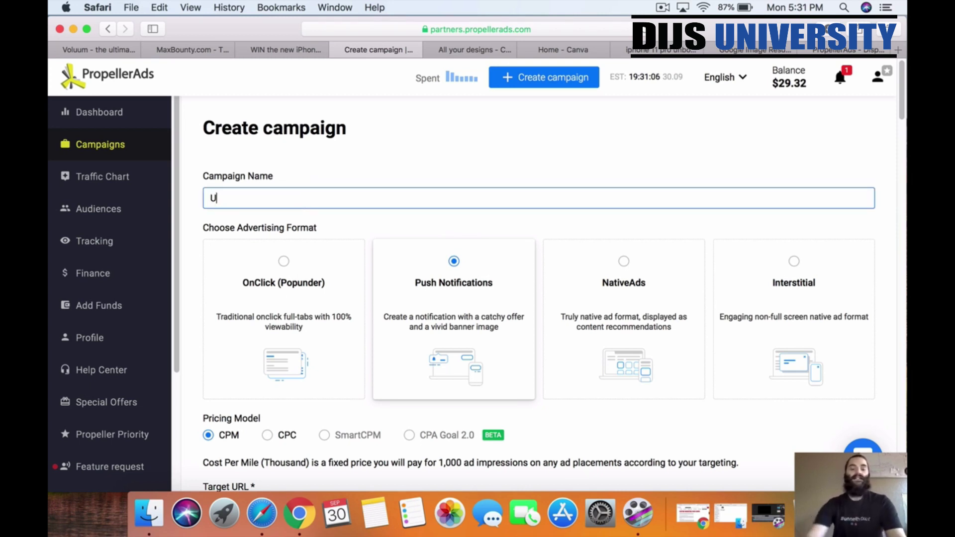
pyautogui.write('S-')
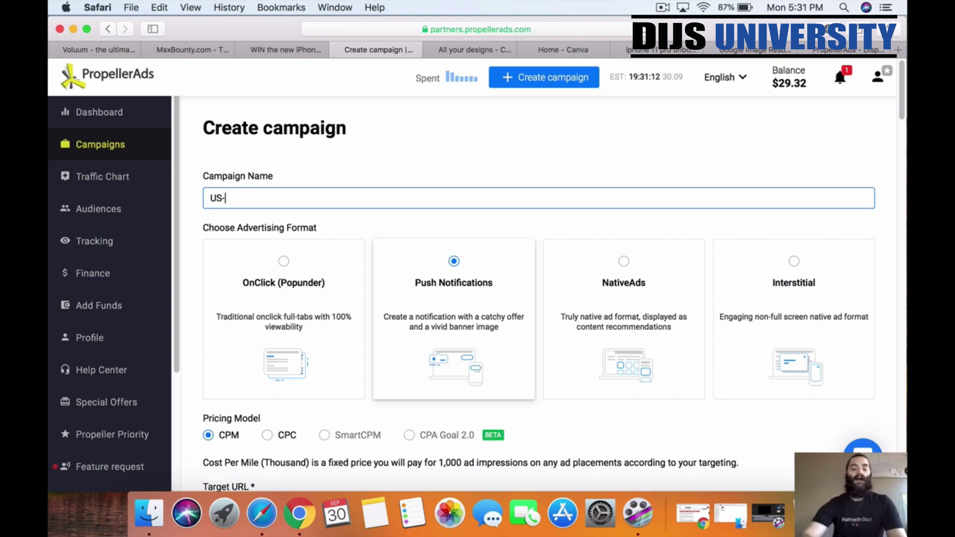
pyautogui.write('IPHONE')
pyautogui.press('BackSpace')
pyautogui.press('BackSpace')
pyautogui.press('BackSpace')
pyautogui.press('BackSpace')
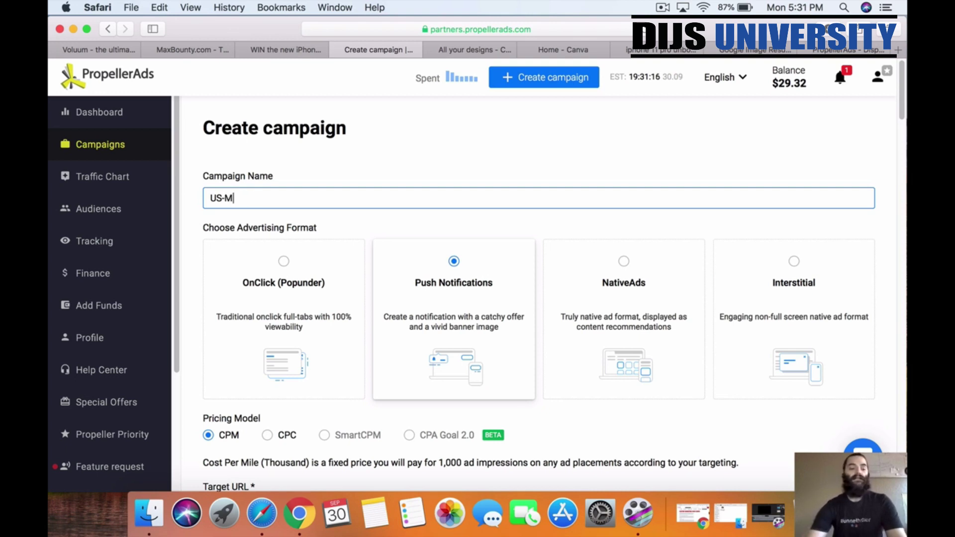
pyautogui.write('MAXB')
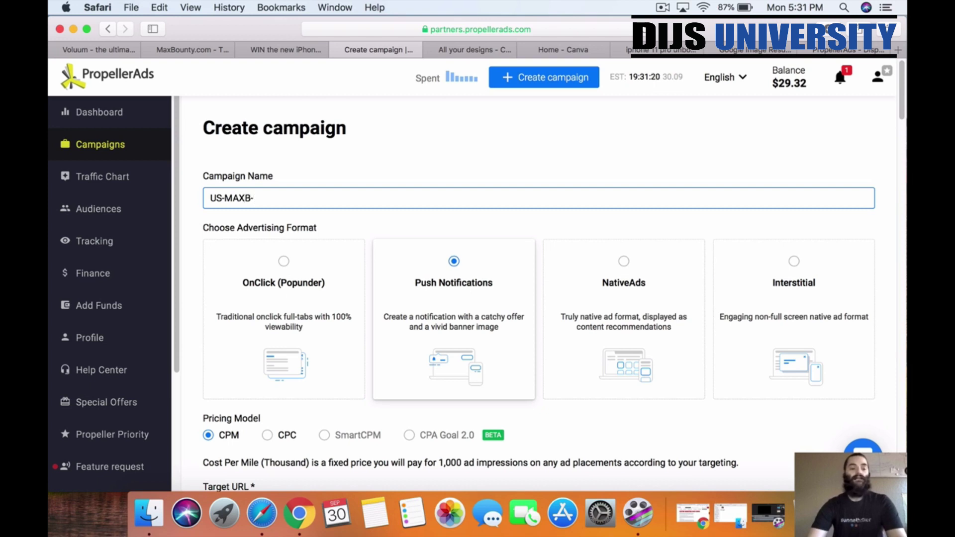
pyautogui.write('-IPHONE')
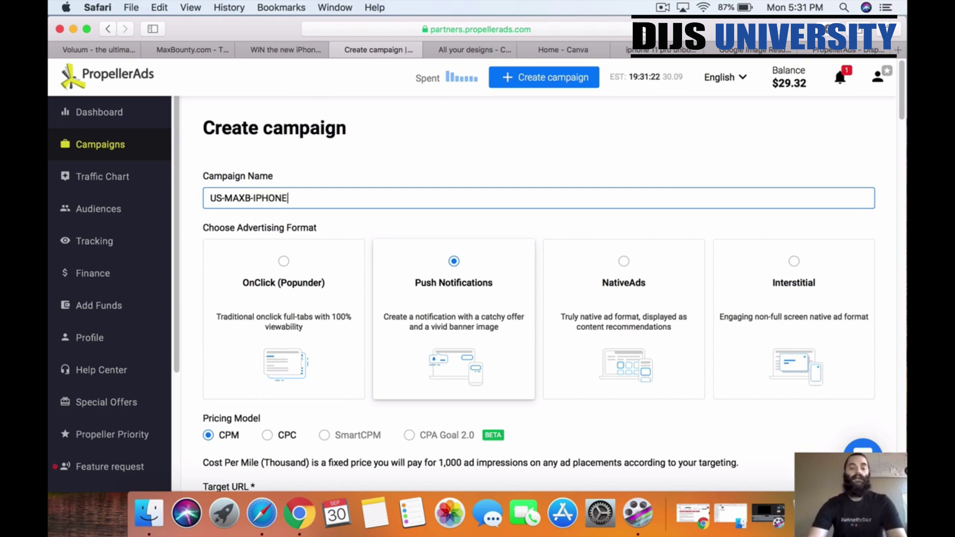
pyautogui.write('11PRO-')
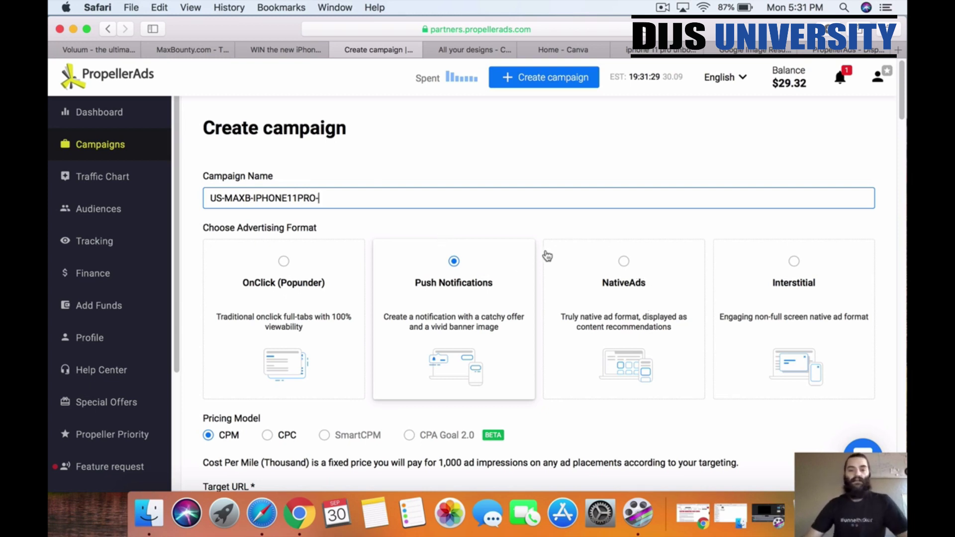
# Step: Set the push notification campaign's pricing model to CPC
pyautogui.scroll(-2, 537, 241)
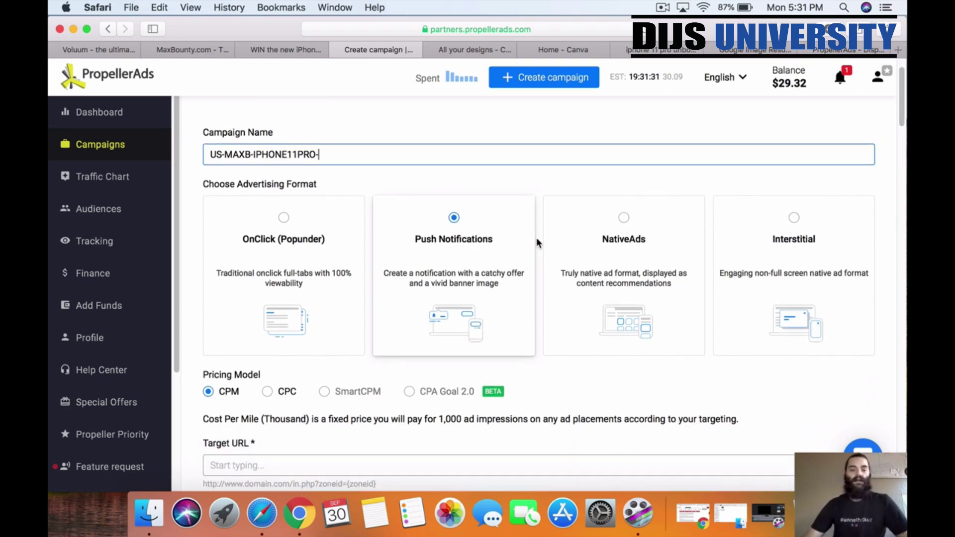
pyautogui.scroll(-5, 538, 242)
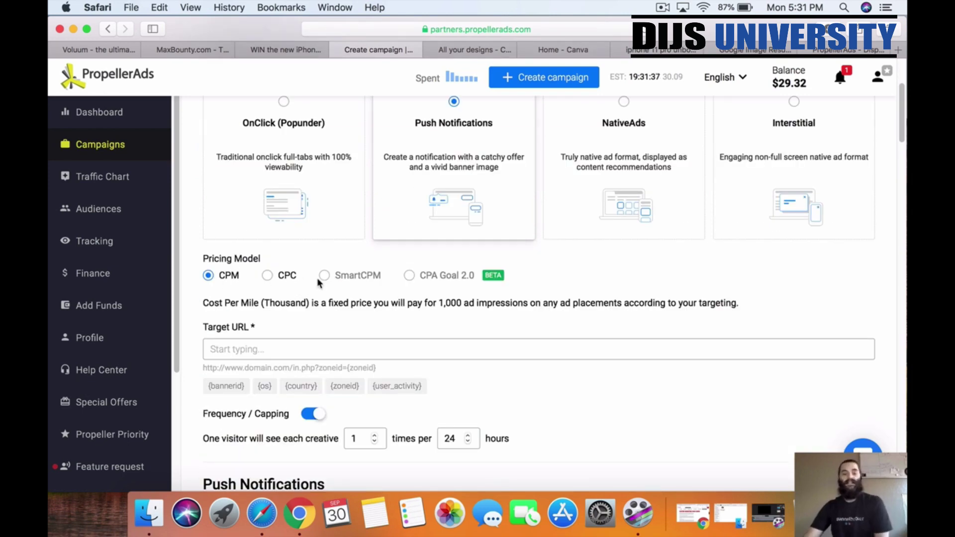
pyautogui.moveTo(327, 281)
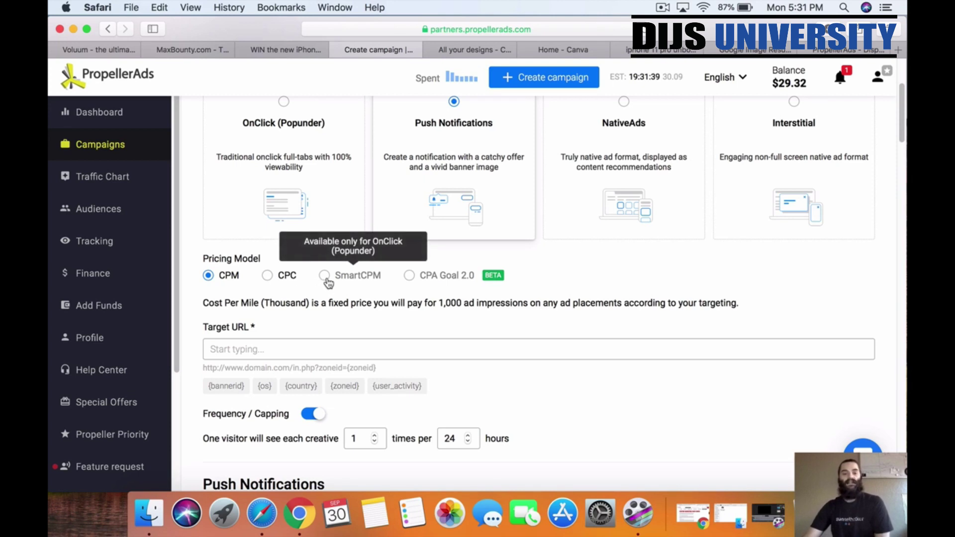
pyautogui.moveTo(416, 283)
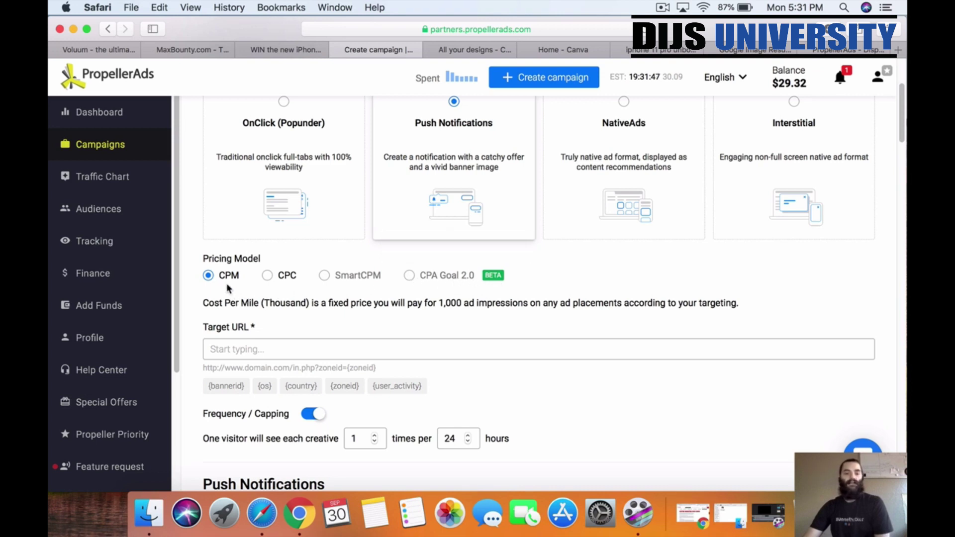
pyautogui.click(279, 277)
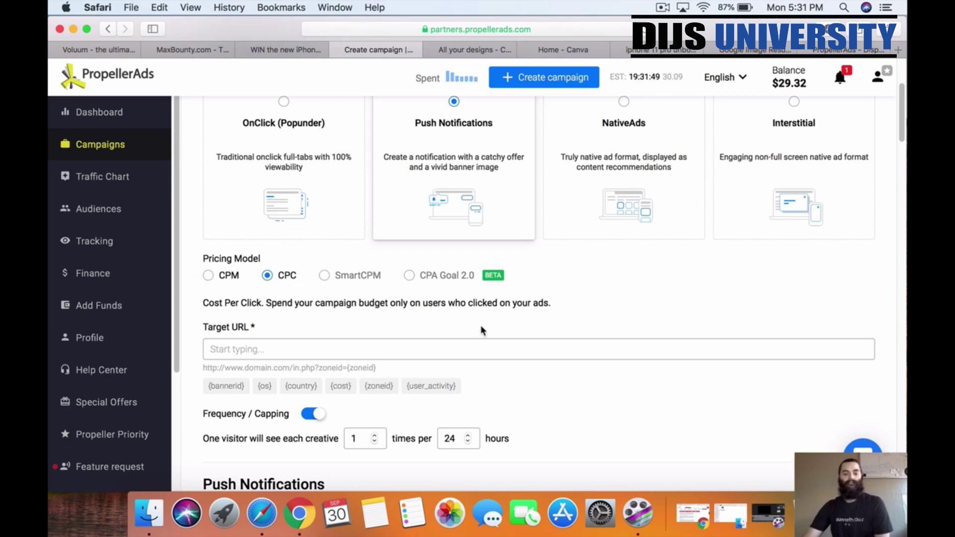
# Step: Paste the copied Voluum campaign URL as the campaign's target URL
pyautogui.scroll(-1, 480, 325)
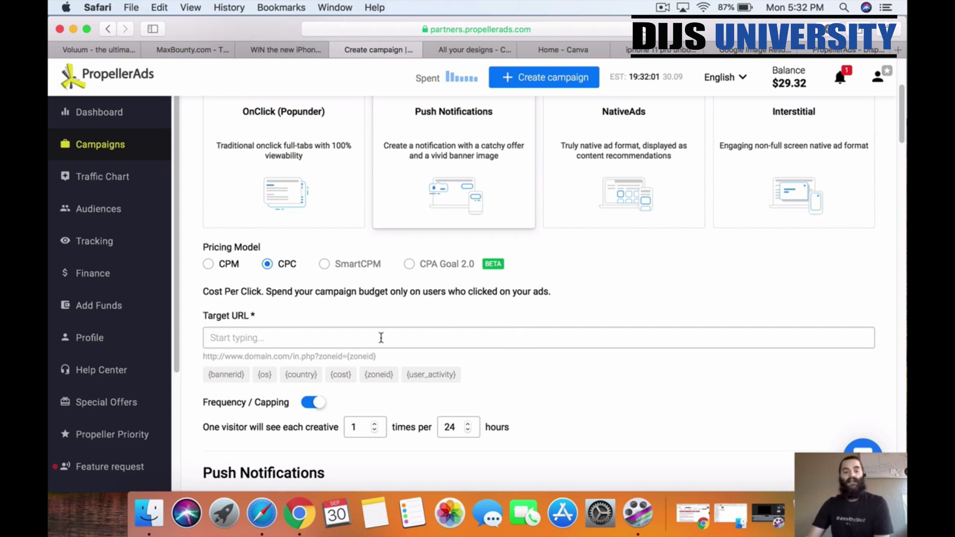
pyautogui.click(213, 338)
pyautogui.rightClick(219, 335)
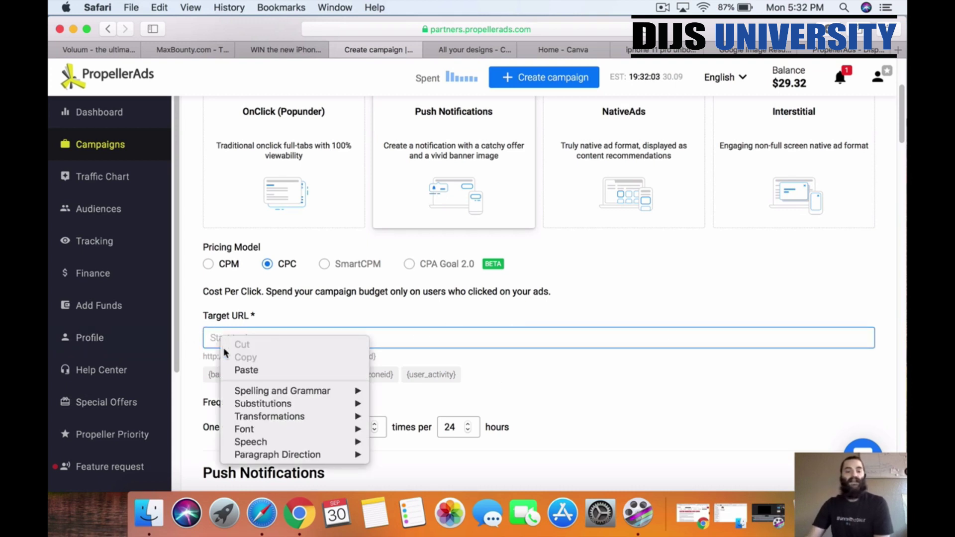
pyautogui.click(246, 370)
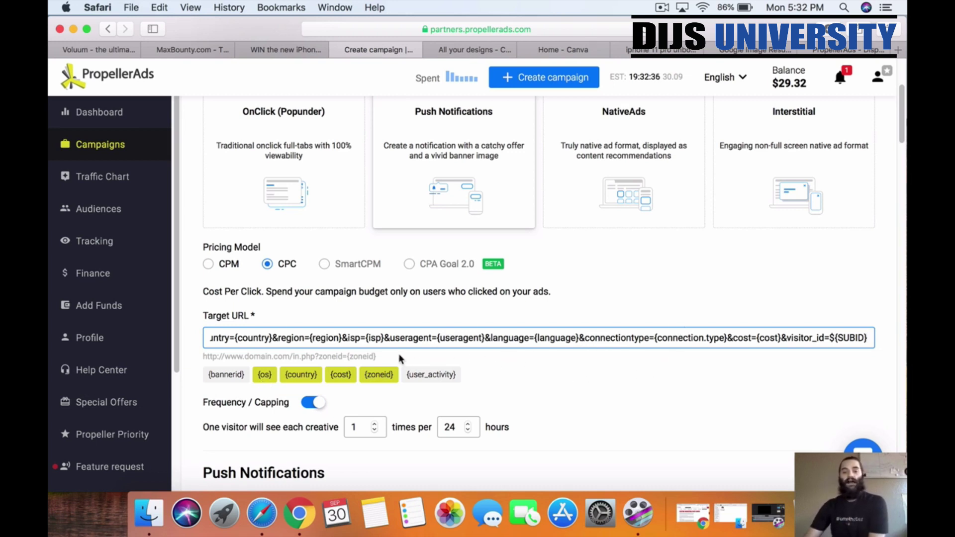
# Step: Review the campaign form's target URL, frequency capping and Creative 1 title, description and image size requirements
pyautogui.scroll(-1, 633, 372)
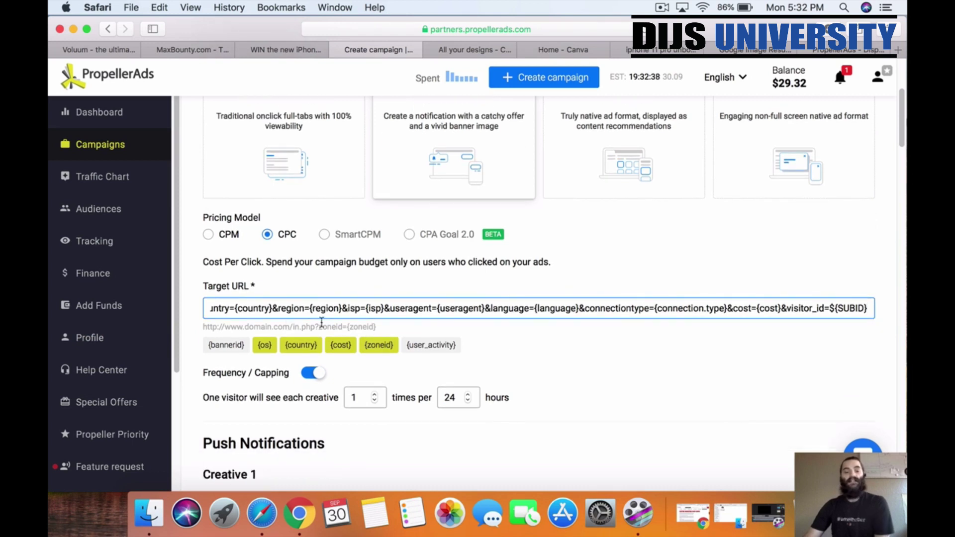
pyautogui.scroll(-1, 640, 356)
pyautogui.scroll(-2, 641, 357)
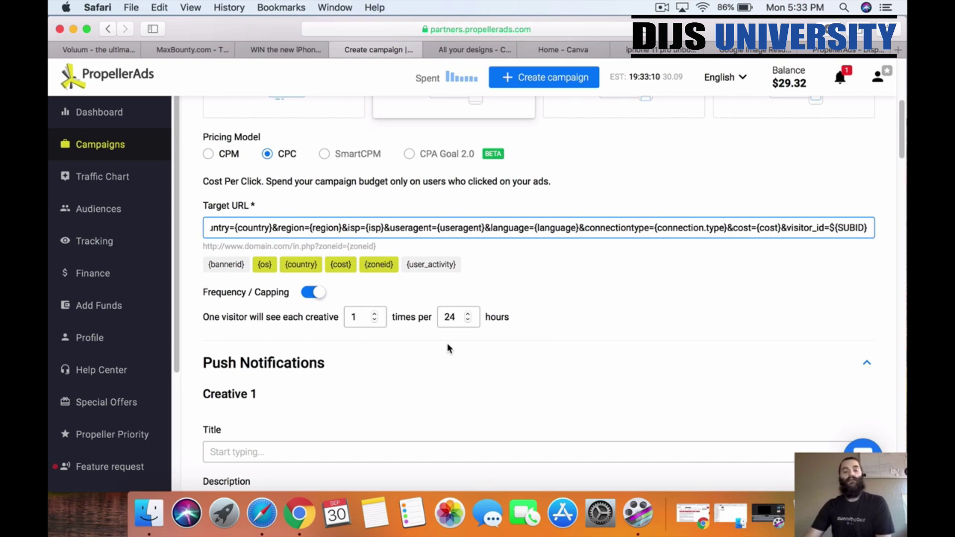
pyautogui.scroll(-2, 510, 356)
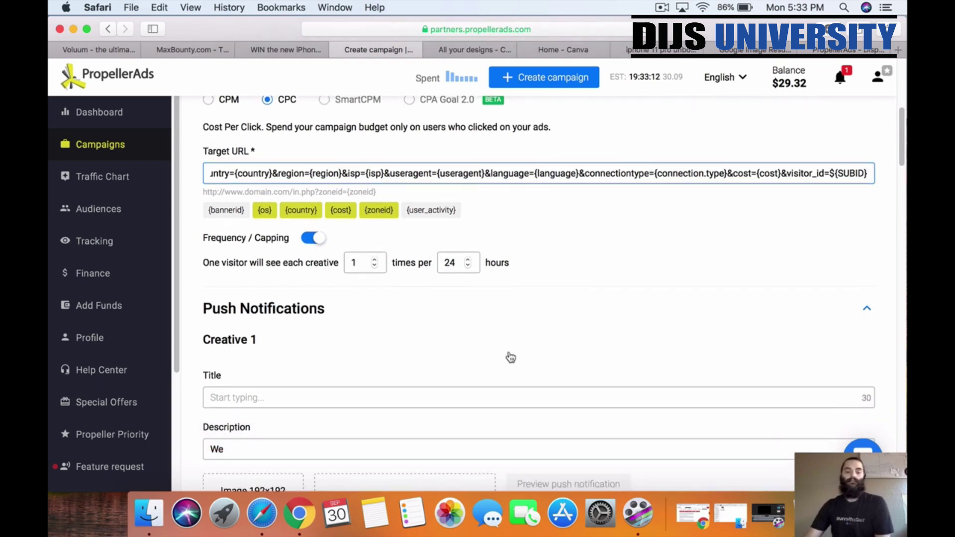
pyautogui.scroll(-6, 511, 358)
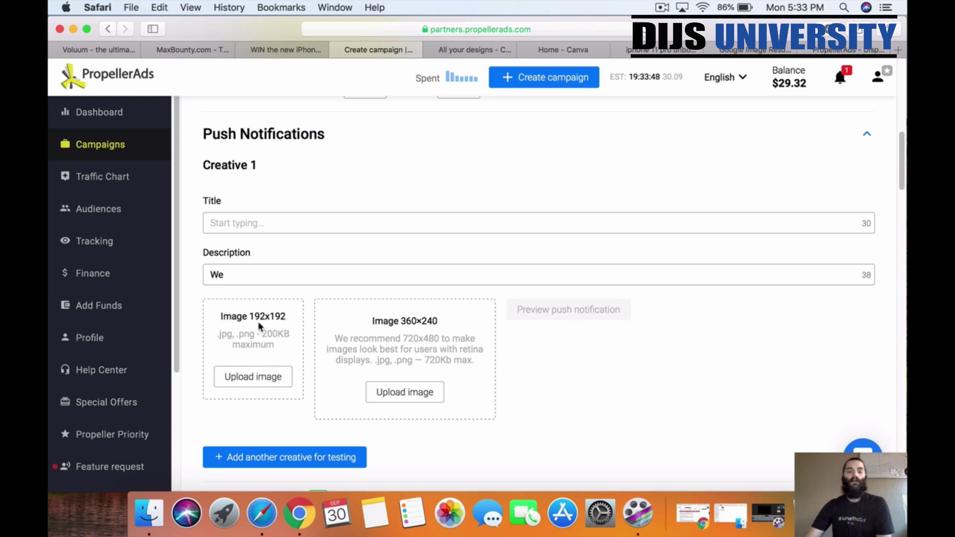
pyautogui.scroll(-3, 257, 328)
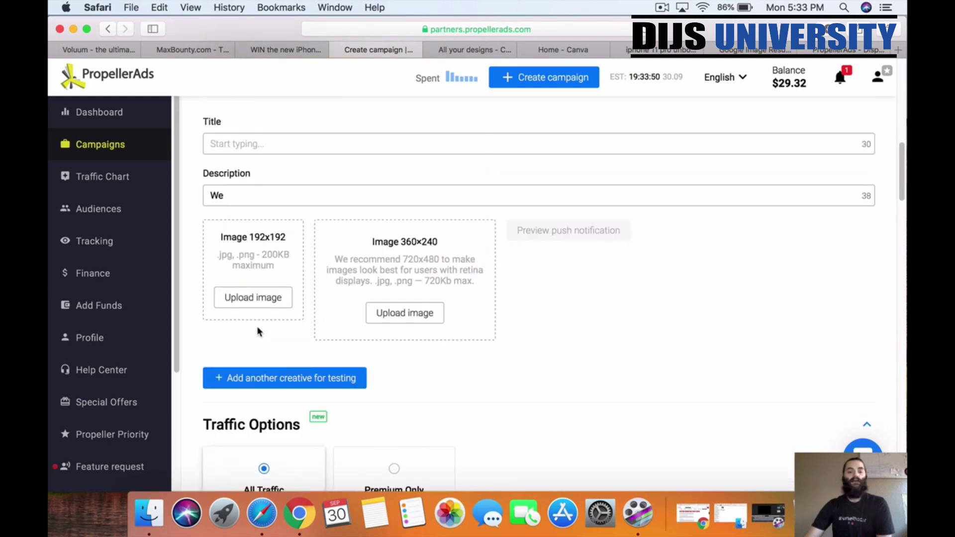
pyautogui.scroll(5, 257, 328)
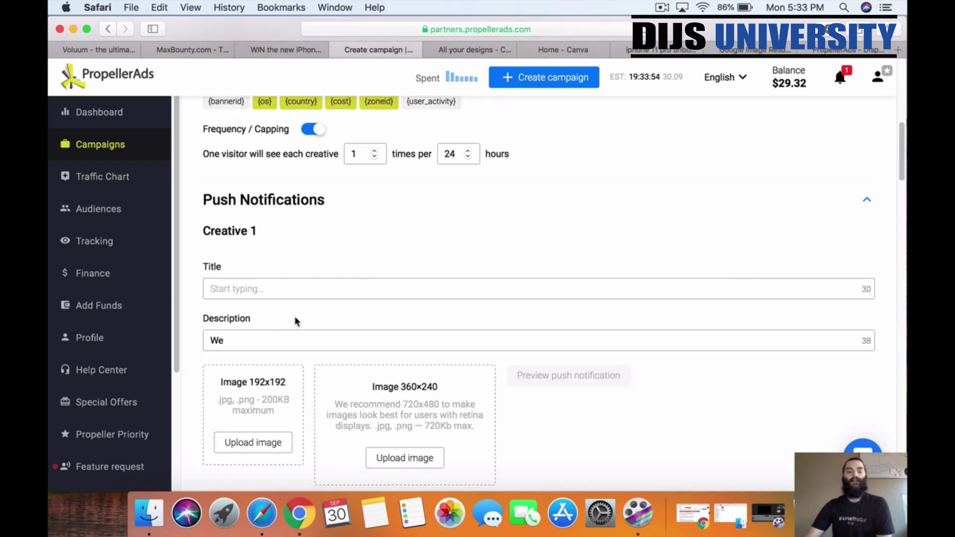
pyautogui.scroll(10, 286, 428)
pyautogui.scroll(-2, 281, 369)
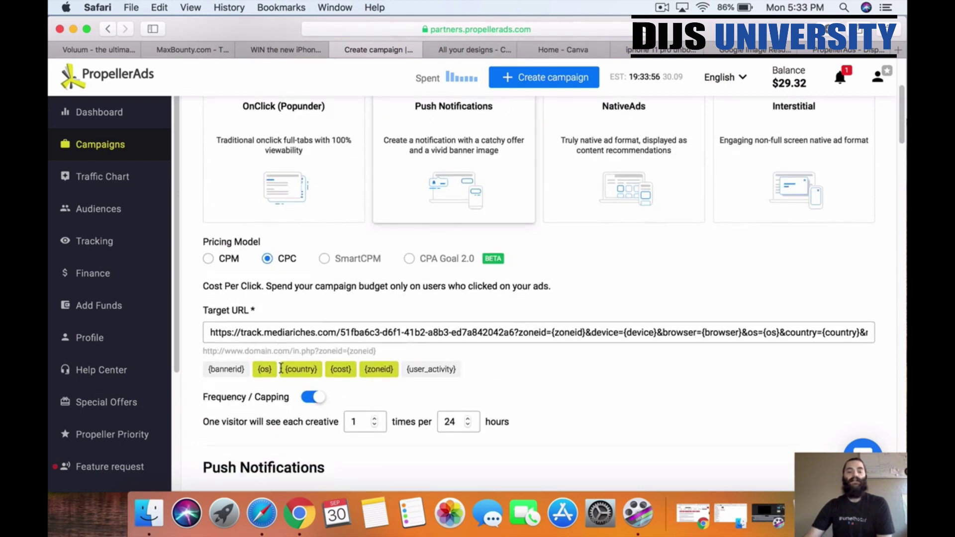
pyautogui.scroll(-5, 281, 368)
pyautogui.scroll(1, 282, 370)
pyautogui.scroll(-2, 285, 371)
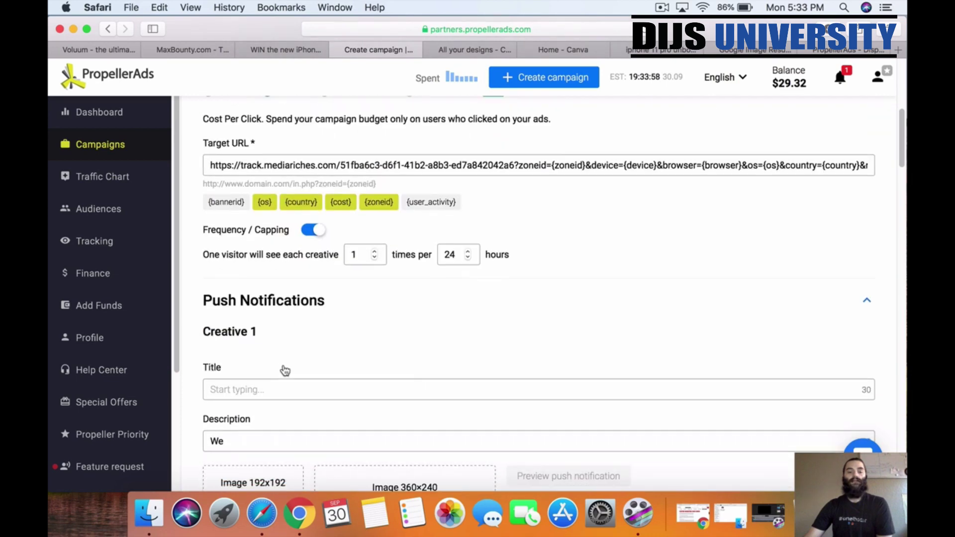
pyautogui.scroll(-3, 284, 370)
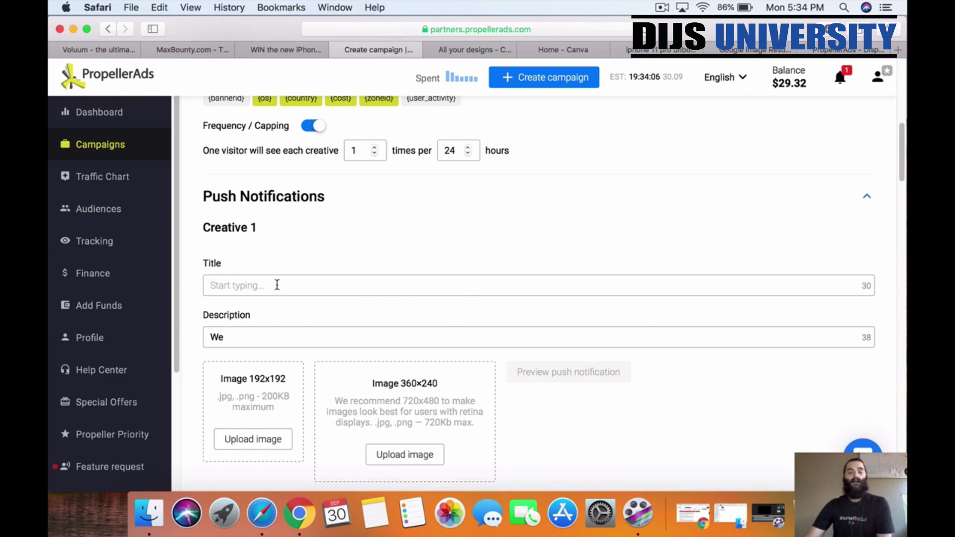
pyautogui.click(256, 339)
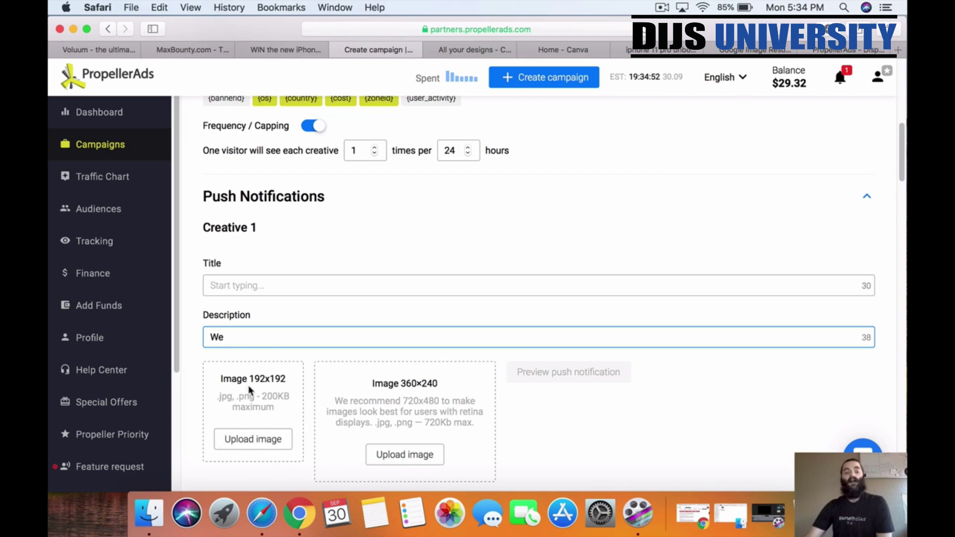
pyautogui.scroll(-2, 572, 418)
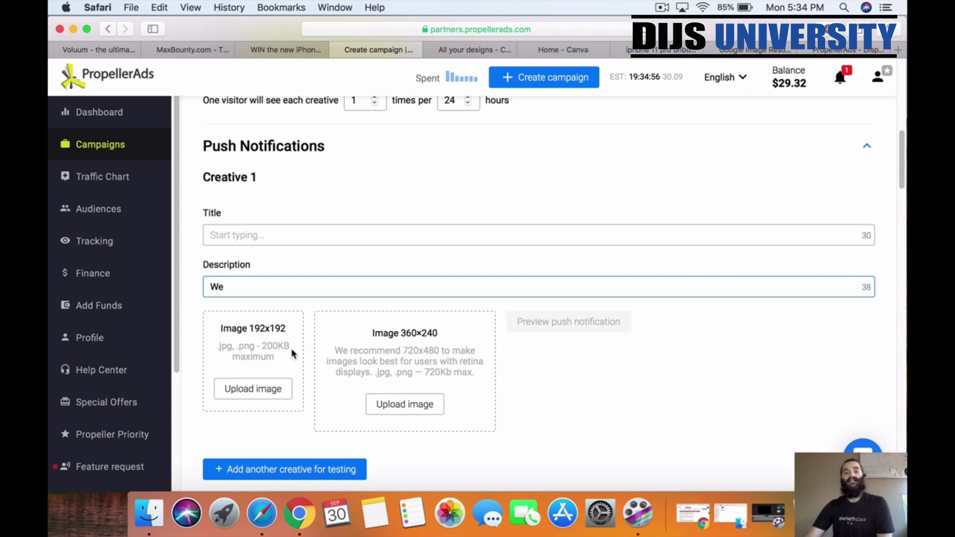
# Step: Switch to the iPhone 11 Pro unboxing image results, closing the enlarged AppAdvice image and the duplicate results page
pyautogui.click(751, 50)
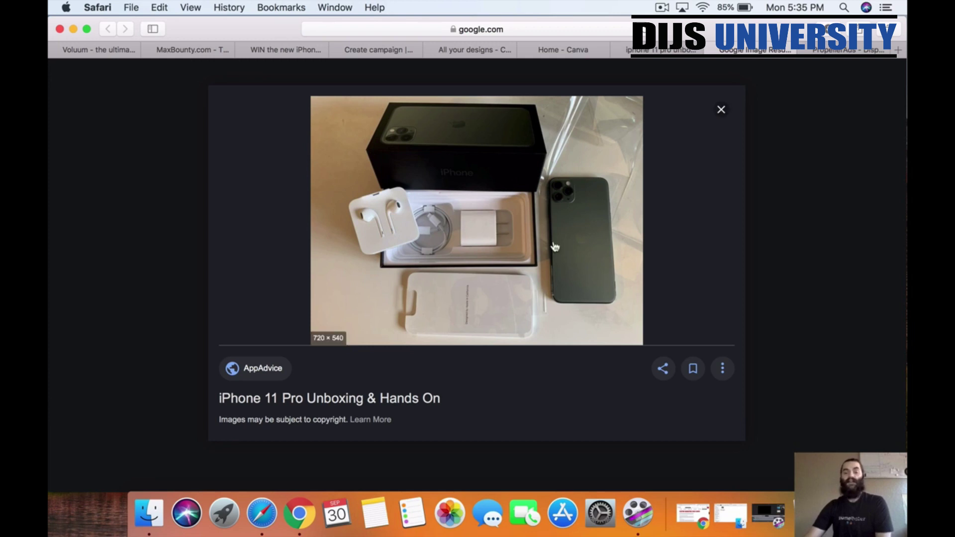
pyautogui.click(721, 110)
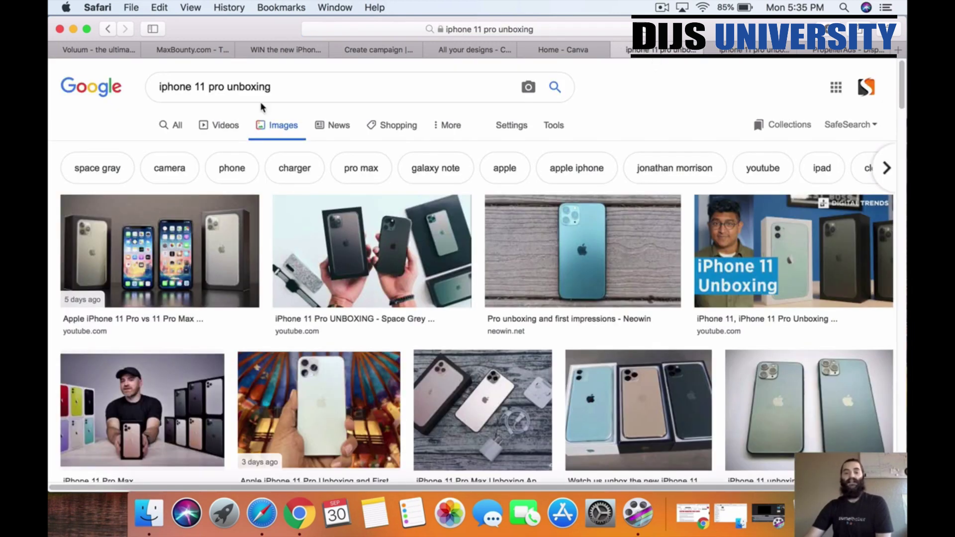
pyautogui.click(771, 50)
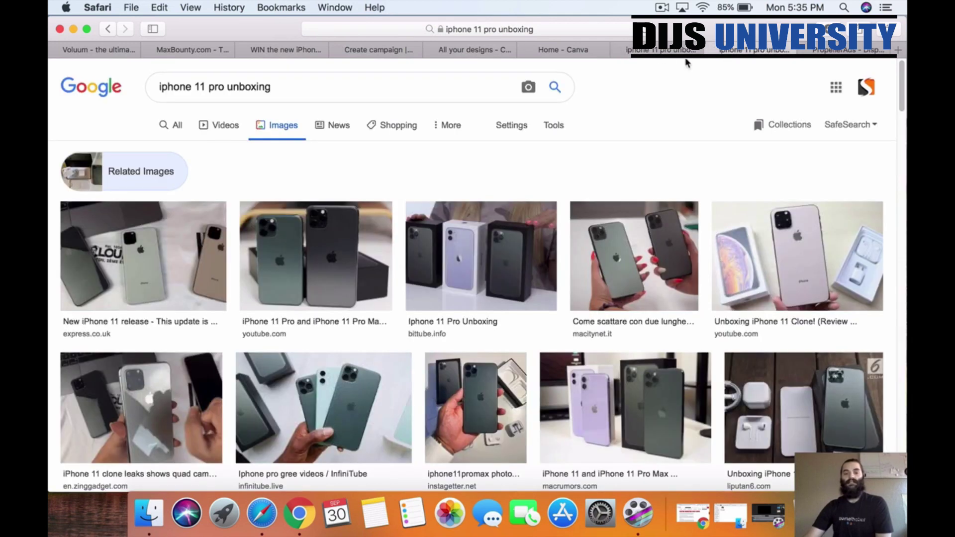
pyautogui.click(672, 52)
pyautogui.click(714, 49)
pyautogui.click(712, 50)
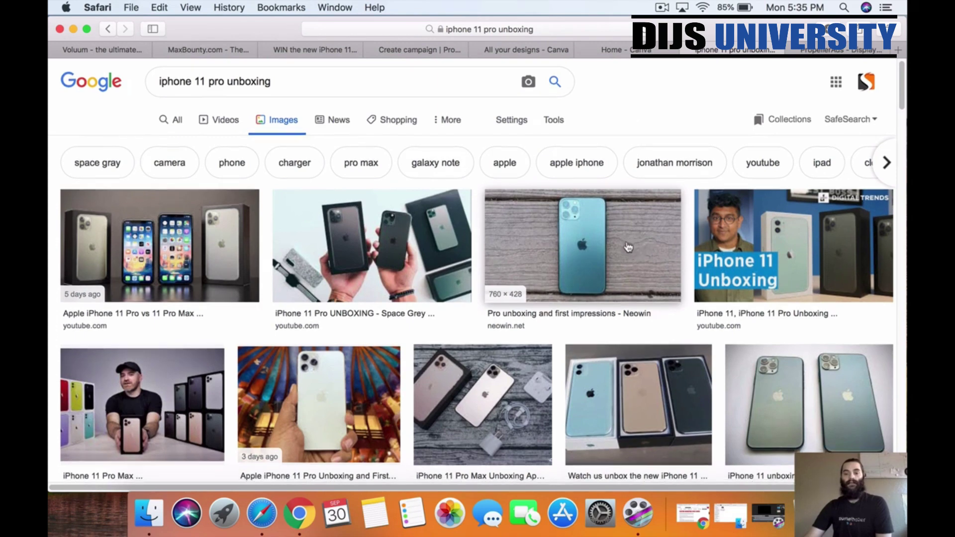
# Step: Open two unboxing image results in new tabs, including the had.si photo of the open iPhone 11 Pro box
pyautogui.scroll(-5, 628, 248)
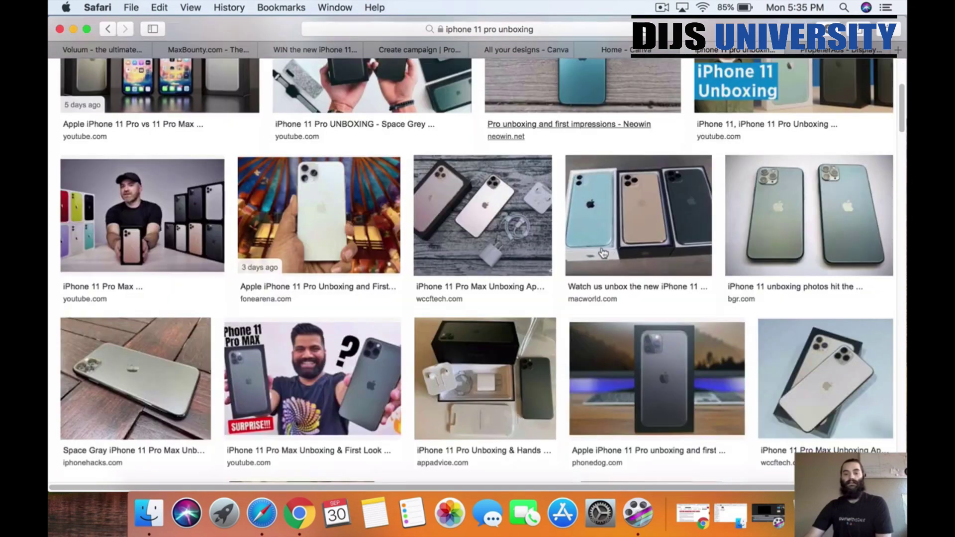
pyautogui.rightClick(645, 204)
pyautogui.click(503, 242)
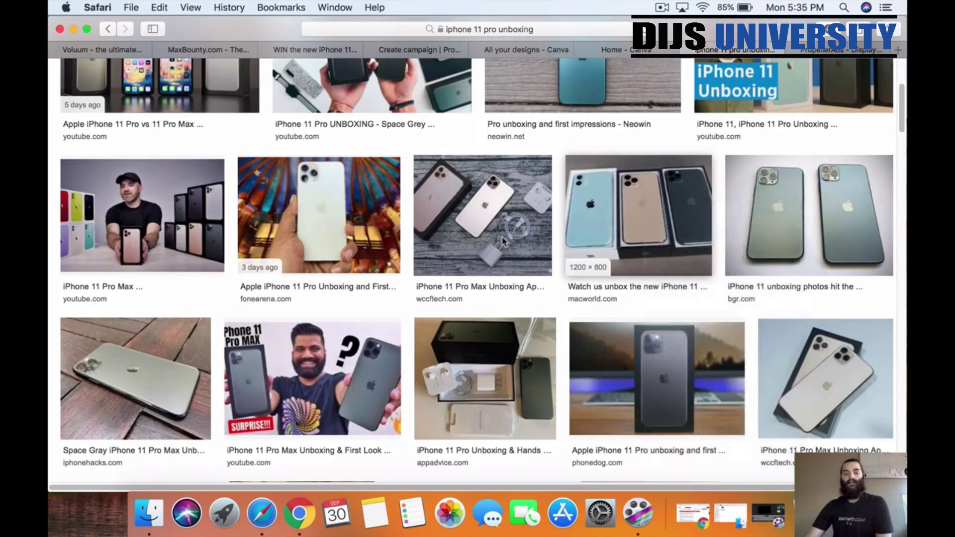
pyautogui.scroll(-2, 503, 241)
pyautogui.scroll(-3, 462, 234)
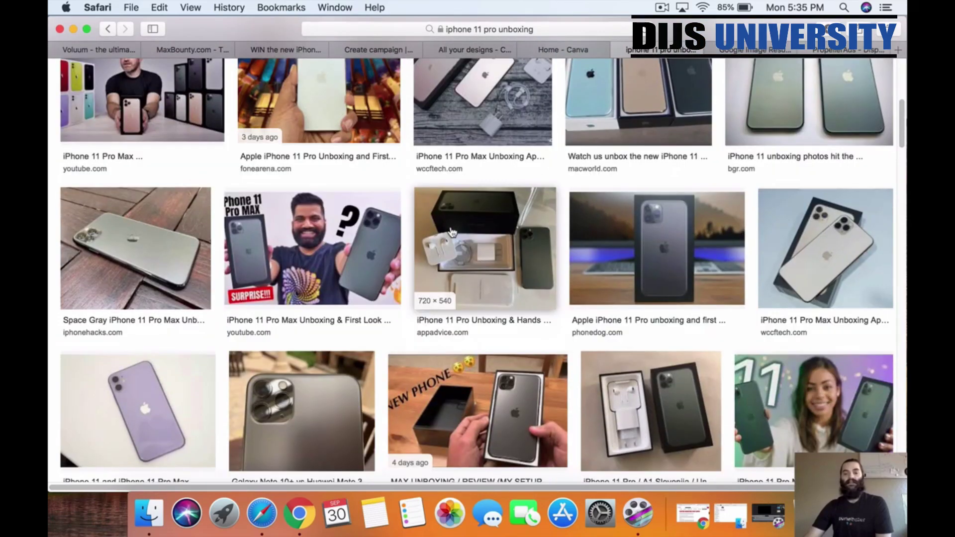
pyautogui.scroll(-1, 452, 231)
pyautogui.scroll(-2, 453, 232)
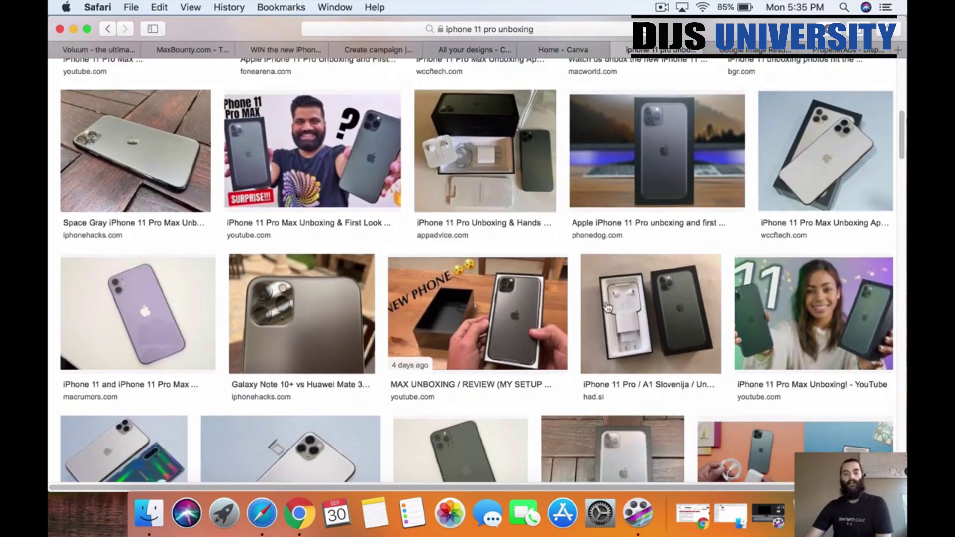
pyautogui.rightClick(669, 279)
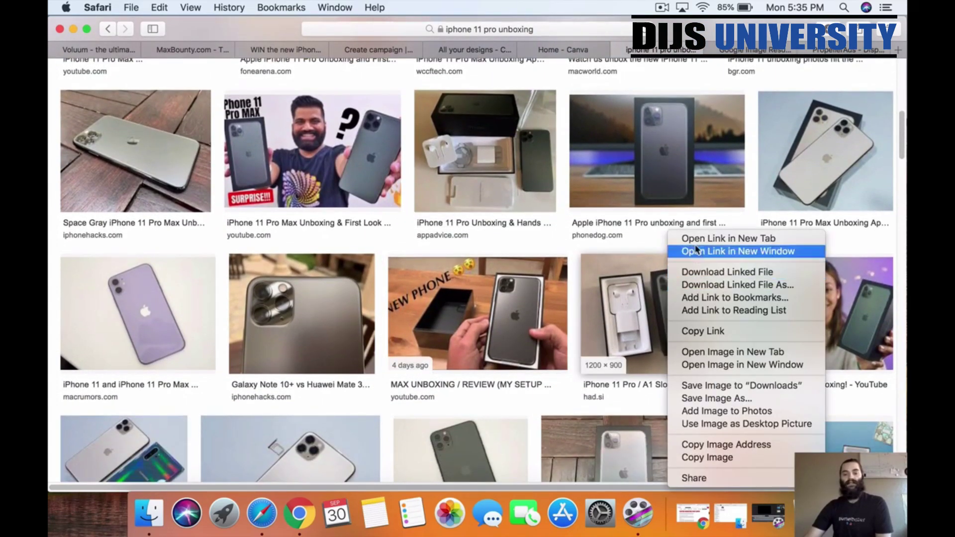
pyautogui.click(701, 240)
# Step: Browse the remaining iPhone 11 Pro unboxing image results for photos suitable for the push notification creative
pyautogui.scroll(-10, 572, 273)
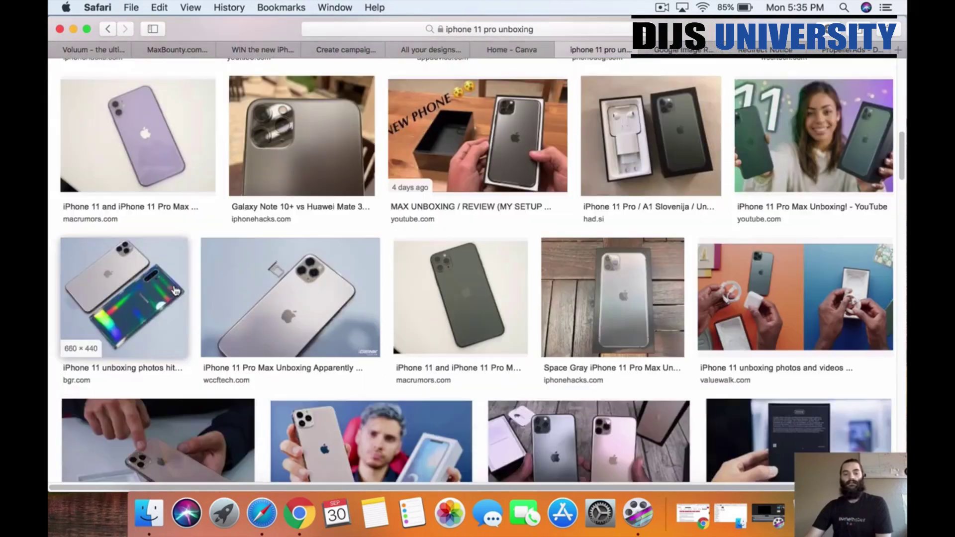
pyautogui.scroll(-6, 441, 304)
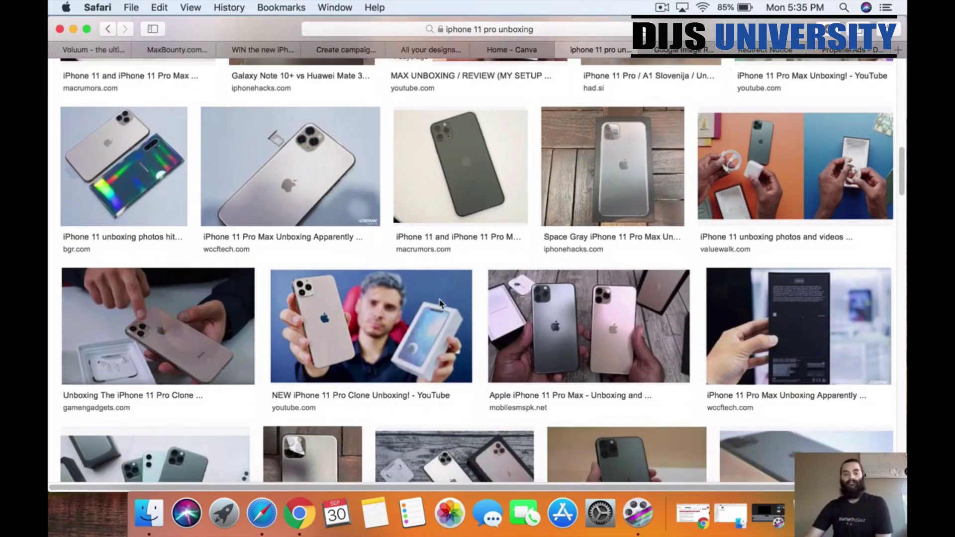
pyautogui.scroll(-8, 483, 309)
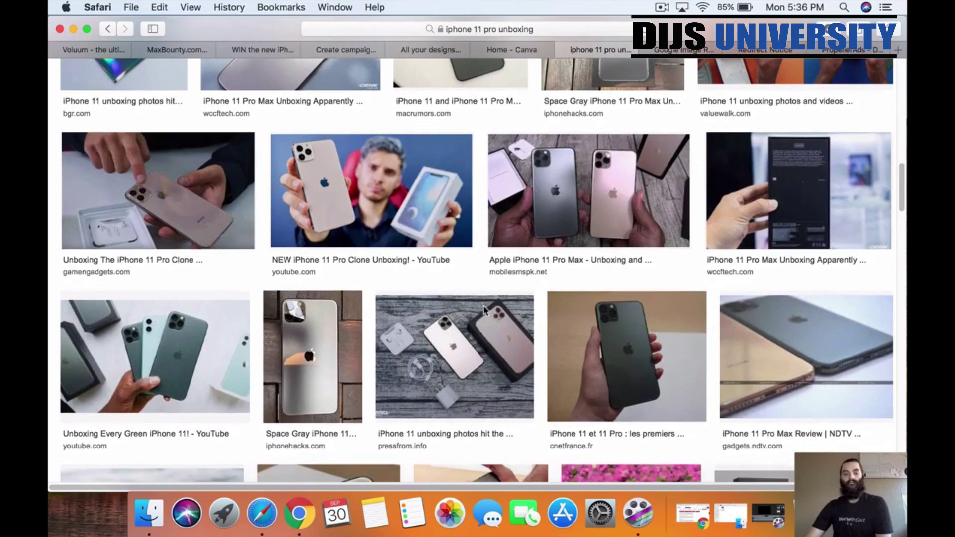
pyautogui.scroll(-10, 485, 311)
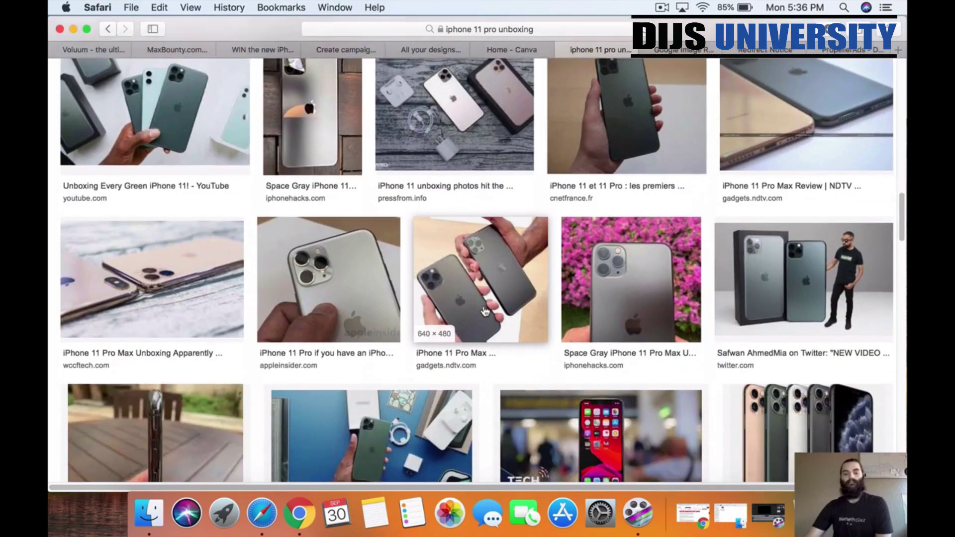
pyautogui.scroll(-2, 484, 311)
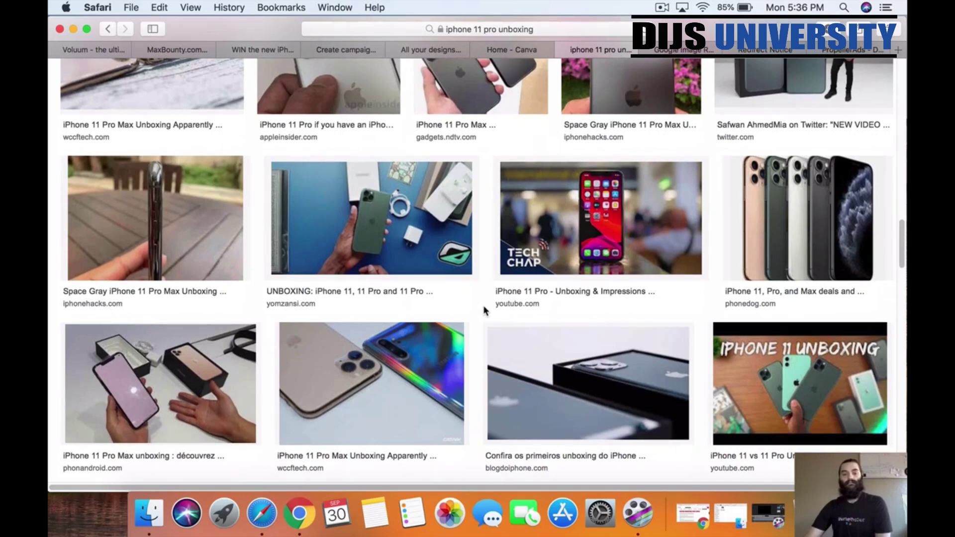
pyautogui.scroll(-13, 484, 311)
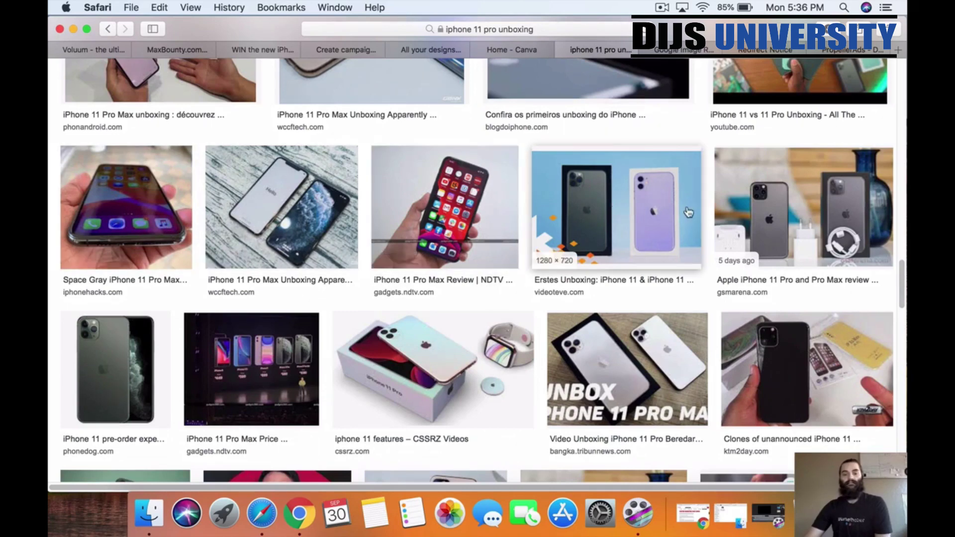
pyautogui.scroll(-6, 340, 324)
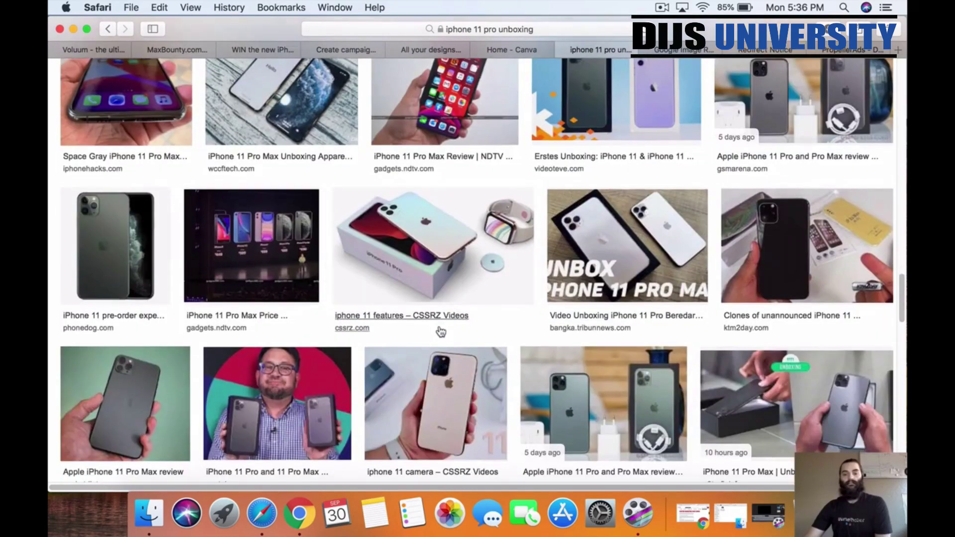
pyautogui.scroll(-1, 474, 265)
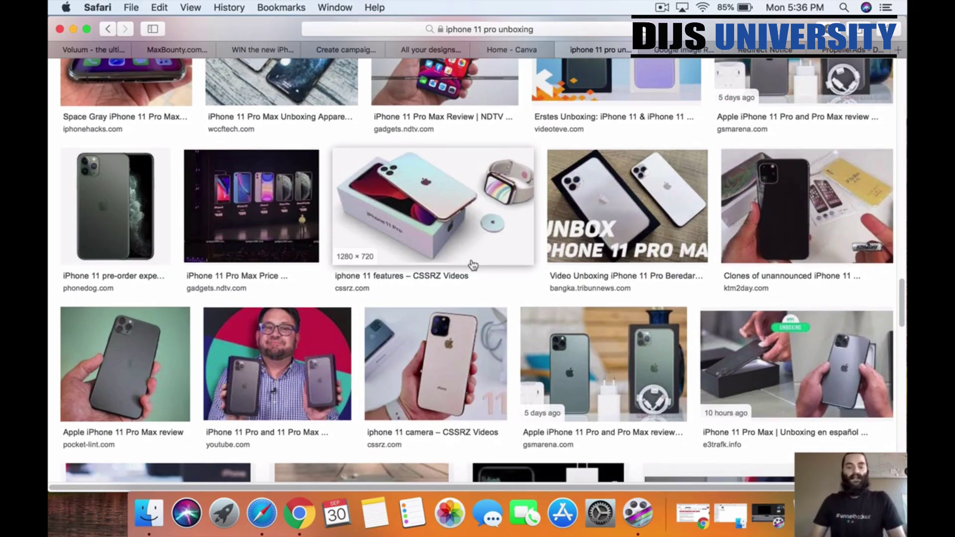
pyautogui.scroll(-1, 473, 254)
pyautogui.scroll(-5, 469, 255)
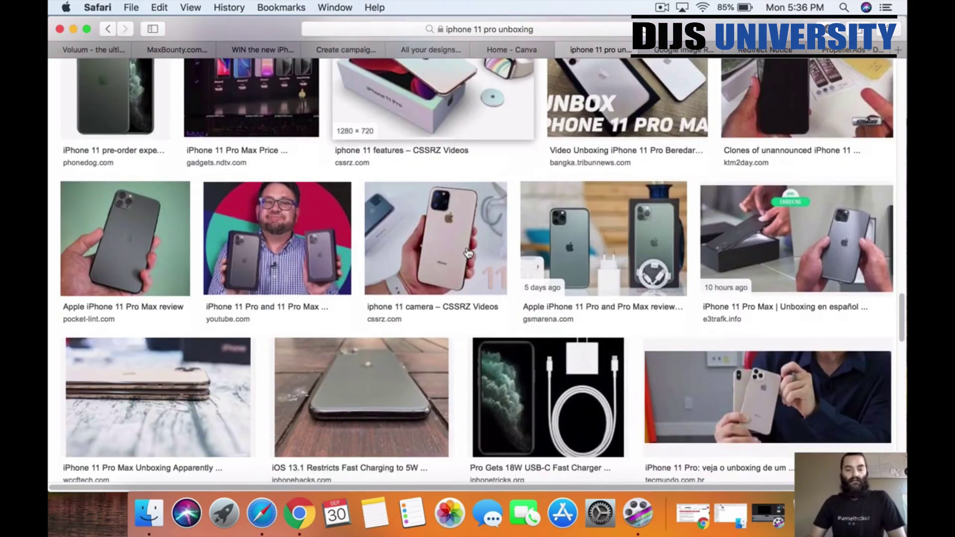
pyautogui.scroll(-8, 468, 254)
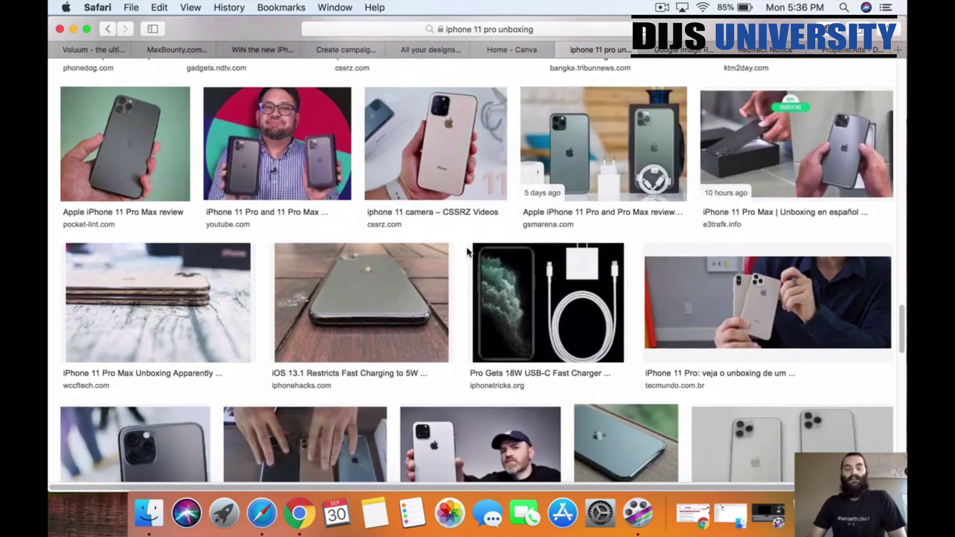
pyautogui.scroll(-1, 467, 252)
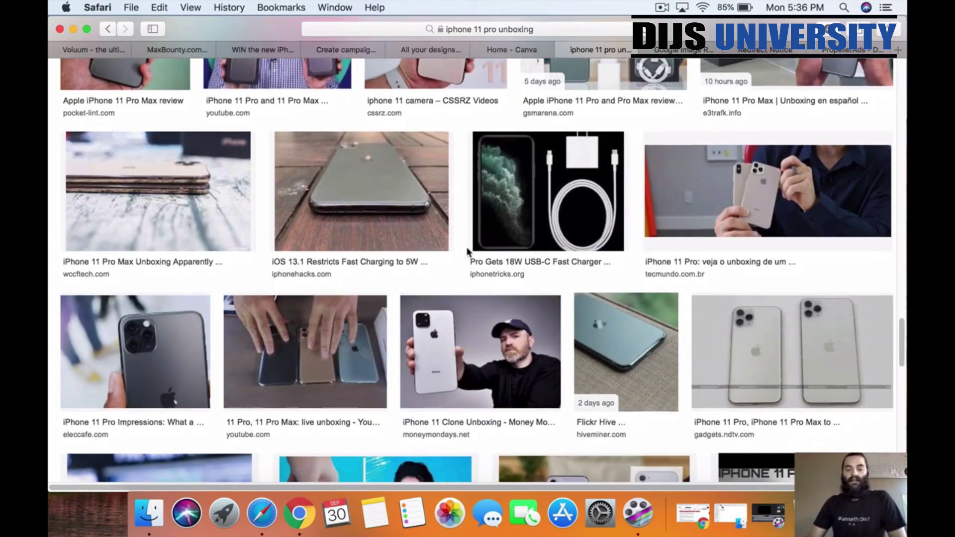
pyautogui.scroll(-14, 482, 243)
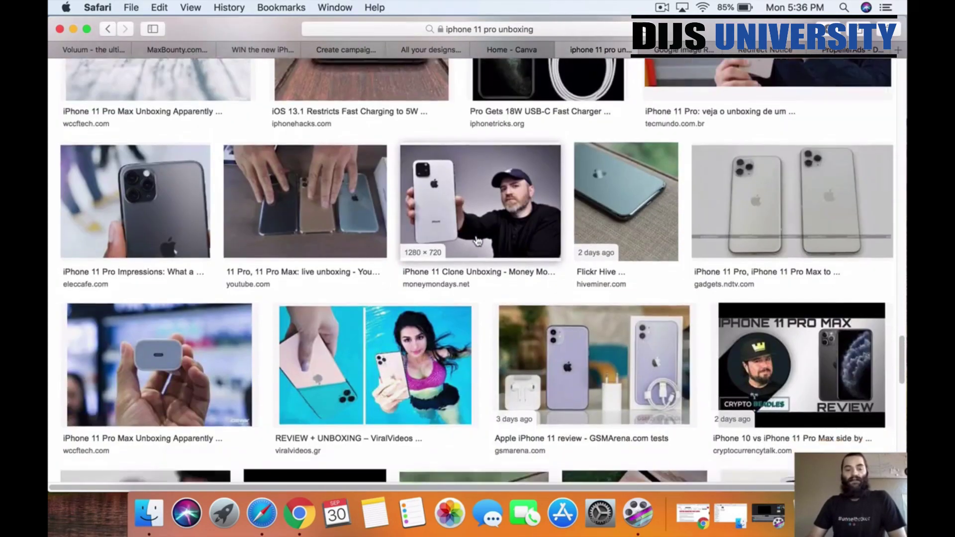
pyautogui.scroll(-2, 469, 234)
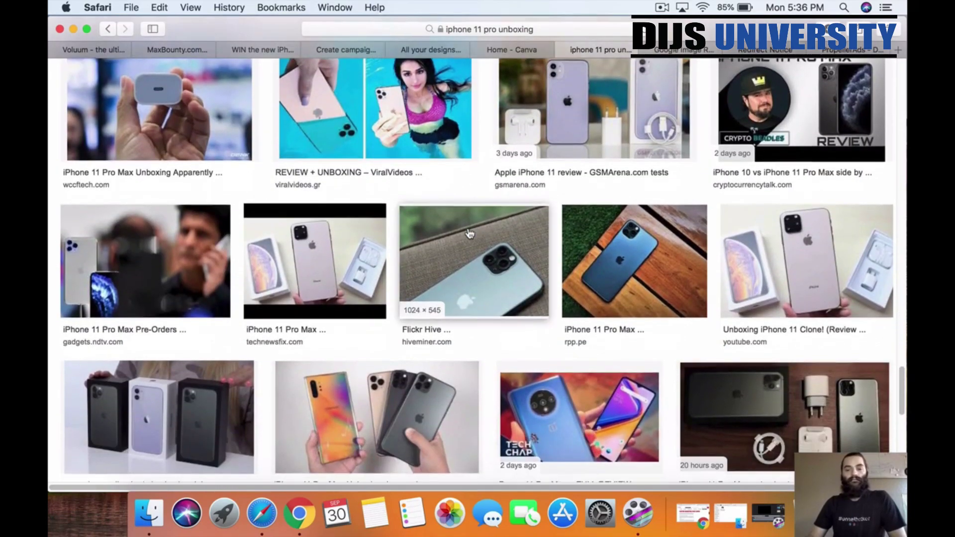
pyautogui.scroll(-7, 470, 234)
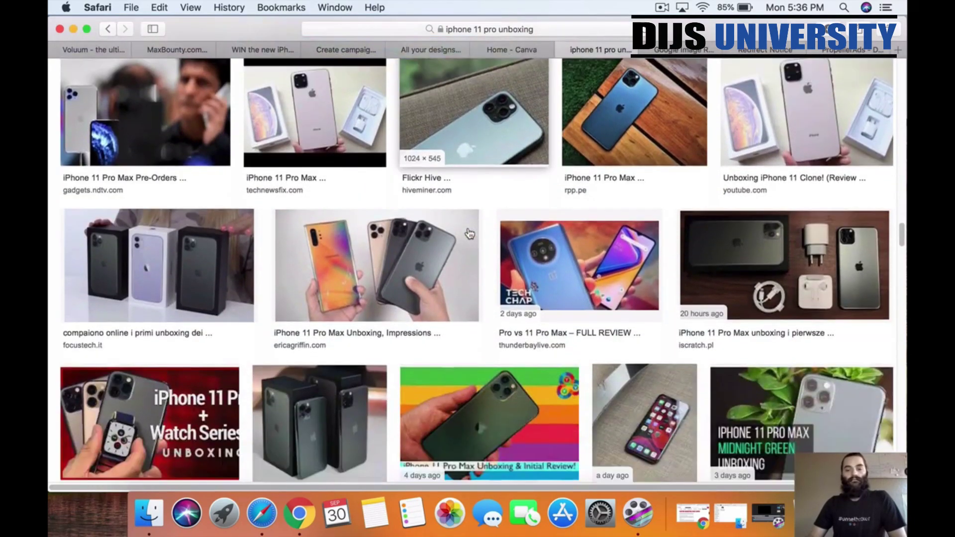
pyautogui.scroll(-15, 468, 232)
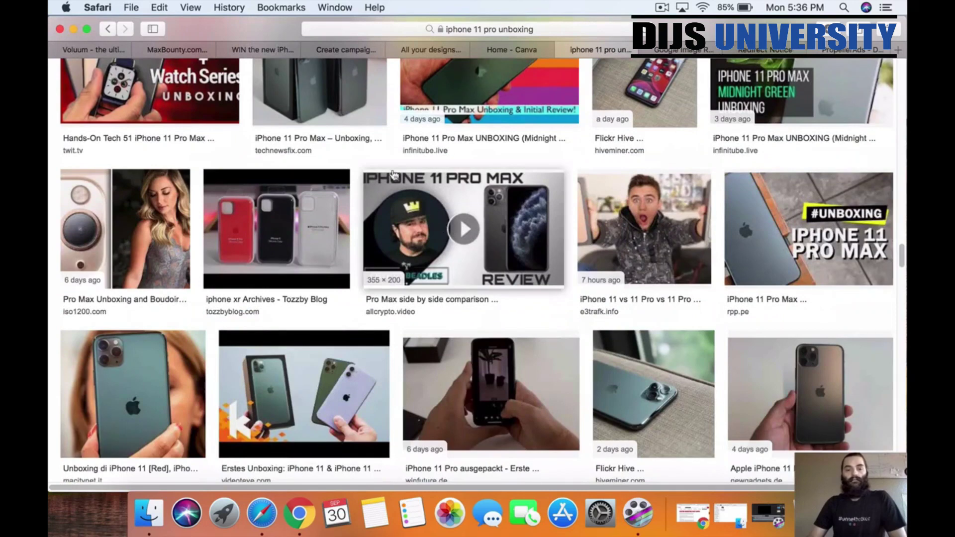
# Step: Open the hiveminer.com photo of an iPhone 11 Pro lying face up on grey fabric in a new tab
pyautogui.scroll(-2, 518, 249)
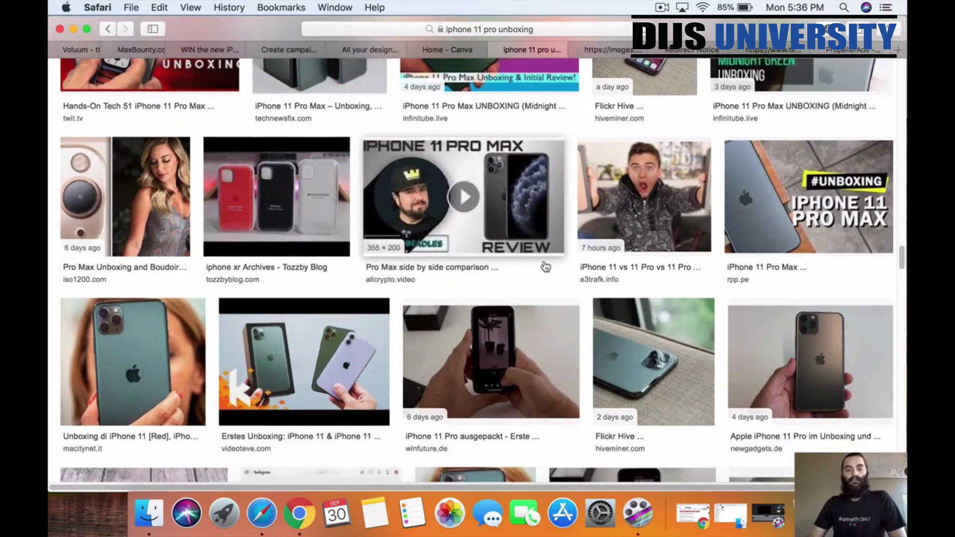
pyautogui.scroll(-6, 546, 268)
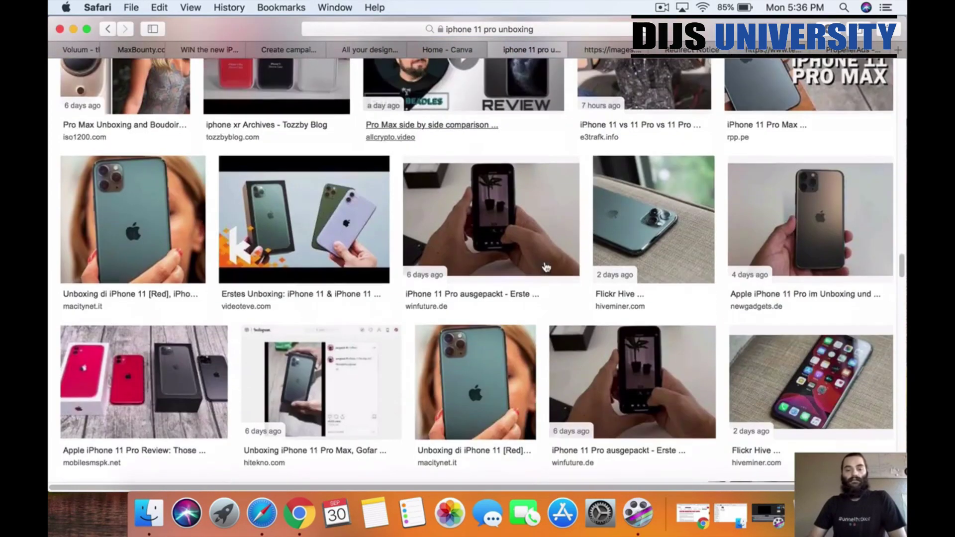
pyautogui.scroll(-5, 547, 269)
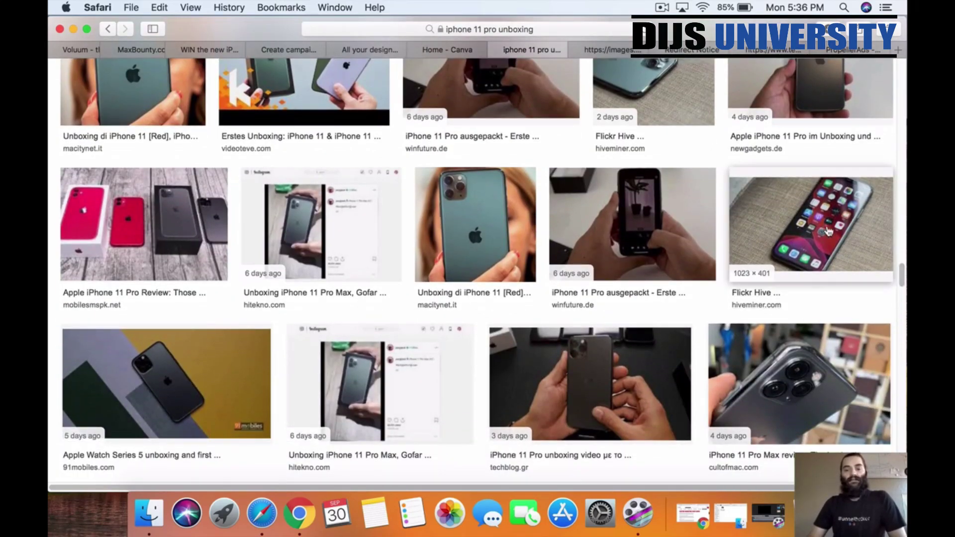
pyautogui.rightClick(807, 227)
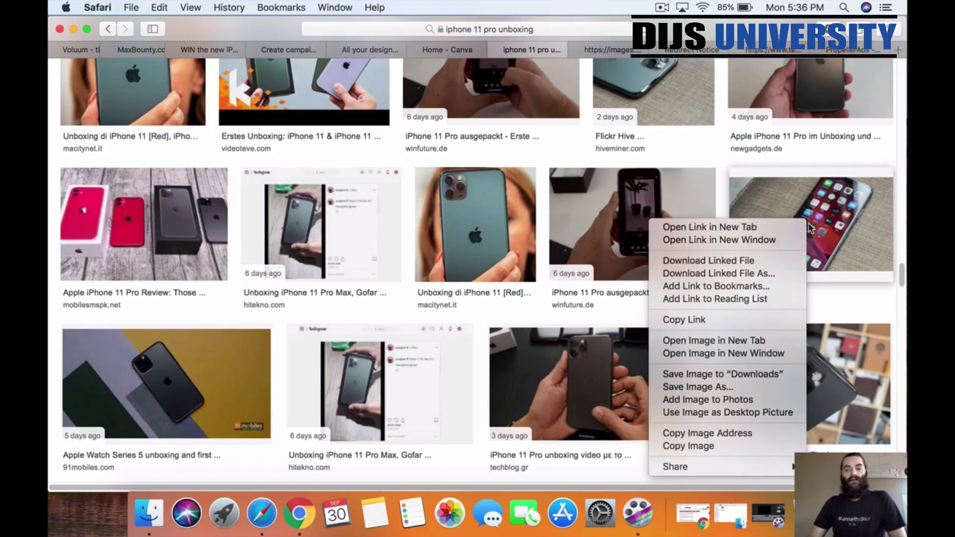
pyautogui.click(760, 228)
# Step: Find the had.si photo of an iPhone 11 Pro leaning on its open box and open it in a new tab
pyautogui.scroll(-3, 467, 302)
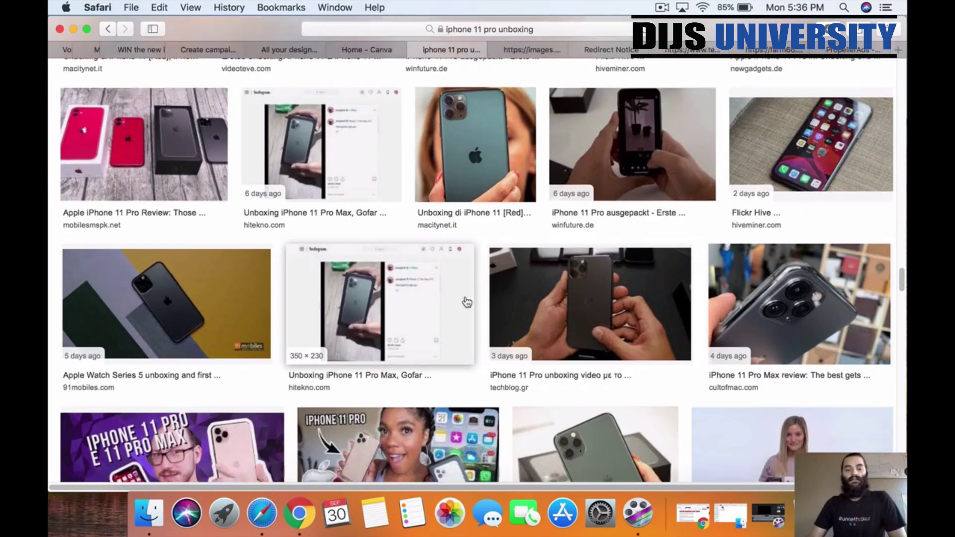
pyautogui.scroll(-5, 467, 302)
pyautogui.scroll(-2, 604, 333)
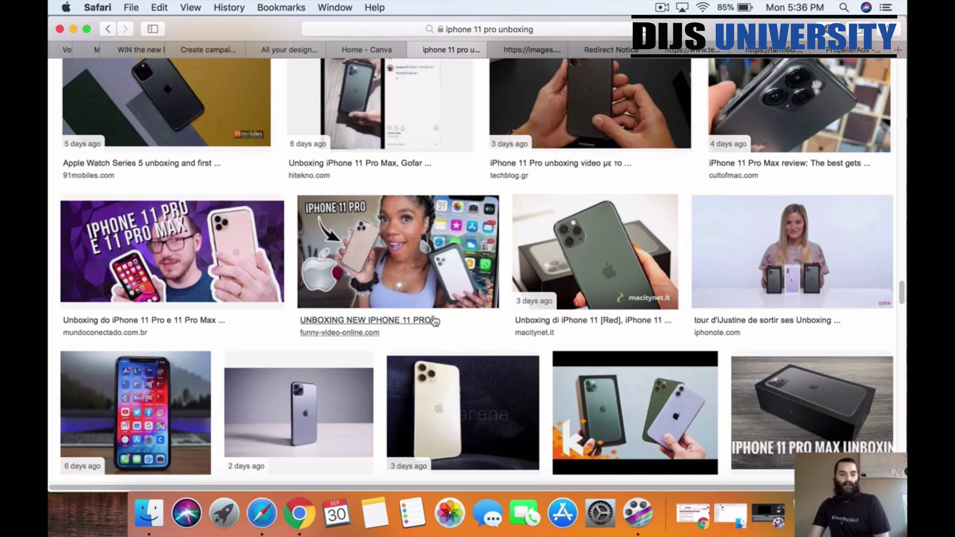
pyautogui.scroll(-3, 509, 336)
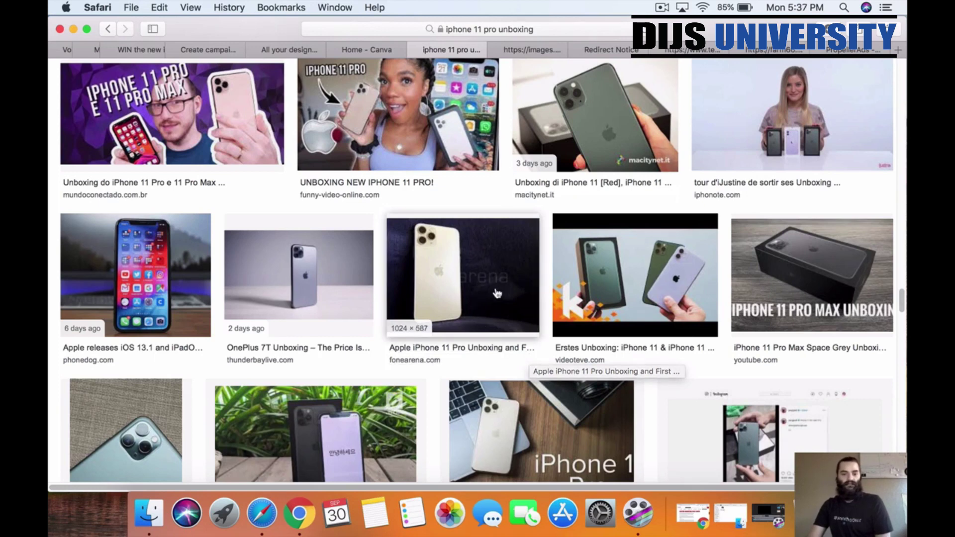
pyautogui.scroll(-2, 641, 368)
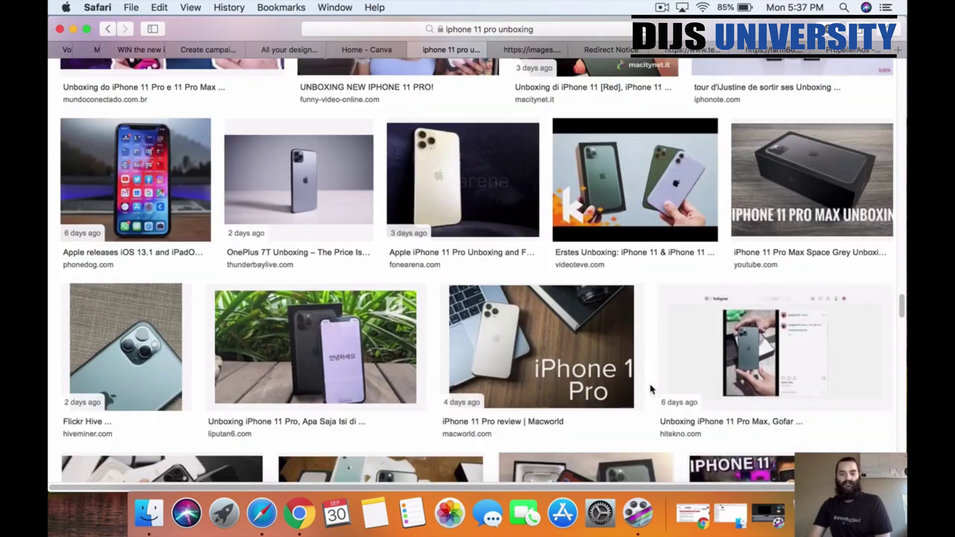
pyautogui.scroll(-5, 653, 398)
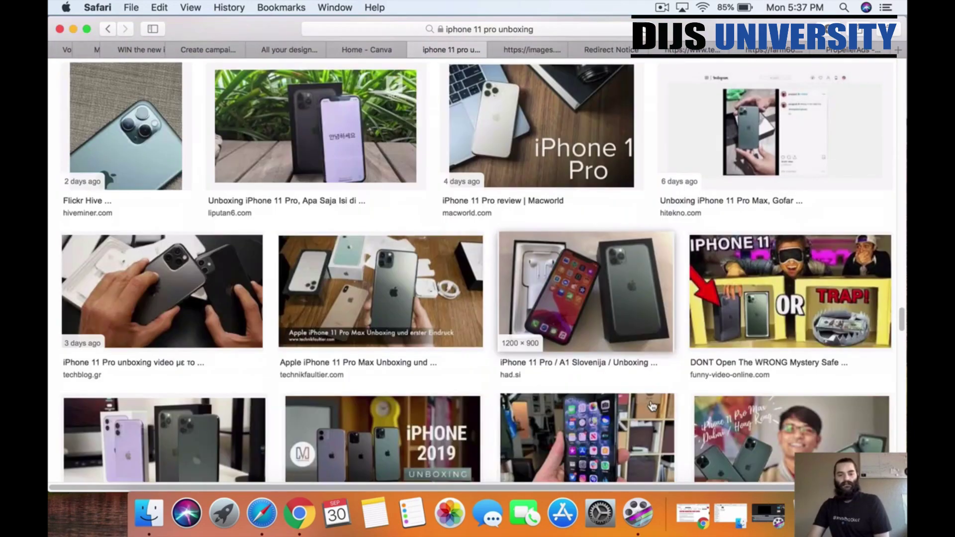
pyautogui.rightClick(609, 233)
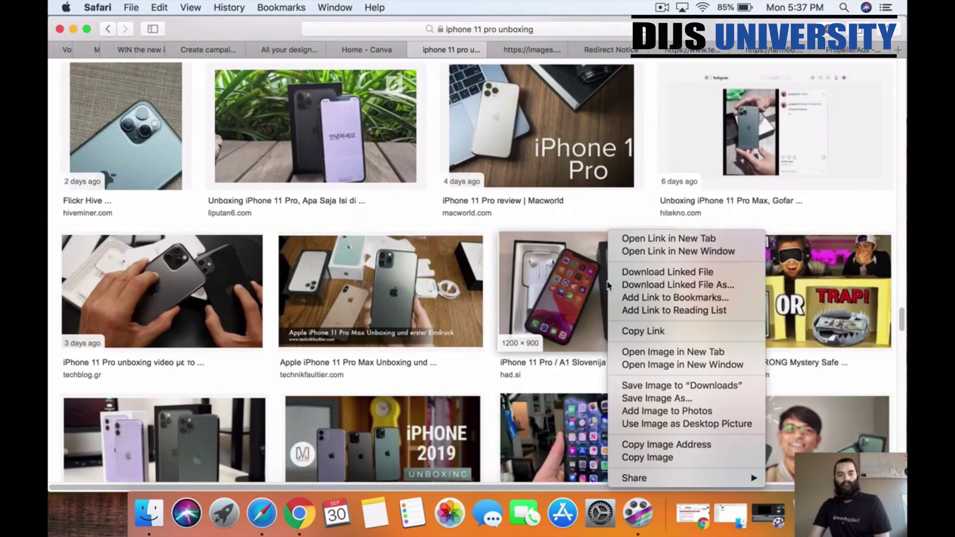
pyautogui.click(619, 239)
# Step: Examine the remaining iPhone 11 Pro unboxing image results for more photos suitable for the push creatives
pyautogui.scroll(-1, 622, 299)
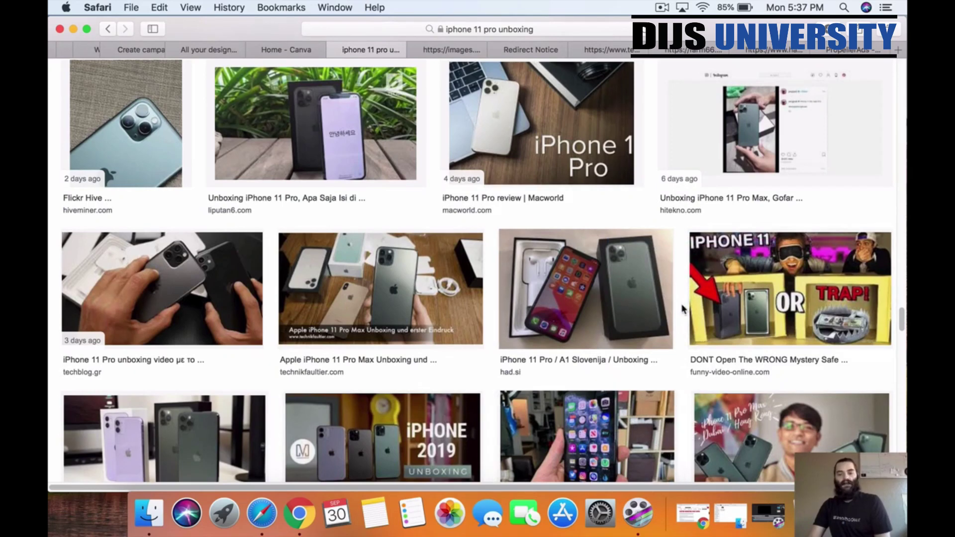
pyautogui.scroll(-5, 681, 348)
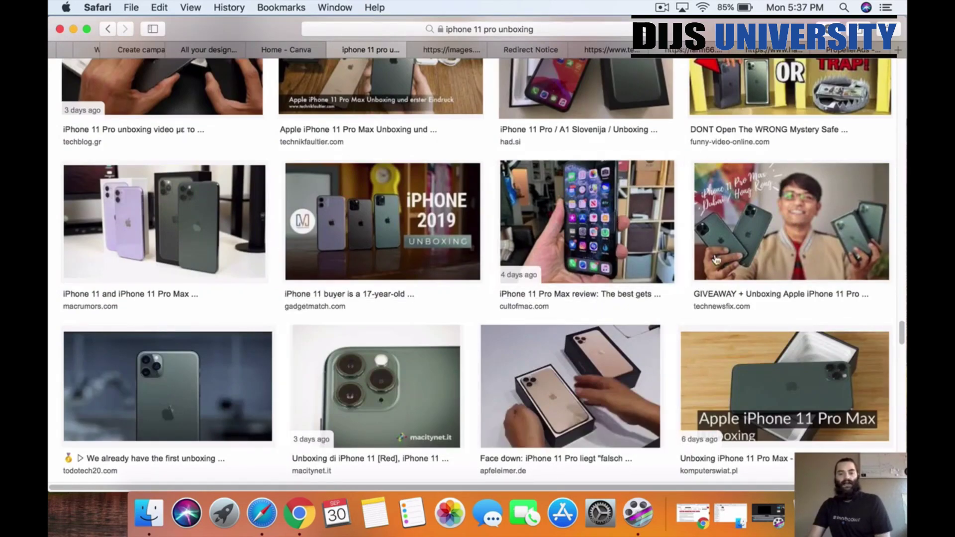
pyautogui.scroll(-2, 660, 241)
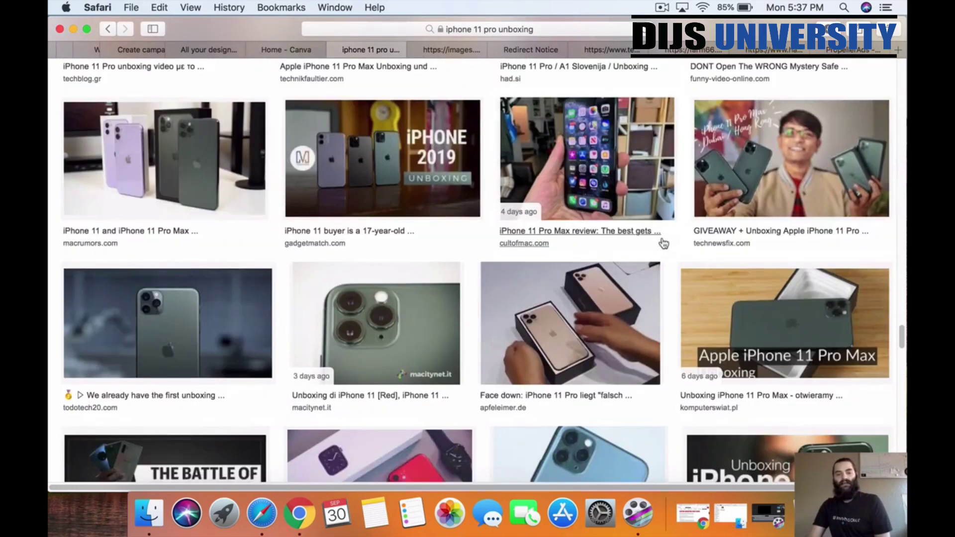
pyautogui.scroll(5, 657, 251)
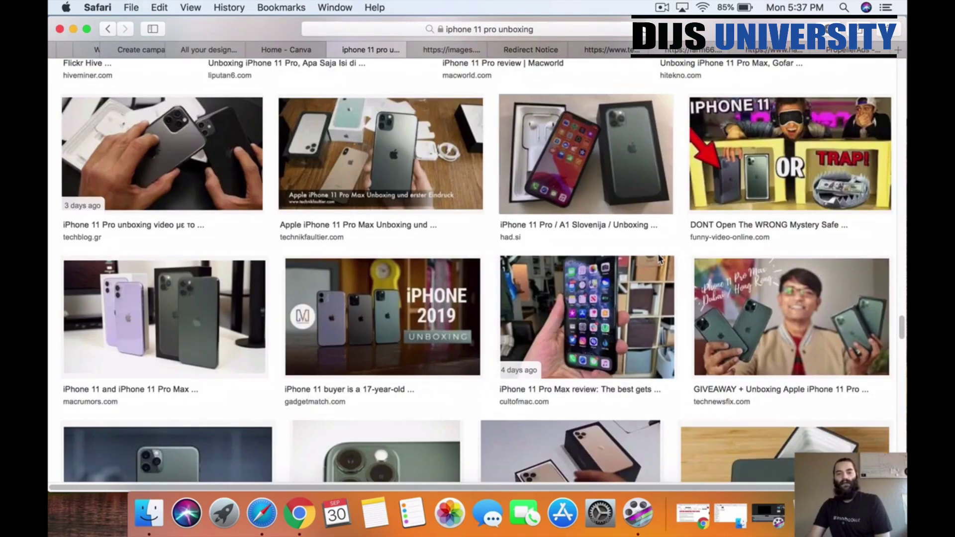
pyautogui.scroll(8, 659, 259)
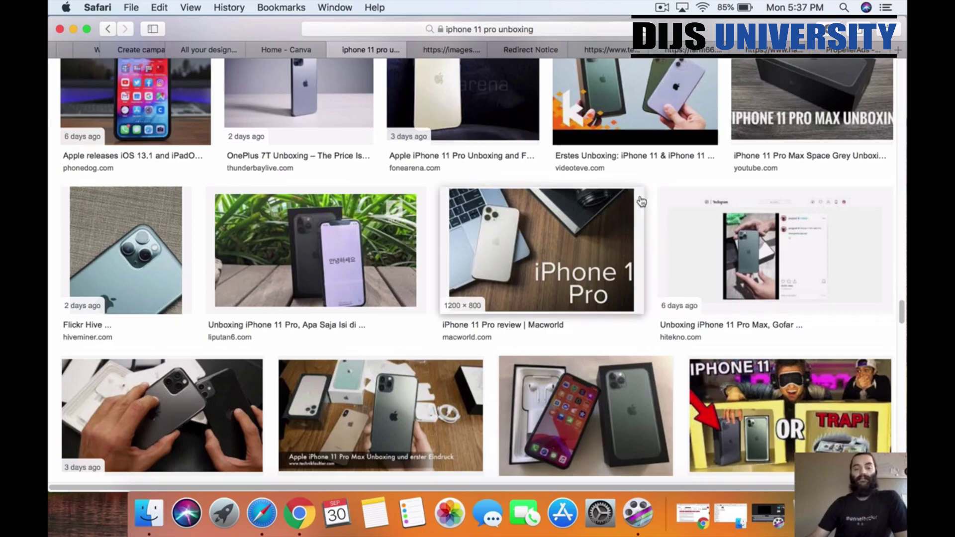
pyautogui.scroll(-4, 648, 260)
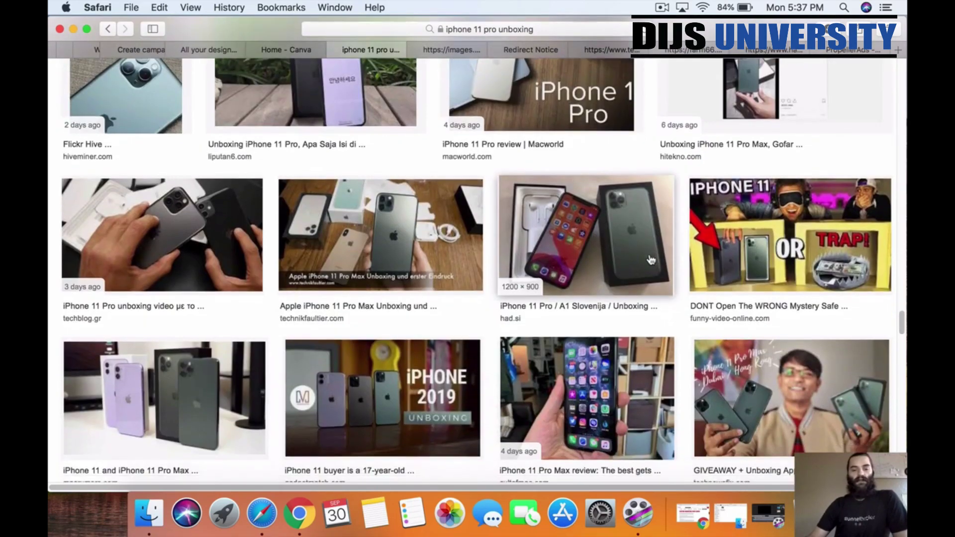
pyautogui.scroll(-2, 650, 260)
pyautogui.scroll(-1, 652, 260)
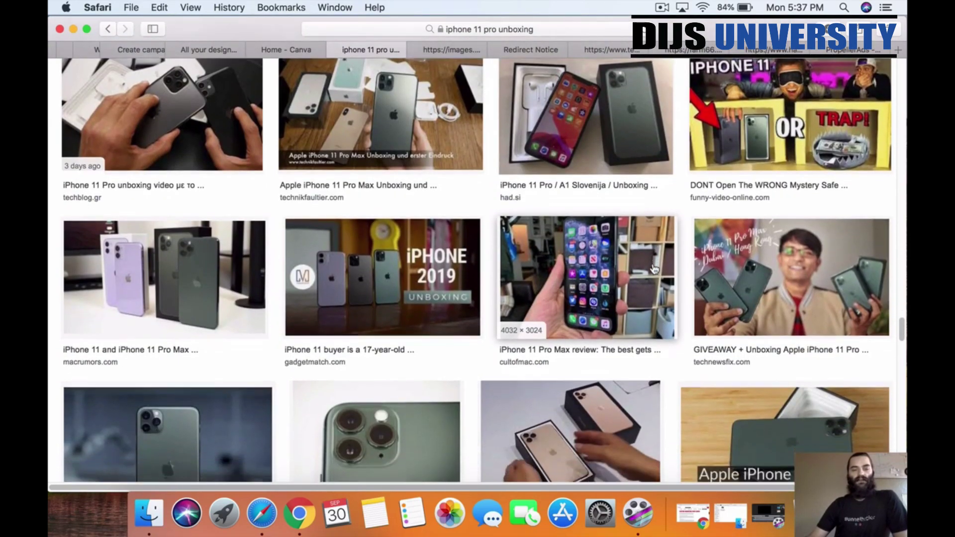
pyautogui.scroll(-4, 667, 298)
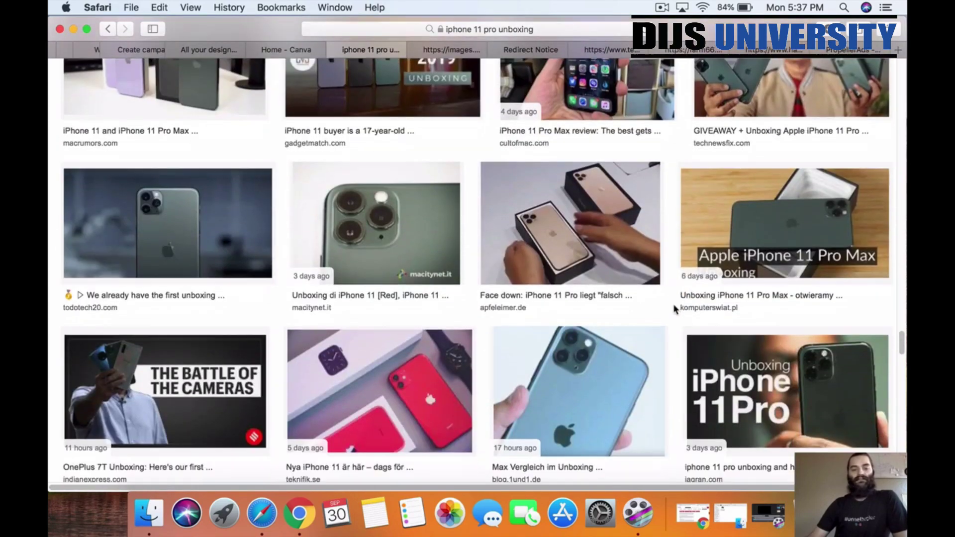
pyautogui.scroll(-4, 674, 311)
pyautogui.scroll(-3, 673, 306)
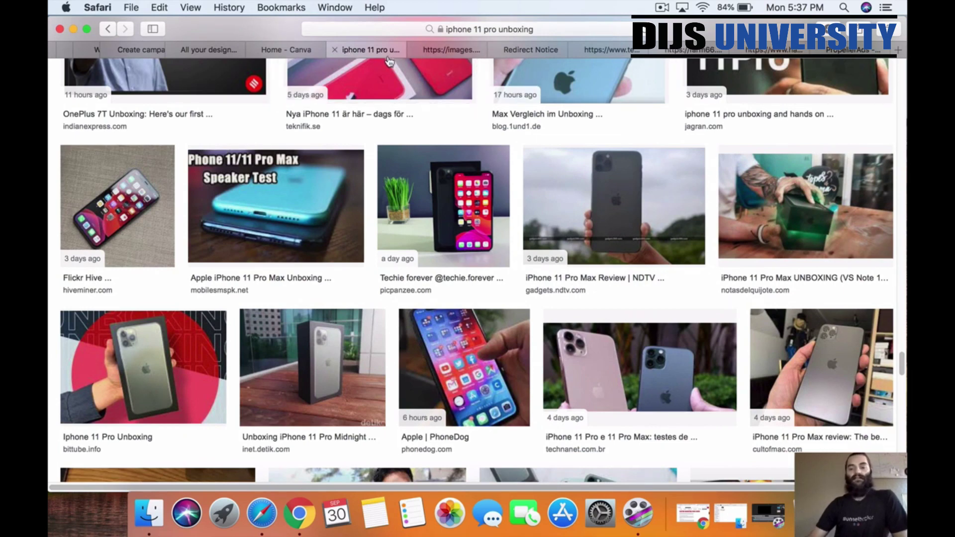
# Step: Save the Tech News Fix photo of two iPhones beside their boxes to the CANVA folder and close the Redirect Notice page
pyautogui.click(447, 50)
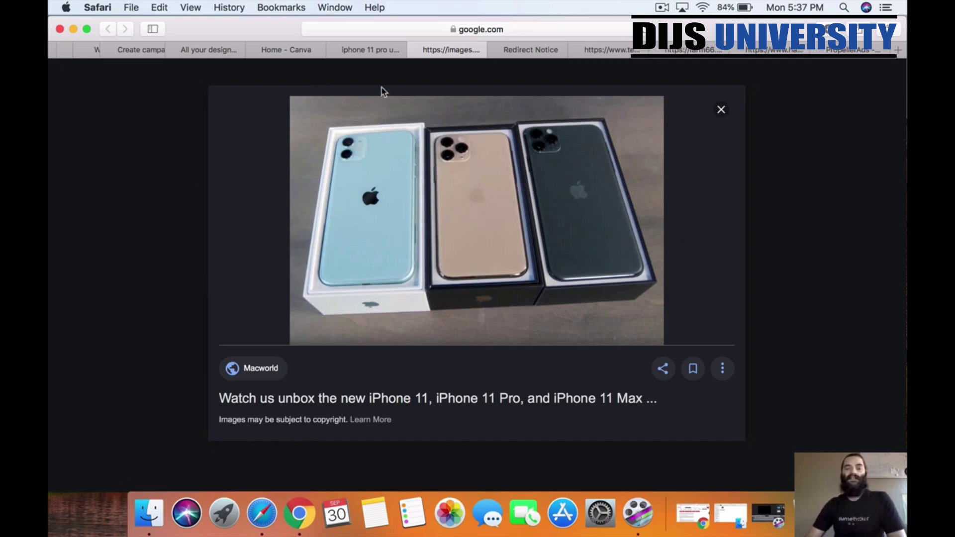
pyautogui.click(526, 52)
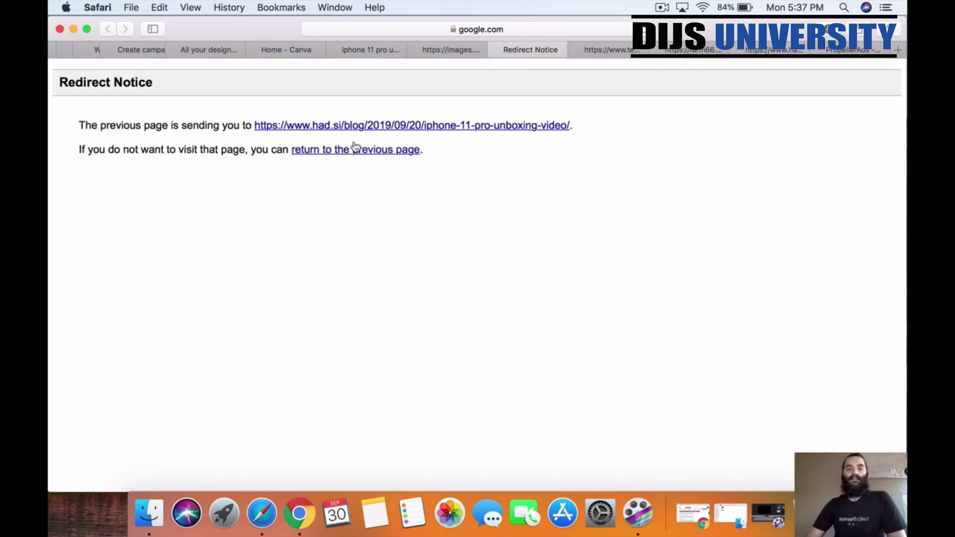
pyautogui.click(603, 50)
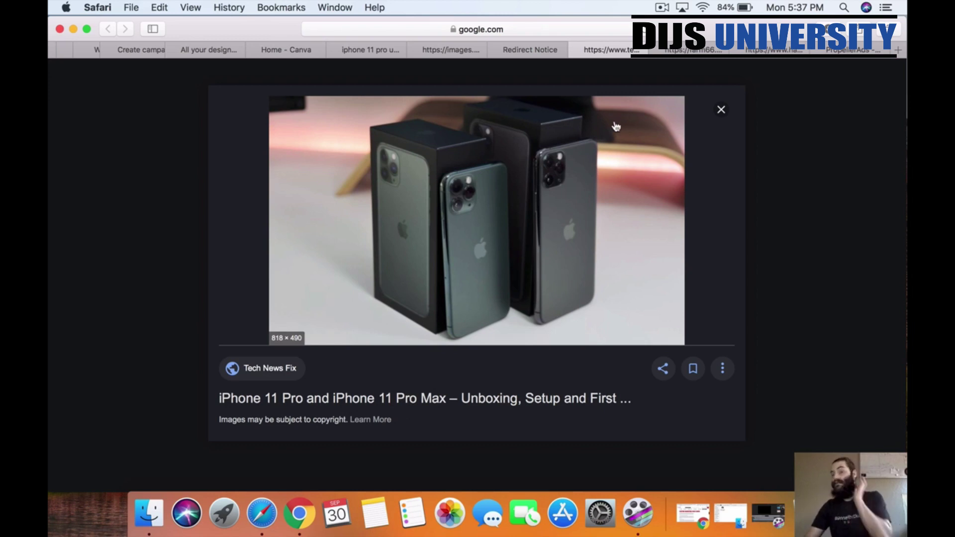
pyautogui.rightClick(558, 194)
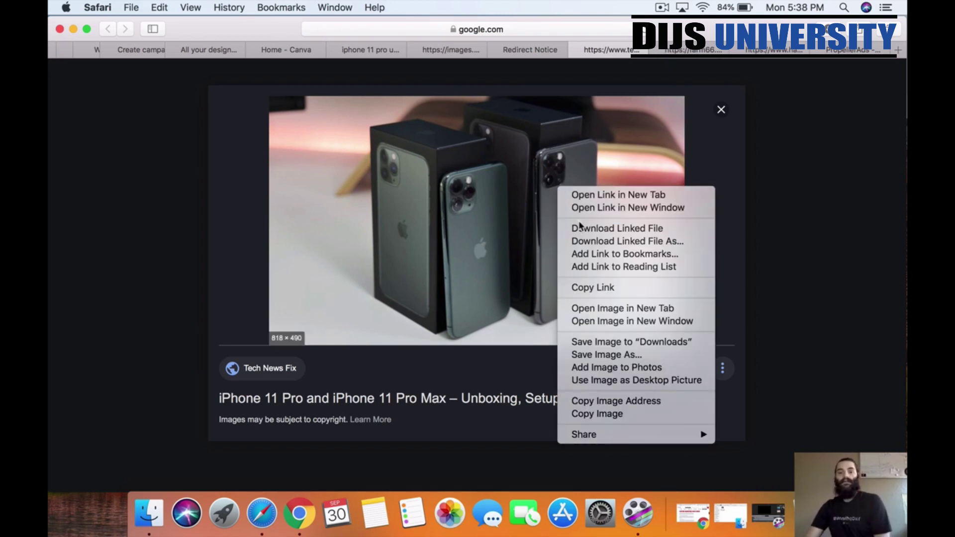
pyautogui.click(611, 355)
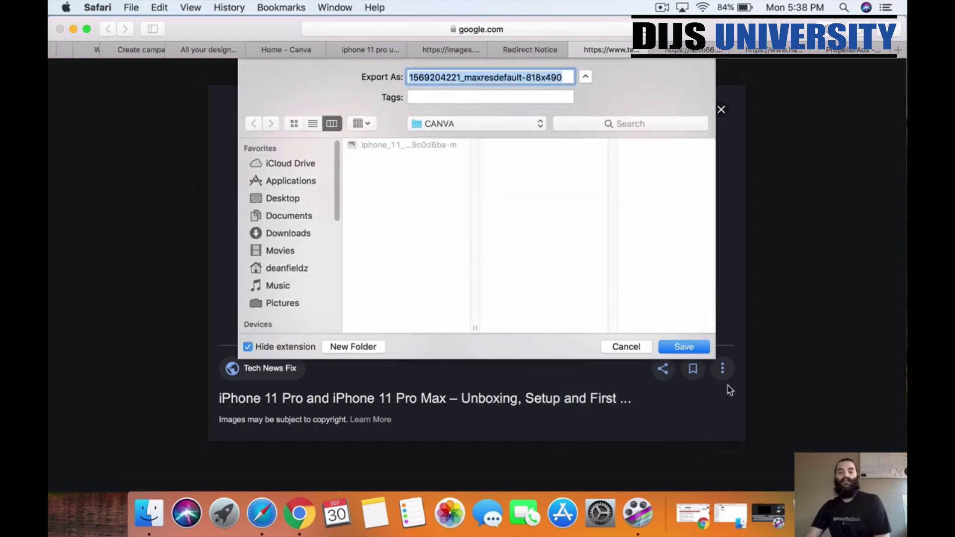
pyautogui.click(699, 349)
pyautogui.click(537, 51)
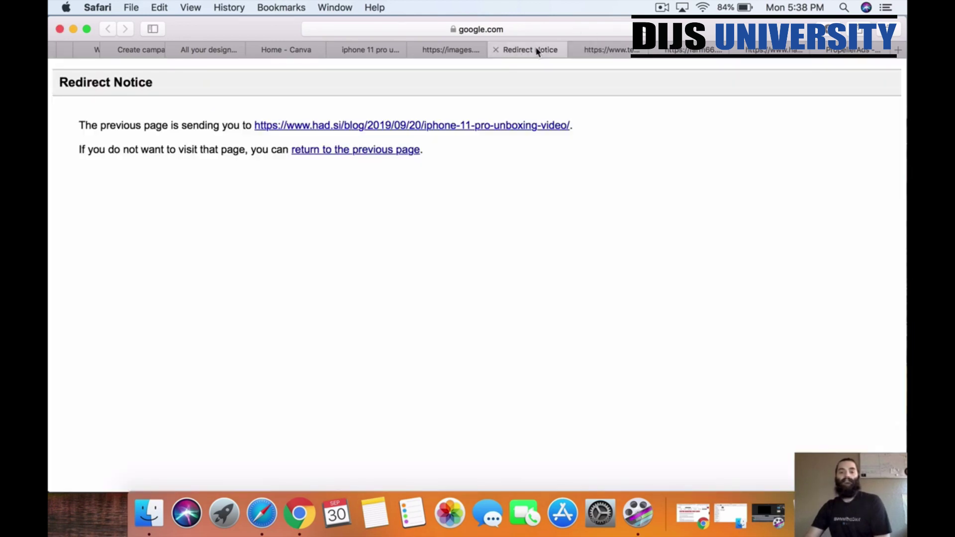
pyautogui.click(496, 50)
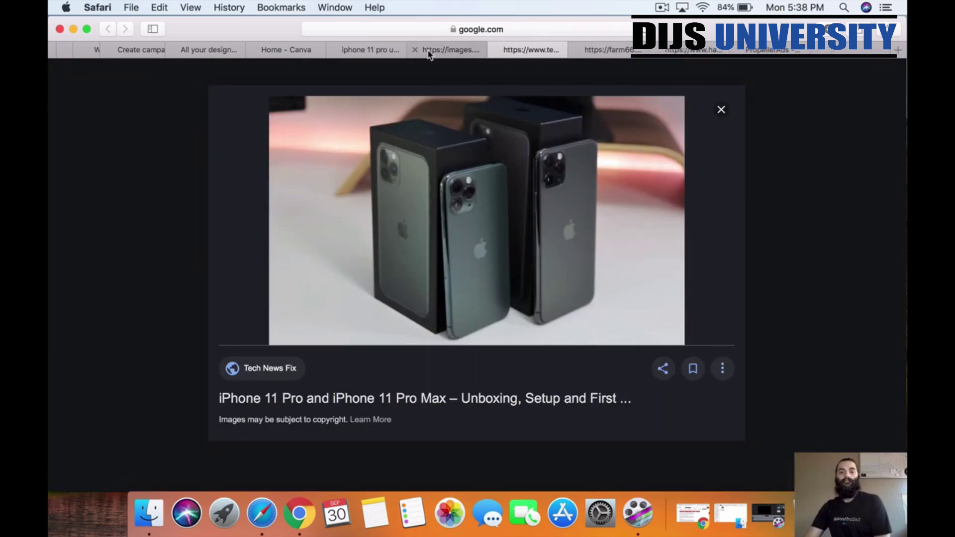
# Step: Save the Macworld photo of three iPhones in open boxes to the CANVA folder and close its page
pyautogui.rightClick(476, 223)
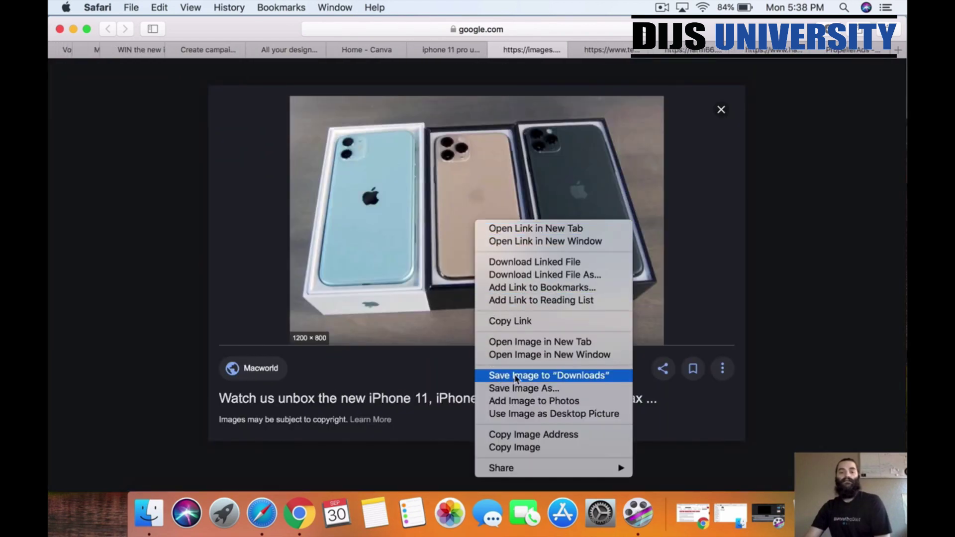
pyautogui.click(530, 388)
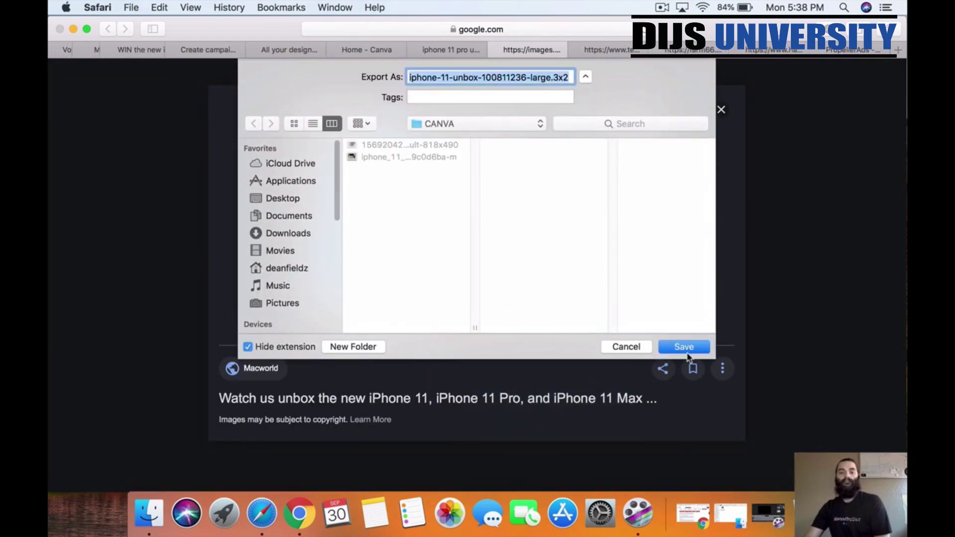
pyautogui.click(687, 350)
pyautogui.click(496, 51)
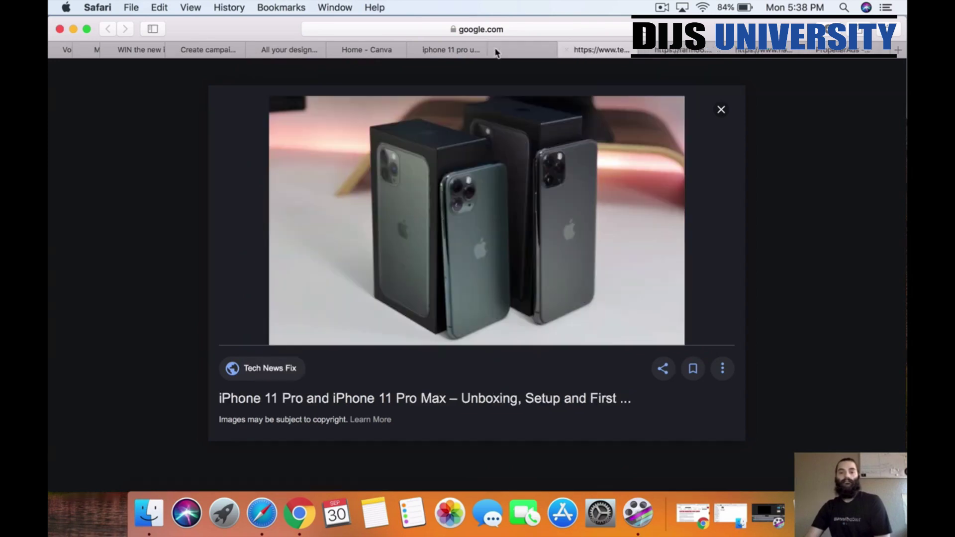
pyautogui.click(496, 50)
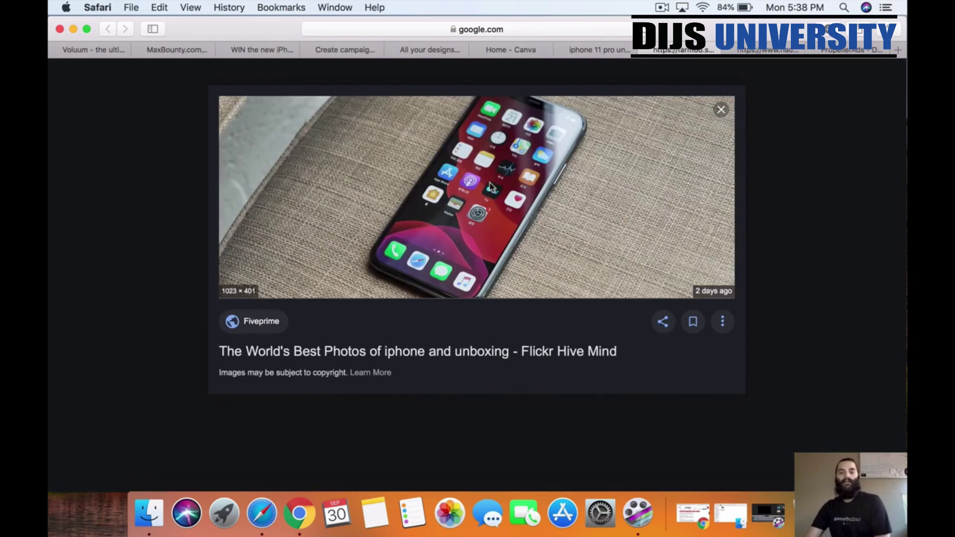
pyautogui.rightClick(542, 234)
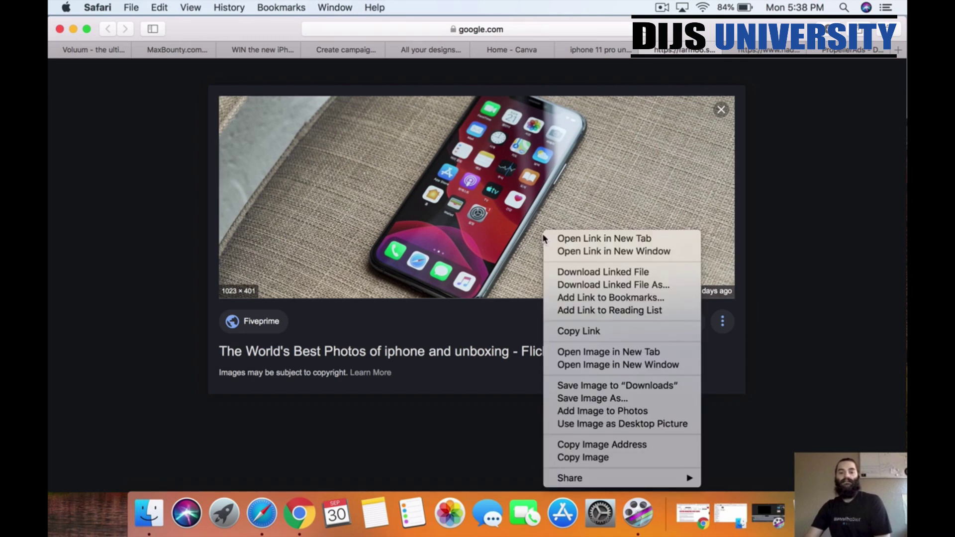
pyautogui.click(628, 384)
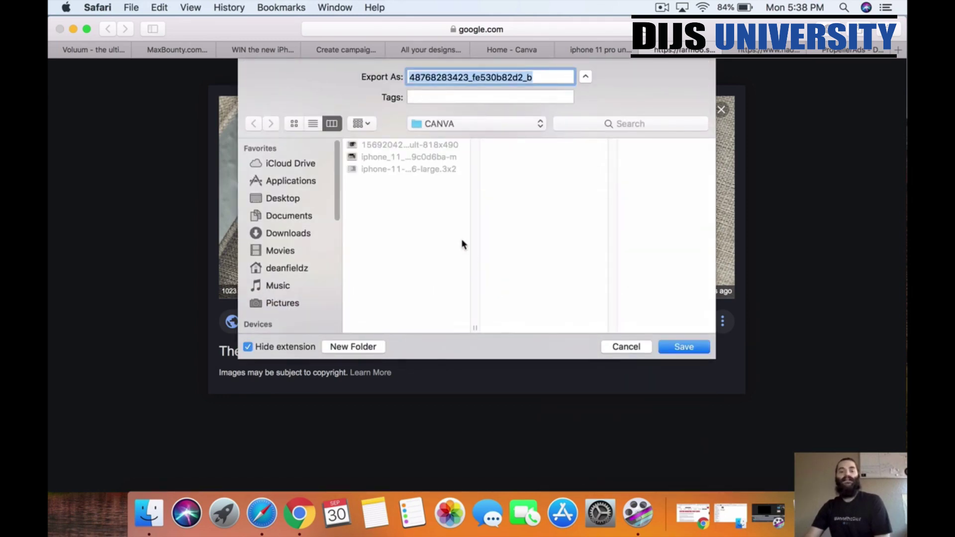
pyautogui.click(683, 347)
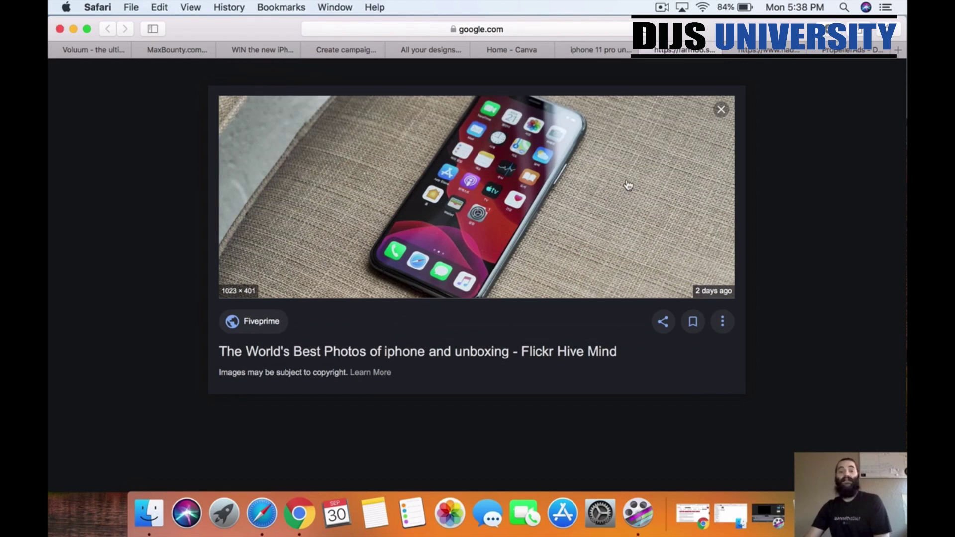
# Step: Save the had blog iPhone 11 Pro photo in the CANVA folder as iPhone-11-Pro-Unboxing-video_4 and close its page
pyautogui.click(648, 51)
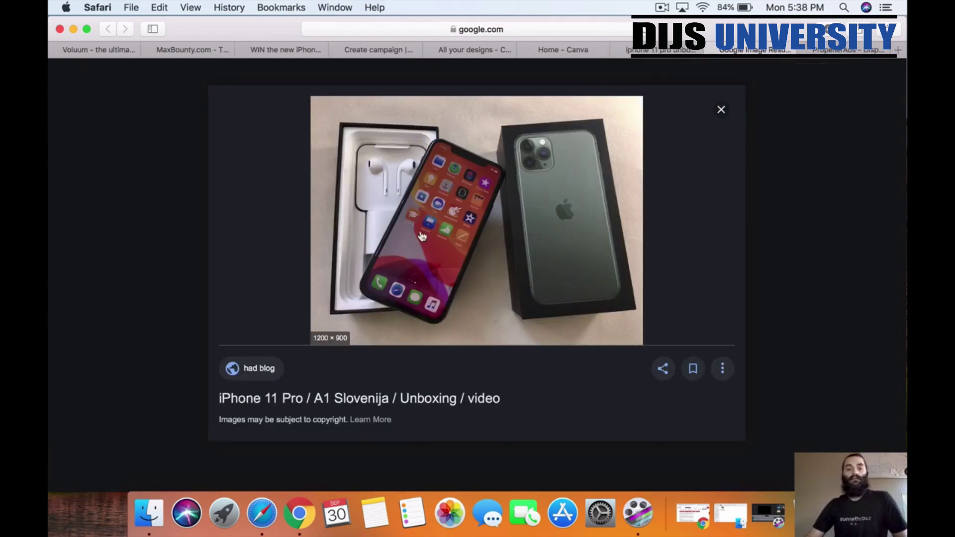
pyautogui.rightClick(460, 220)
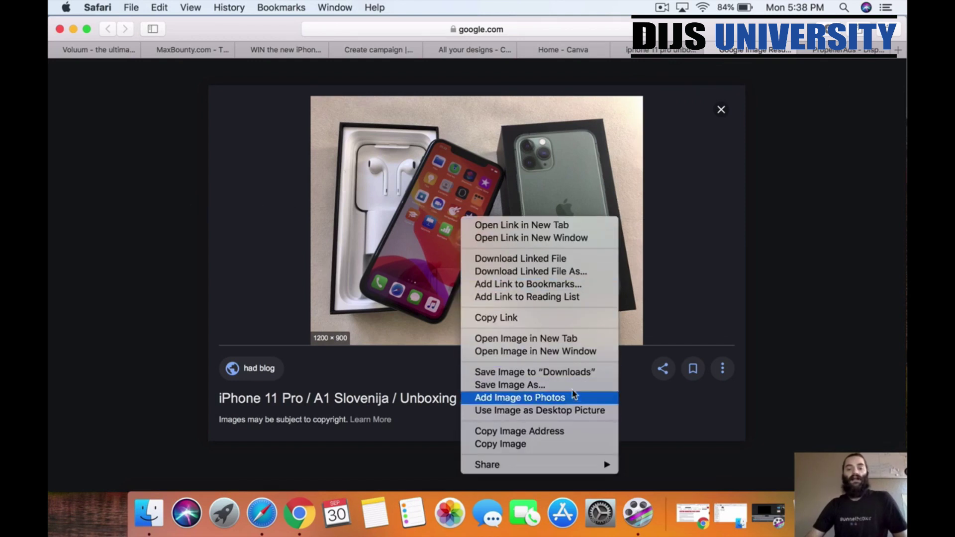
pyautogui.click(585, 382)
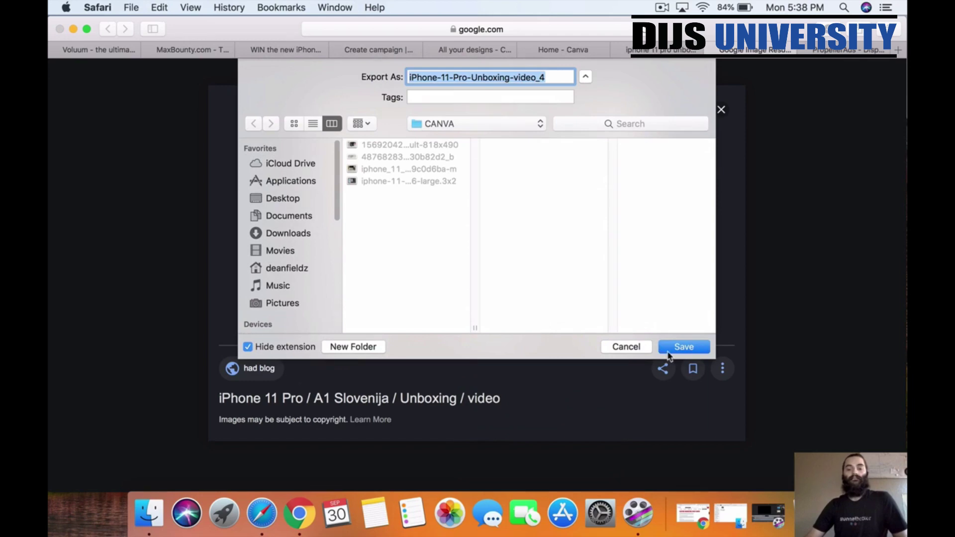
pyautogui.click(668, 351)
pyautogui.click(714, 50)
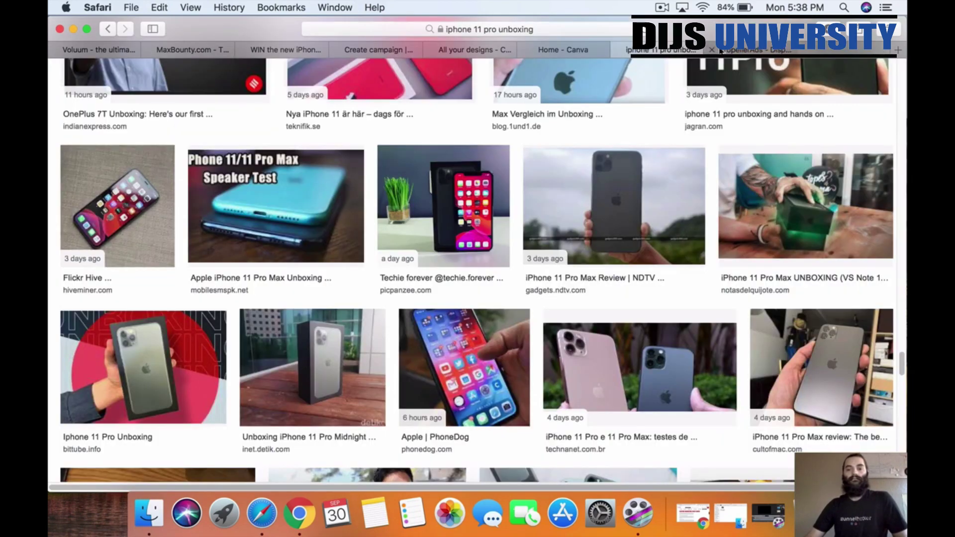
# Step: Look through the iPhone 11 Pro unboxing image results for further suitable photos
pyautogui.click(737, 50)
pyautogui.click(752, 51)
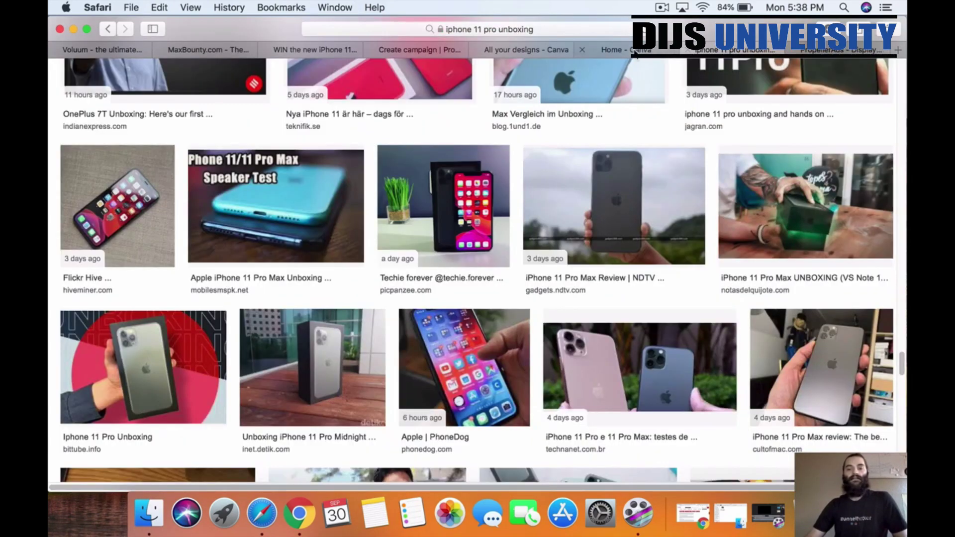
pyautogui.scroll(3, 585, 153)
pyautogui.scroll(-5, 566, 214)
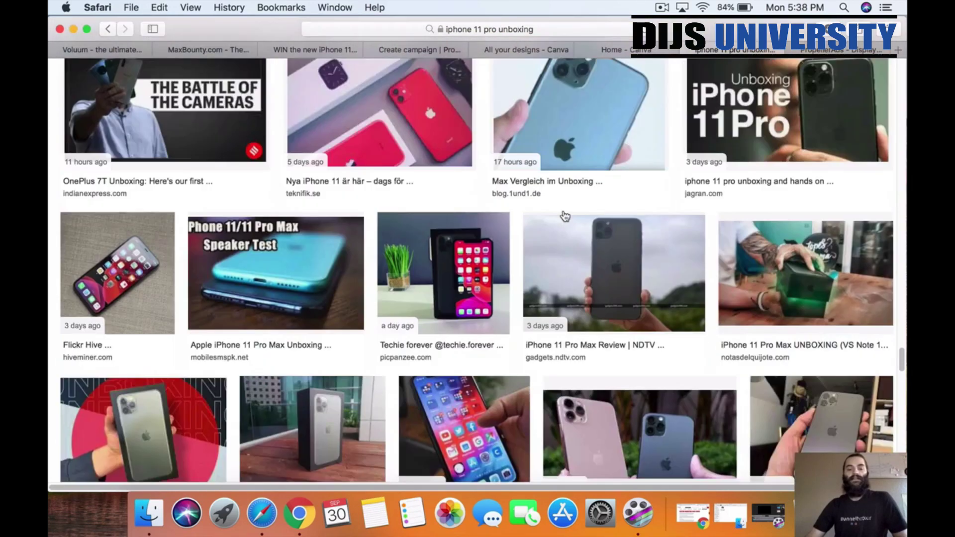
pyautogui.scroll(-4, 566, 214)
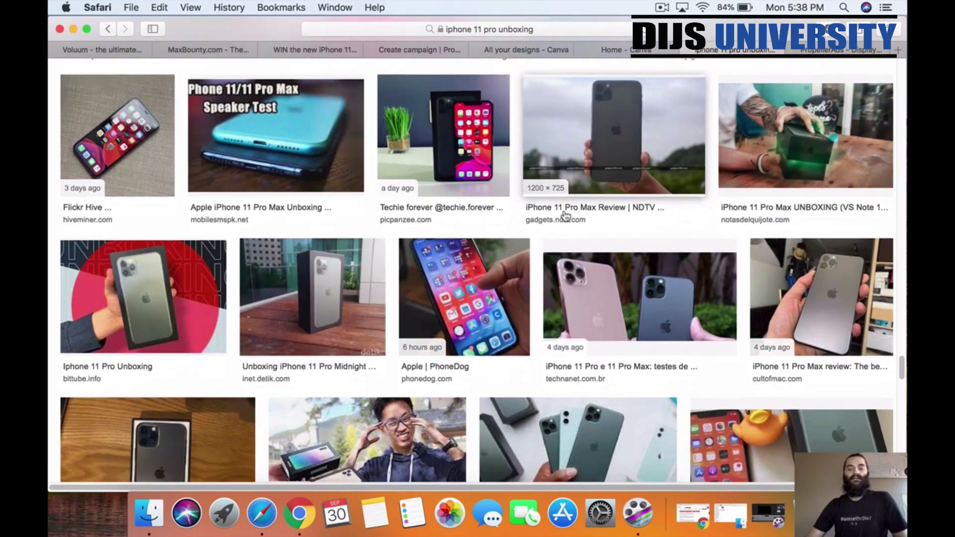
pyautogui.scroll(-8, 566, 215)
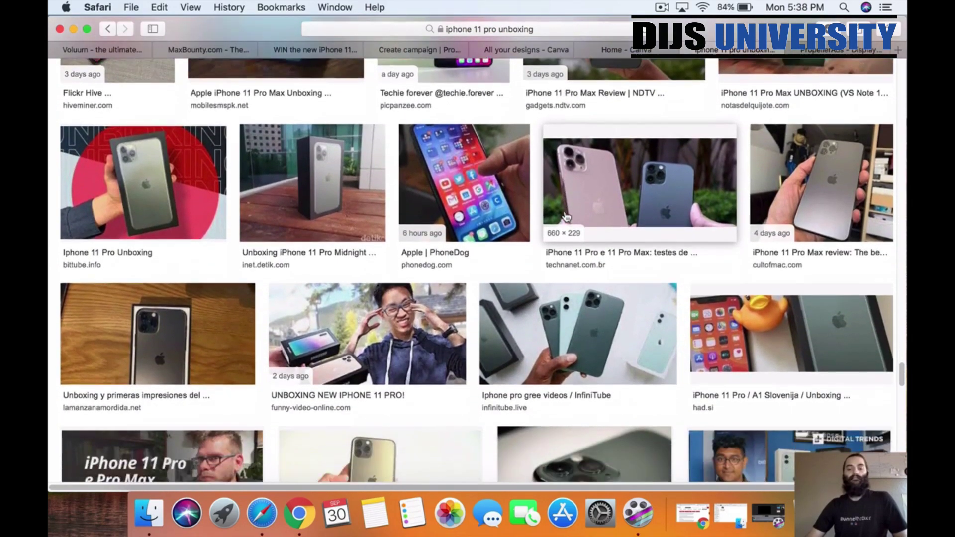
pyautogui.scroll(-6, 567, 217)
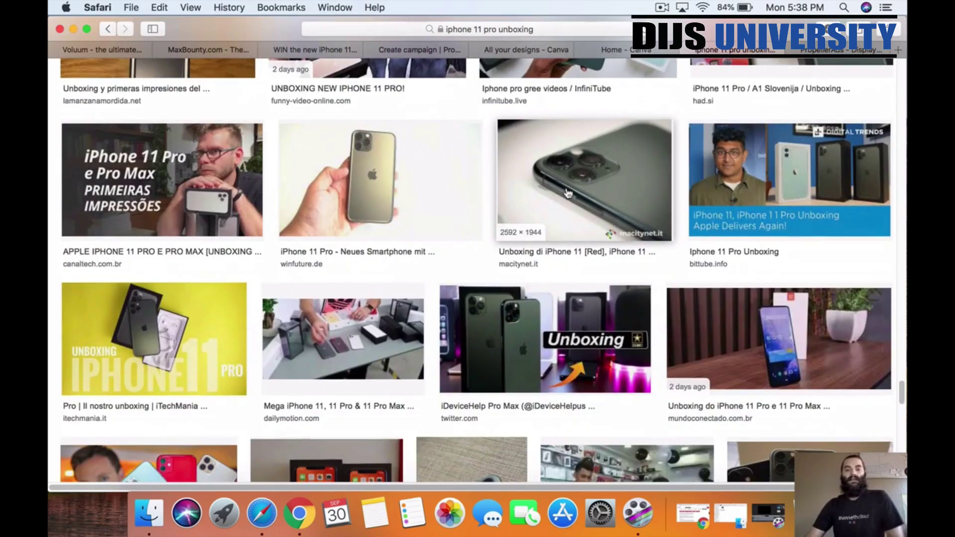
# Step: Check the custom design size in Canva, and review the image size requirements for Creative 1 in the PropellerAds campaign form
pyautogui.click(604, 50)
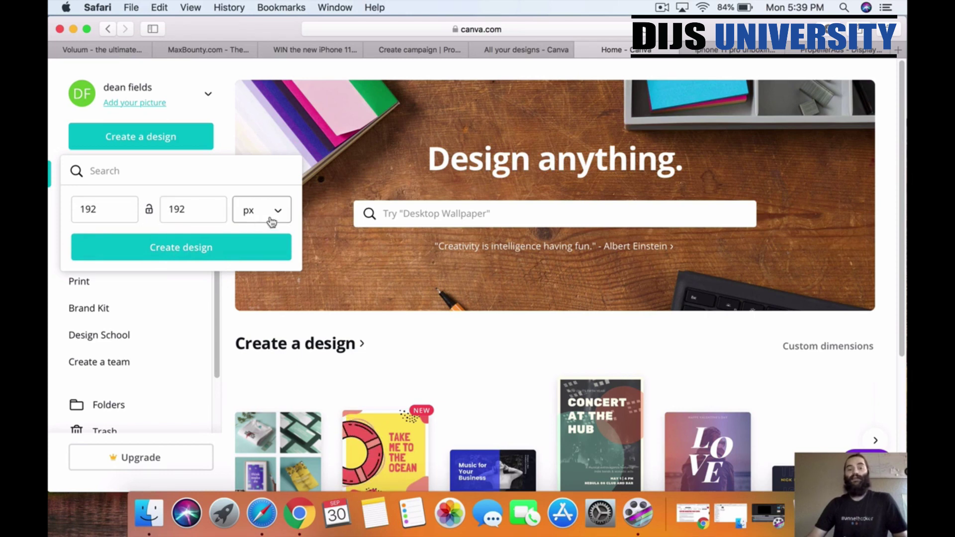
pyautogui.click(422, 51)
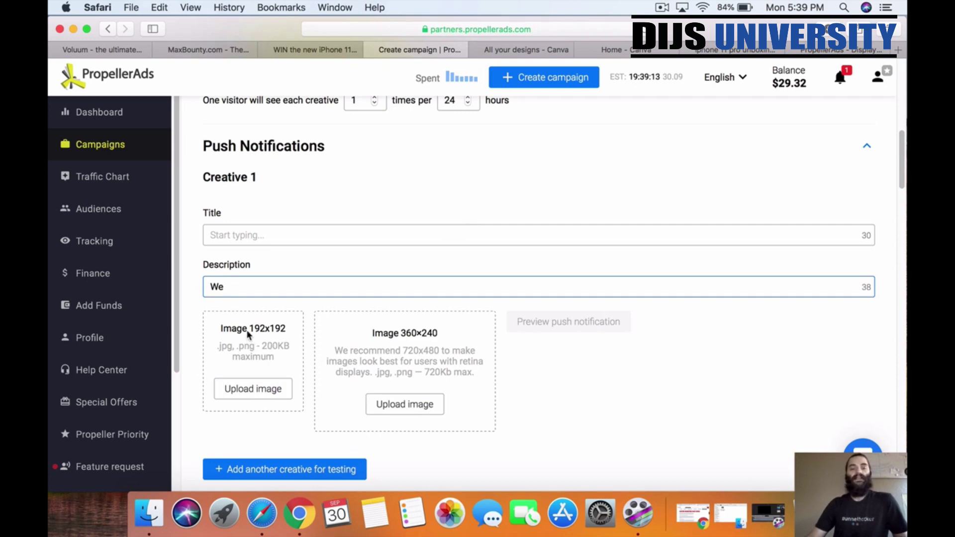
pyautogui.scroll(-3, 341, 274)
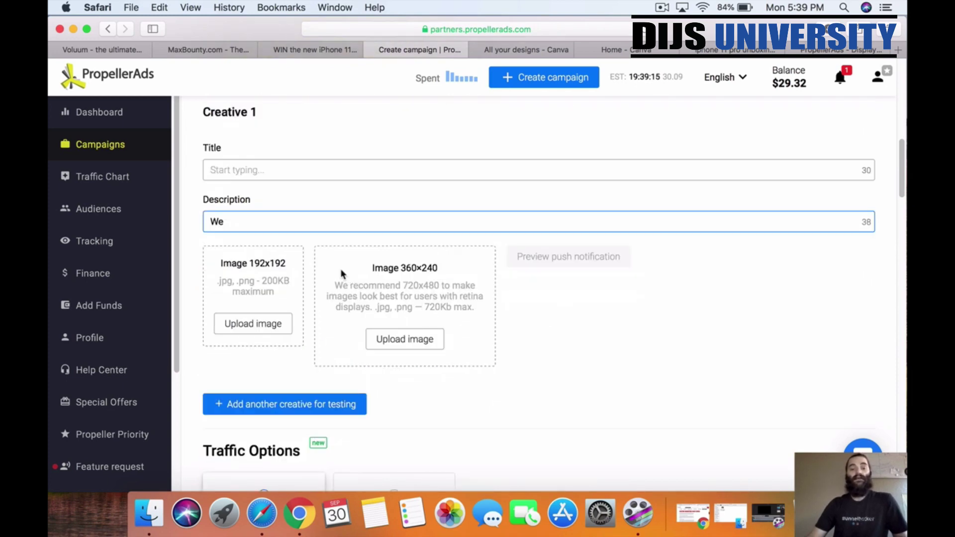
pyautogui.scroll(10, 348, 273)
pyautogui.scroll(-4, 350, 277)
pyautogui.scroll(-6, 351, 277)
pyautogui.scroll(1, 326, 269)
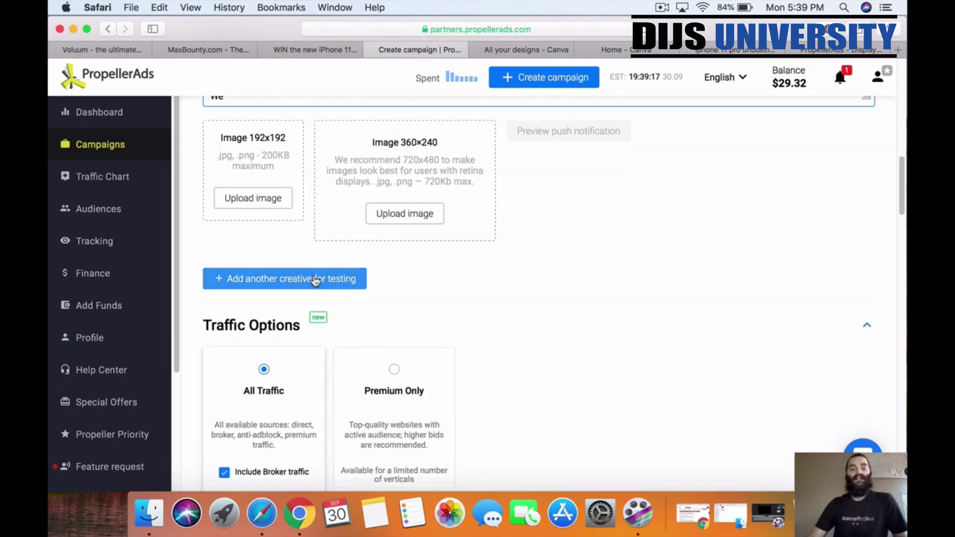
pyautogui.scroll(-1, 295, 231)
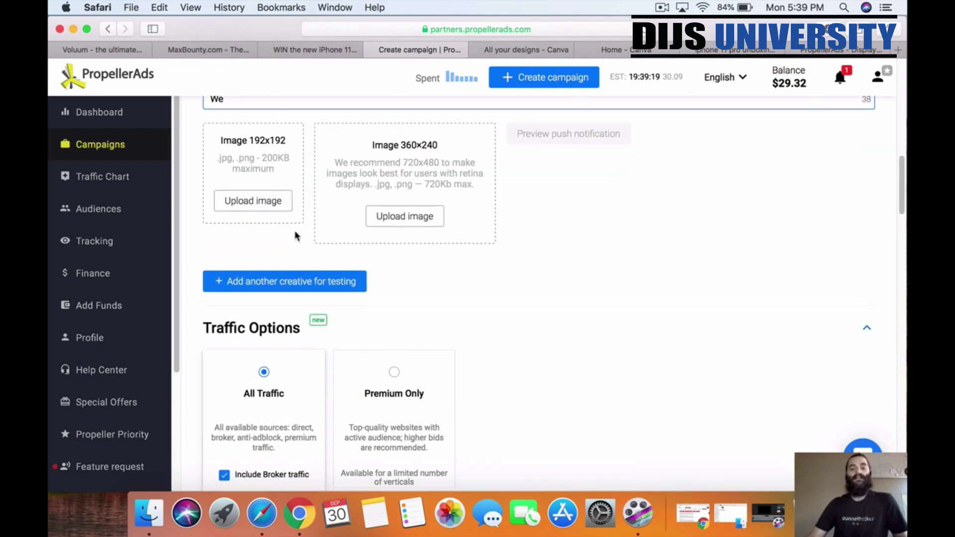
pyautogui.scroll(3, 348, 234)
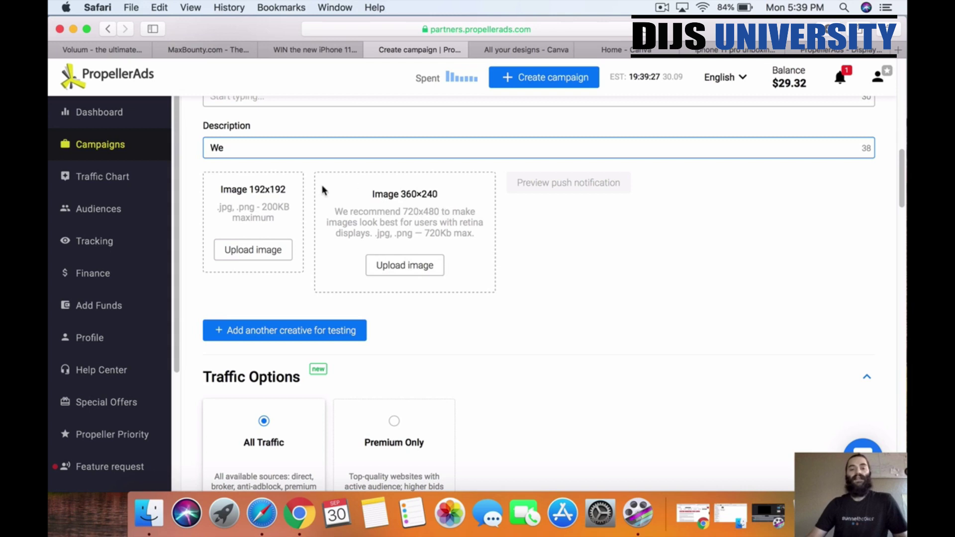
pyautogui.scroll(1, 525, 292)
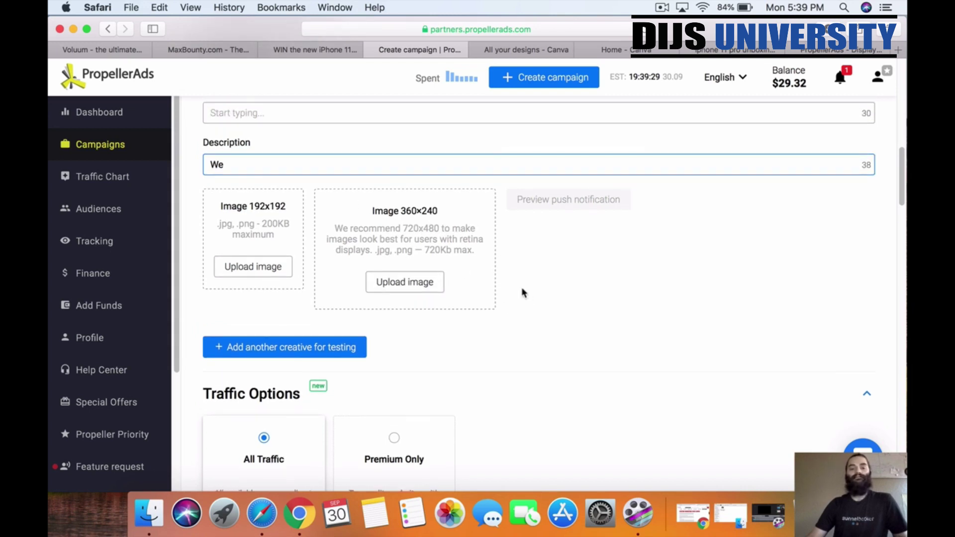
# Step: Enter "WIN A IPHONE 11 PRO!" as the title of push notification Creative 1
pyautogui.scroll(4, 348, 249)
pyautogui.click(279, 198)
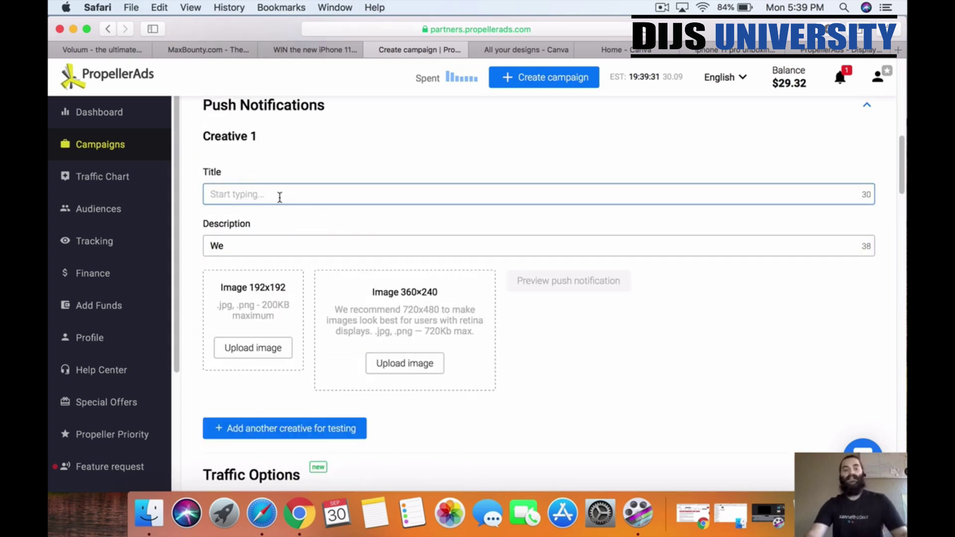
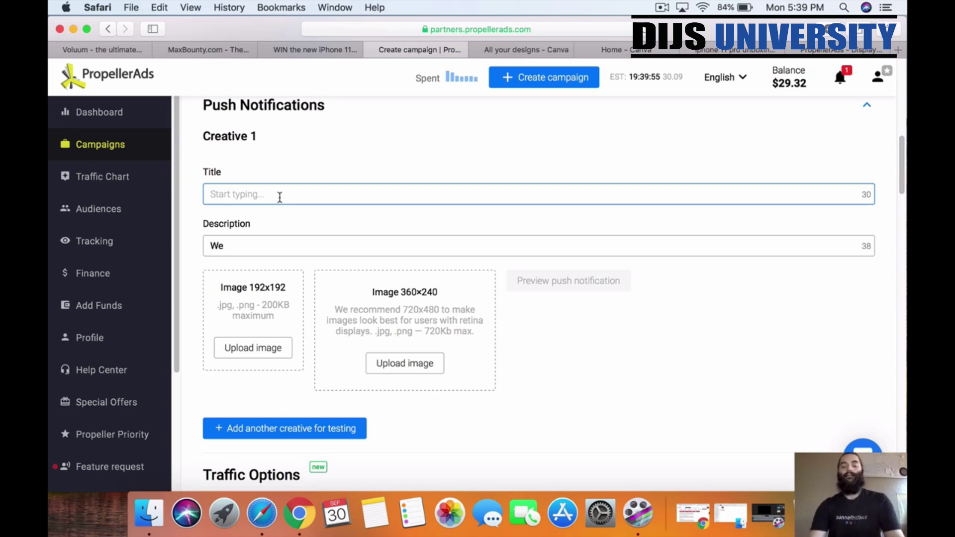
pyautogui.write('WIN A')
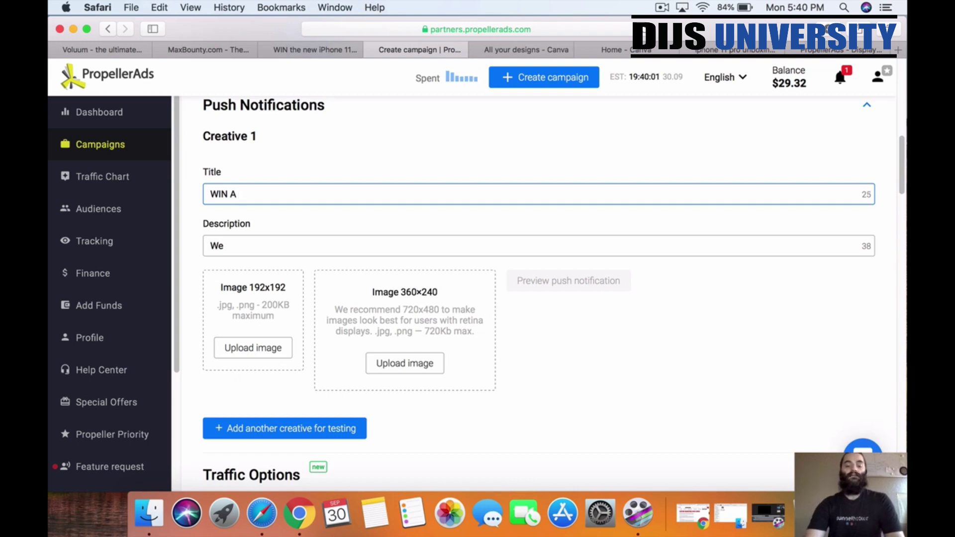
pyautogui.write('HON')
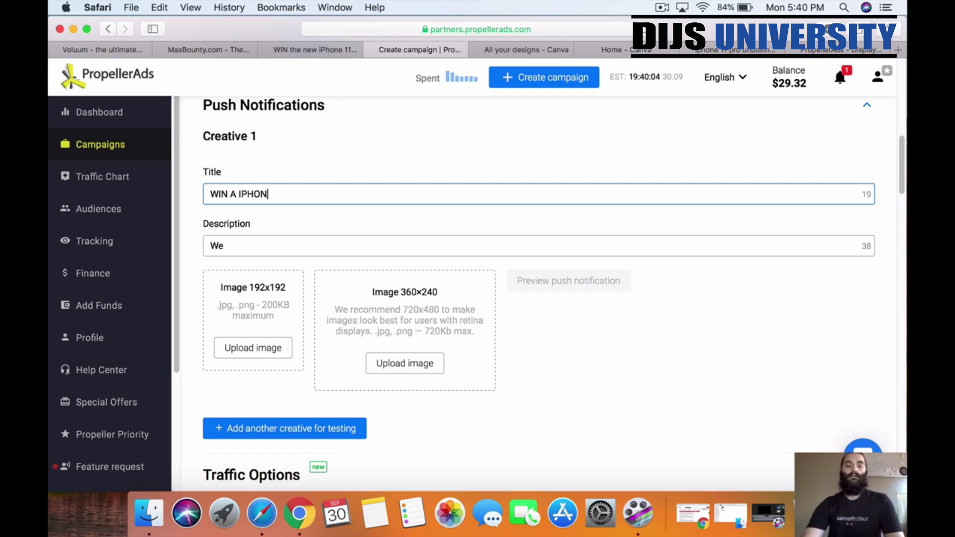
pyautogui.write('E 11')
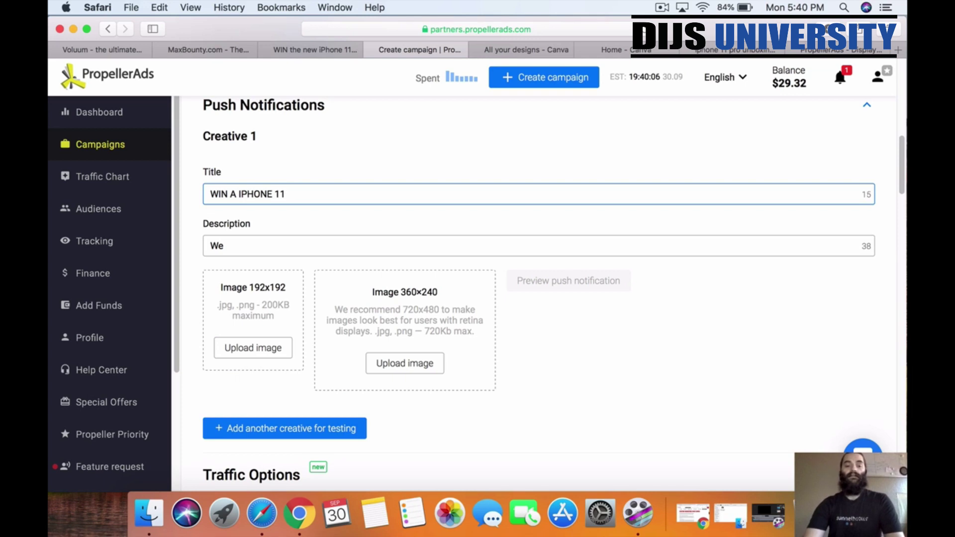
pyautogui.write('  PRO!')
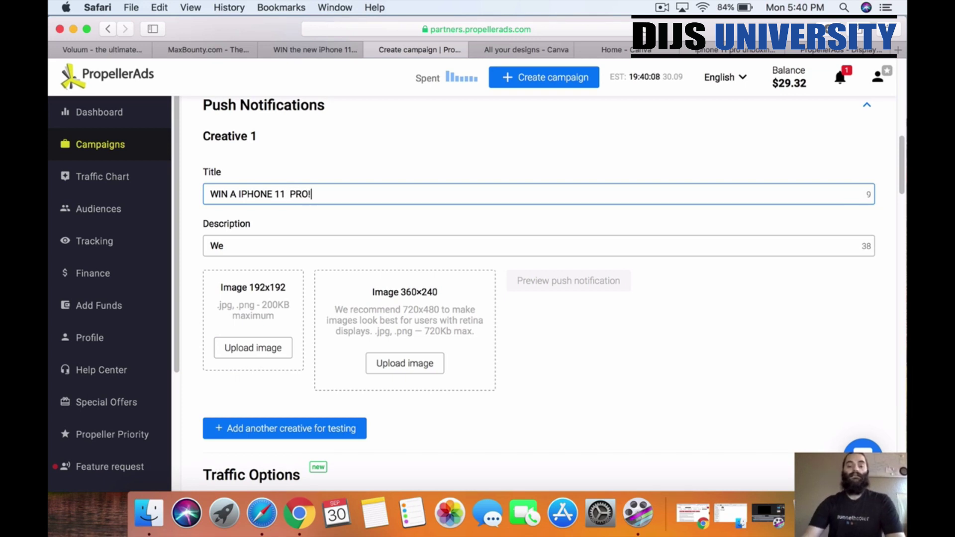
pyautogui.press('BackSpace')
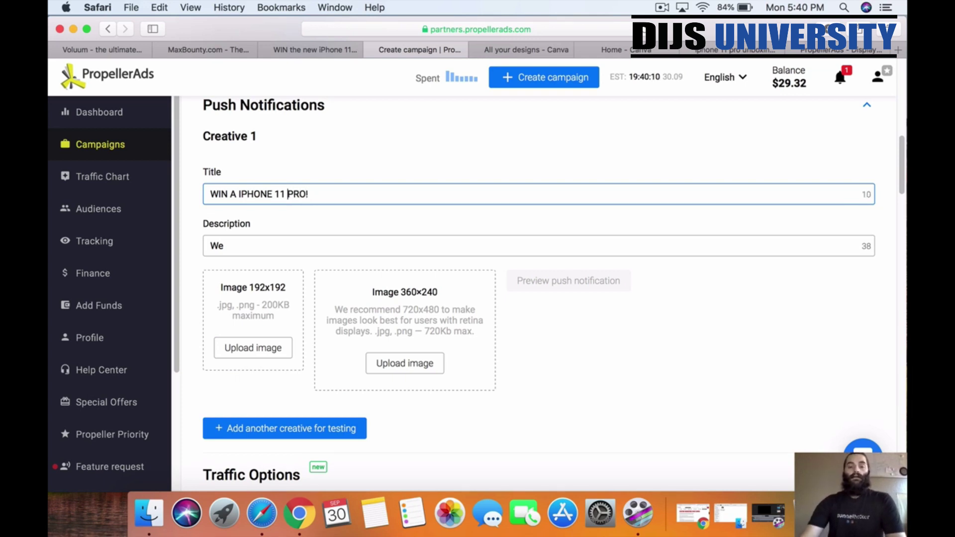
# Step: Complete the Creative 1 description so it reads "We are giving away 10 iPhones for free!"
pyautogui.click(261, 244)
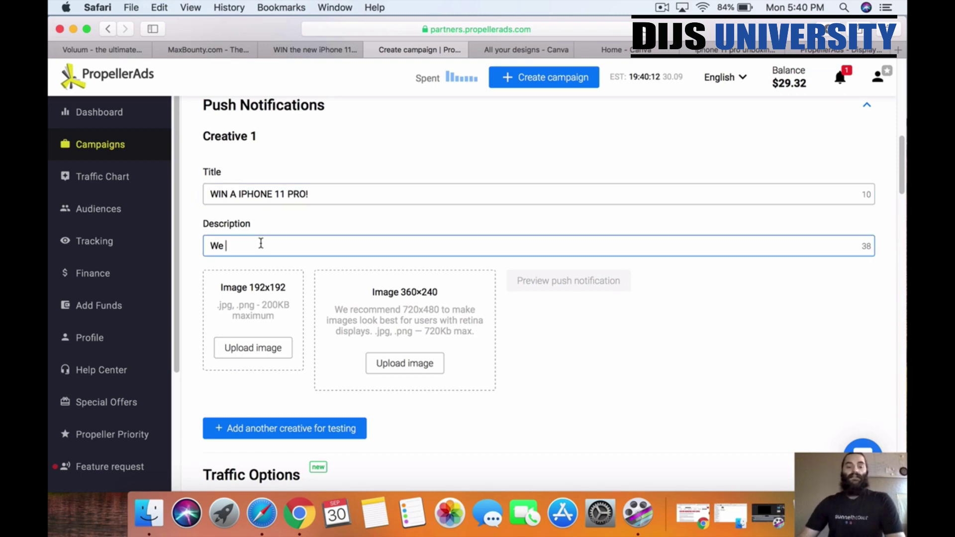
pyautogui.write('a')
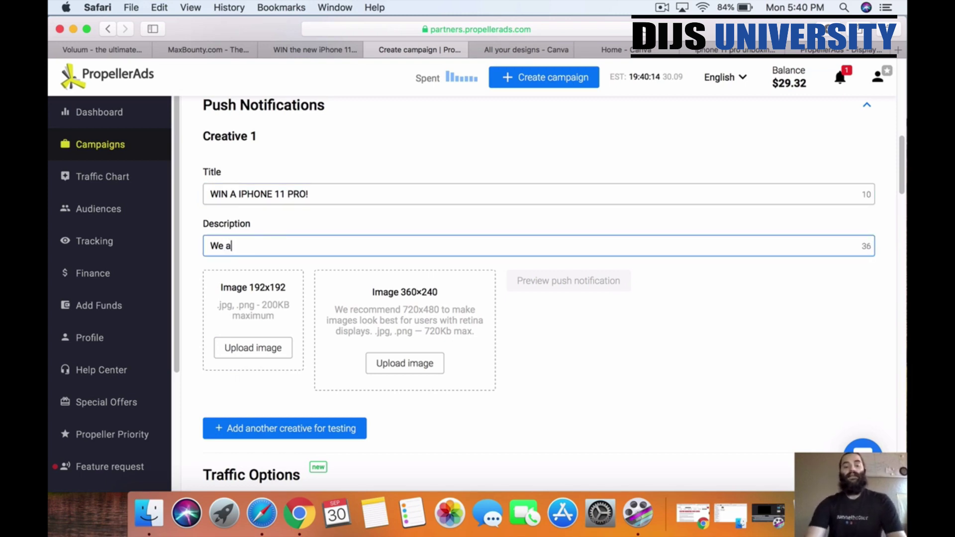
pyautogui.write('re givin')
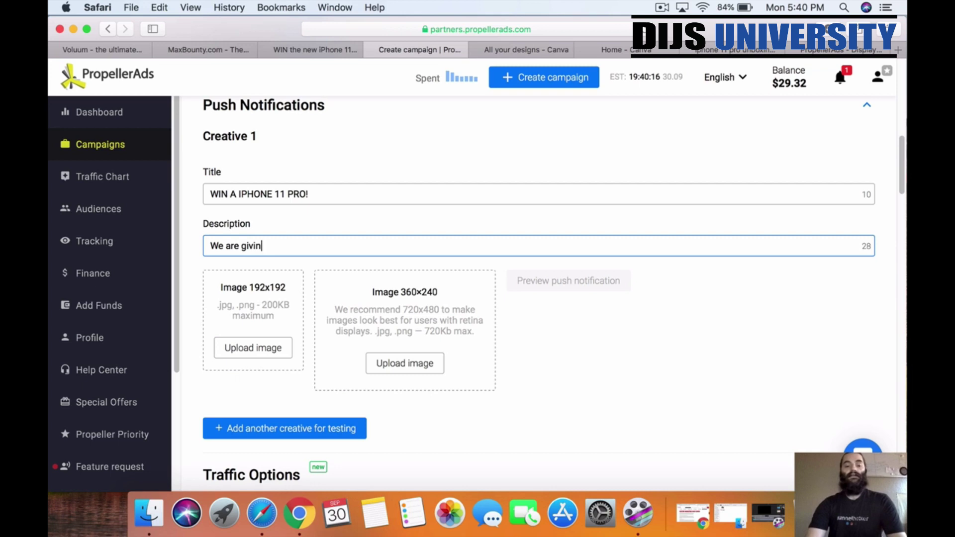
pyautogui.write('g away')
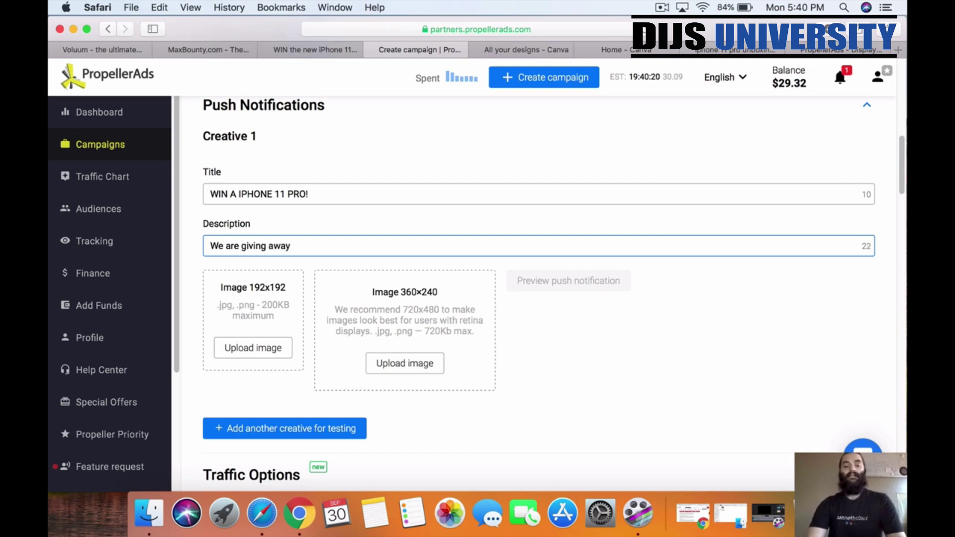
pyautogui.write(' 10 ipho')
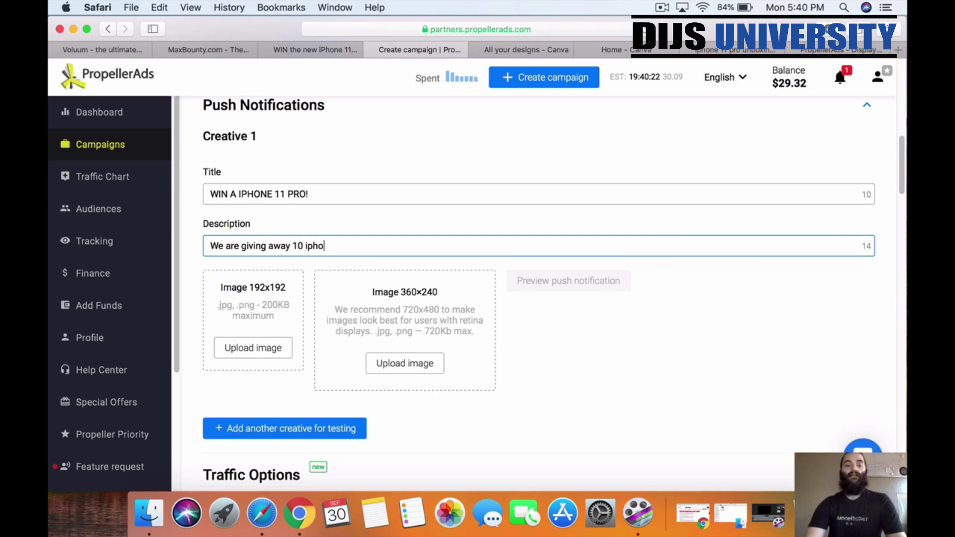
pyautogui.write('nes for free!')
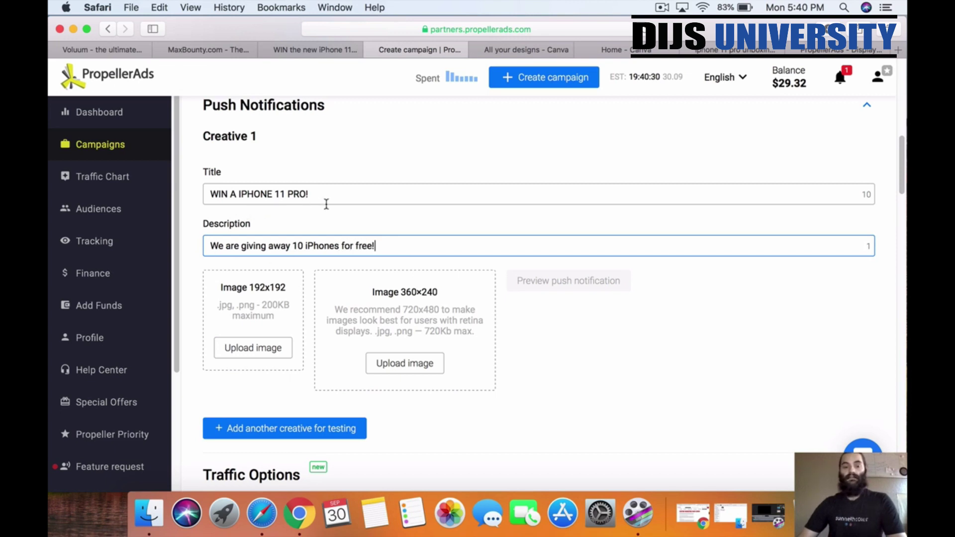
# Step: Start an image upload for the 192x192 slot of Creative 1 and open the general folder inside Deberoo's pushicons folder
pyautogui.click(254, 349)
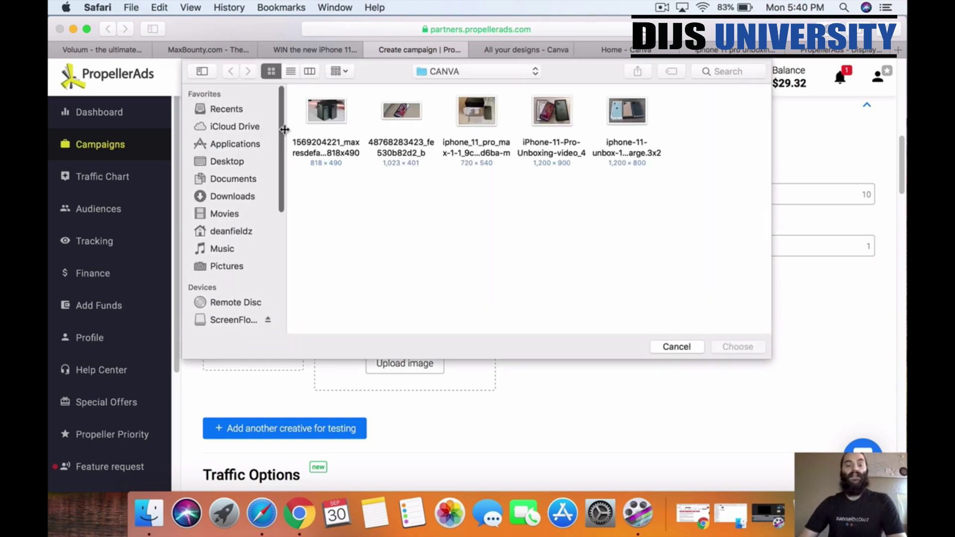
pyautogui.click(467, 77)
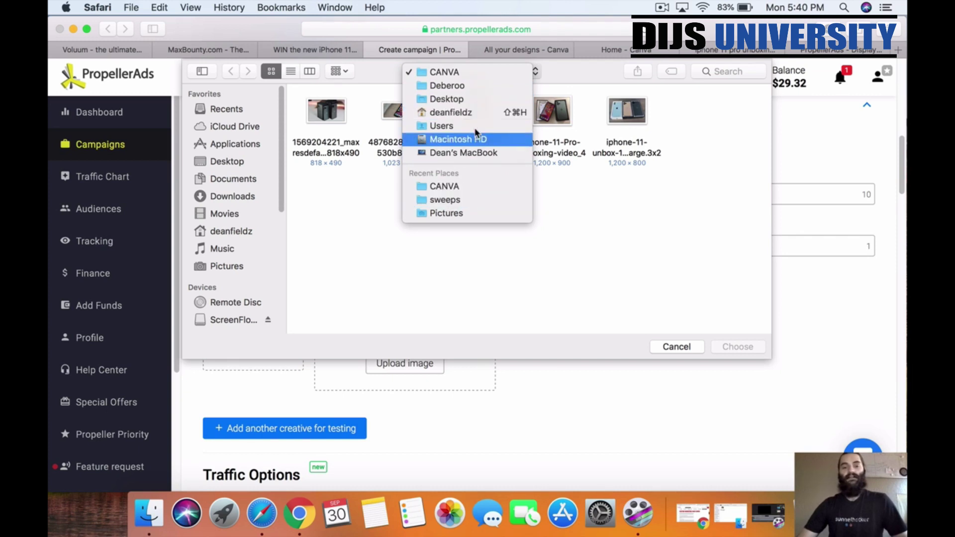
pyautogui.click(447, 85)
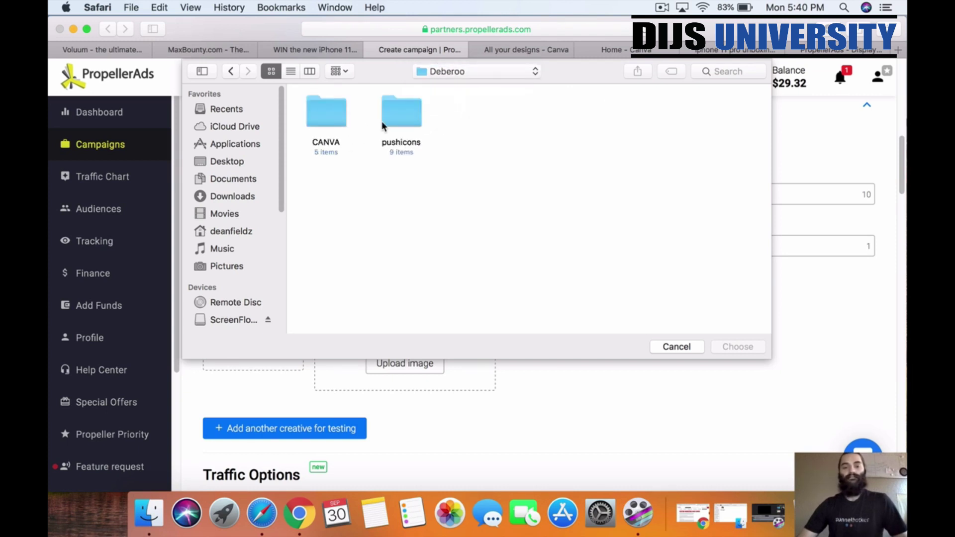
pyautogui.doubleClick(411, 112)
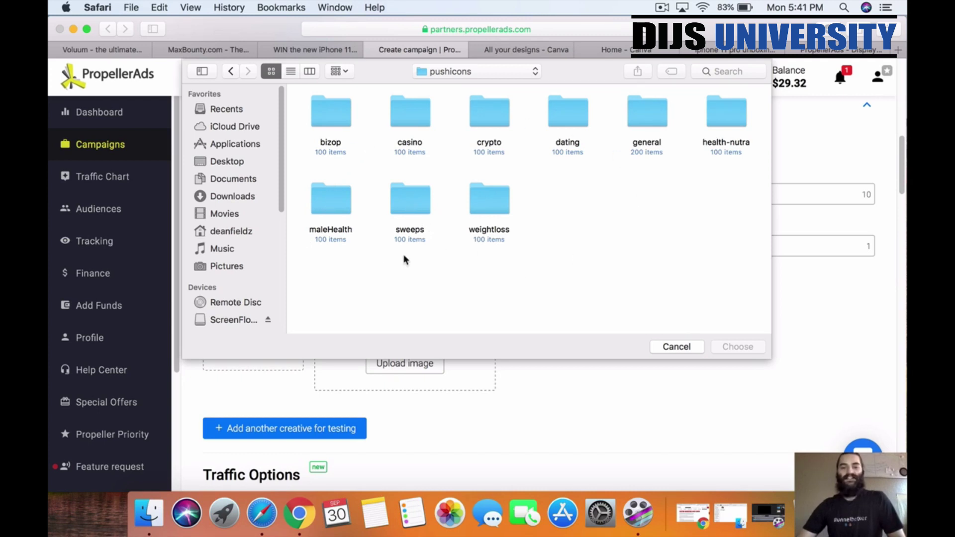
pyautogui.doubleClick(640, 116)
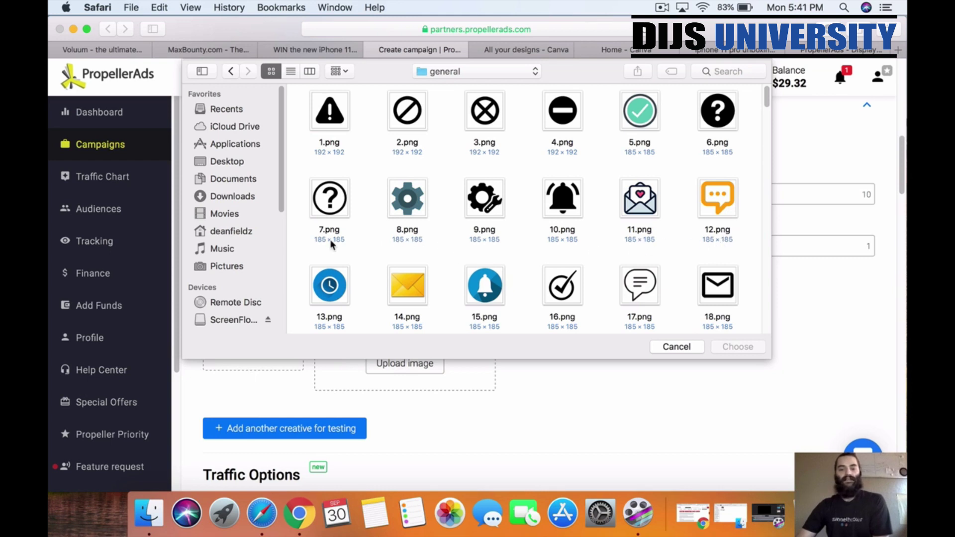
# Step: Look through the icons in the general folder for one that suits the push notification
pyautogui.moveTo(767, 96); pyautogui.dragTo(775, 148)
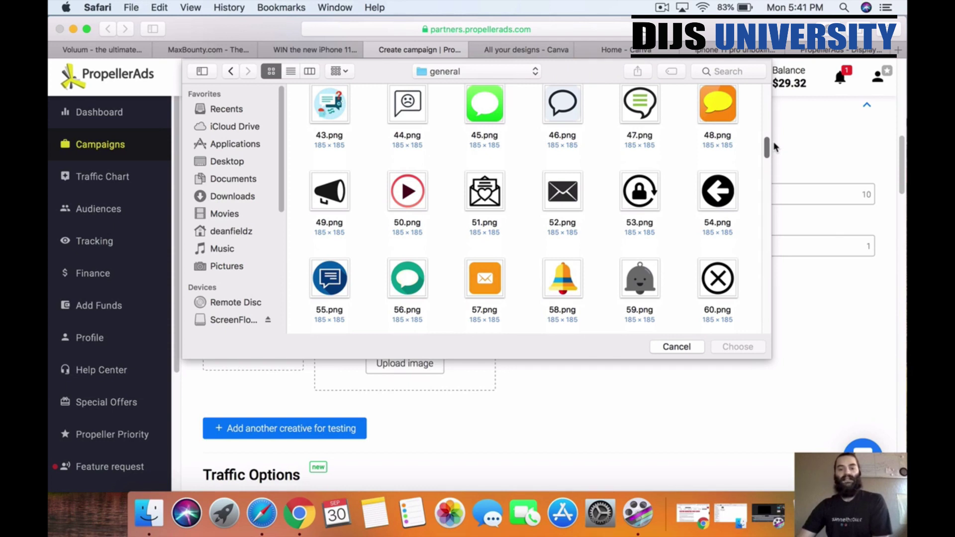
pyautogui.moveTo(775, 147); pyautogui.dragTo(776, 127)
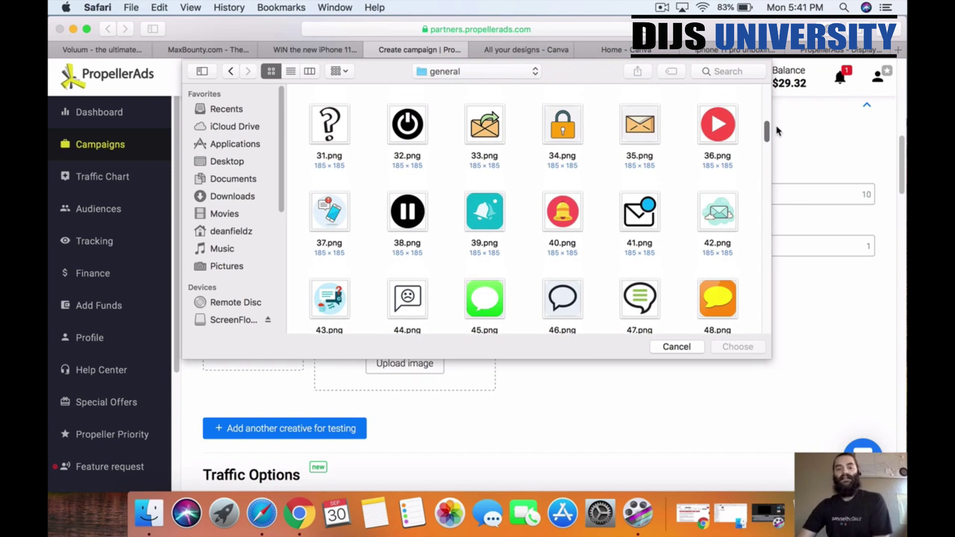
pyautogui.rightClick(776, 127)
pyautogui.click(769, 126)
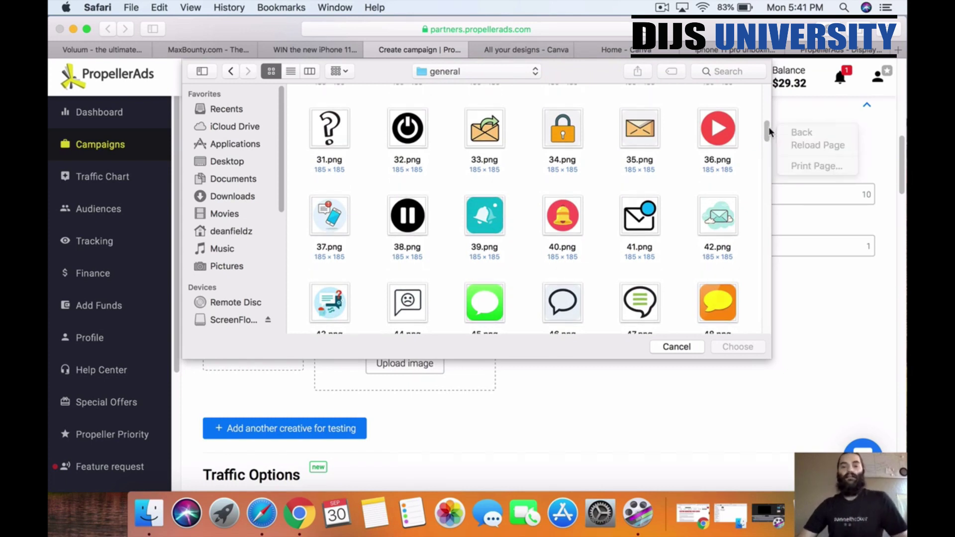
pyautogui.moveTo(769, 126); pyautogui.dragTo(765, 106)
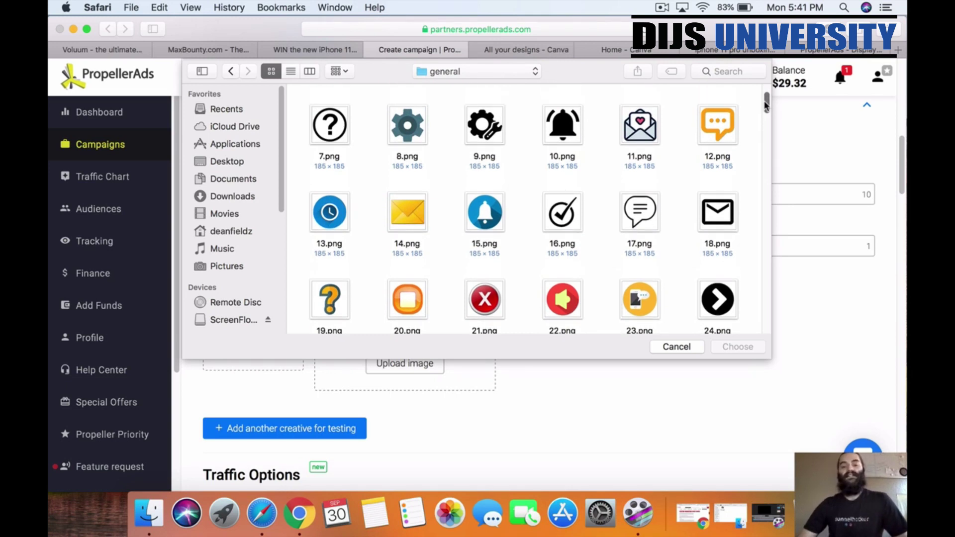
pyautogui.moveTo(765, 105); pyautogui.dragTo(765, 108)
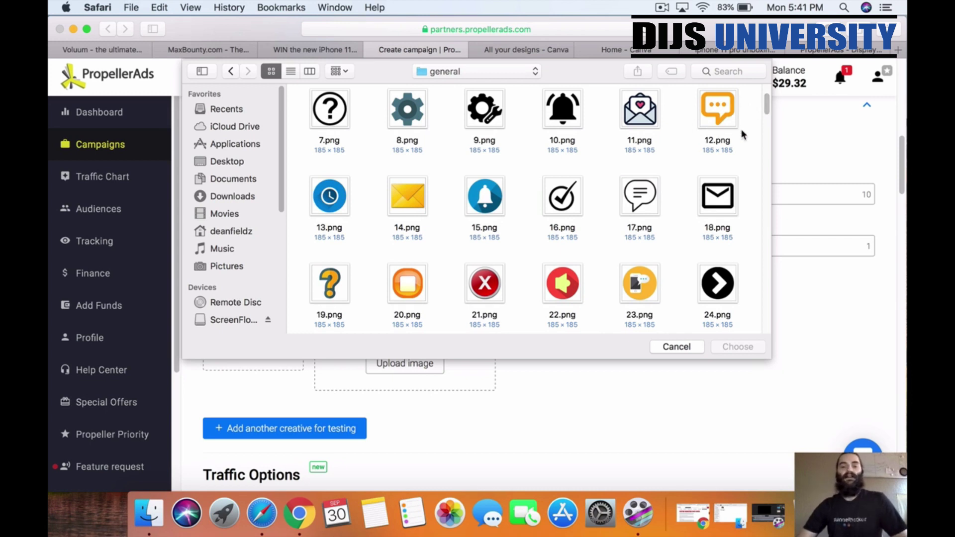
pyautogui.moveTo(768, 110); pyautogui.dragTo(772, 180)
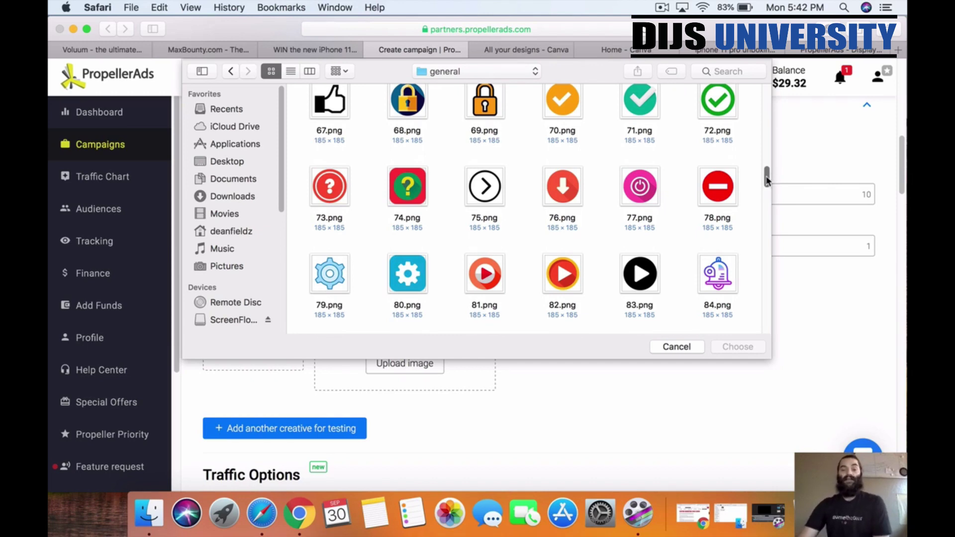
pyautogui.moveTo(767, 180); pyautogui.dragTo(770, 236)
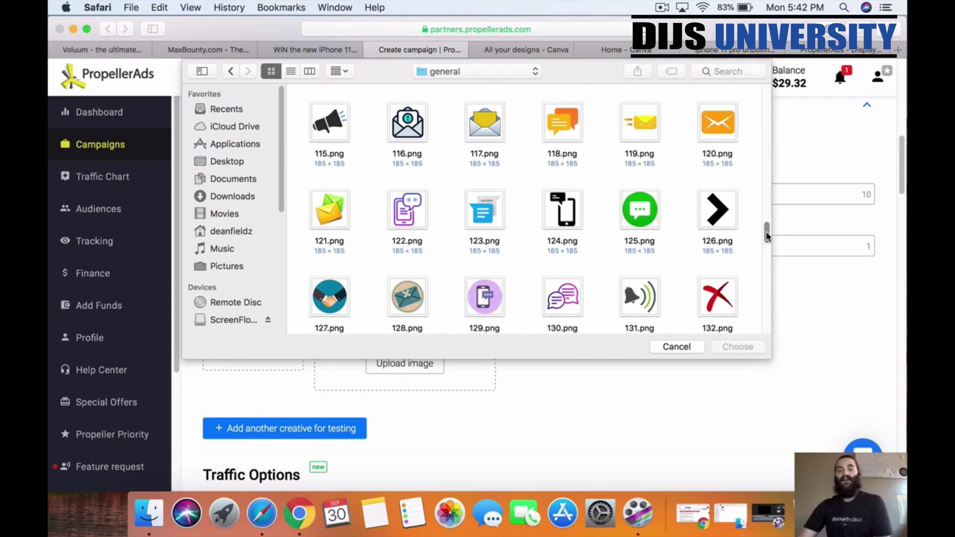
pyautogui.moveTo(766, 233); pyautogui.dragTo(760, 342)
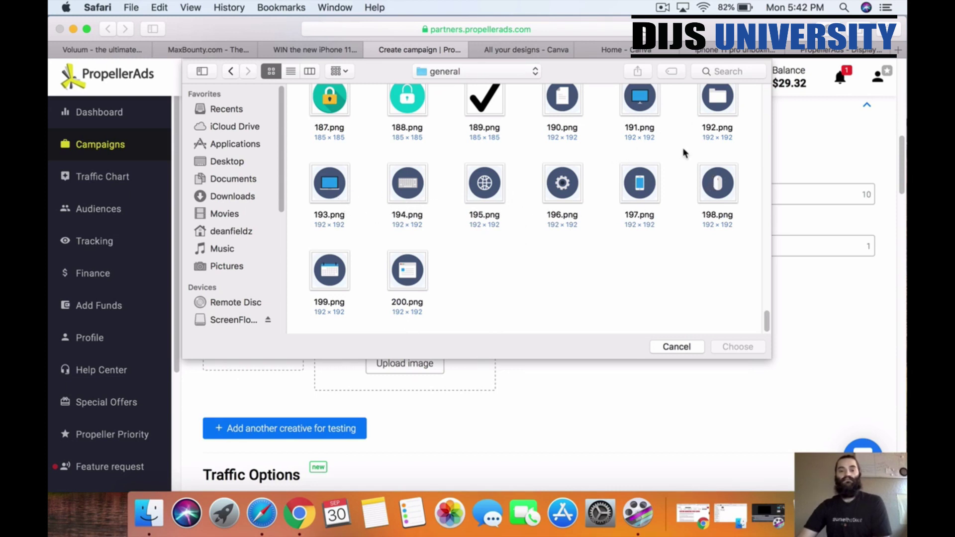
pyautogui.scroll(1, 601, 206)
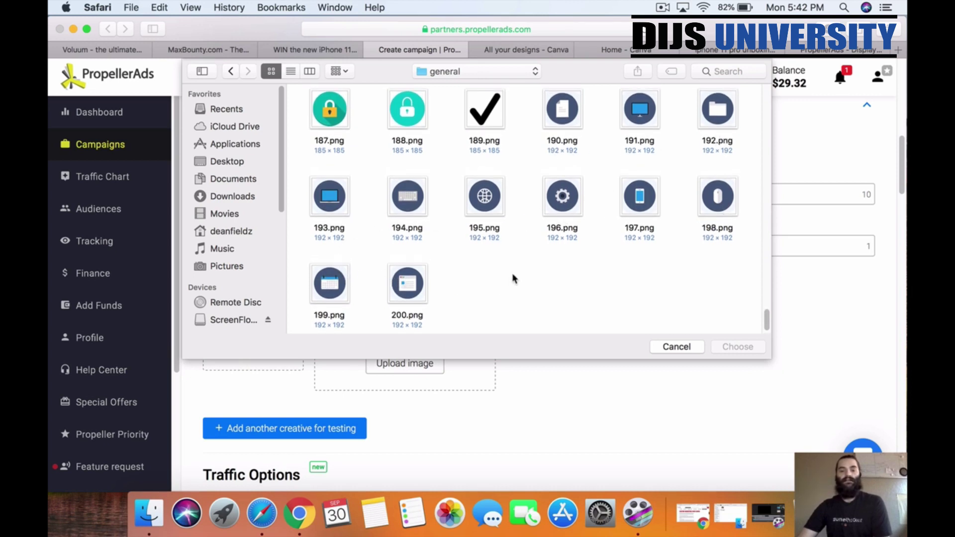
pyautogui.scroll(5, 516, 271)
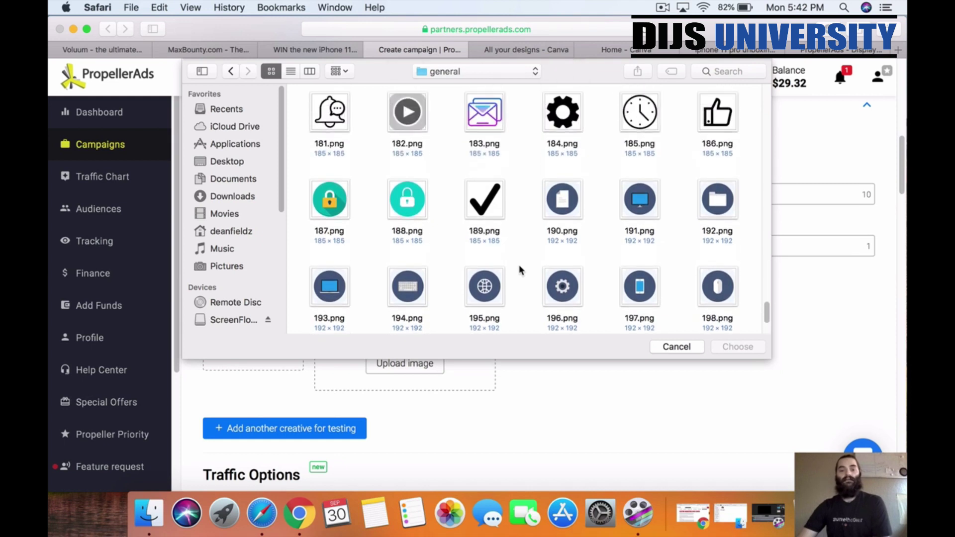
# Step: Look through the sweeps icon folder and try to upload the gift icon 68.png as Creative 1's 192x192 image
pyautogui.click(230, 71)
pyautogui.click(417, 209)
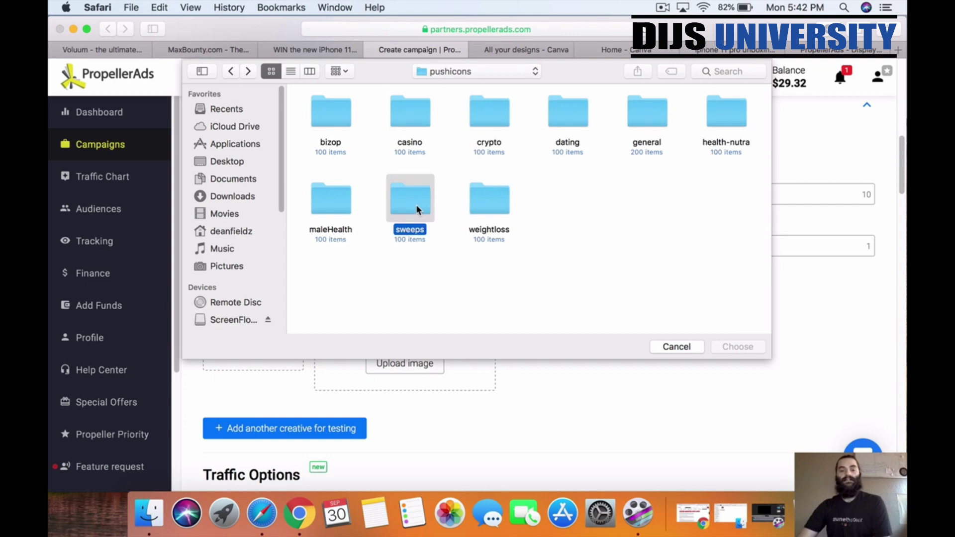
pyautogui.doubleClick(417, 209)
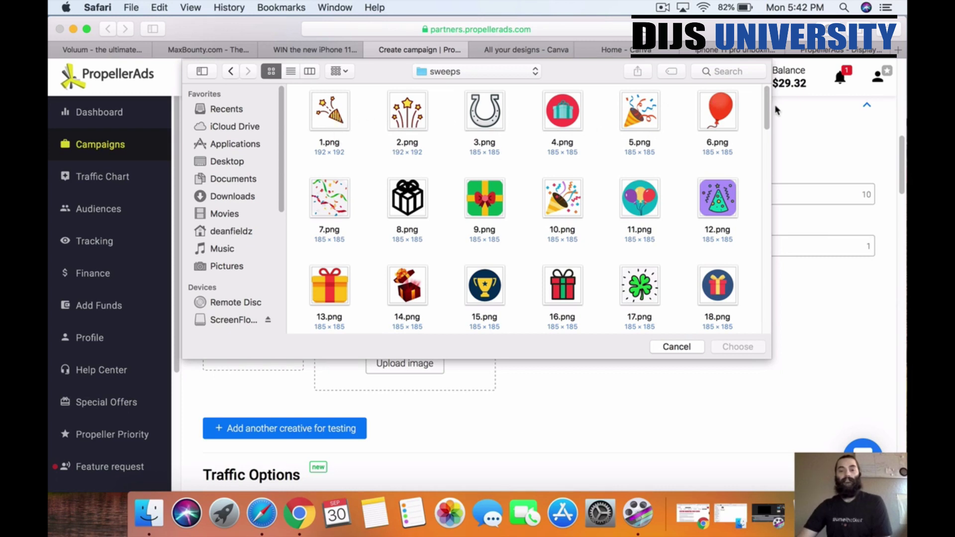
pyautogui.moveTo(766, 118); pyautogui.dragTo(789, 262)
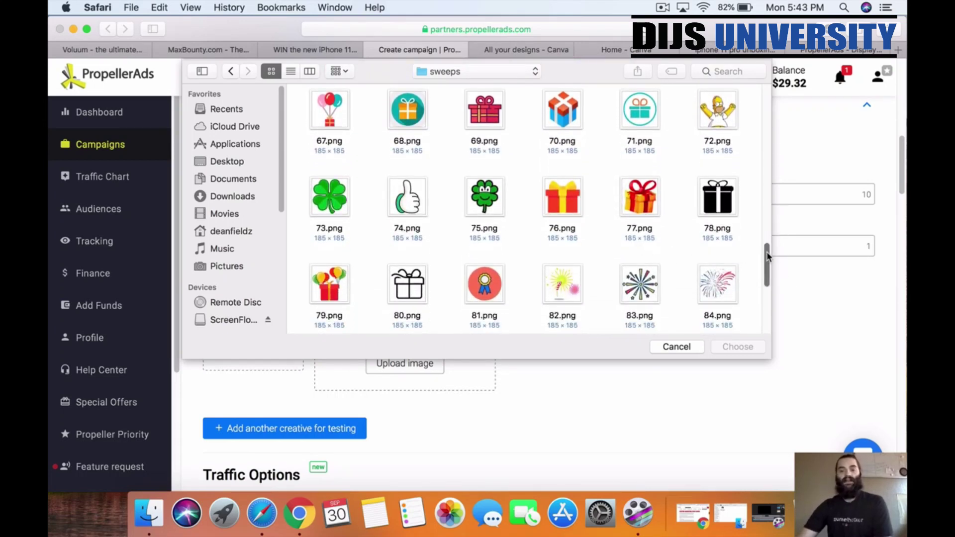
pyautogui.moveTo(766, 263)
pyautogui.mouseDown()
pyautogui.moveTo(766, 299)
pyautogui.moveTo(767, 253)
pyautogui.mouseUp()
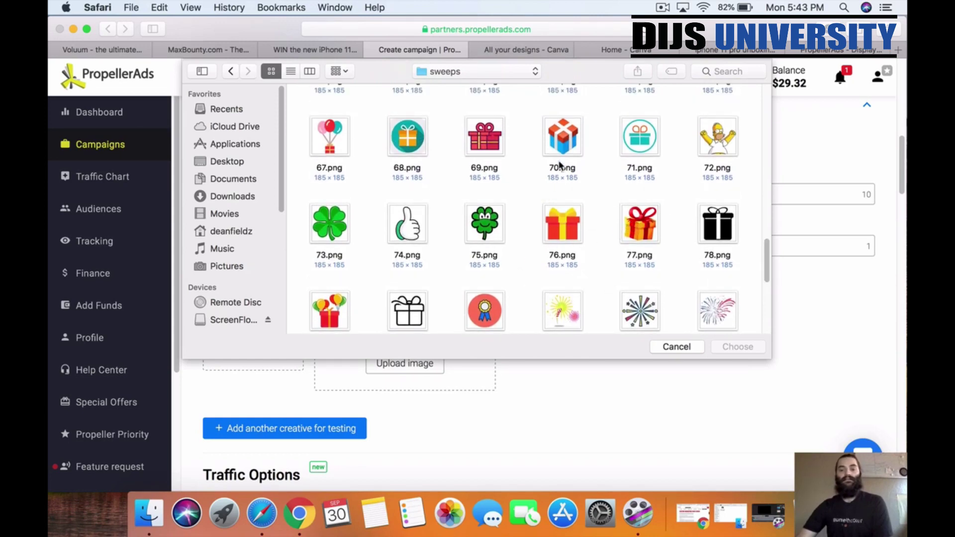
pyautogui.click(413, 145)
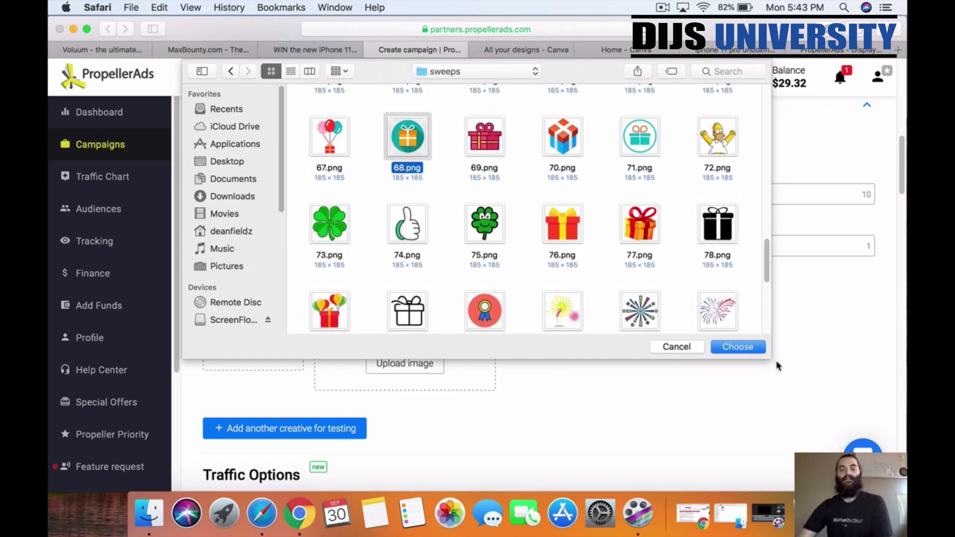
pyautogui.click(750, 348)
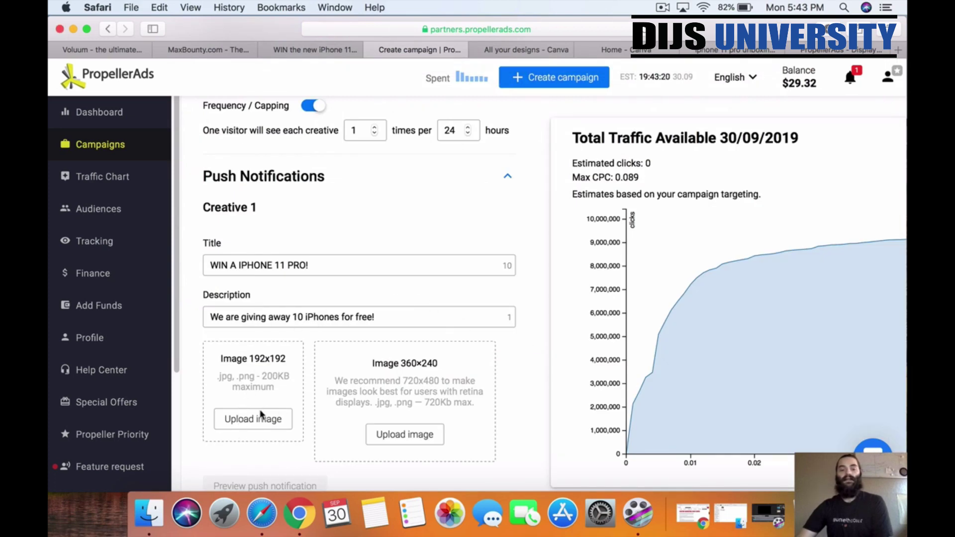
# Step: Try to upload the party popper icon 1.png from the sweeps folder as Creative 1's 192x192 image, and check the form
pyautogui.scroll(-2, 472, 213)
pyautogui.scroll(5, 461, 222)
pyautogui.scroll(-7, 460, 219)
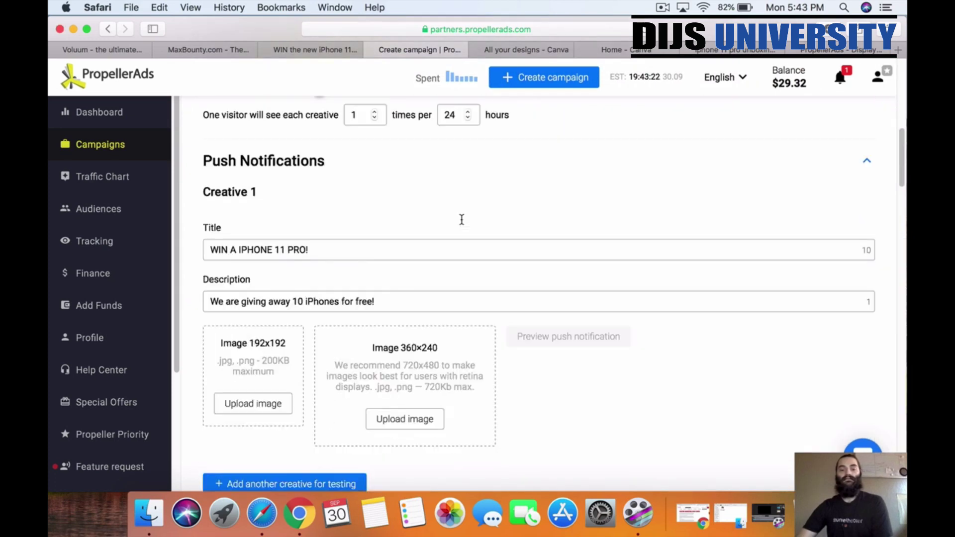
pyautogui.click(277, 238)
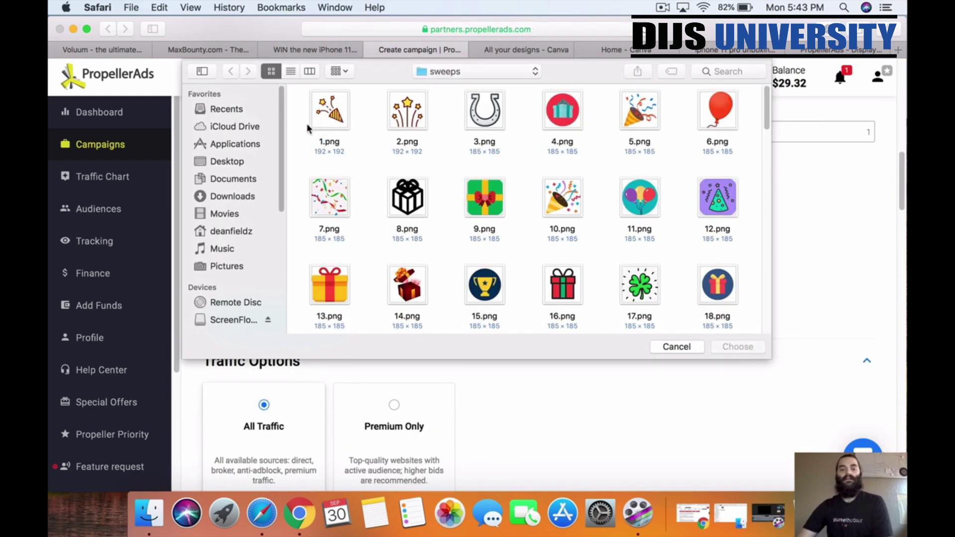
pyautogui.click(323, 118)
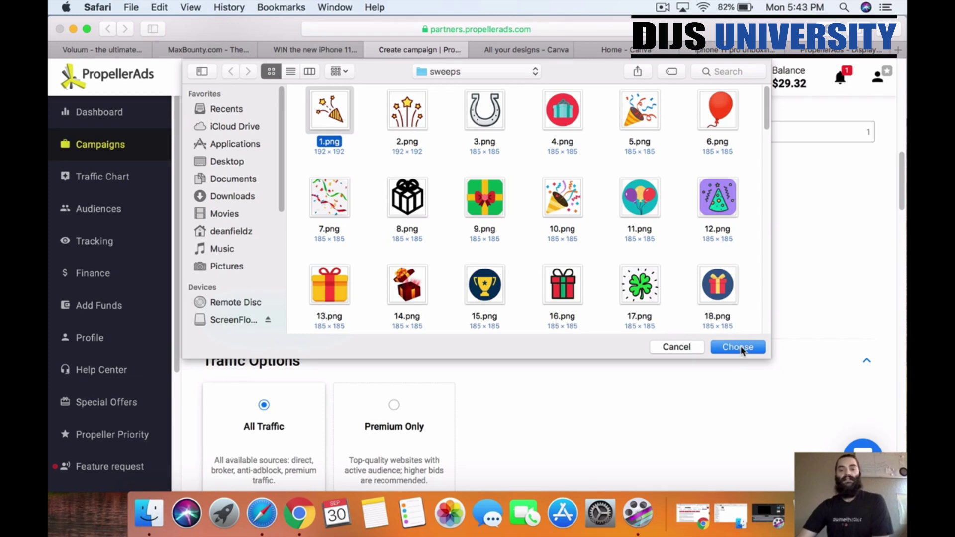
pyautogui.click(741, 347)
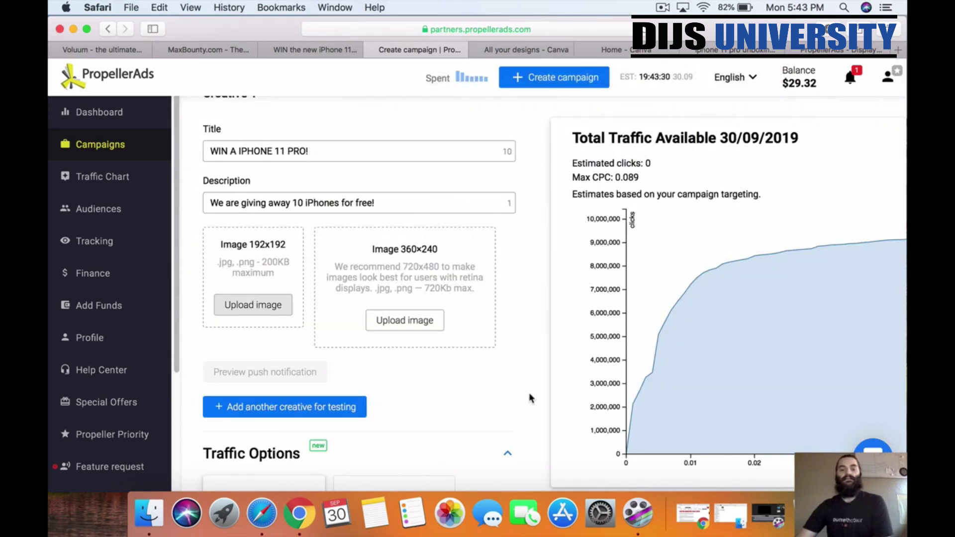
pyautogui.scroll(-10, 475, 399)
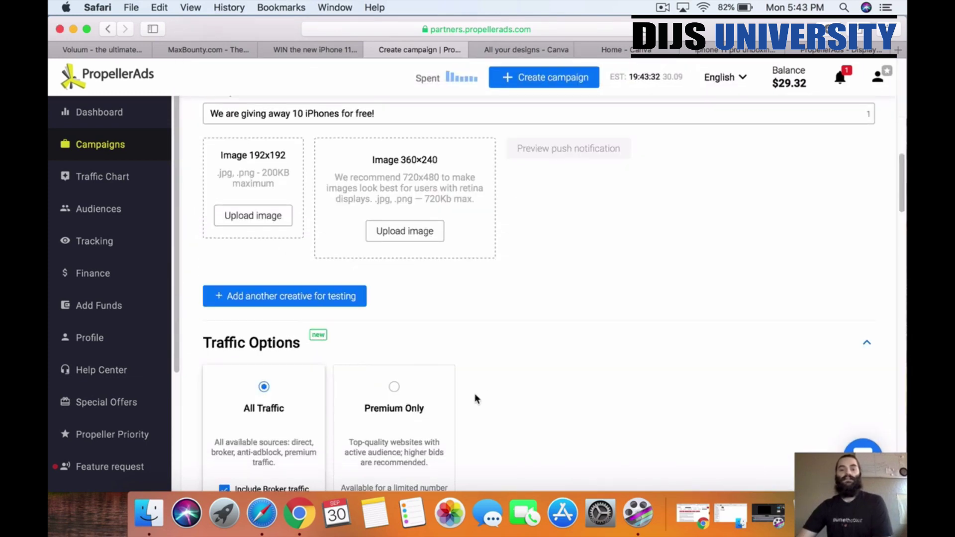
pyautogui.scroll(10, 477, 393)
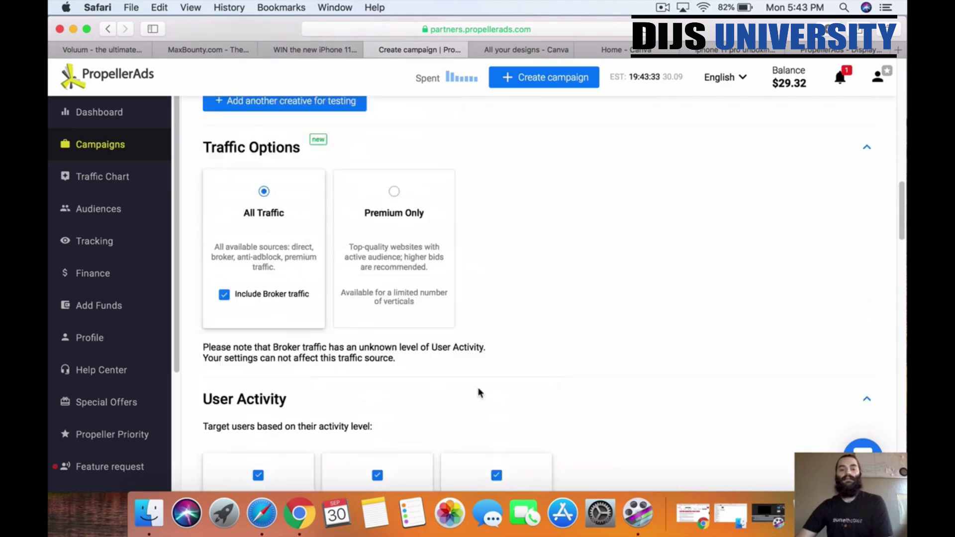
pyautogui.scroll(-3, 366, 347)
pyautogui.scroll(-3, 487, 396)
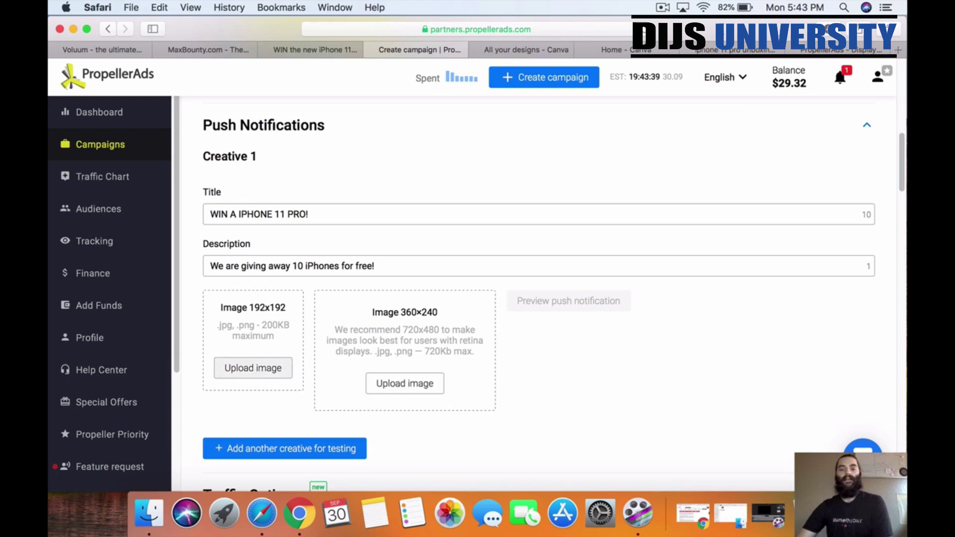
# Step: Switch to Canva and open a blank custom design of 192 × 192 px
pyautogui.click(582, 49)
pyautogui.click(161, 254)
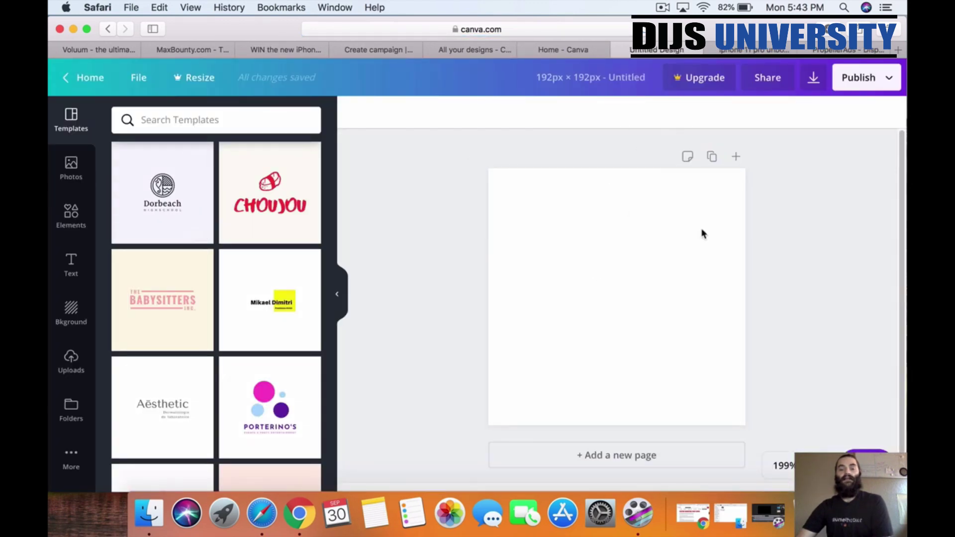
pyautogui.click(757, 56)
pyautogui.click(648, 56)
# Step: Upload all five iPhone photos from Deberoo's CANVA folder to the Canva image uploads
pyautogui.click(68, 374)
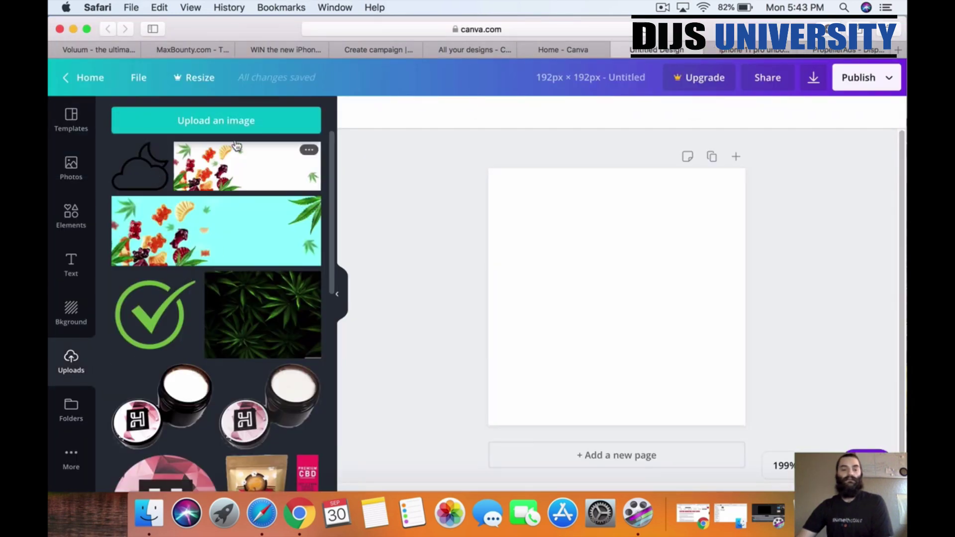
pyautogui.click(237, 124)
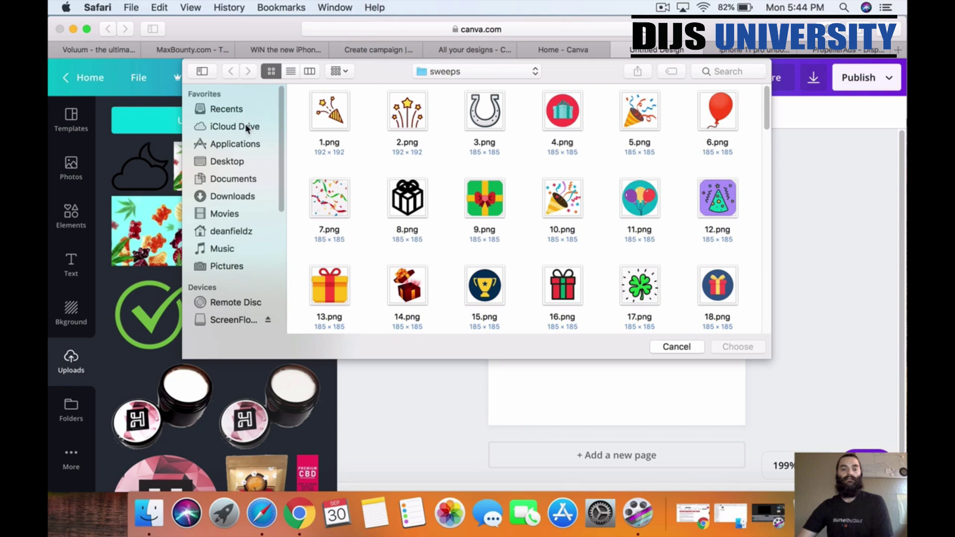
pyautogui.click(236, 162)
pyautogui.doubleClick(317, 113)
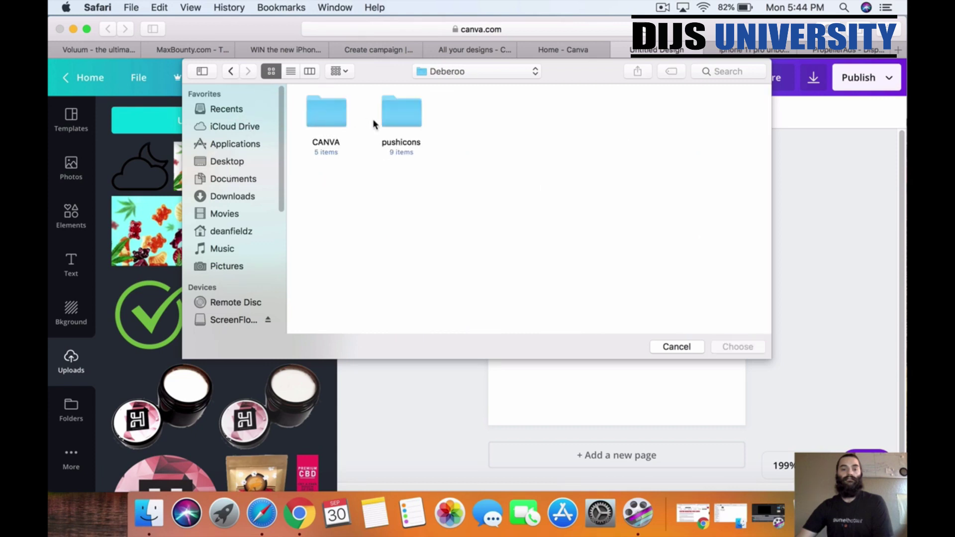
pyautogui.doubleClick(328, 126)
pyautogui.moveTo(675, 165); pyautogui.dragTo(338, 149)
pyautogui.click(738, 346)
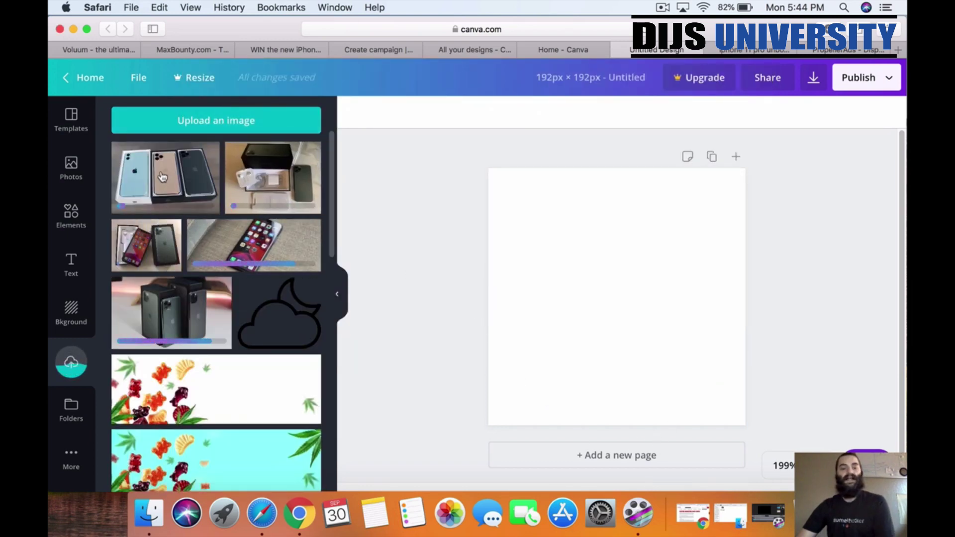
# Step: Try to fit the photo of the three boxed iPhones across the whole canvas, and delete it
pyautogui.click(192, 199)
pyautogui.moveTo(592, 299); pyautogui.dragTo(570, 241)
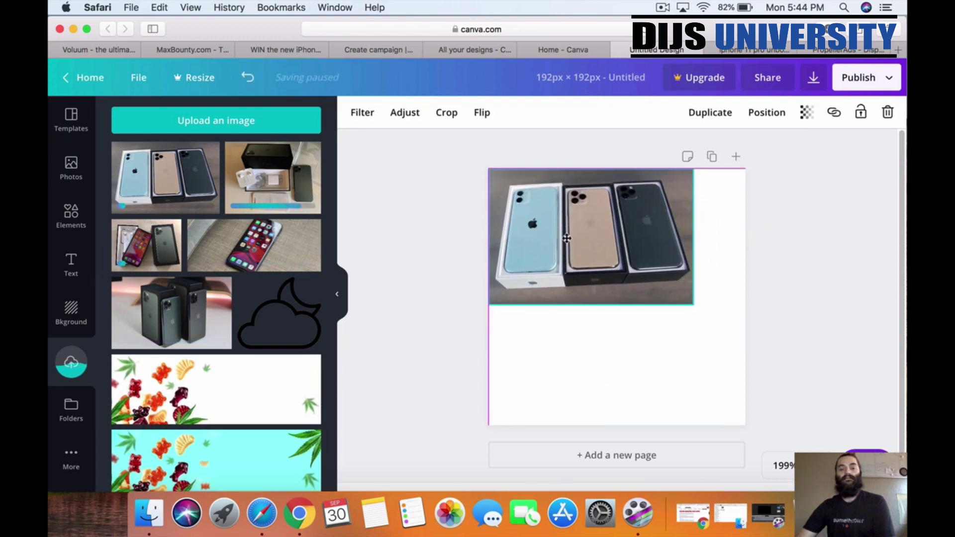
pyautogui.moveTo(697, 313); pyautogui.dragTo(745, 343)
pyautogui.moveTo(617, 341); pyautogui.dragTo(617, 433)
pyautogui.moveTo(628, 368); pyautogui.dragTo(665, 367)
pyautogui.moveTo(556, 354); pyautogui.dragTo(546, 347)
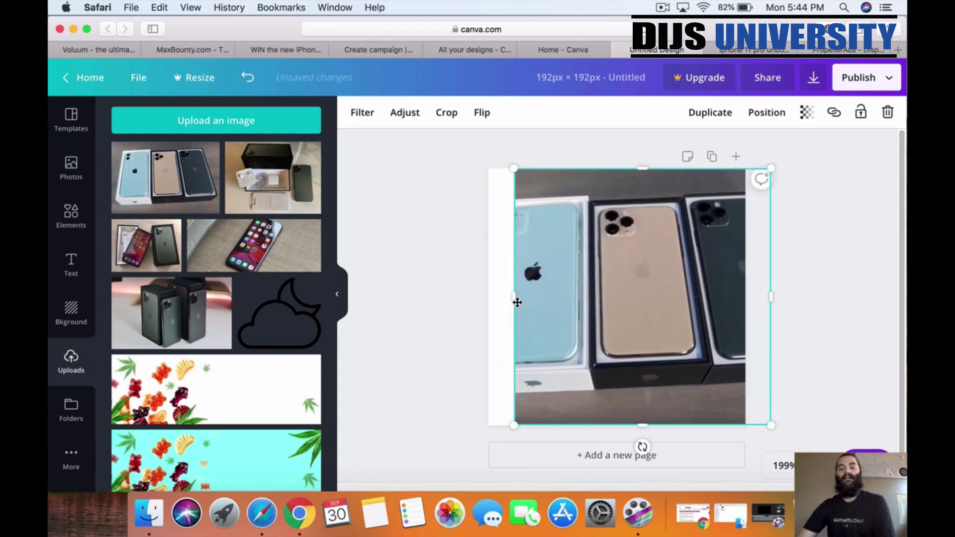
pyautogui.moveTo(519, 306); pyautogui.dragTo(465, 308)
pyautogui.moveTo(556, 303); pyautogui.dragTo(596, 298)
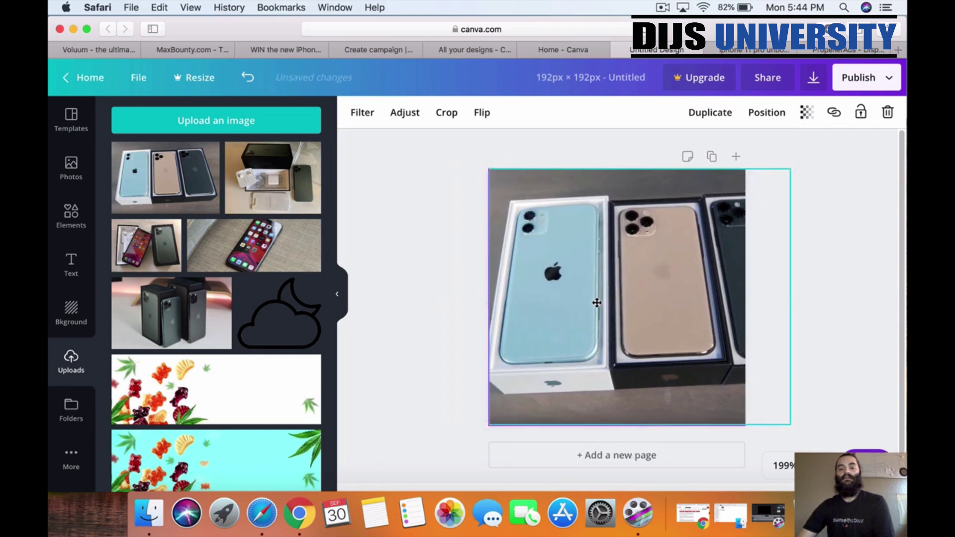
pyautogui.click(442, 326)
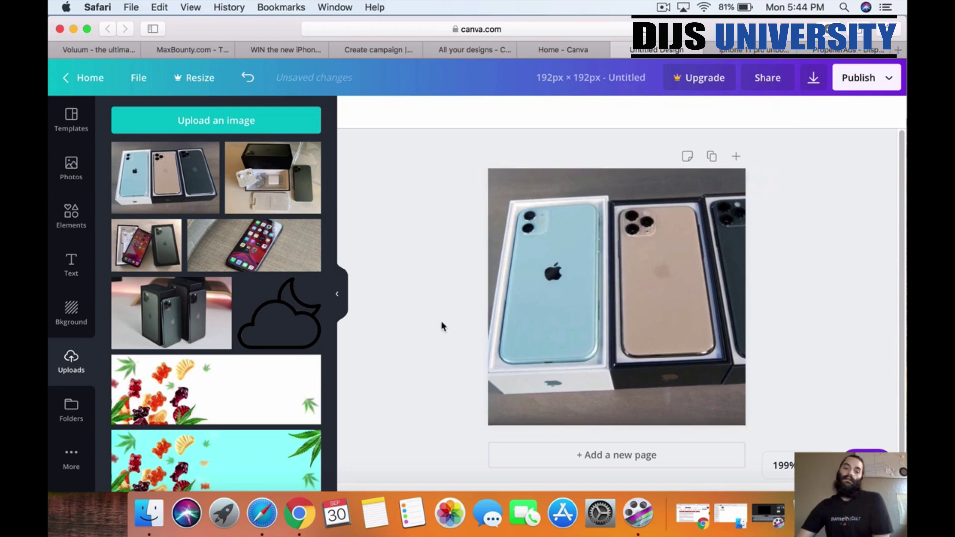
pyautogui.click(743, 261)
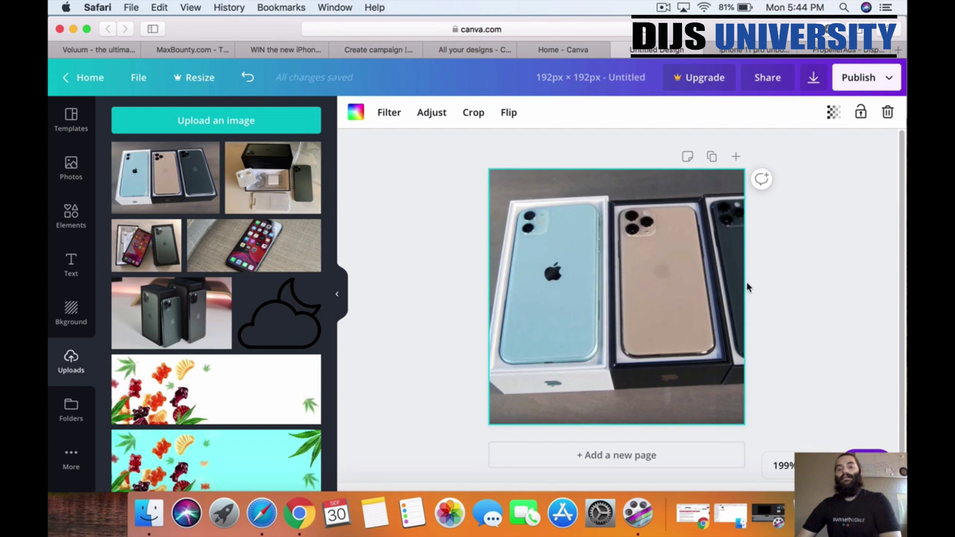
pyautogui.press('Delete')
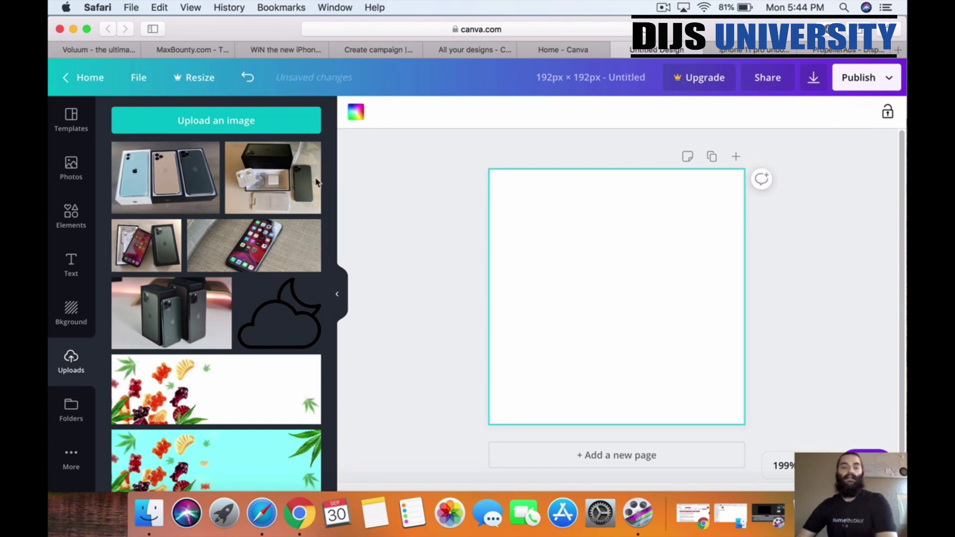
# Step: Add the photo of the iPhone with its open box and accessories, and stretch it to fill the whole square canvas
pyautogui.click(284, 180)
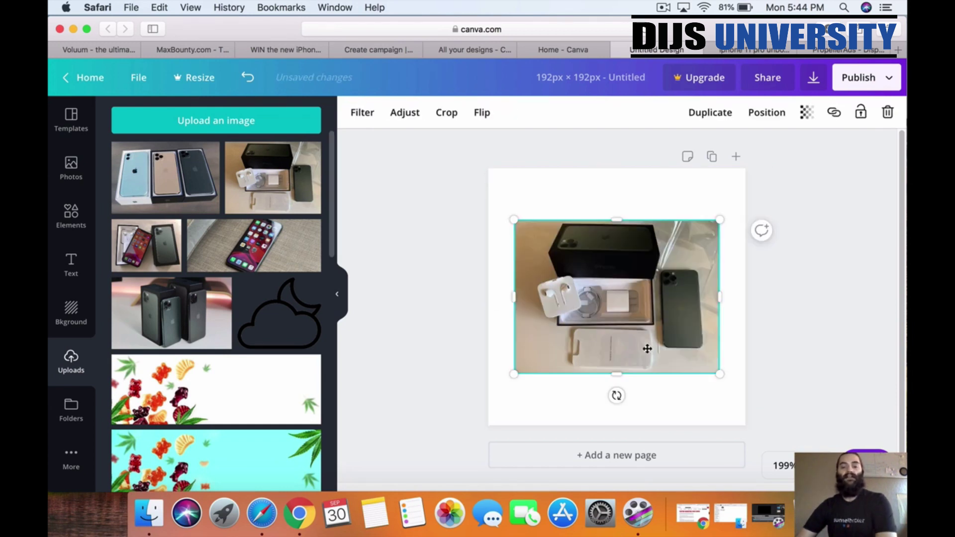
pyautogui.moveTo(645, 348); pyautogui.dragTo(627, 297)
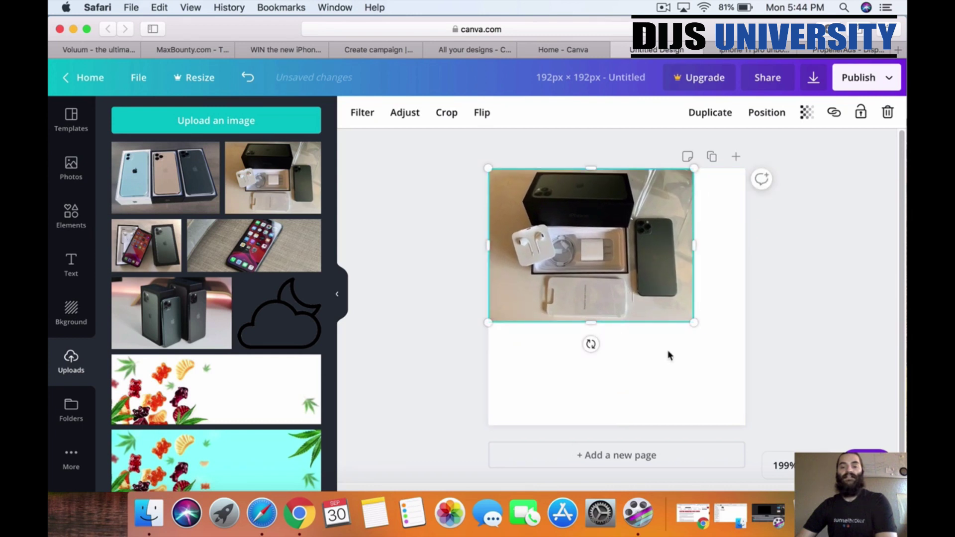
pyautogui.moveTo(596, 330); pyautogui.dragTo(593, 440)
pyautogui.moveTo(629, 393); pyautogui.dragTo(629, 392)
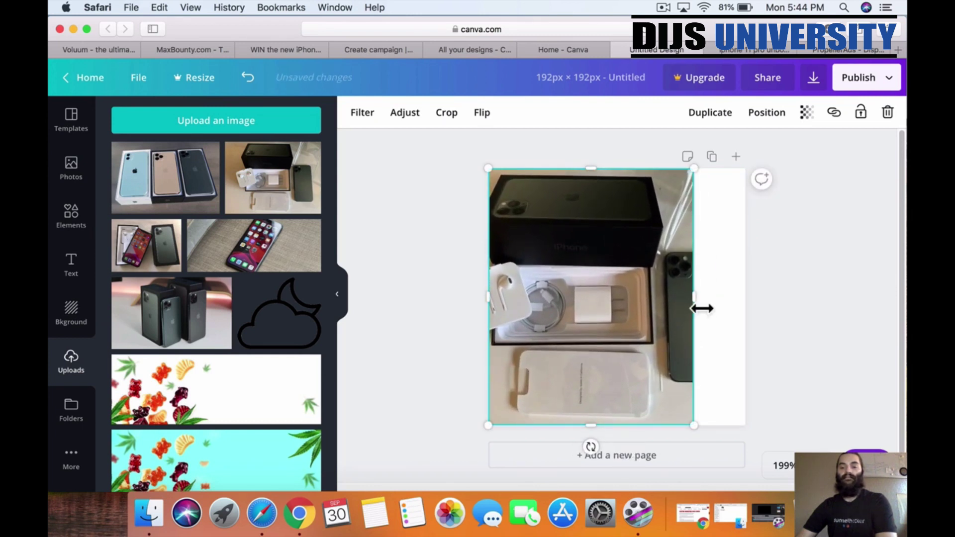
pyautogui.moveTo(702, 309); pyautogui.dragTo(757, 305)
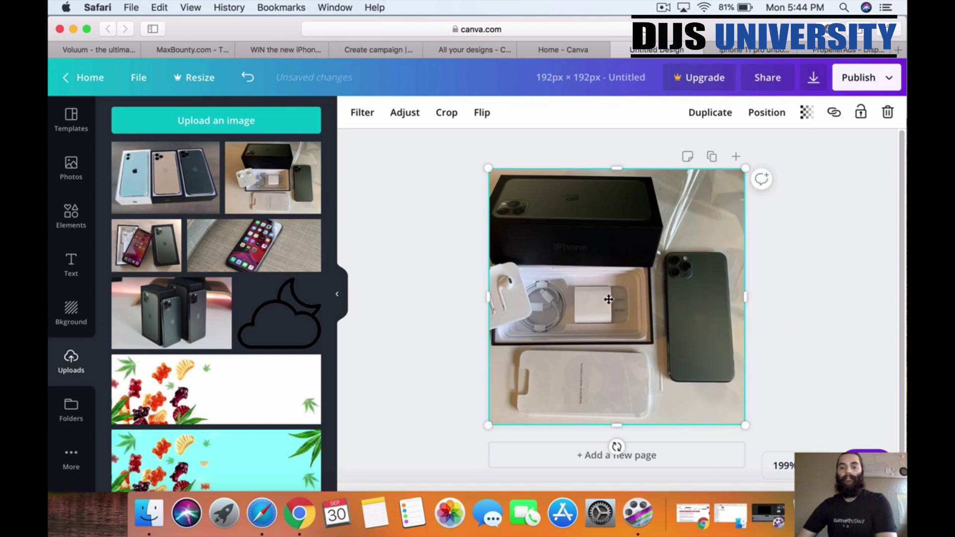
# Step: Shift the accessories photo rightward within its crop frame to show more of the earphones while keeping most of the phone
pyautogui.doubleClick(609, 299)
pyautogui.moveTo(609, 299)
pyautogui.mouseDown()
pyautogui.moveTo(632, 297)
pyautogui.moveTo(604, 298)
pyautogui.moveTo(612, 293)
pyautogui.mouseUp()
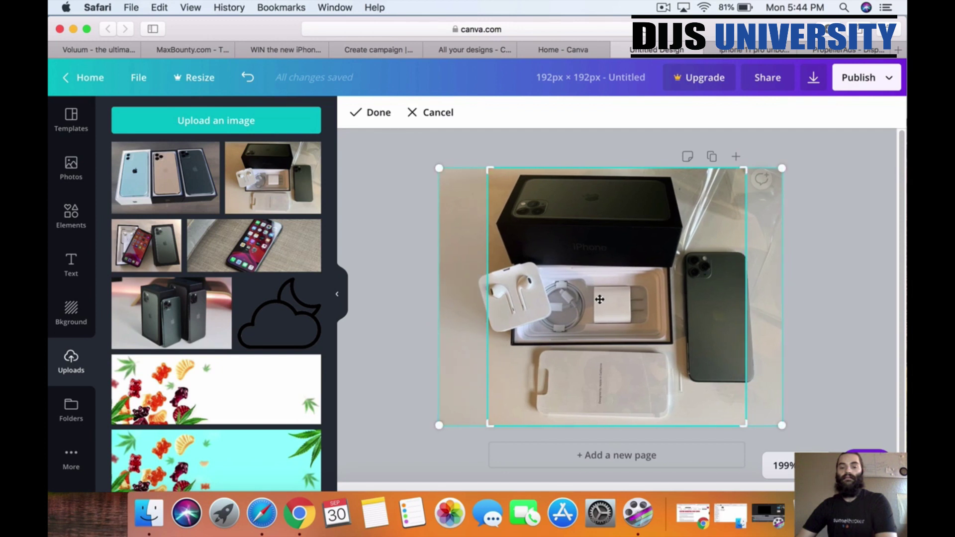
pyautogui.click(422, 264)
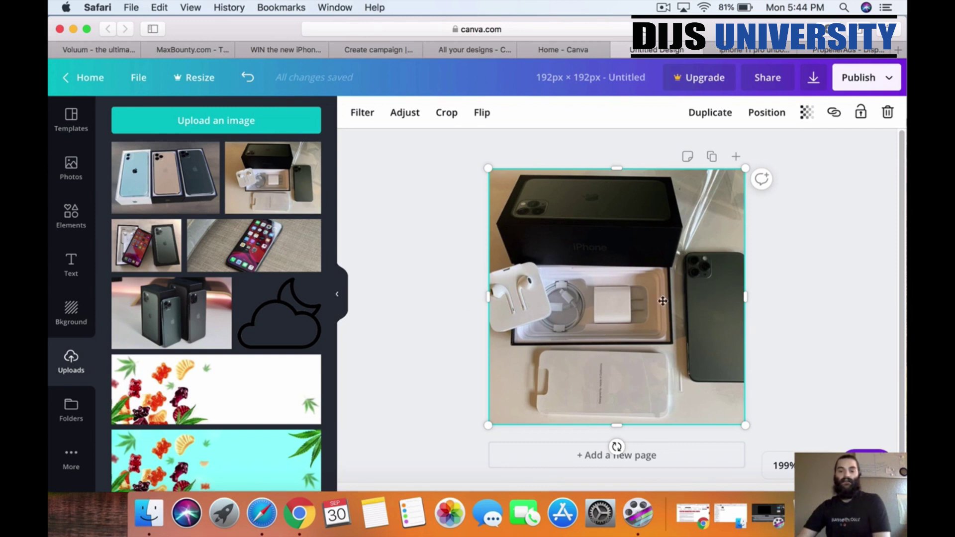
pyautogui.doubleClick(619, 316)
pyautogui.moveTo(601, 315); pyautogui.dragTo(607, 314)
pyautogui.click(422, 258)
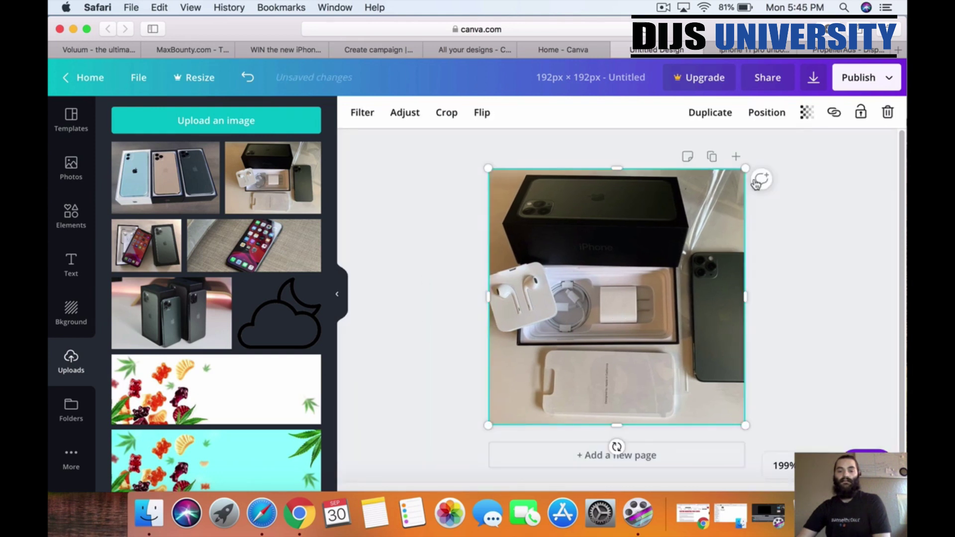
# Step: Download the accessories design as a PNG, and close the file preview and the Canva Pro offer
pyautogui.click(813, 82)
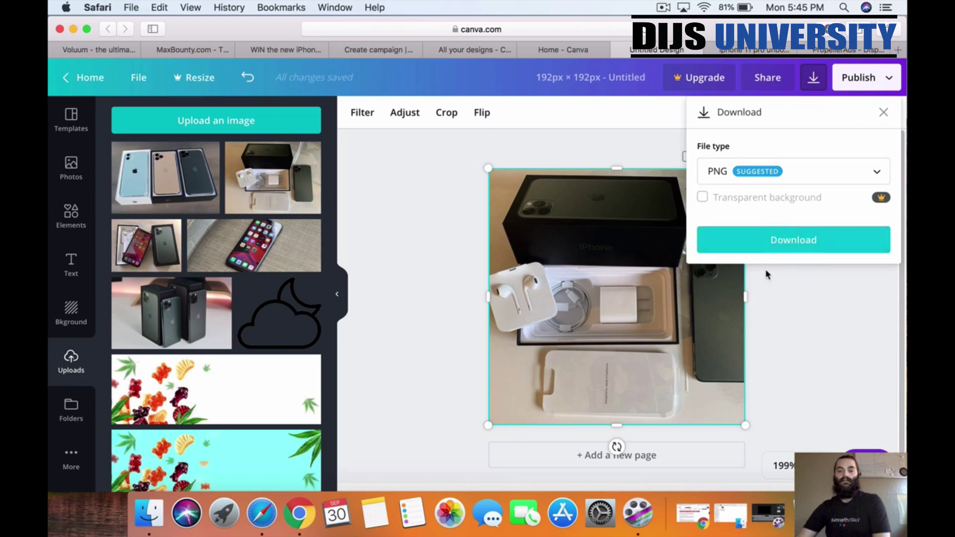
pyautogui.click(819, 241)
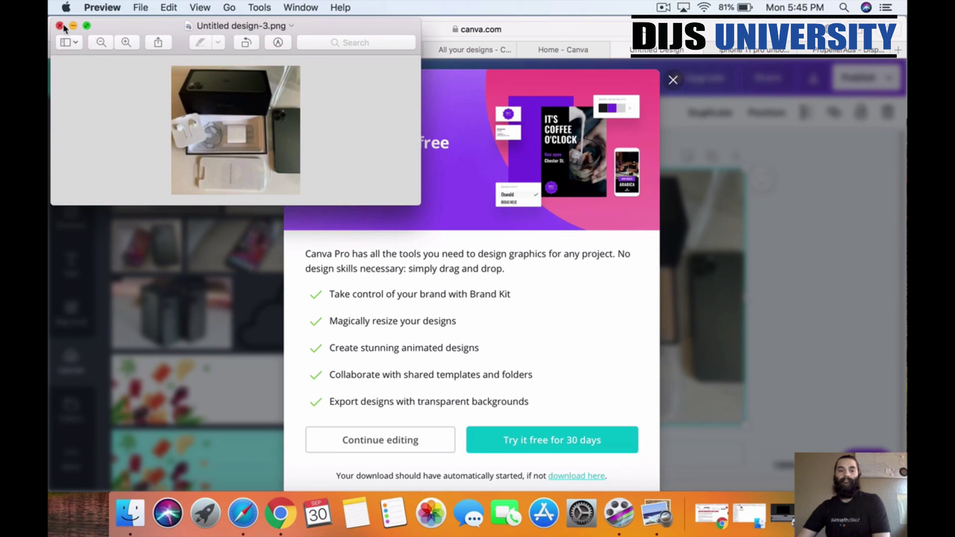
pyautogui.click(60, 26)
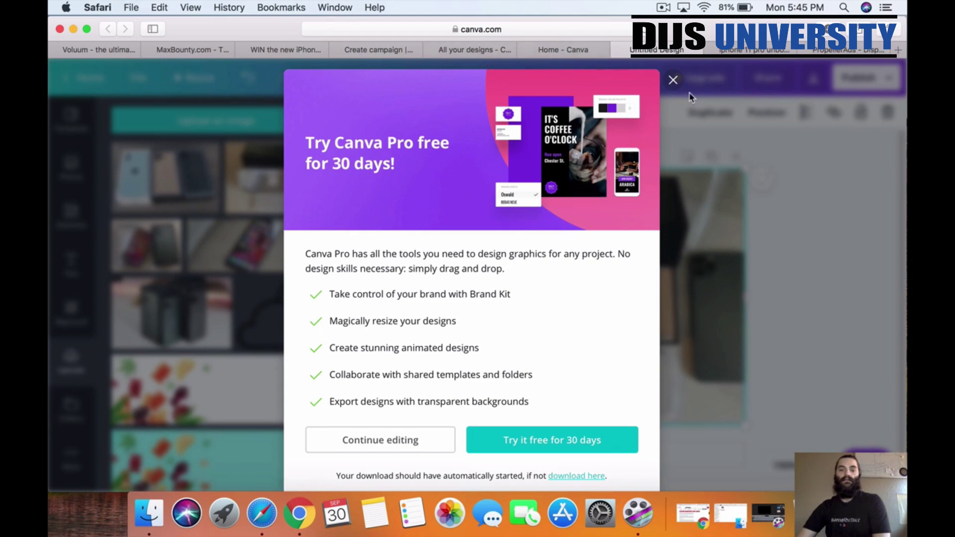
pyautogui.click(675, 81)
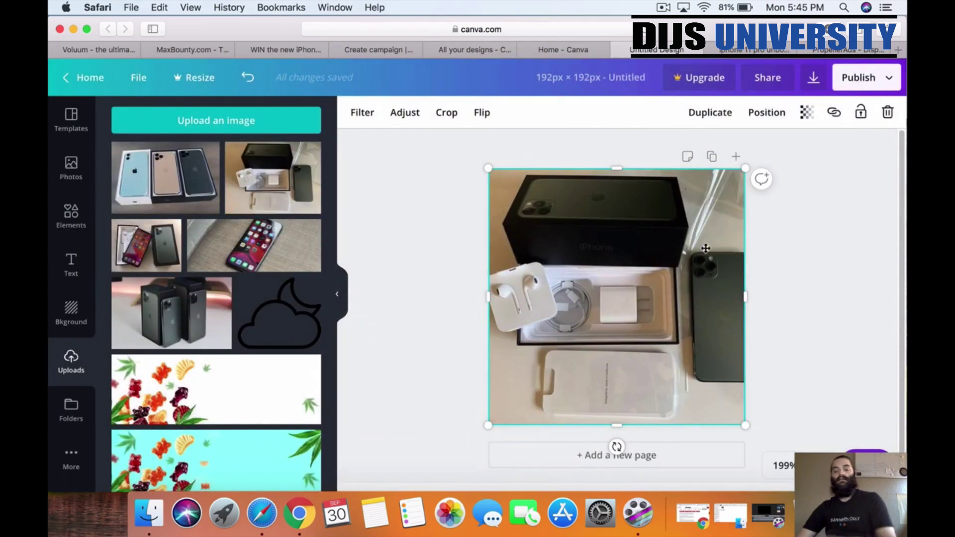
# Step: Replace the photo with the one of the lit iPhone leaning between two boxes, and enlarge it to cover the canvas
pyautogui.press('Delete')
pyautogui.click(129, 256)
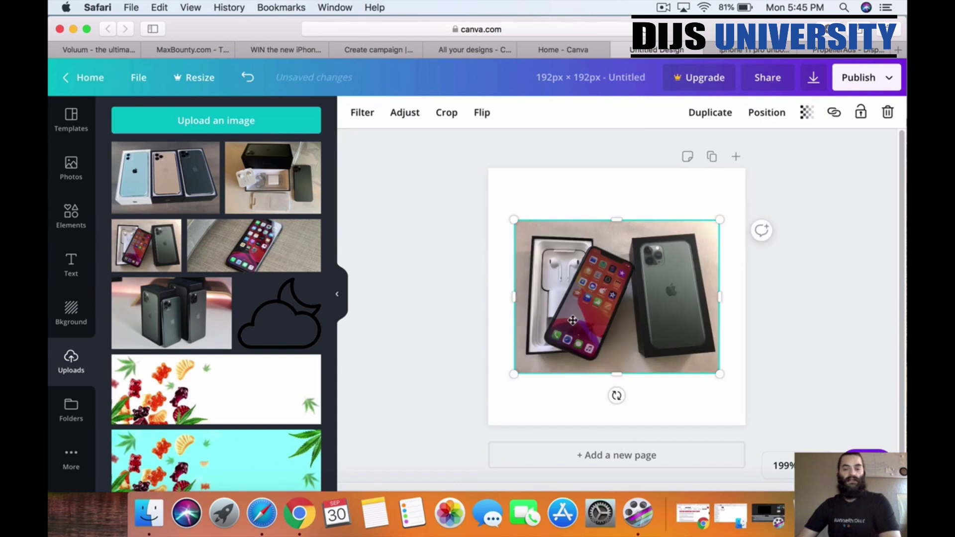
pyautogui.moveTo(604, 310); pyautogui.dragTo(579, 264)
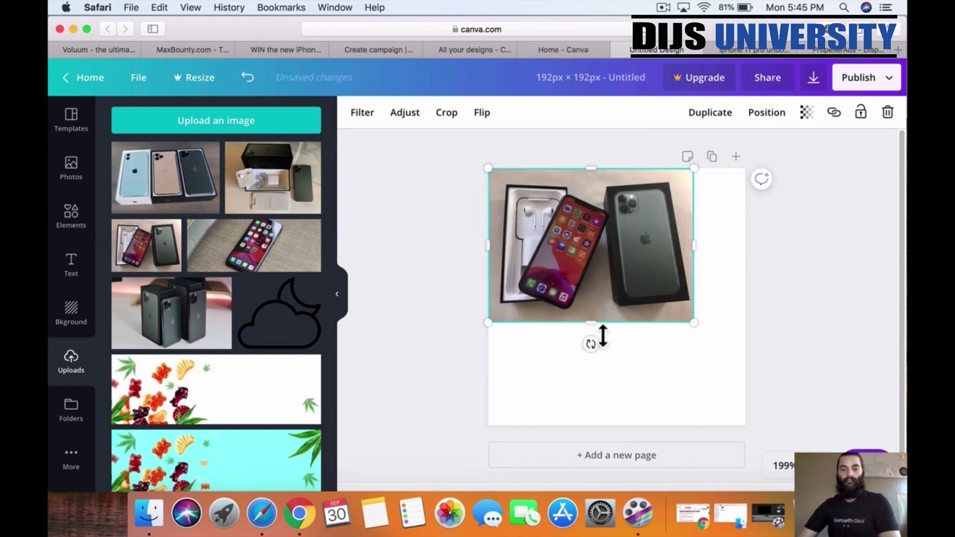
pyautogui.moveTo(602, 336); pyautogui.dragTo(607, 414)
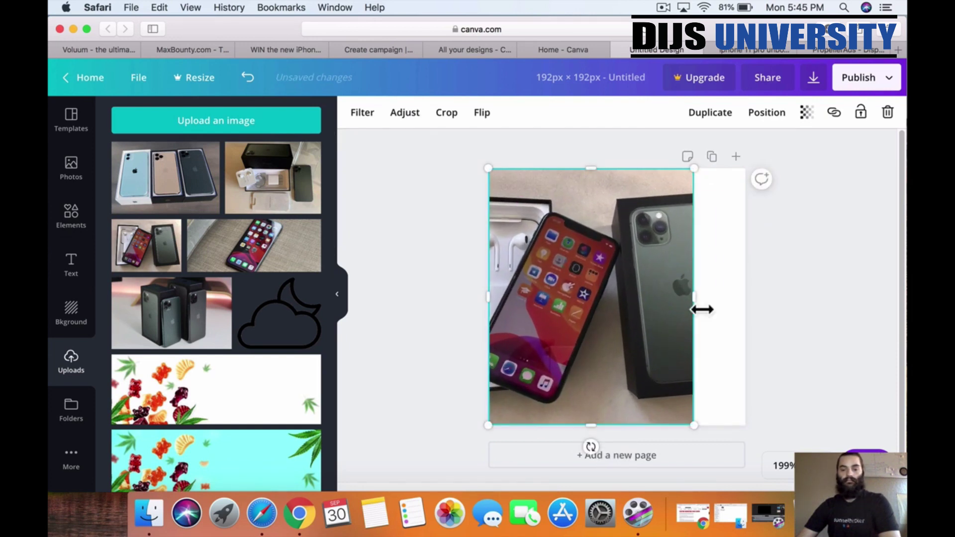
pyautogui.moveTo(702, 310); pyautogui.dragTo(754, 309)
# Step: Shift the leaning-iPhone photo rightward within its crop frame to bring the open earphone box fully into the image
pyautogui.doubleClick(672, 304)
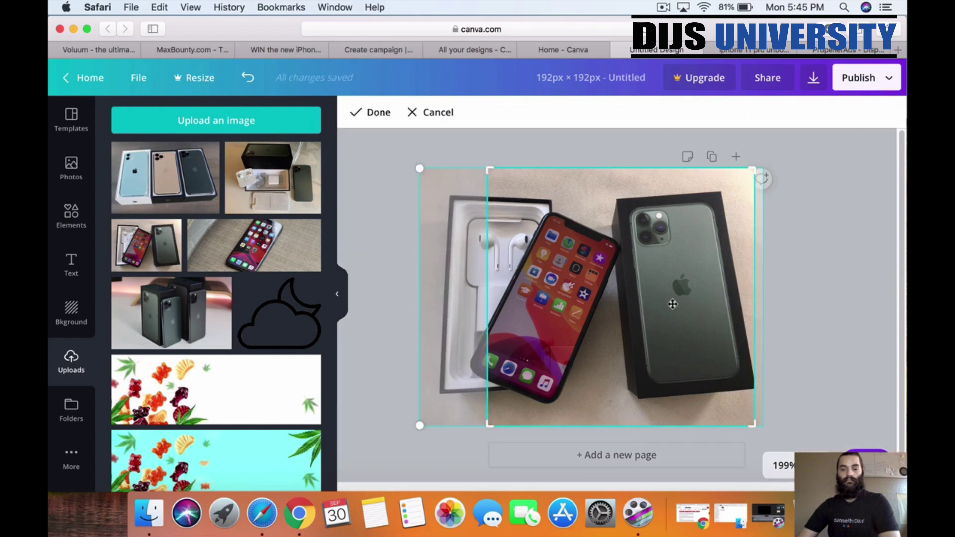
pyautogui.moveTo(672, 304); pyautogui.dragTo(701, 304)
pyautogui.click(409, 217)
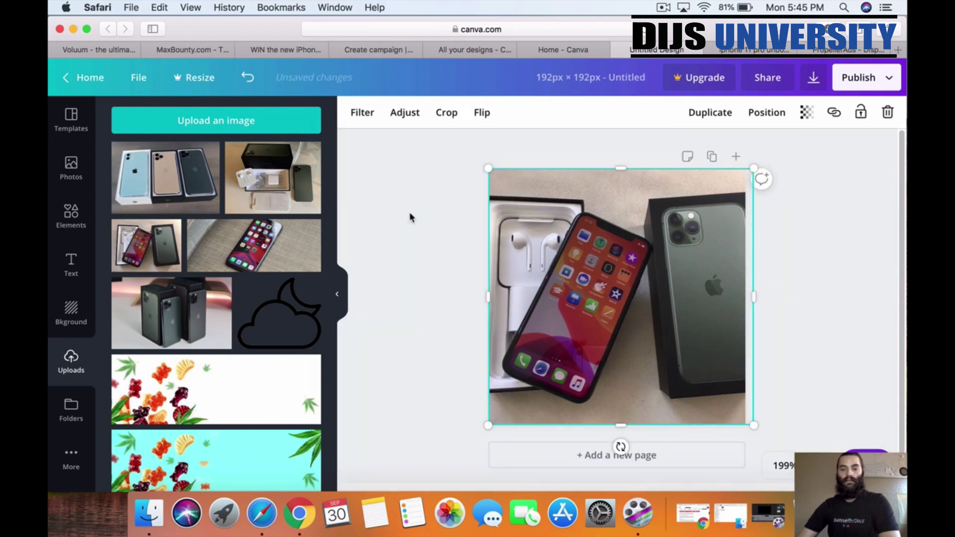
pyautogui.doubleClick(555, 270)
pyautogui.moveTo(556, 270); pyautogui.dragTo(569, 276)
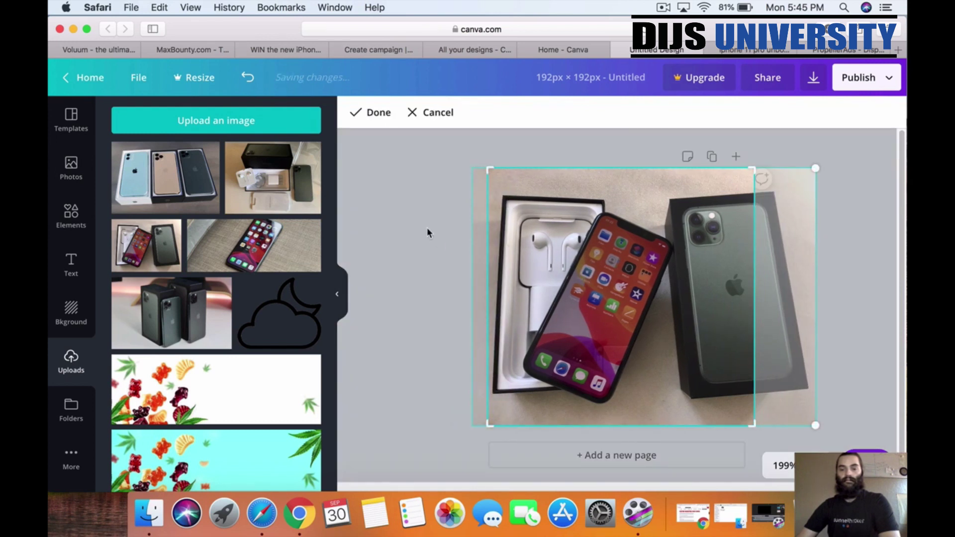
pyautogui.click(427, 233)
# Step: Fine-tune the crop by nudging the photo slightly leftward to balance the earphone box and the green iPhone box
pyautogui.doubleClick(607, 271)
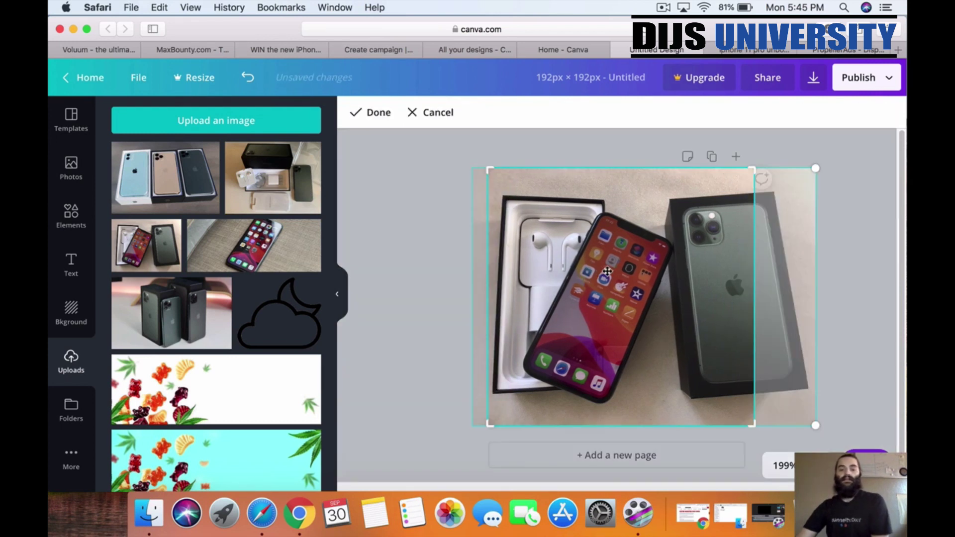
pyautogui.moveTo(607, 272); pyautogui.dragTo(588, 272)
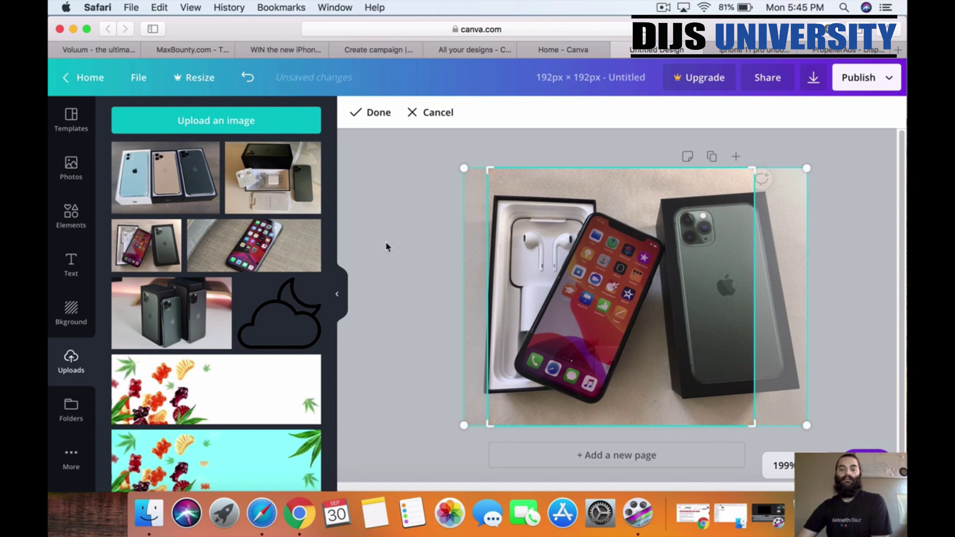
pyautogui.click(401, 241)
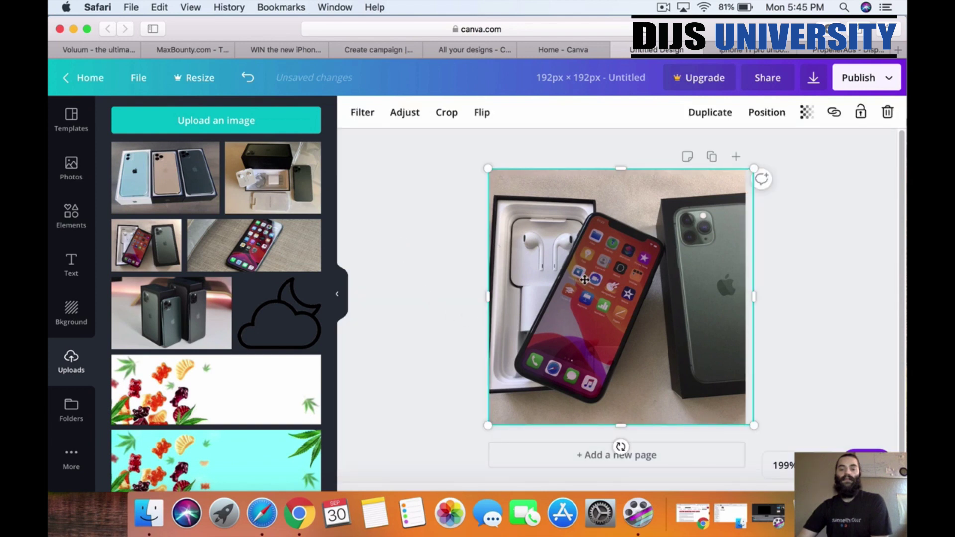
pyautogui.doubleClick(647, 294)
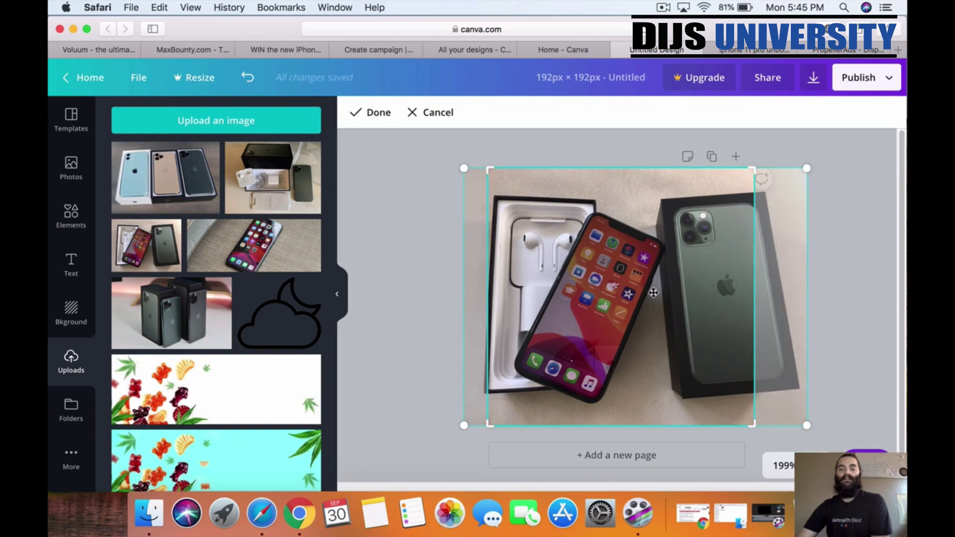
pyautogui.moveTo(648, 293); pyautogui.dragTo(647, 293)
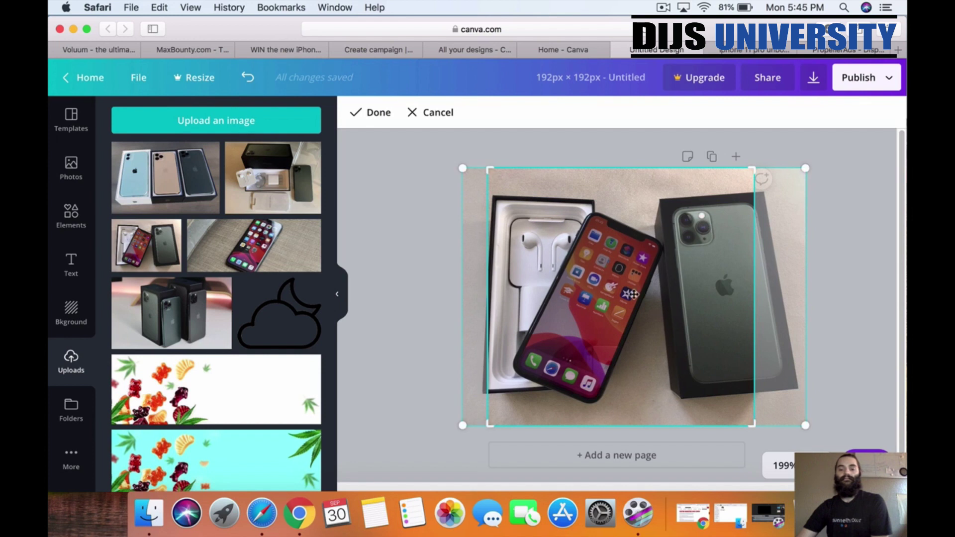
pyautogui.click(438, 294)
pyautogui.doubleClick(647, 309)
pyautogui.moveTo(640, 309); pyautogui.dragTo(636, 309)
pyautogui.click(430, 297)
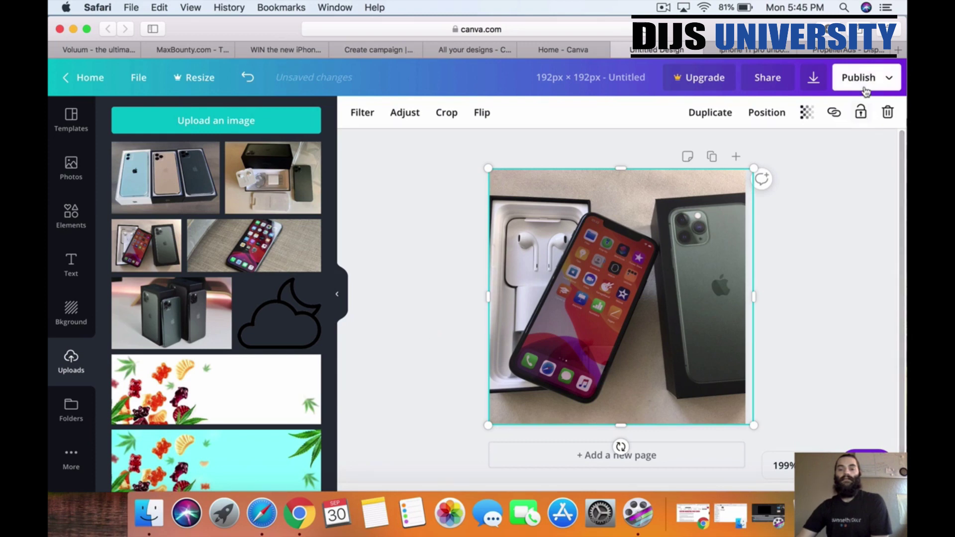
# Step: Download the leaning-iPhone design as a PNG, and dismiss the file preview and the Canva Pro offer
pyautogui.click(821, 85)
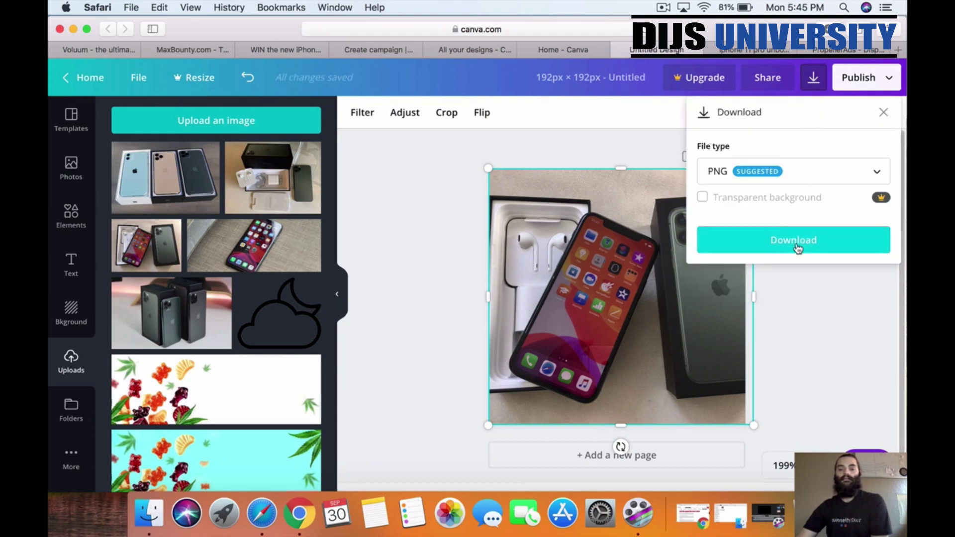
pyautogui.click(787, 252)
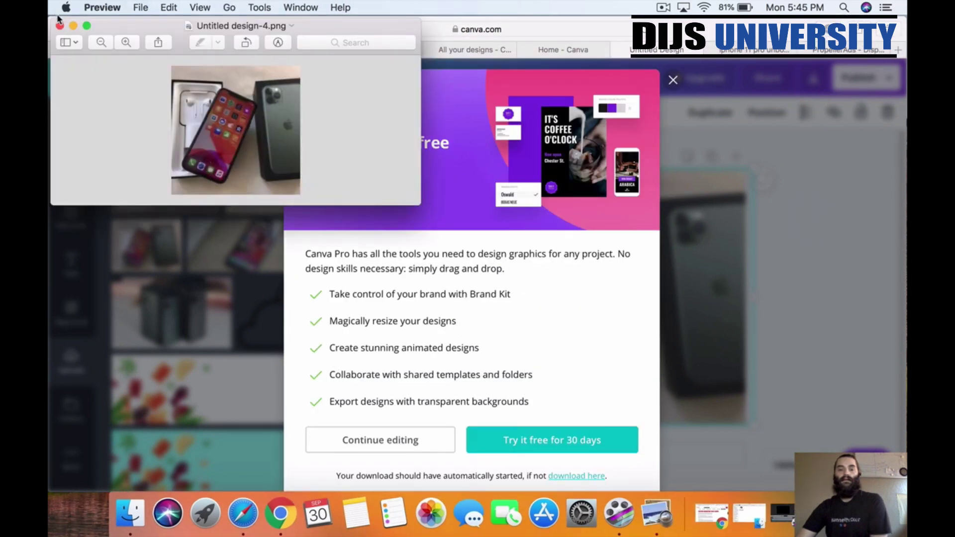
pyautogui.click(59, 26)
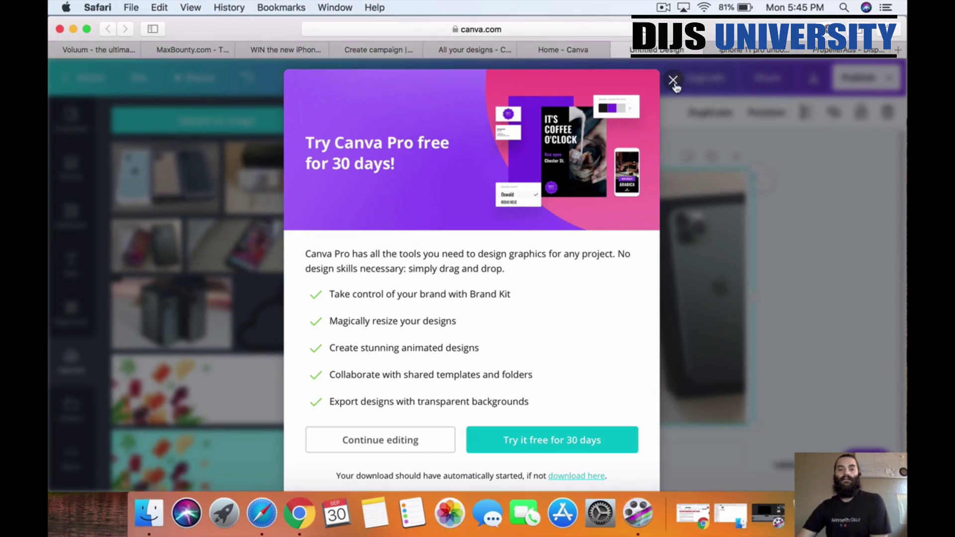
pyautogui.click(673, 79)
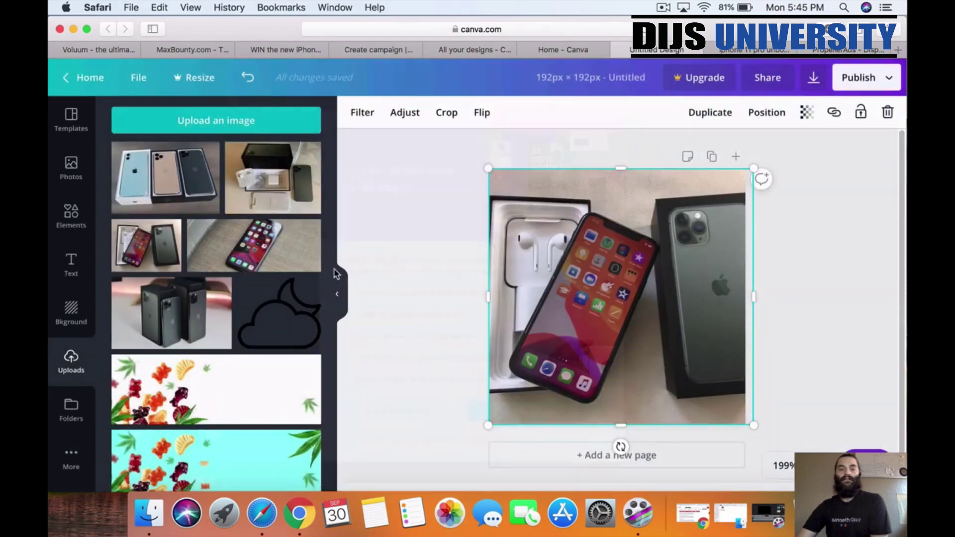
# Step: Replace the photo with the one of two iPhones standing against their black boxes, and enlarge it to cover the canvas
pyautogui.click(173, 325)
pyautogui.click(673, 218)
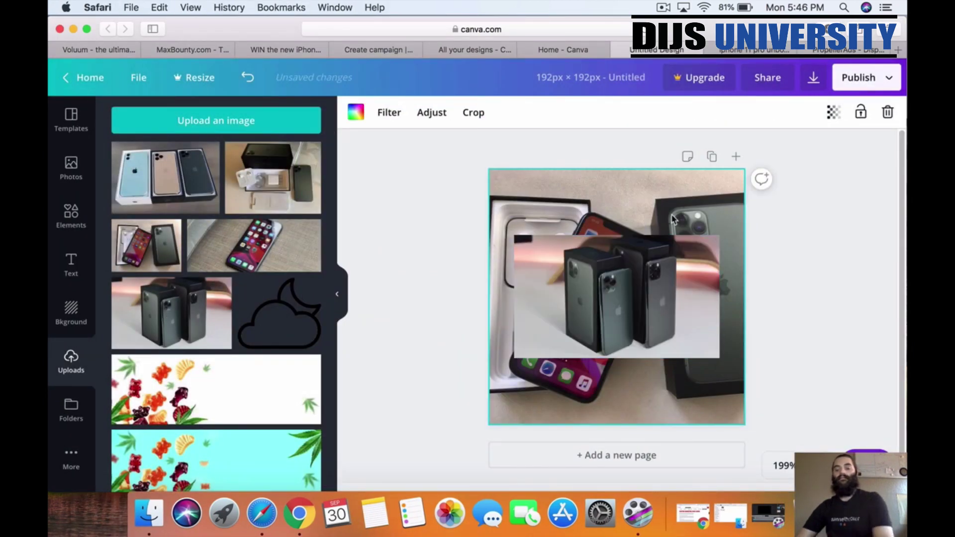
pyautogui.press('Delete')
pyautogui.moveTo(655, 330); pyautogui.dragTo(613, 253)
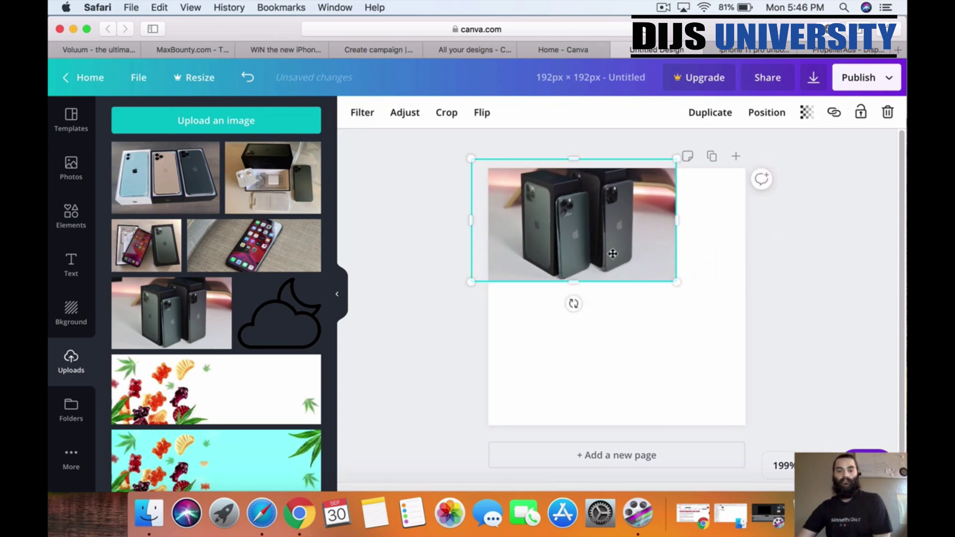
pyautogui.moveTo(573, 282); pyautogui.dragTo(576, 438)
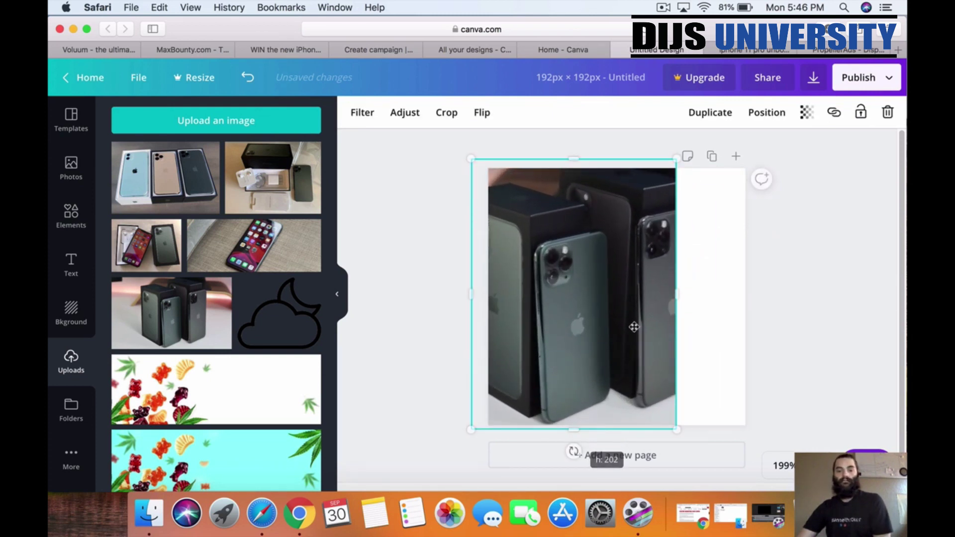
pyautogui.moveTo(689, 302); pyautogui.dragTo(750, 300)
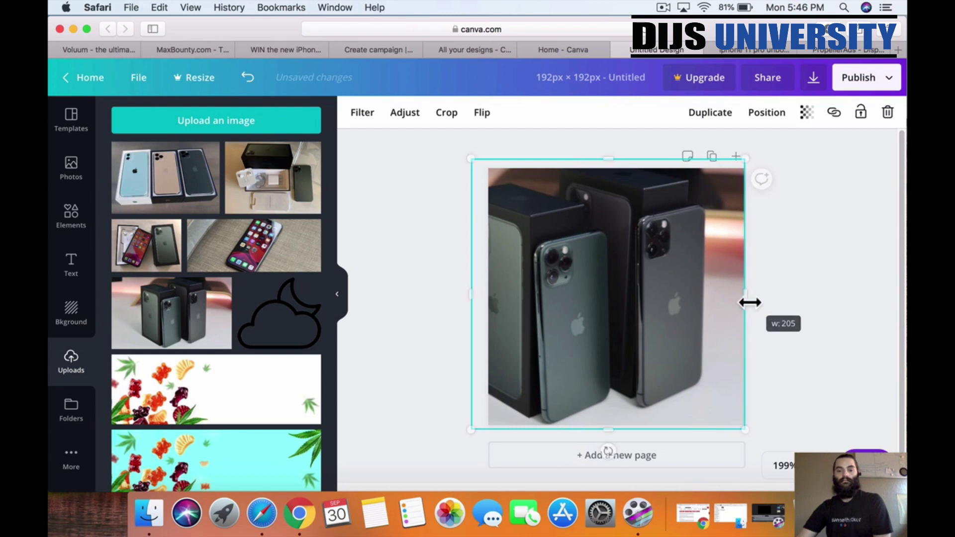
# Step: Shift the photo rightward within its crop frame to bring the whole front box and both iPhones into the canvas
pyautogui.doubleClick(666, 290)
pyautogui.moveTo(663, 291); pyautogui.dragTo(678, 291)
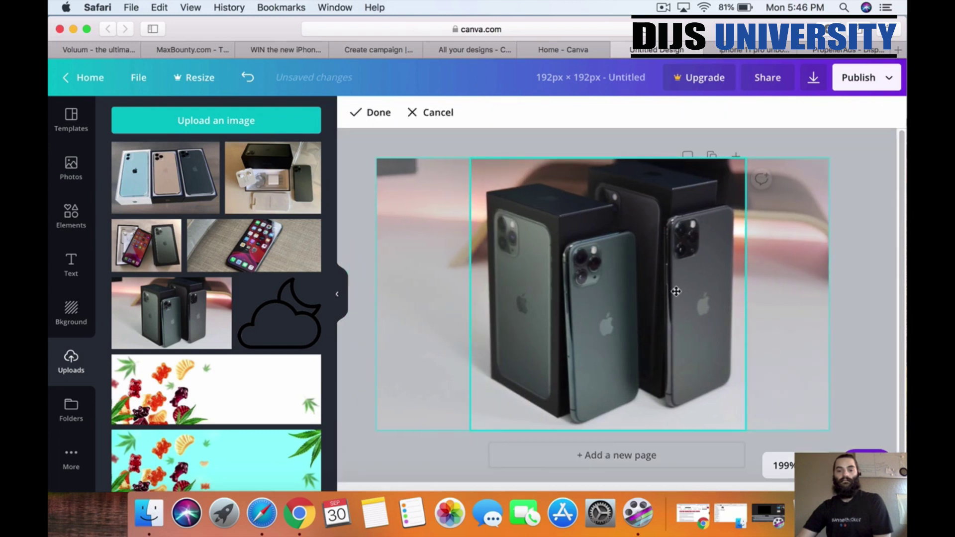
pyautogui.click(568, 144)
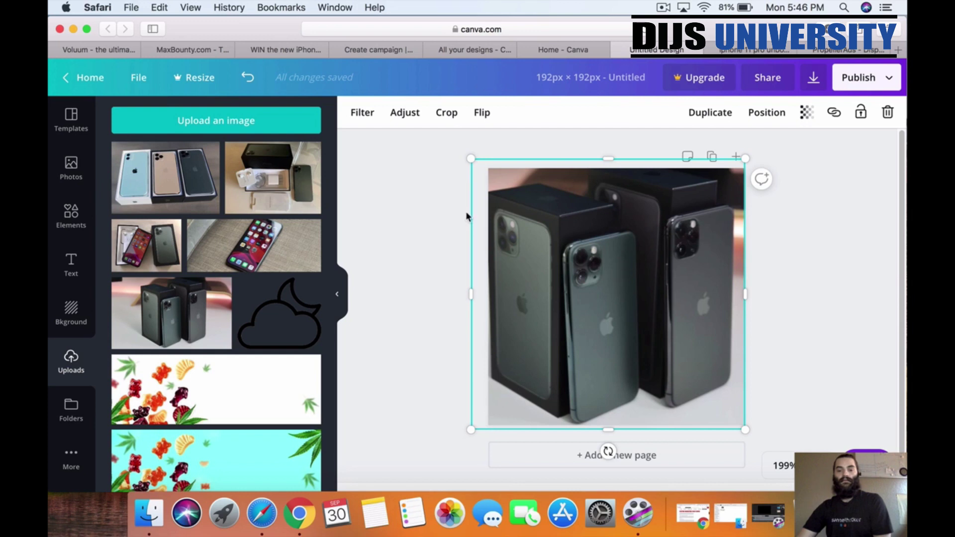
pyautogui.click(422, 220)
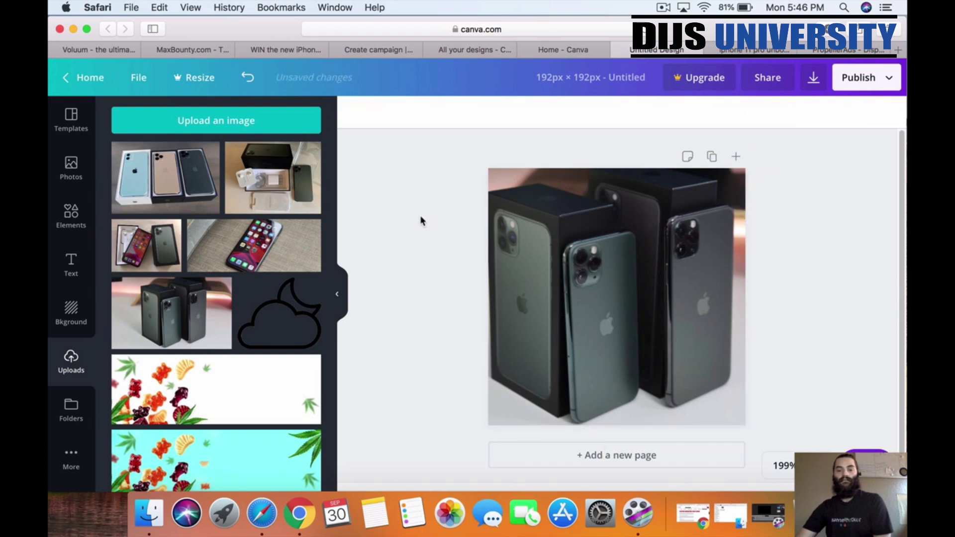
pyautogui.doubleClick(616, 273)
pyautogui.moveTo(617, 274); pyautogui.dragTo(626, 271)
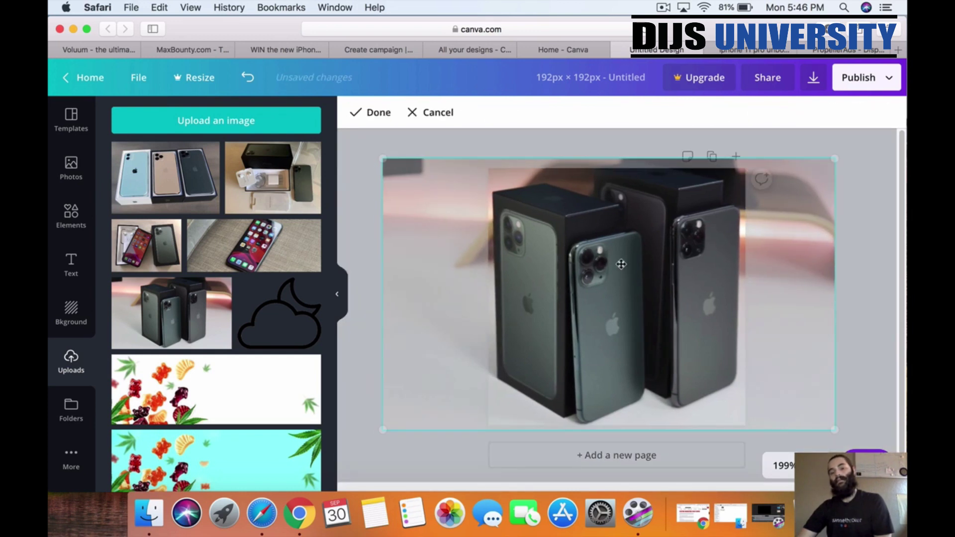
pyautogui.click(540, 132)
# Step: Shrink the photo slightly within its crop to fit the canvas height, and nudge it leftward to centre the boxes and phones
pyautogui.doubleClick(501, 182)
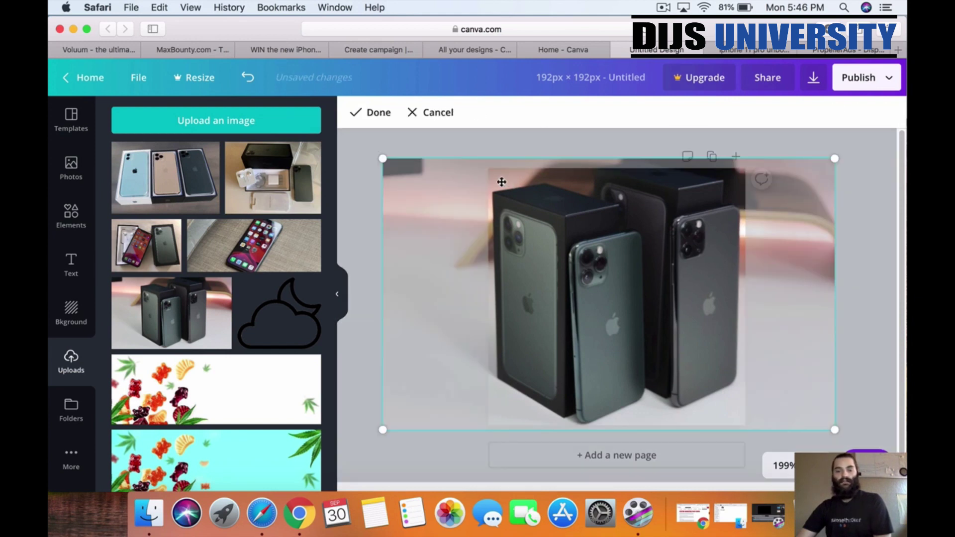
pyautogui.moveTo(396, 163); pyautogui.dragTo(417, 169)
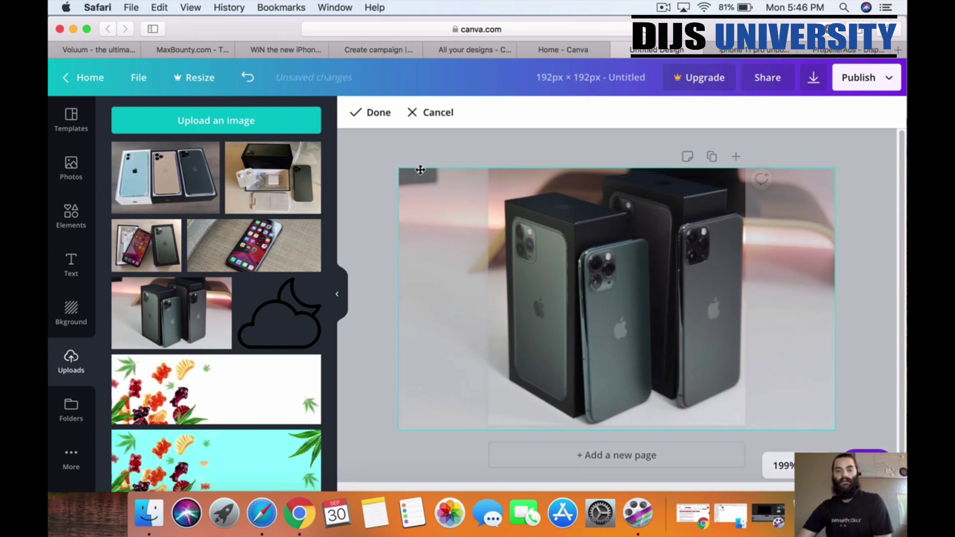
pyautogui.click(512, 139)
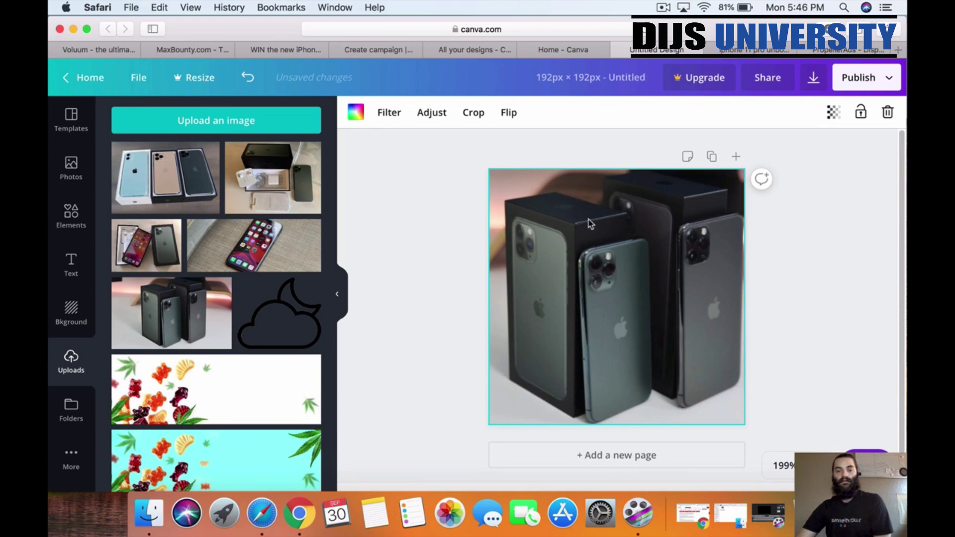
pyautogui.doubleClick(609, 256)
pyautogui.moveTo(609, 256); pyautogui.dragTo(602, 257)
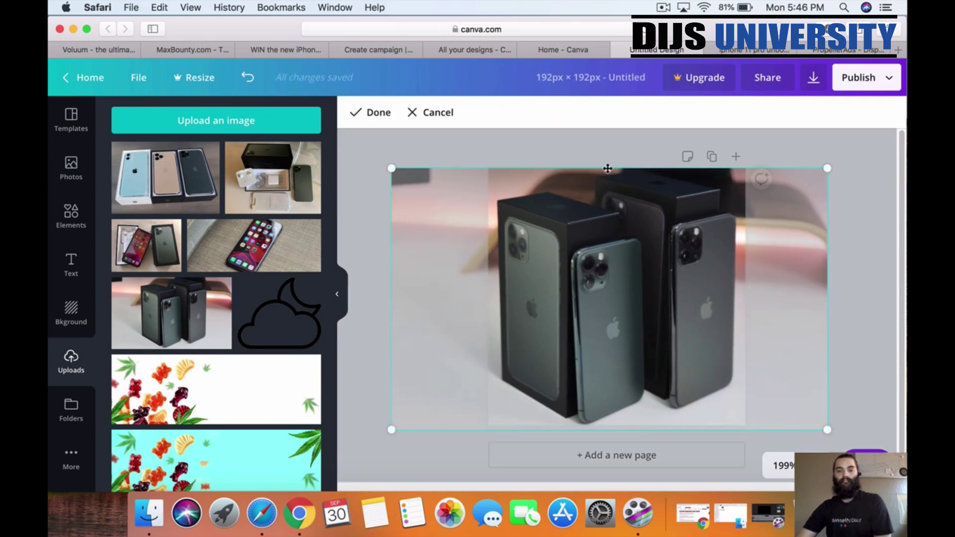
pyautogui.click(607, 166)
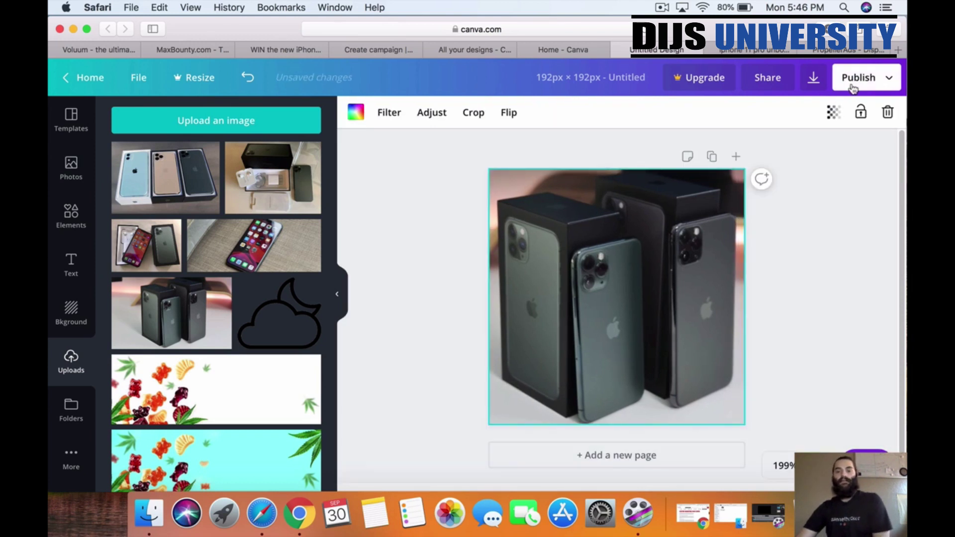
# Step: Download the design with the two standing iPhones as a PNG, and dismiss the file preview and the Canva Pro offer
pyautogui.click(814, 80)
pyautogui.click(794, 272)
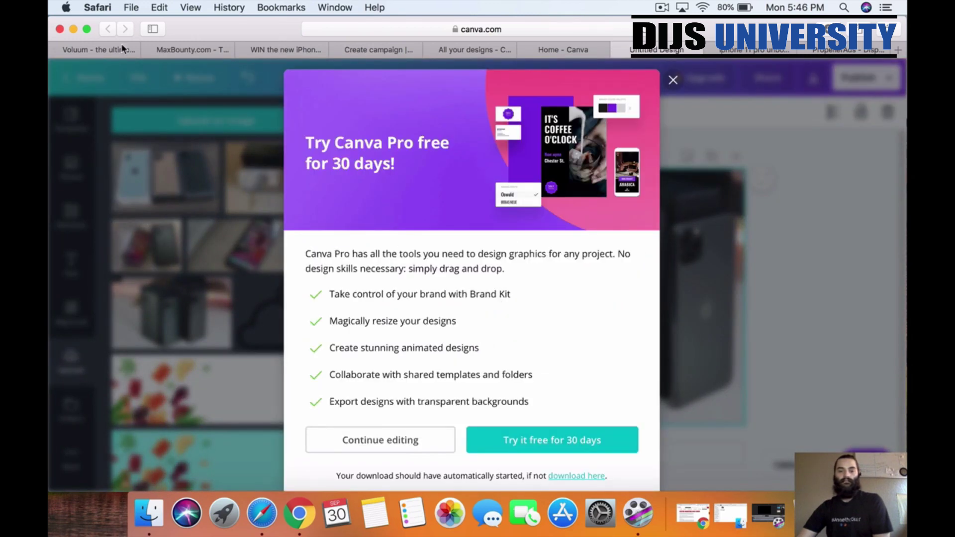
pyautogui.click(60, 26)
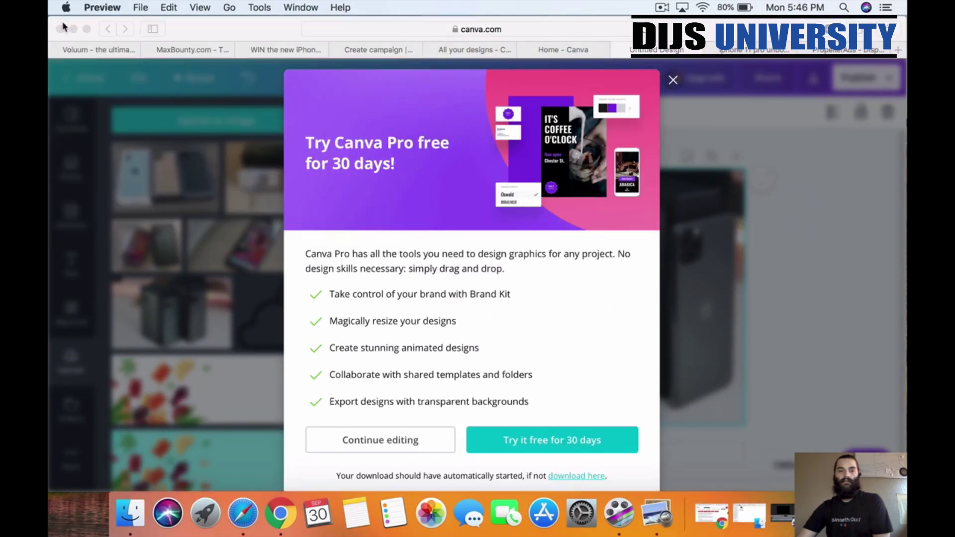
pyautogui.click(679, 87)
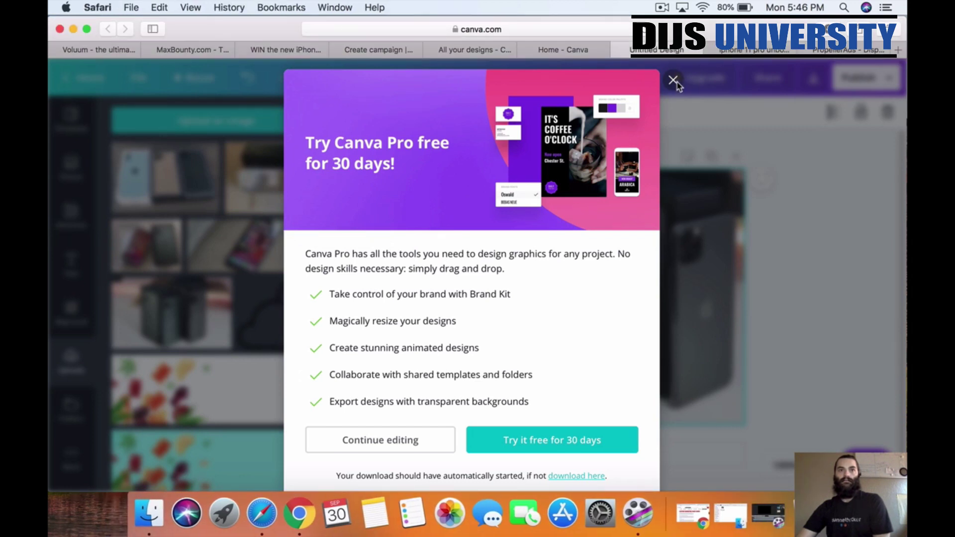
pyautogui.click(675, 81)
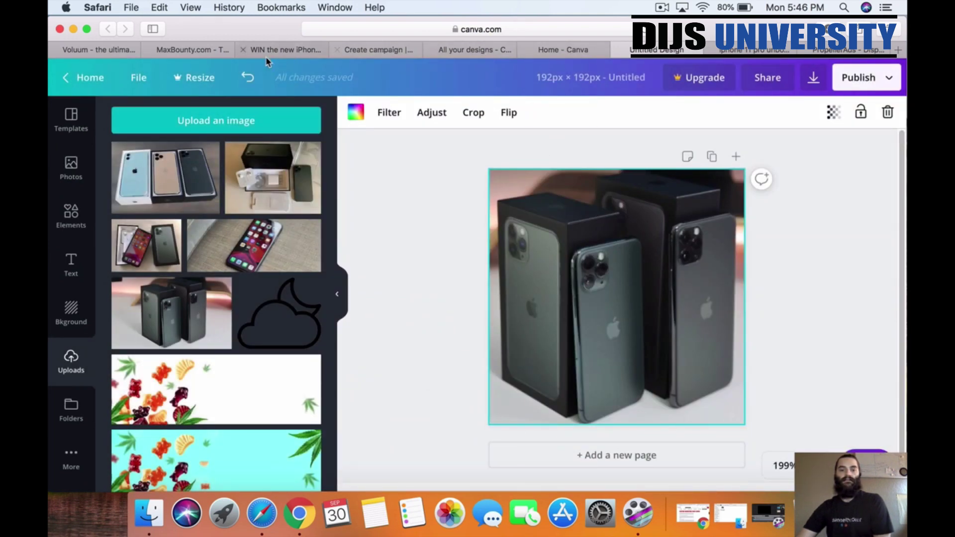
# Step: Switch to the PropellerAds campaign form and choose Untitled design-2.png from the Downloads folder as Creative 1's 192x192 image
pyautogui.click(289, 56)
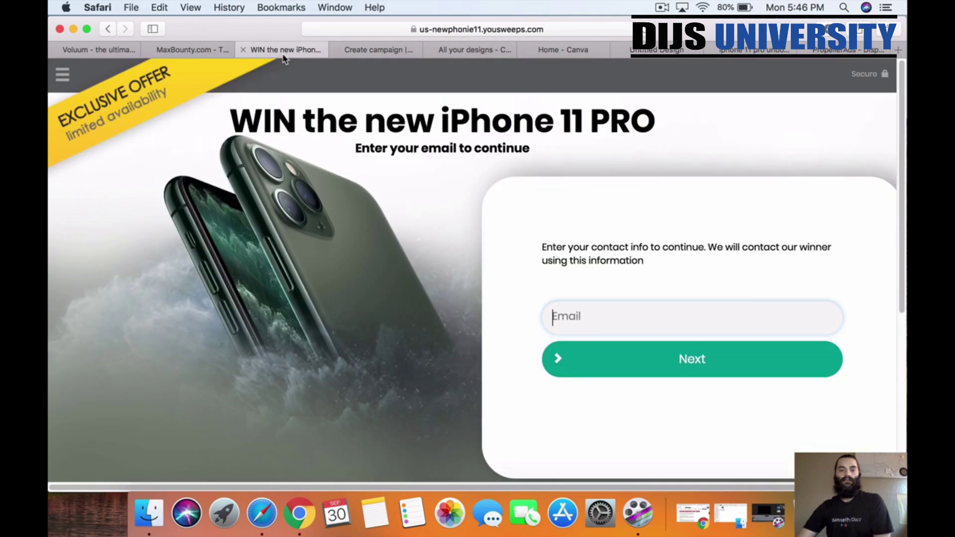
pyautogui.click(353, 51)
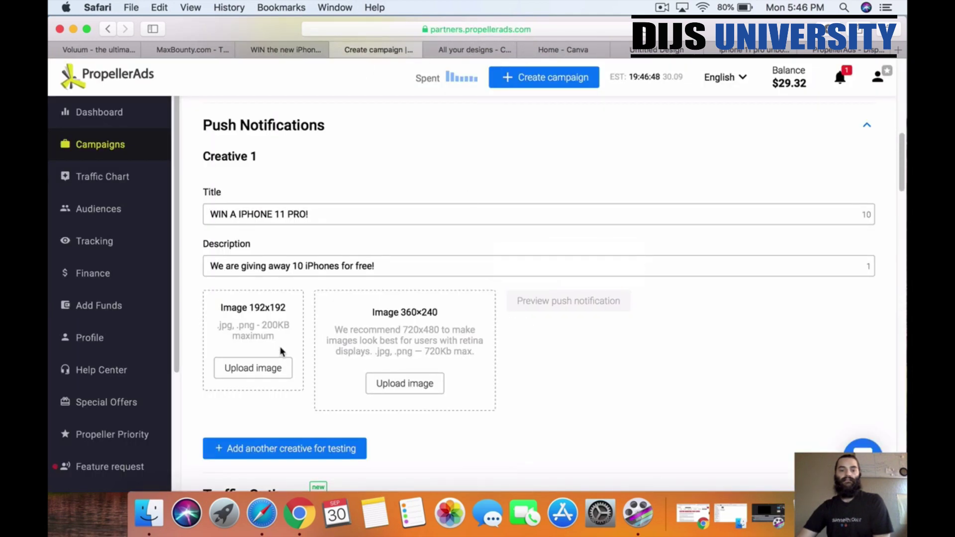
pyautogui.click(253, 368)
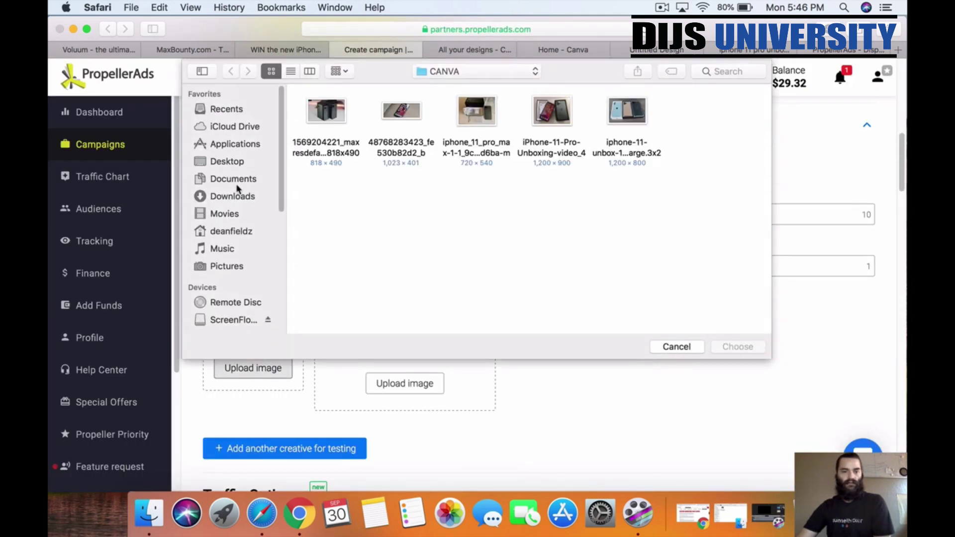
pyautogui.click(234, 179)
pyautogui.click(234, 197)
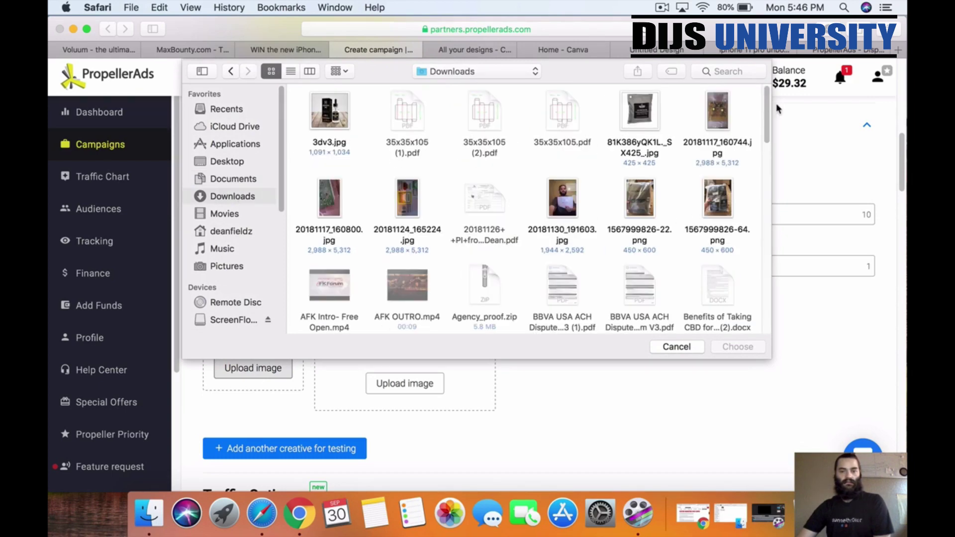
pyautogui.scroll(-10, 748, 187)
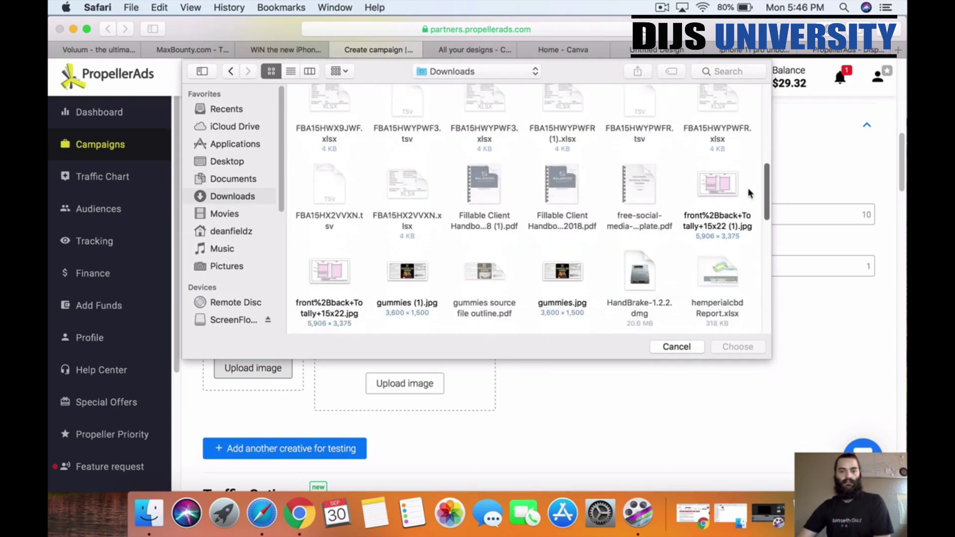
pyautogui.scroll(-15, 748, 187)
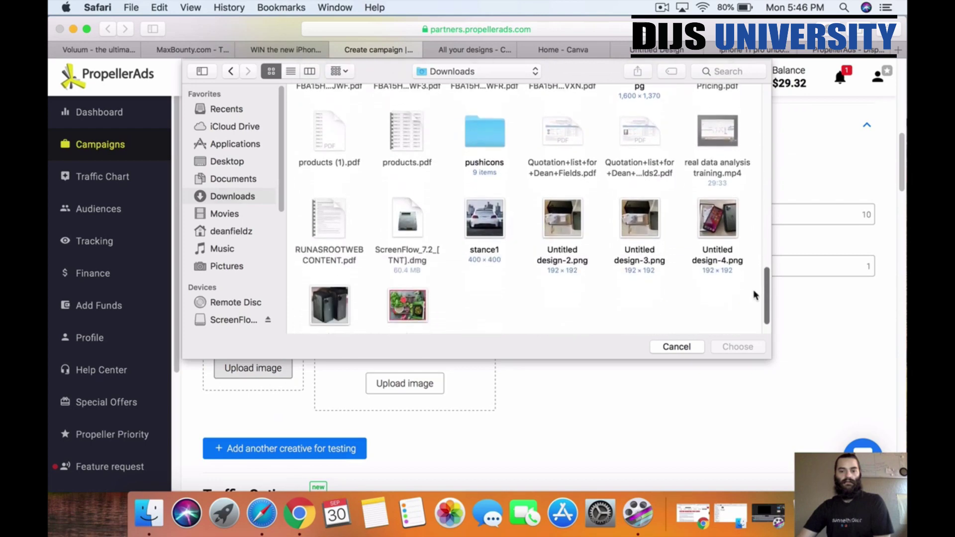
pyautogui.scroll(-2, 754, 299)
pyautogui.scroll(5, 753, 306)
pyautogui.scroll(-5, 750, 314)
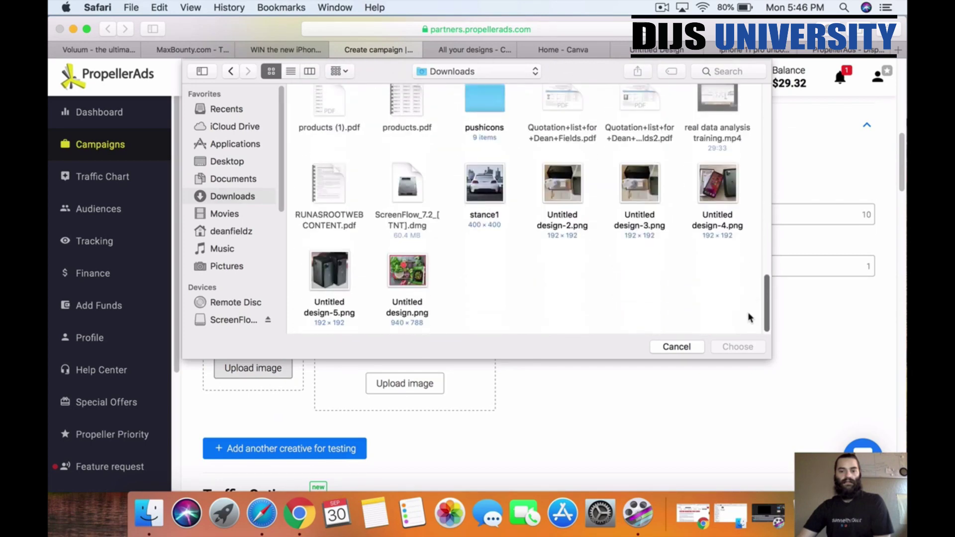
pyautogui.click(562, 209)
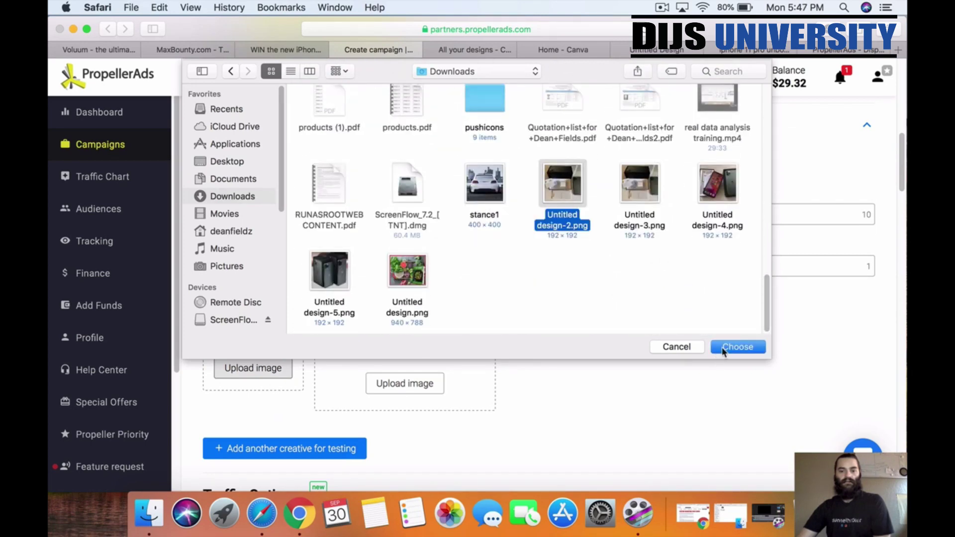
pyautogui.click(723, 347)
pyautogui.scroll(2, 713, 345)
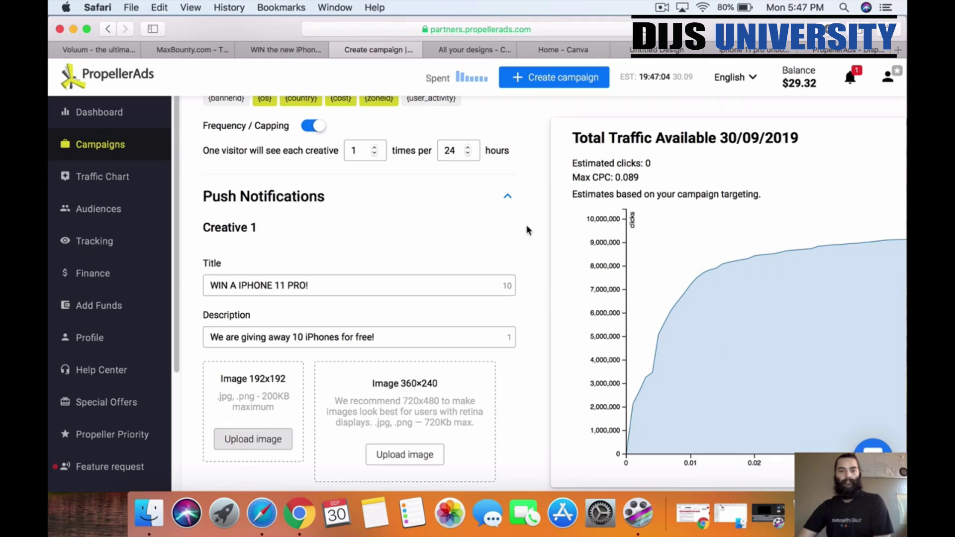
pyautogui.scroll(-2, 527, 230)
pyautogui.scroll(5, 527, 228)
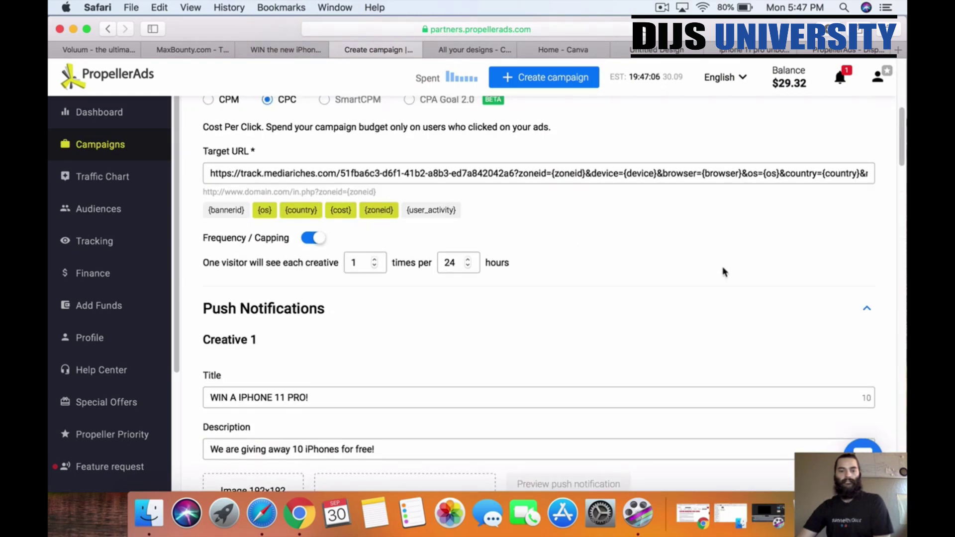
pyautogui.moveTo(900, 140)
pyautogui.mouseDown()
pyautogui.moveTo(893, 375)
pyautogui.moveTo(888, 152)
pyautogui.mouseUp()
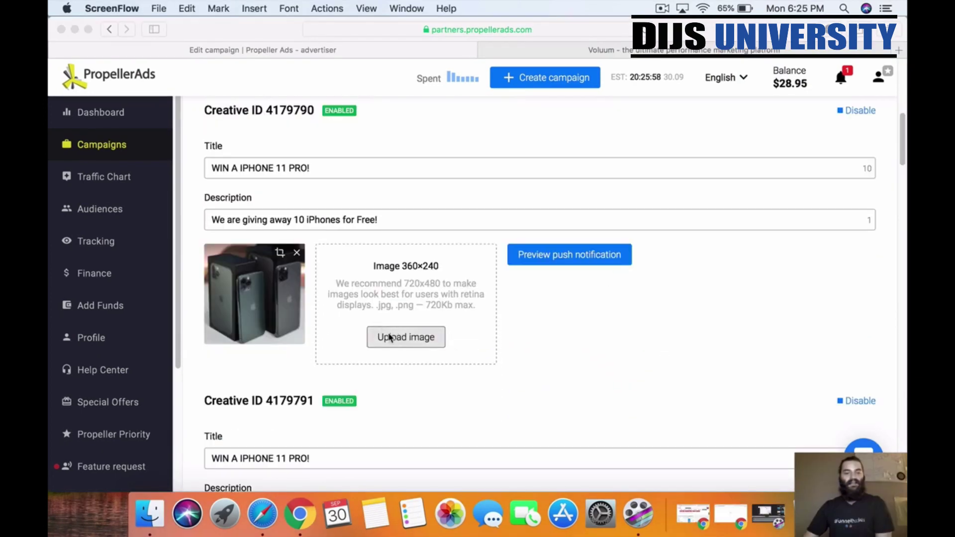
# Step: Review the titles, descriptions and images of the draft campaign's two creatives, the traffic options, and the general campaign settings
pyautogui.scroll(-1, 266, 318)
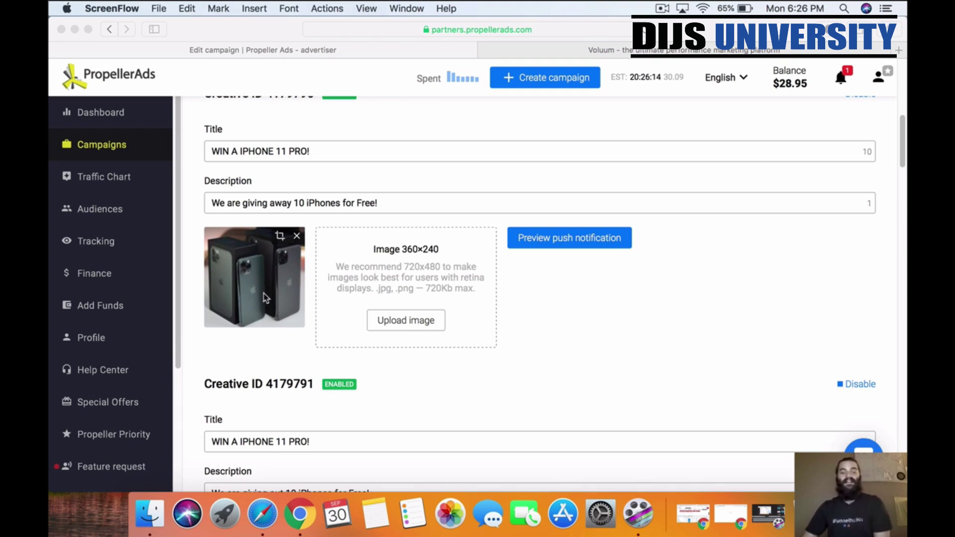
pyautogui.scroll(-10, 377, 323)
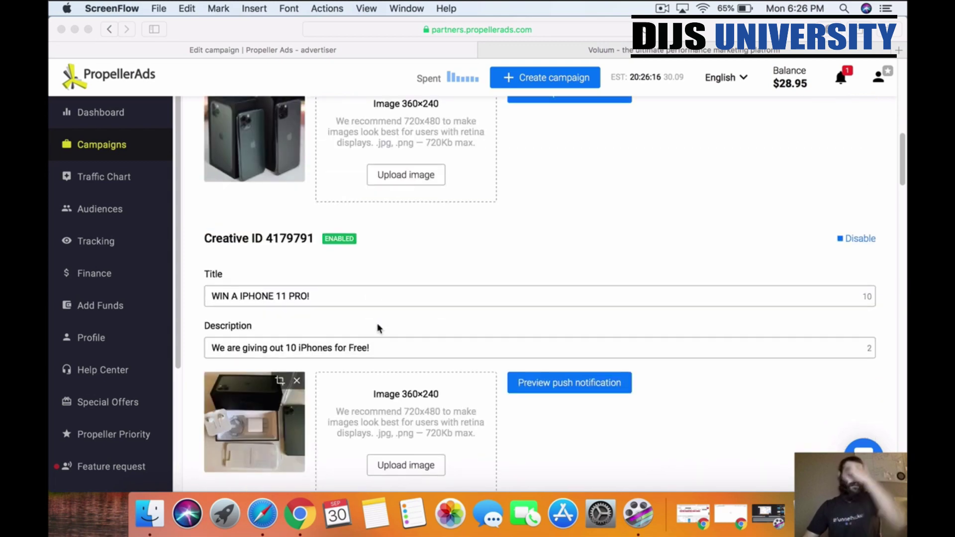
pyautogui.scroll(3, 261, 271)
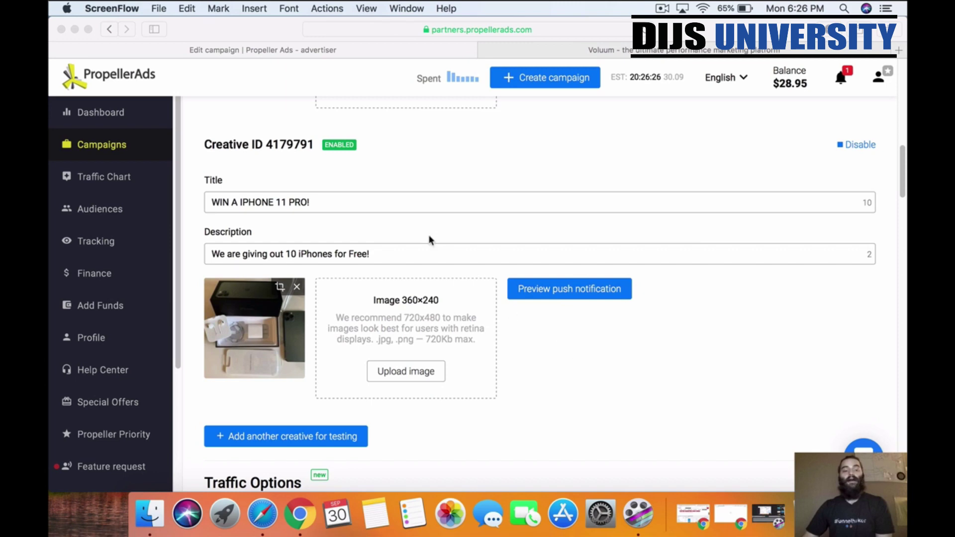
pyautogui.scroll(-5, 280, 337)
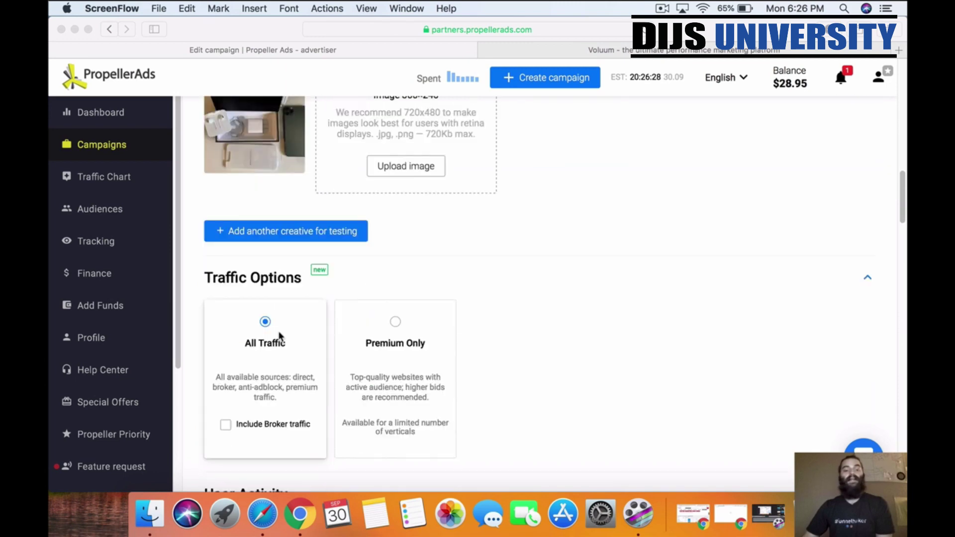
pyautogui.scroll(5, 280, 337)
pyautogui.scroll(7, 252, 319)
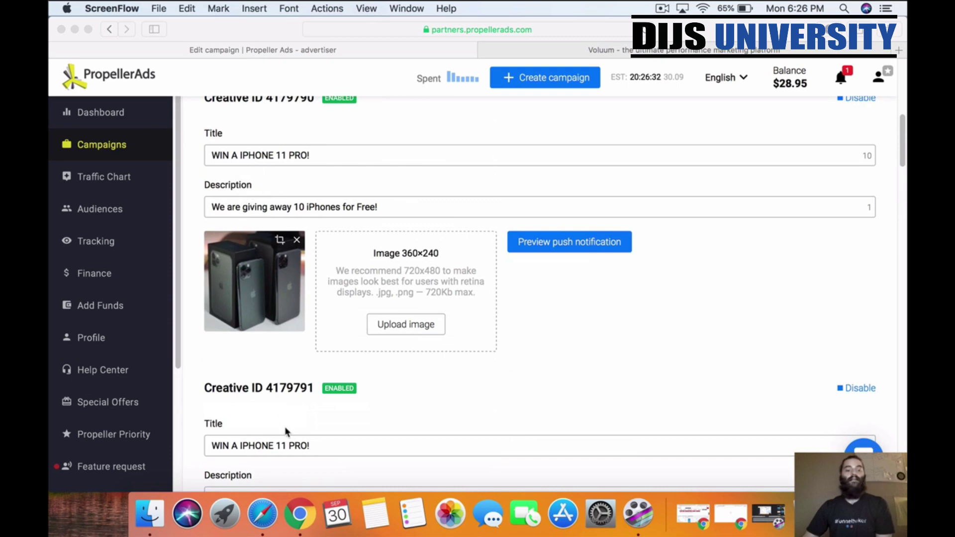
pyautogui.scroll(-1, 326, 436)
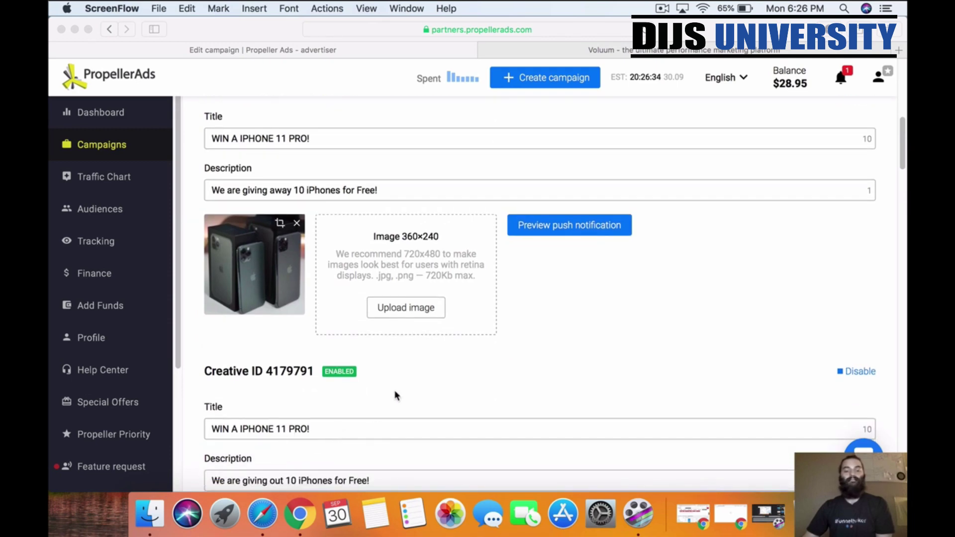
pyautogui.scroll(6, 569, 347)
pyautogui.scroll(6, 571, 344)
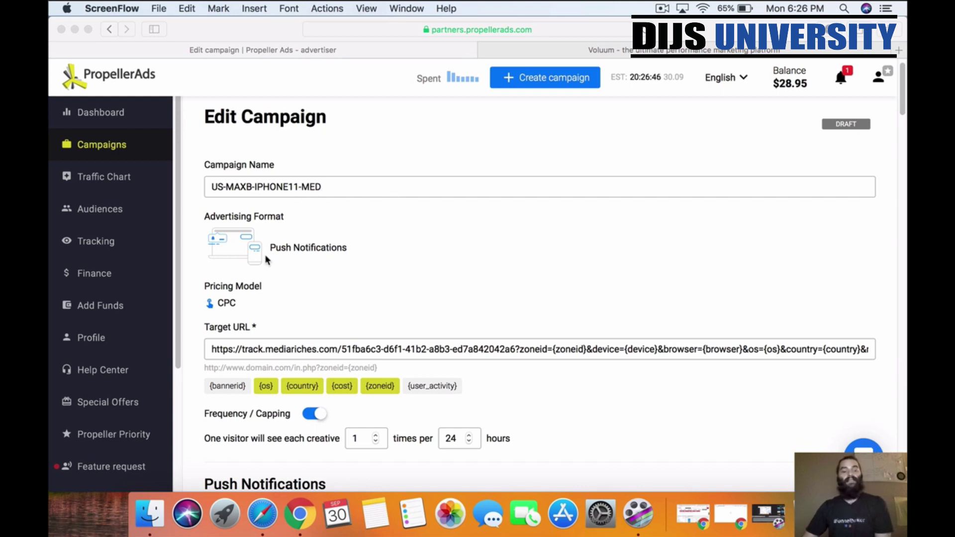
# Step: Review the draft campaign's target URL, frequency capping, and the titles, descriptions and images of both push notification creatives
pyautogui.scroll(-1, 458, 266)
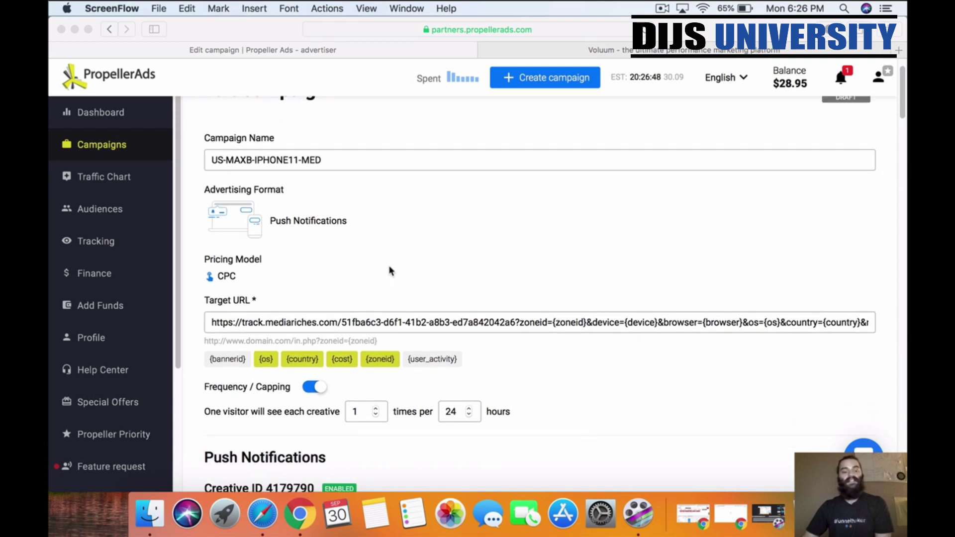
pyautogui.scroll(-3, 527, 254)
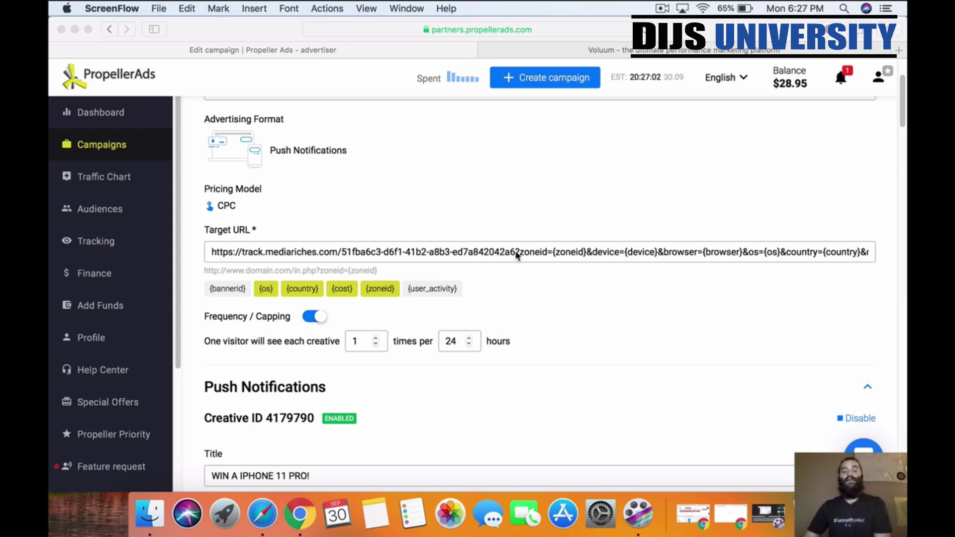
pyautogui.scroll(-1, 547, 271)
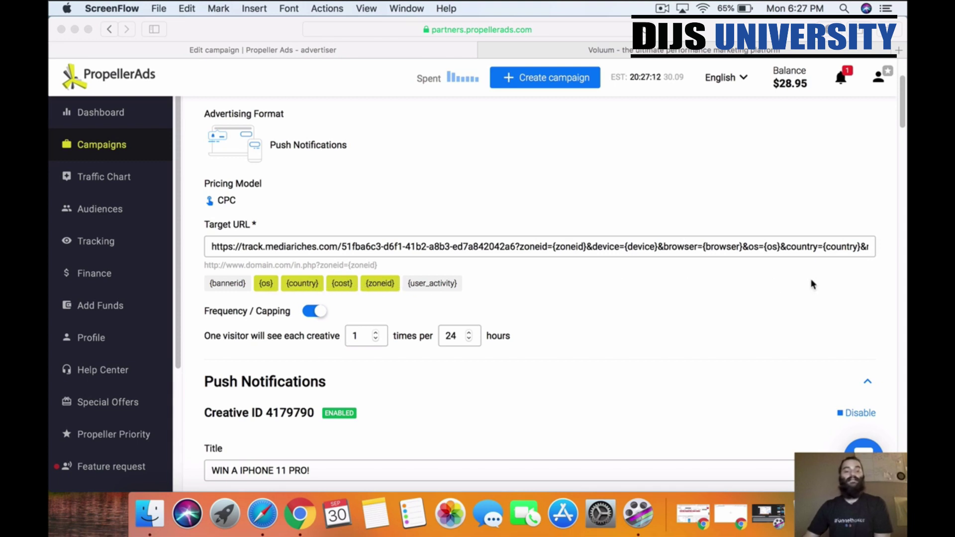
pyautogui.scroll(-3, 814, 284)
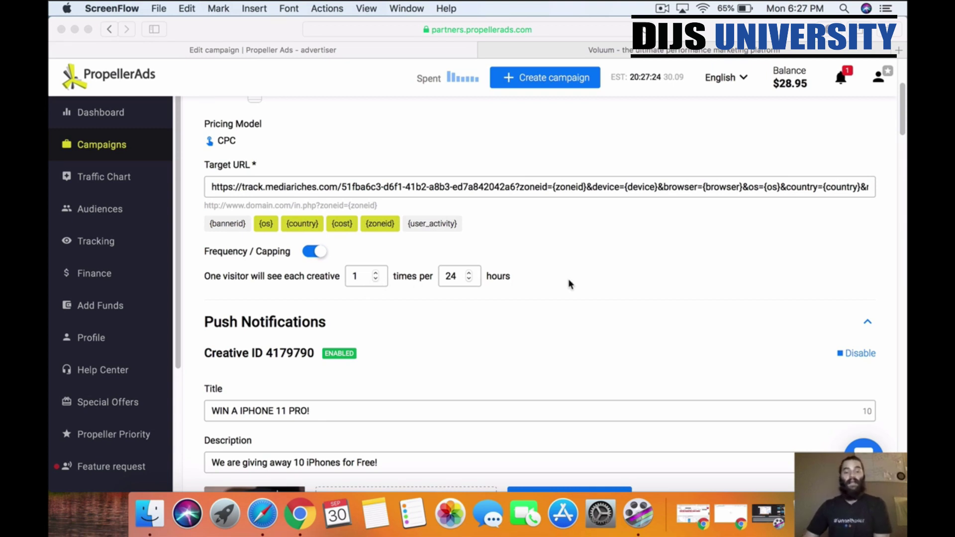
pyautogui.scroll(-3, 570, 283)
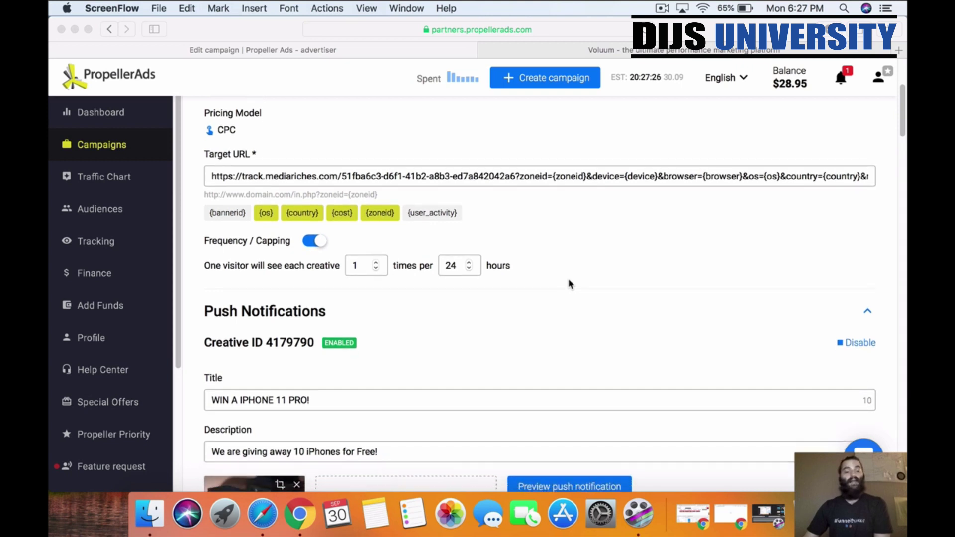
pyautogui.scroll(-2, 567, 281)
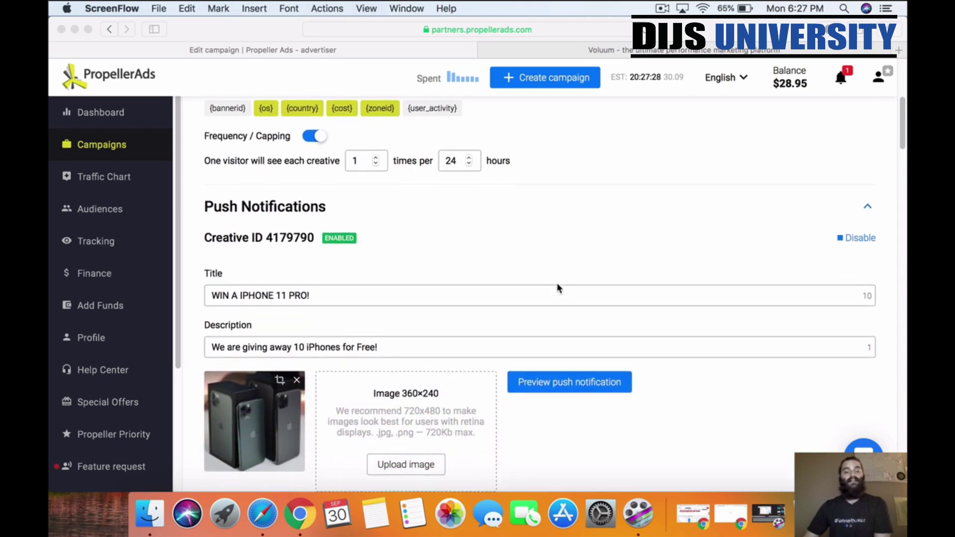
pyautogui.scroll(-1, 557, 287)
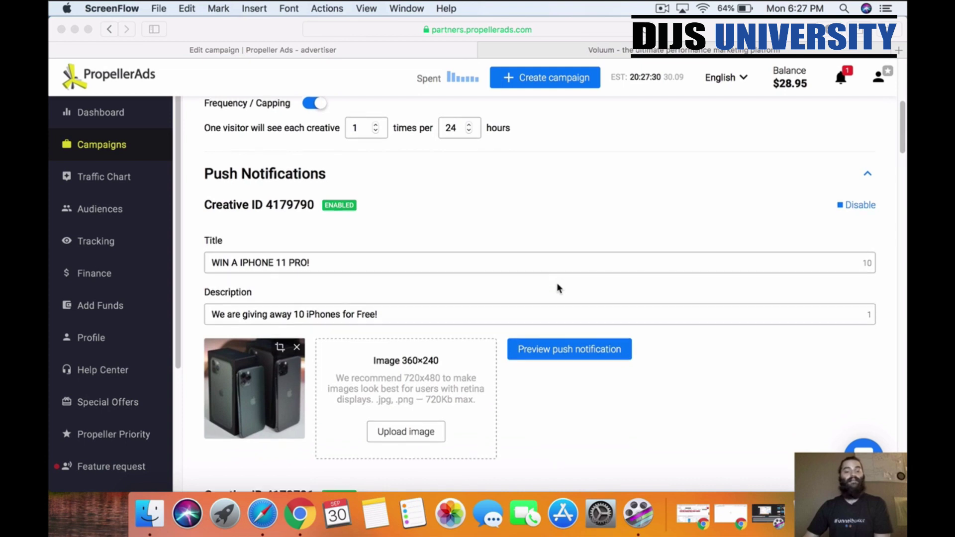
pyautogui.scroll(-3, 558, 286)
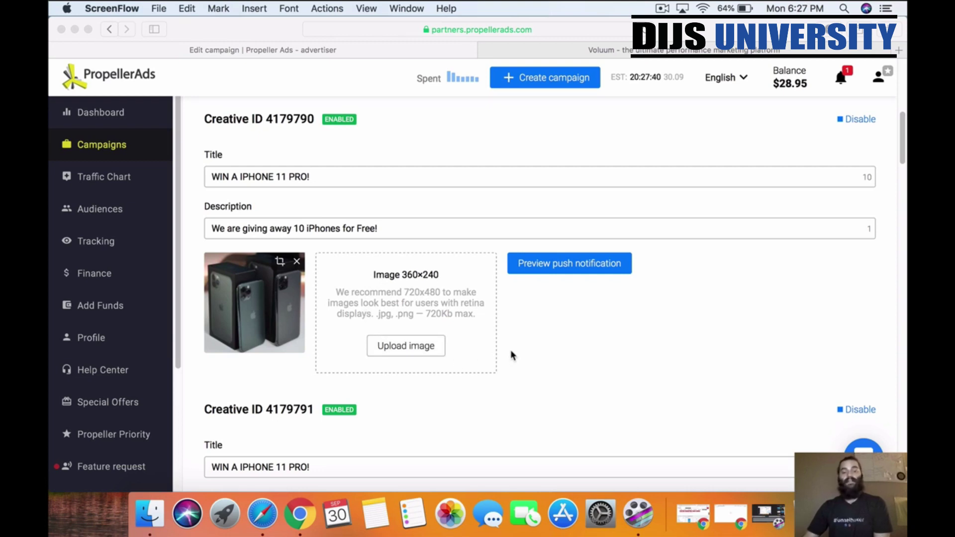
pyautogui.scroll(-5, 510, 356)
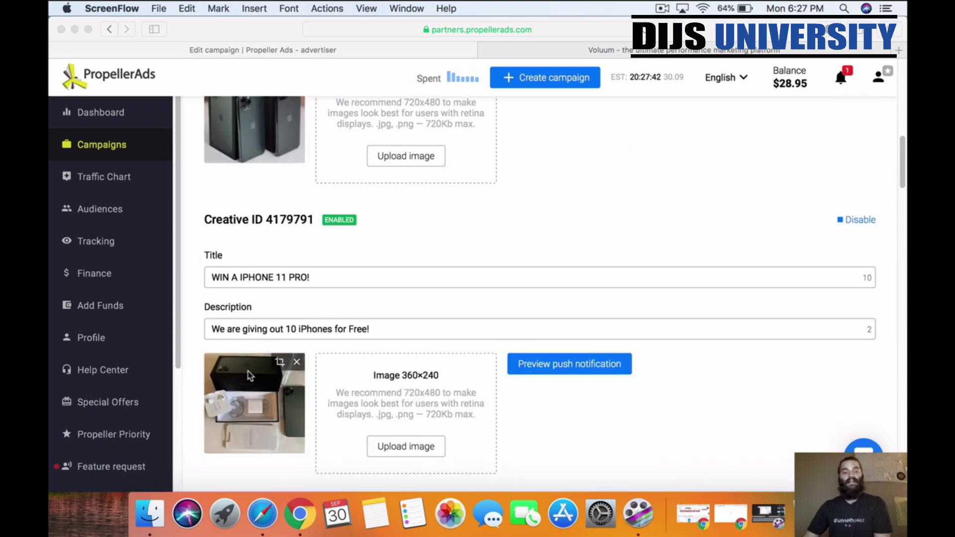
pyautogui.scroll(2, 249, 376)
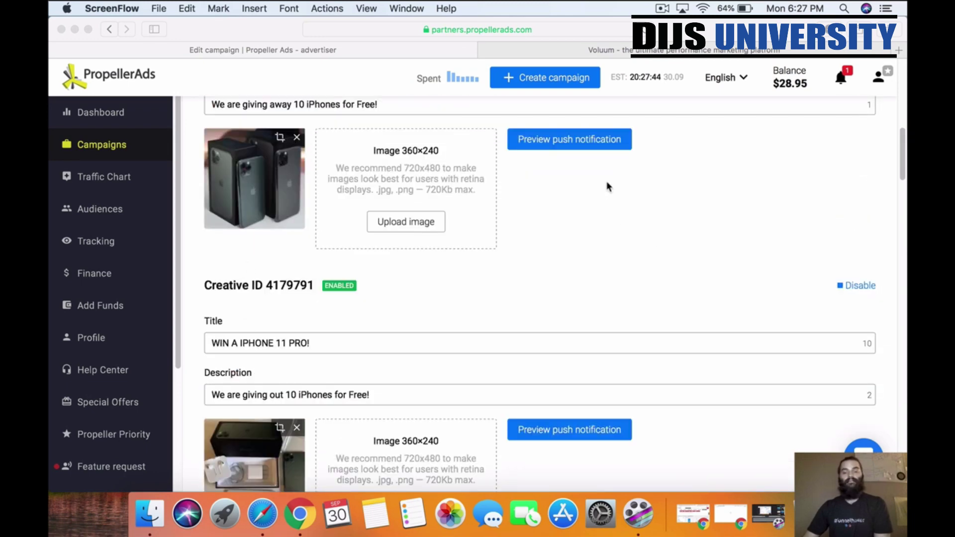
# Step: Try to preview the push notification of the first creative, "We are giving away 10 iPhones for Free!"
pyautogui.click(550, 148)
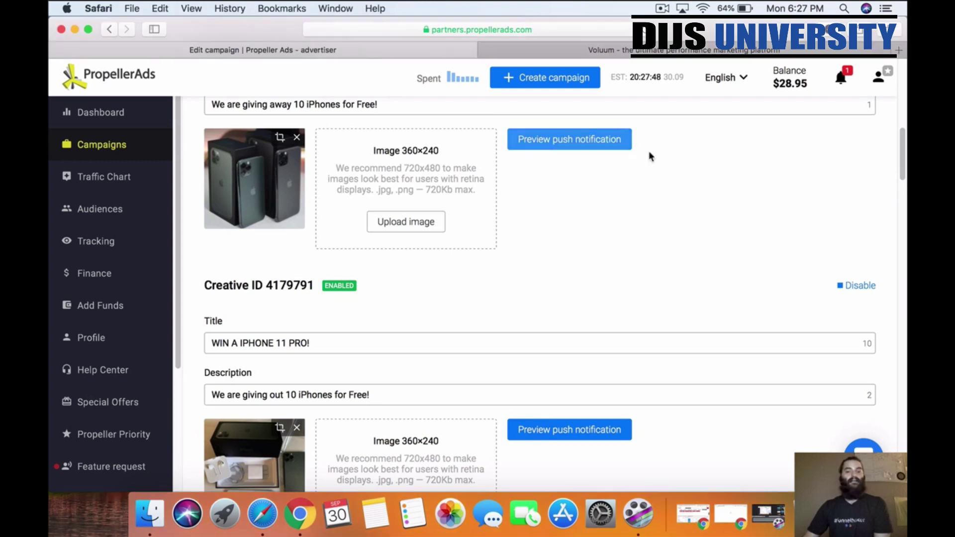
pyautogui.click(606, 145)
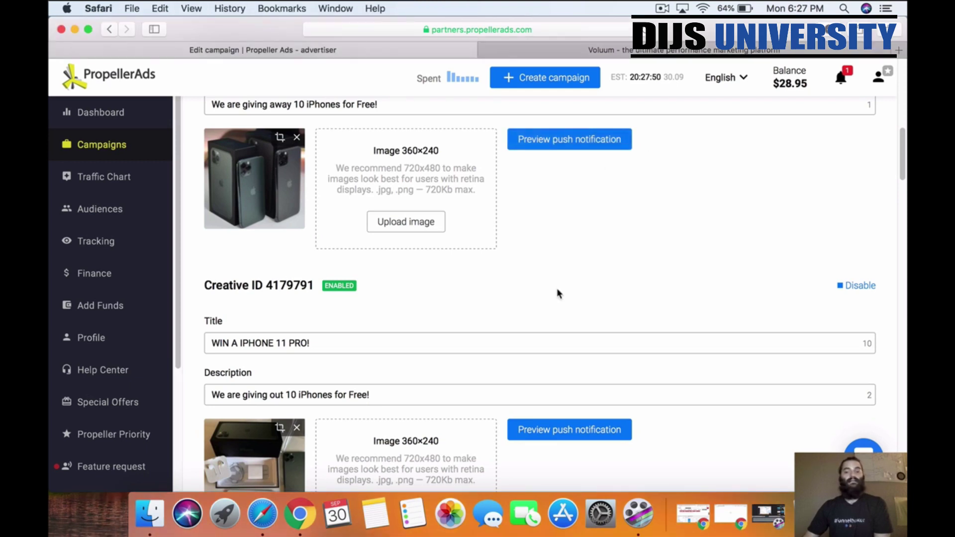
pyautogui.scroll(5, 726, 293)
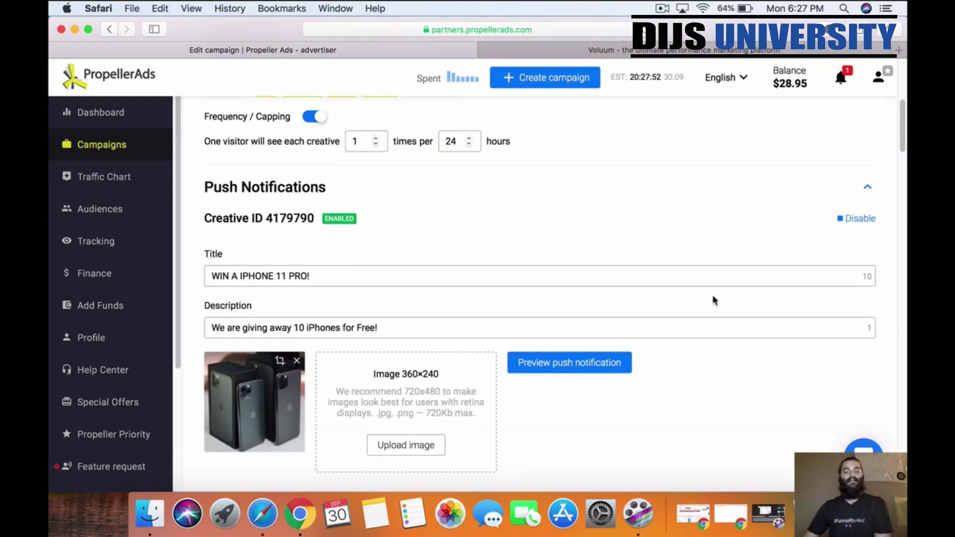
pyautogui.scroll(-2, 712, 296)
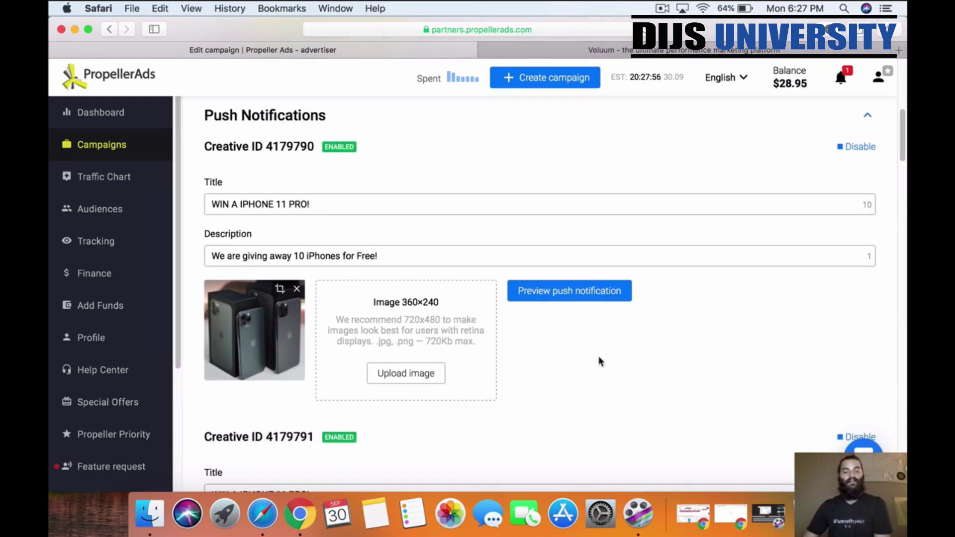
# Step: Turn on Include Broker traffic for the All Traffic option and turn it back off
pyautogui.scroll(-6, 599, 356)
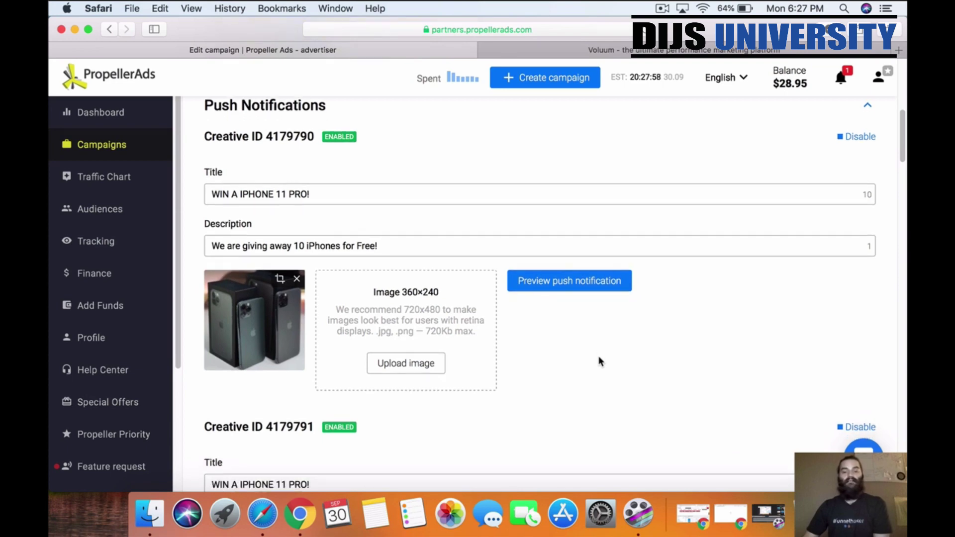
pyautogui.scroll(-15, 605, 279)
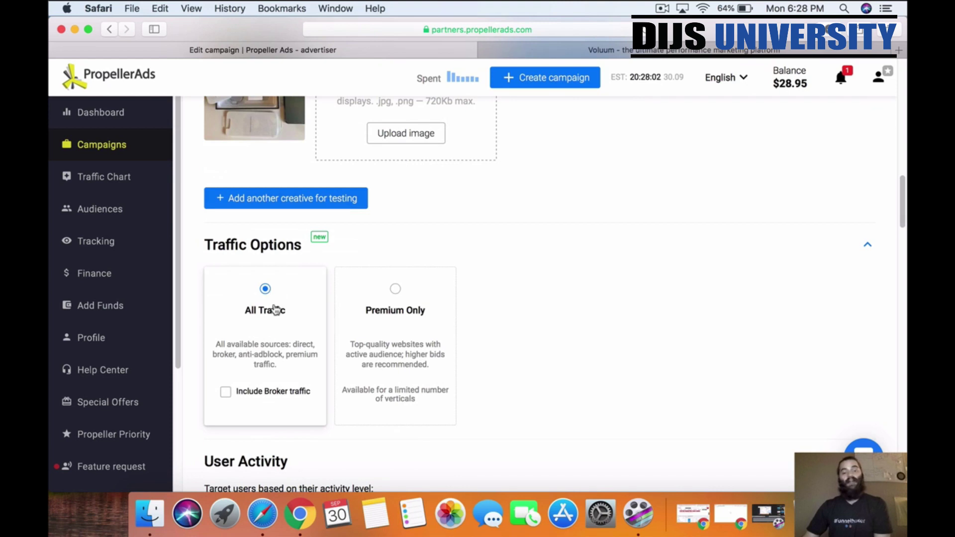
pyautogui.scroll(-1, 274, 316)
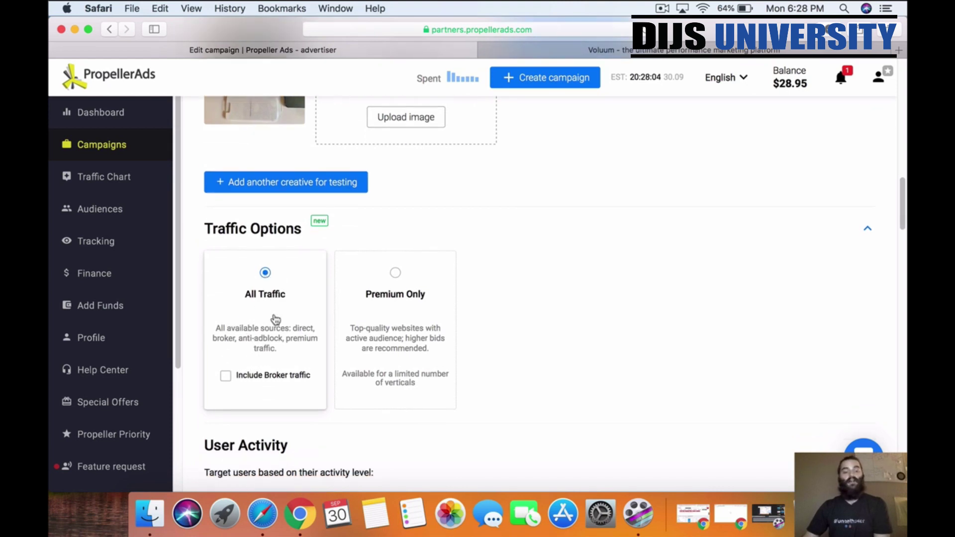
pyautogui.click(226, 377)
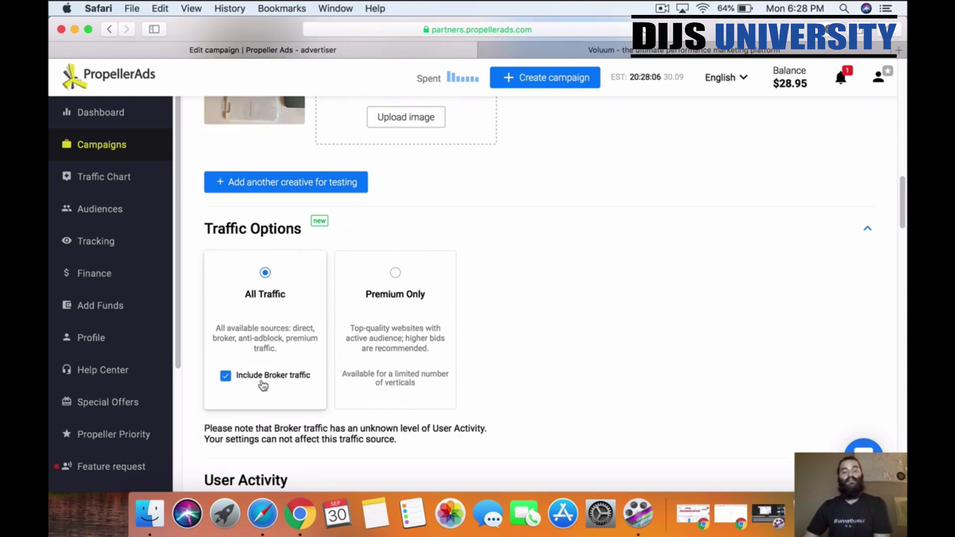
pyautogui.click(226, 377)
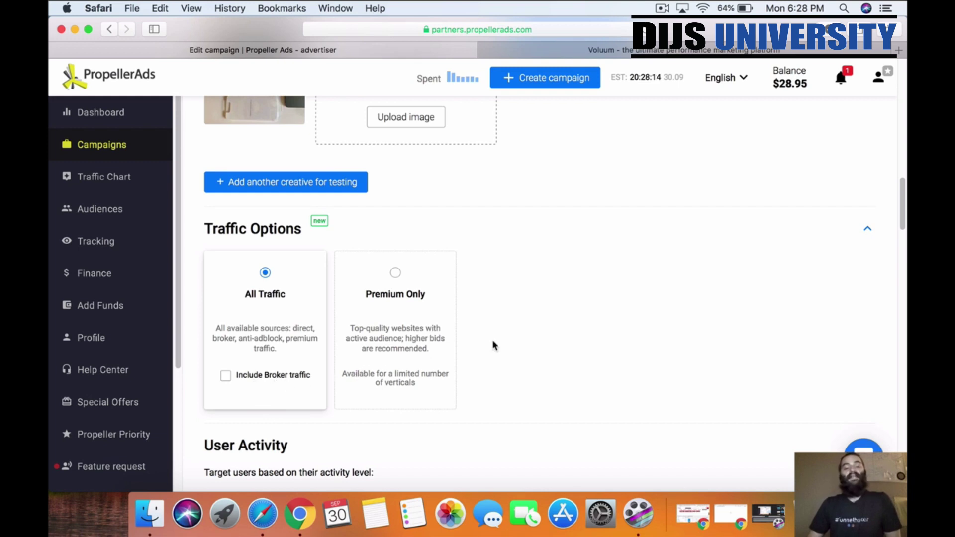
# Step: Restrict the user activity targeting to Medium by deselecting the High and Low levels
pyautogui.scroll(-1, 495, 346)
pyautogui.scroll(-1, 497, 343)
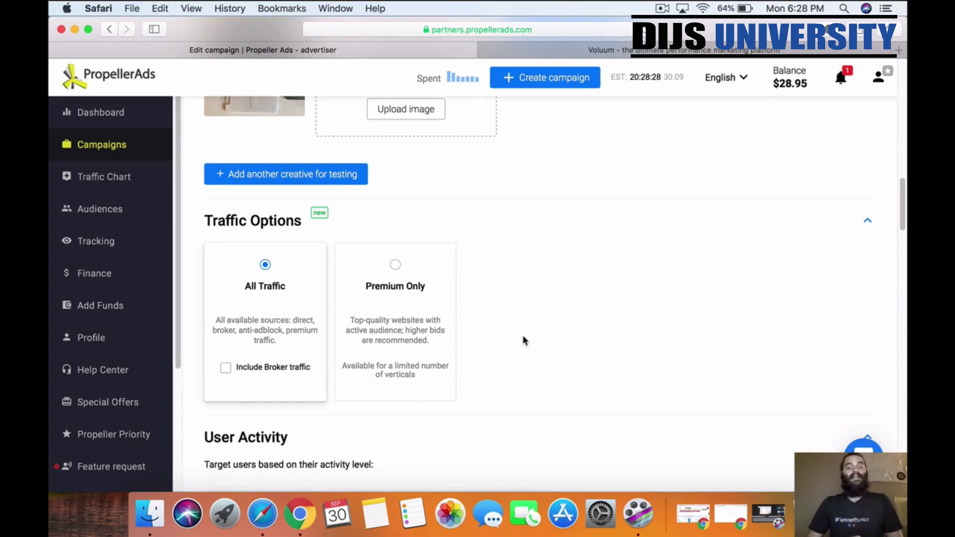
pyautogui.scroll(-1, 525, 337)
pyautogui.scroll(-5, 528, 344)
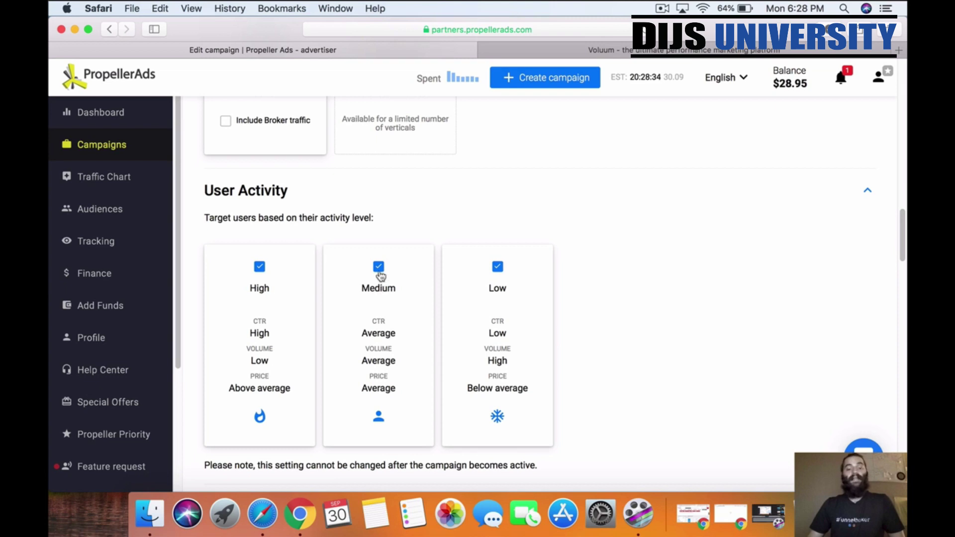
pyautogui.click(273, 277)
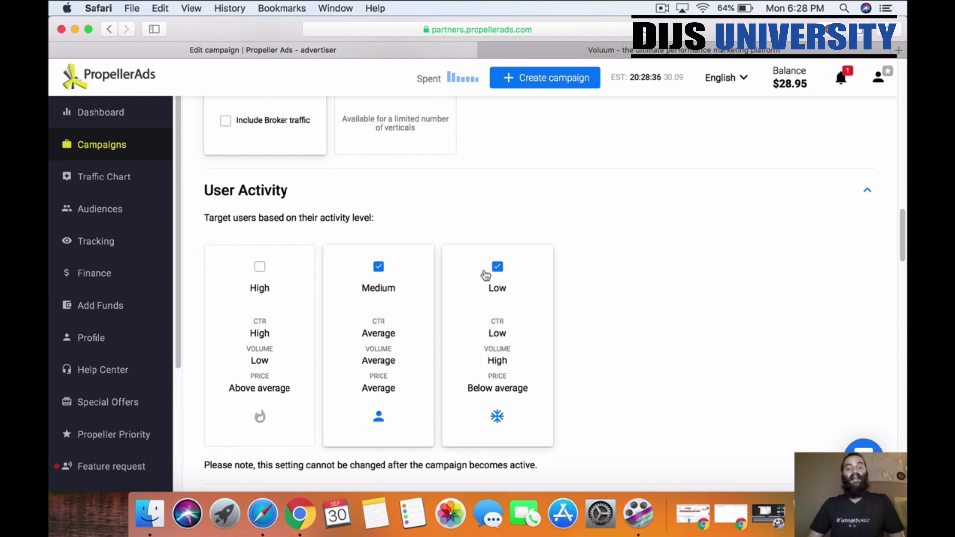
pyautogui.click(495, 270)
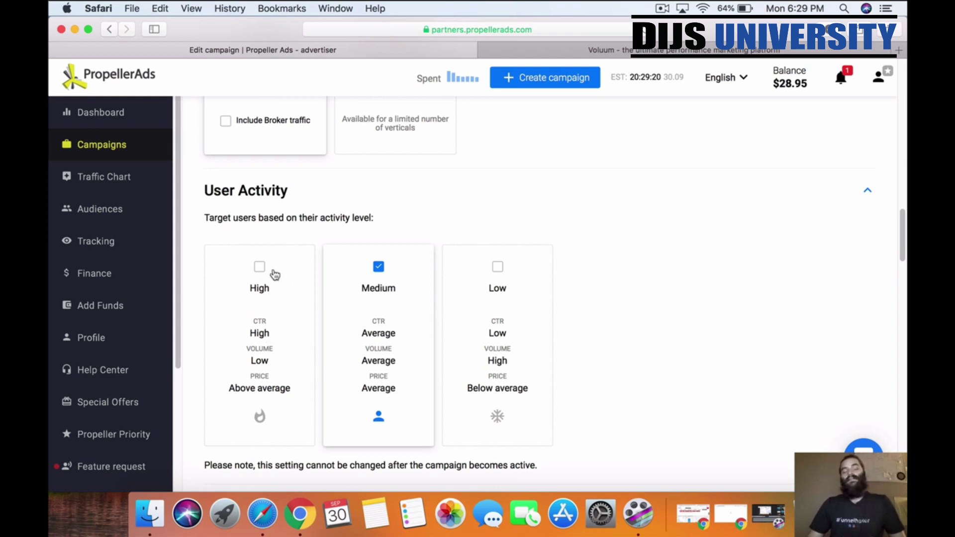
# Step: Set the CPC bid for the United States to 0.09 and dismiss the optimal rates hint
pyautogui.scroll(-5, 596, 356)
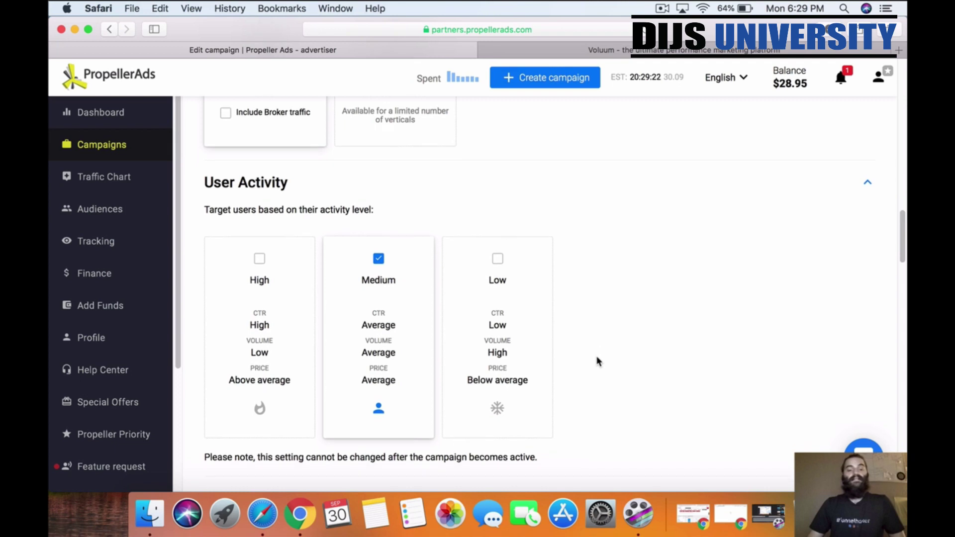
pyautogui.scroll(-4, 593, 353)
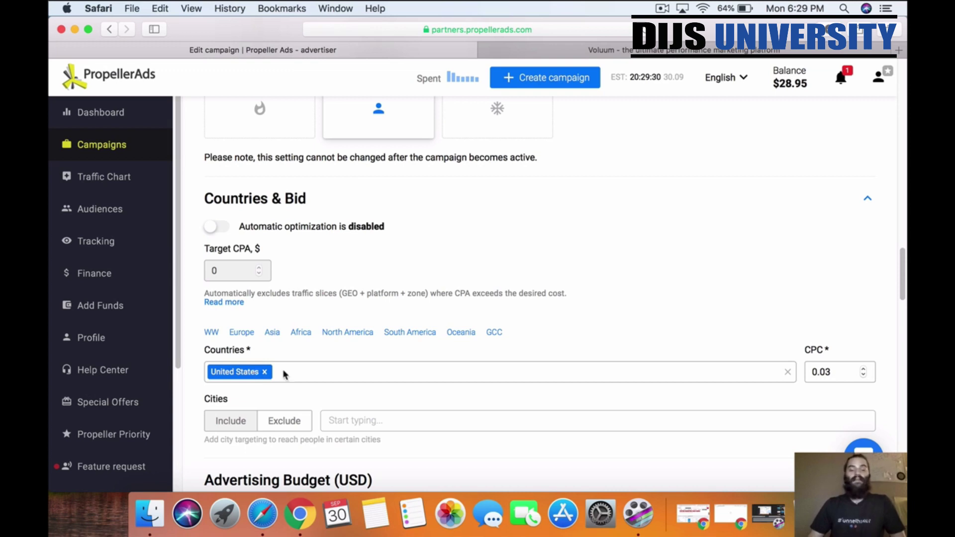
pyautogui.click(843, 374)
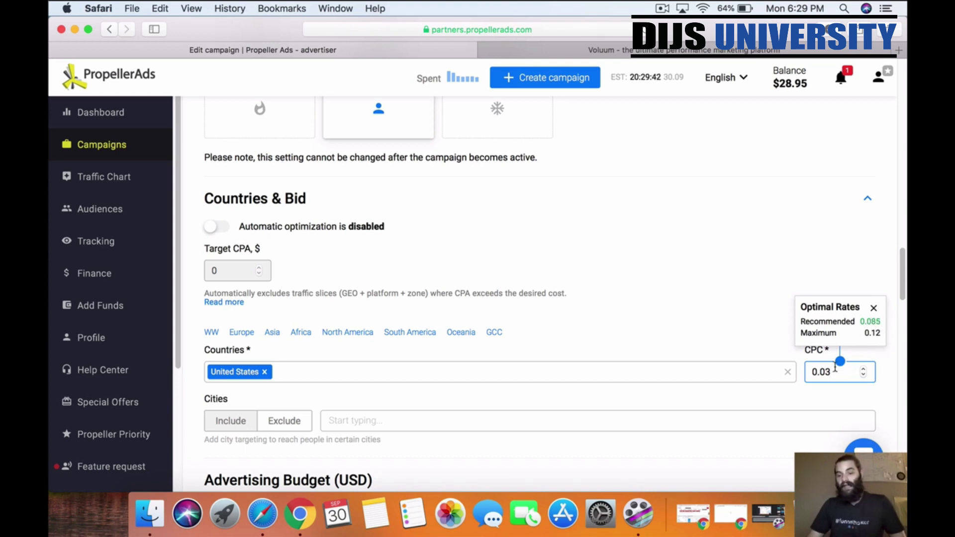
pyautogui.scroll(-20, 671, 351)
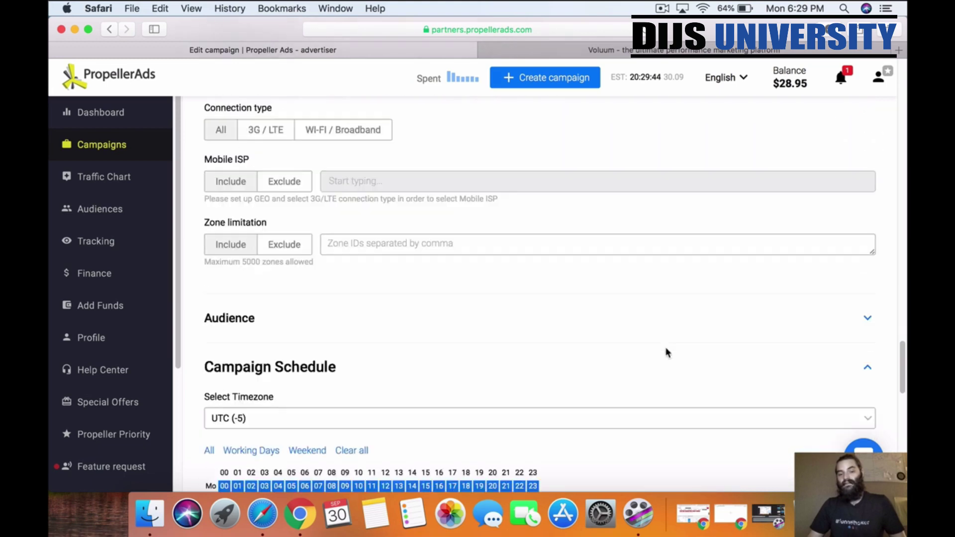
pyautogui.scroll(7, 669, 352)
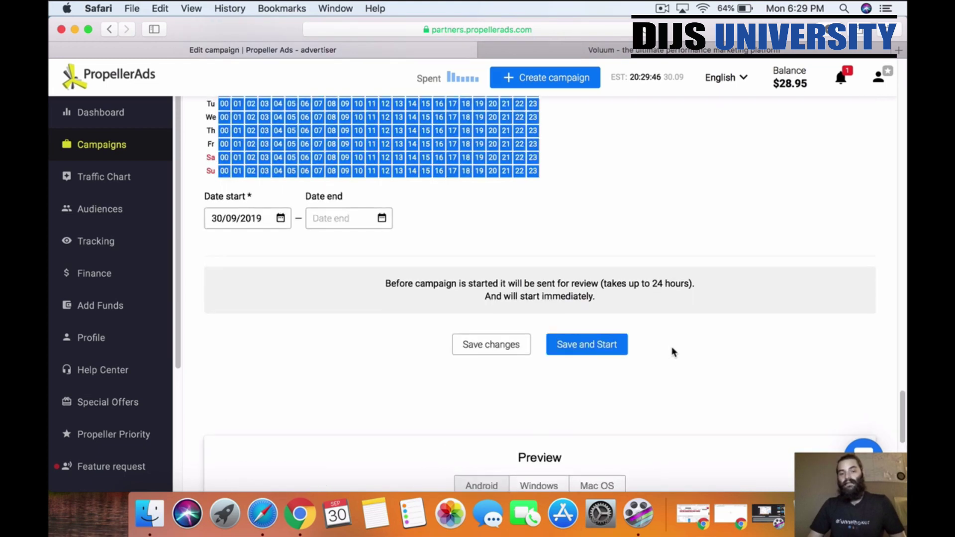
pyautogui.scroll(5, 697, 344)
pyautogui.scroll(10, 710, 340)
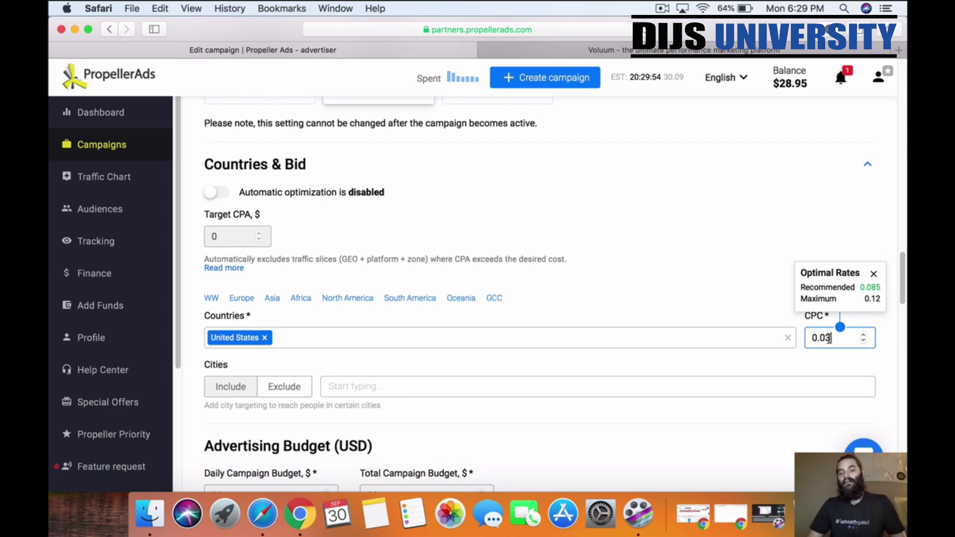
pyautogui.press('BackSpace')
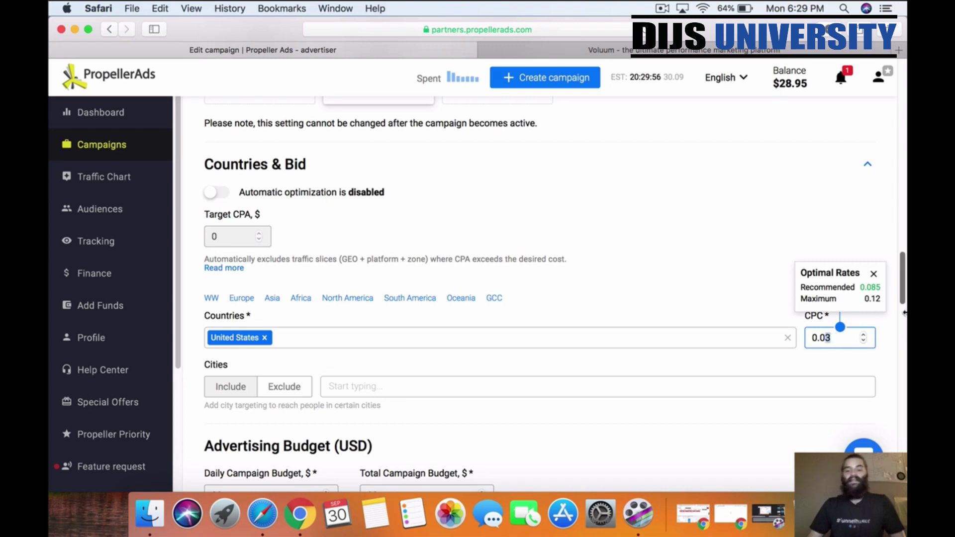
pyautogui.write('9')
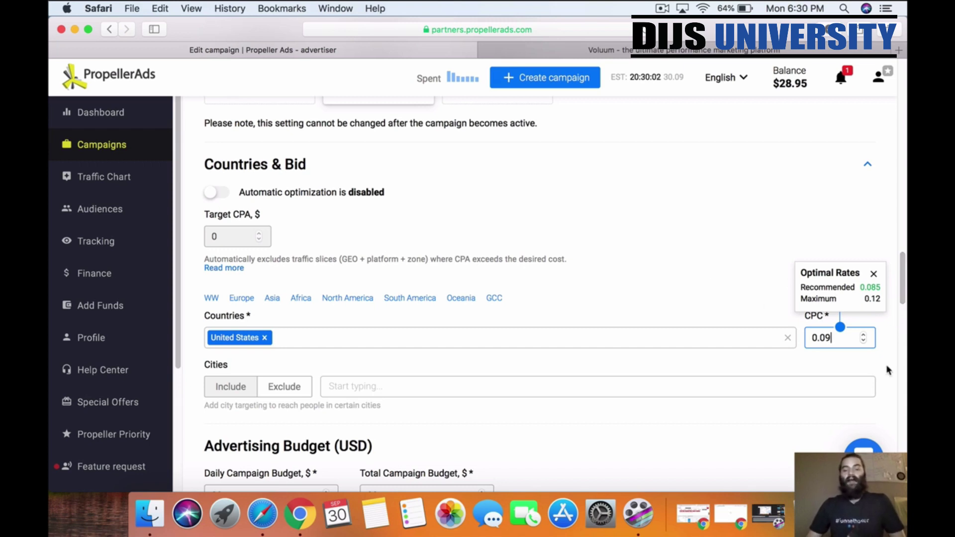
pyautogui.click(874, 275)
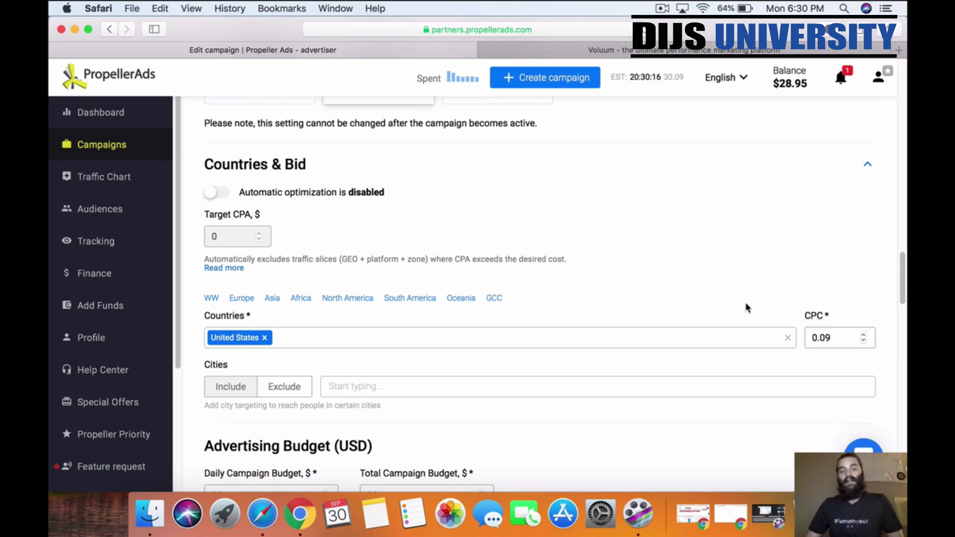
# Step: Set the daily campaign budget to $20 in the advertising budget settings
pyautogui.scroll(-3, 745, 303)
pyautogui.scroll(-4, 745, 308)
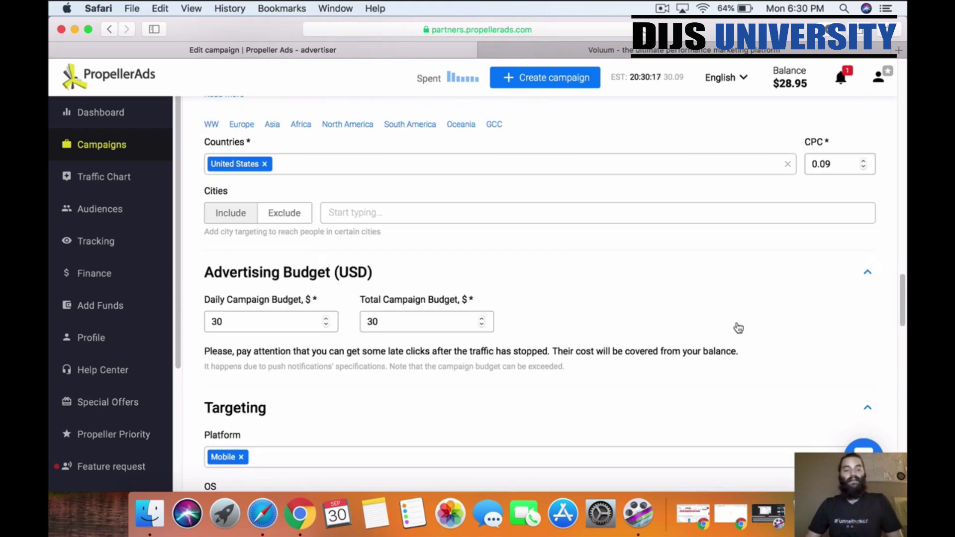
pyautogui.click(240, 322)
pyautogui.press('BackSpace')
pyautogui.press('BackSpace')
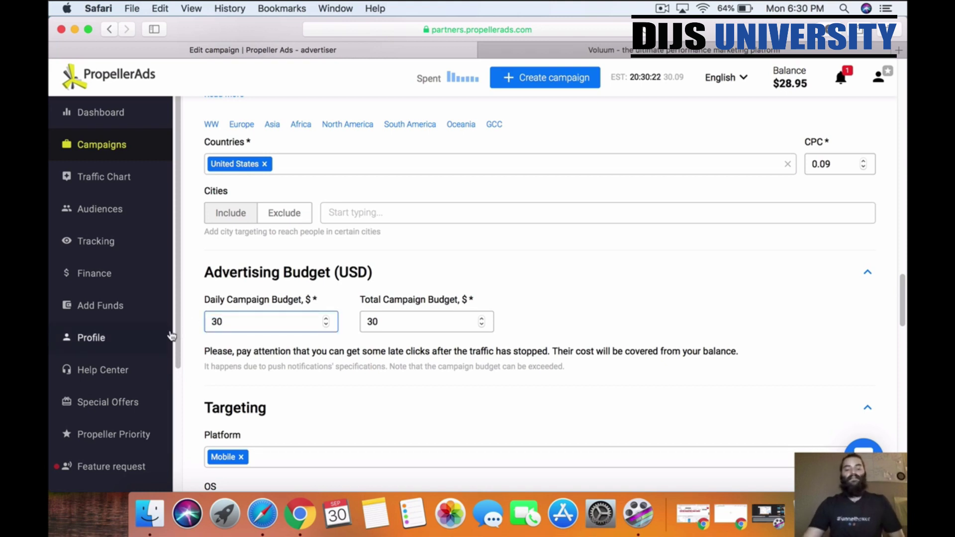
pyautogui.write('20')
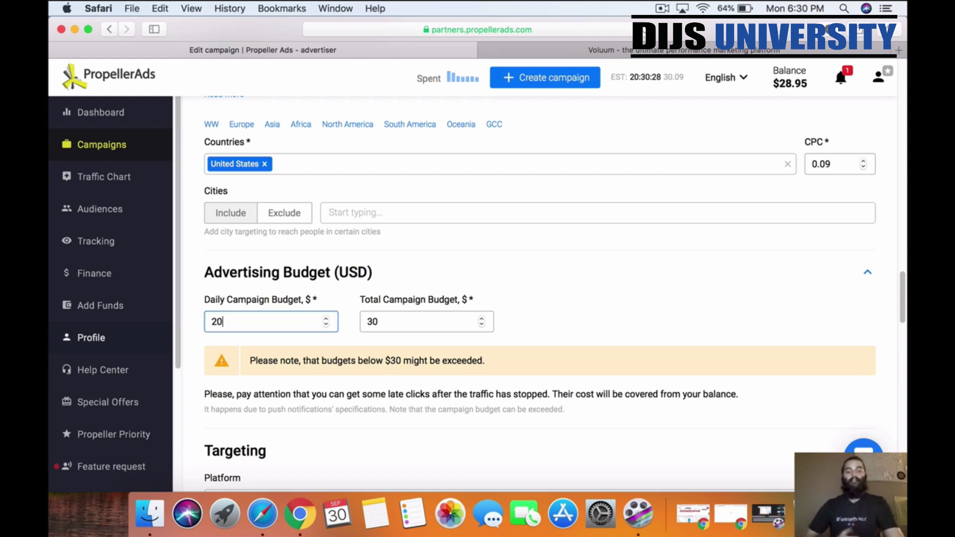
# Step: Set the daily campaign budget to $30 and highlight the note about late clicks after the traffic has stopped
pyautogui.press('BackSpace')
pyautogui.press('BackSpace')
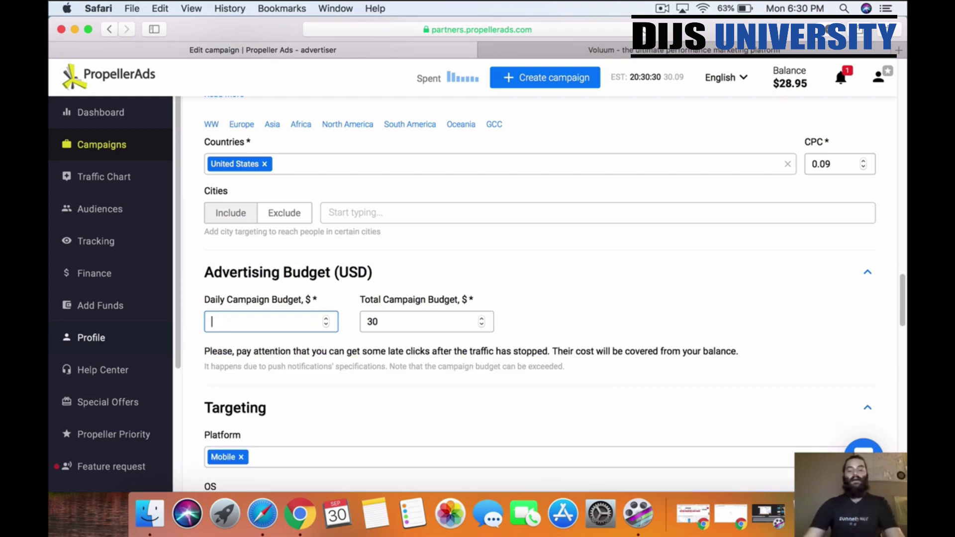
pyautogui.write('30')
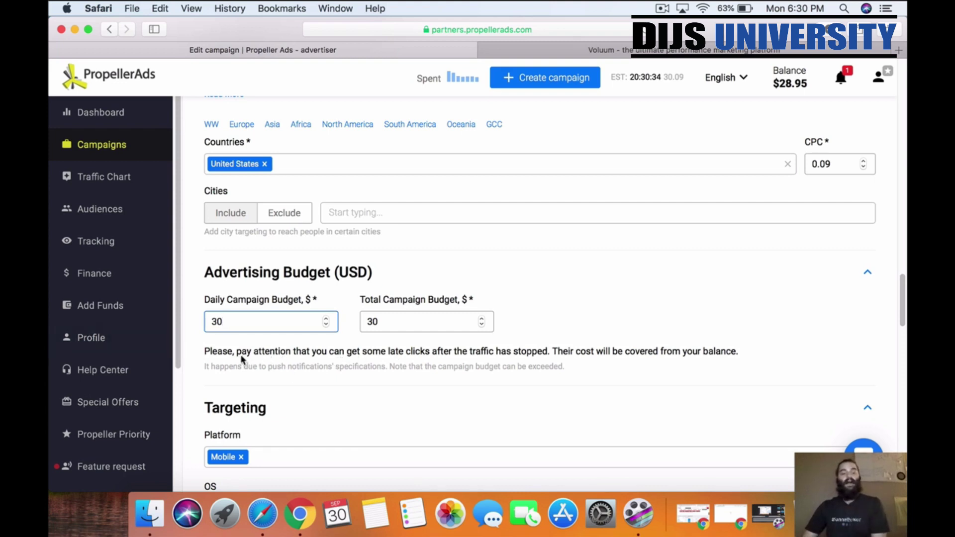
pyautogui.moveTo(201, 353); pyautogui.dragTo(743, 351)
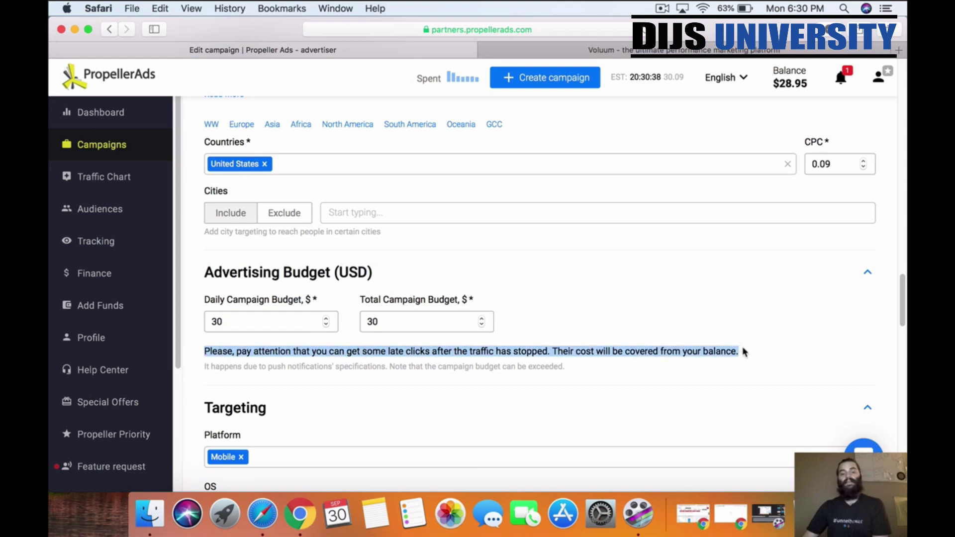
pyautogui.click(769, 354)
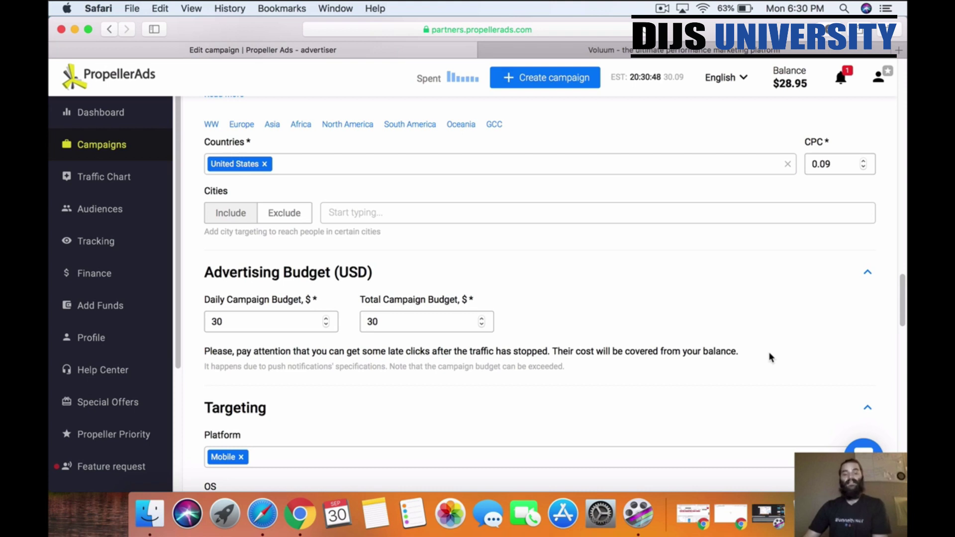
# Step: Review the campaign's targeting options for platform, OS, browser, browser language, connection type, mobile ISP and zone limitation
pyautogui.scroll(-3, 769, 354)
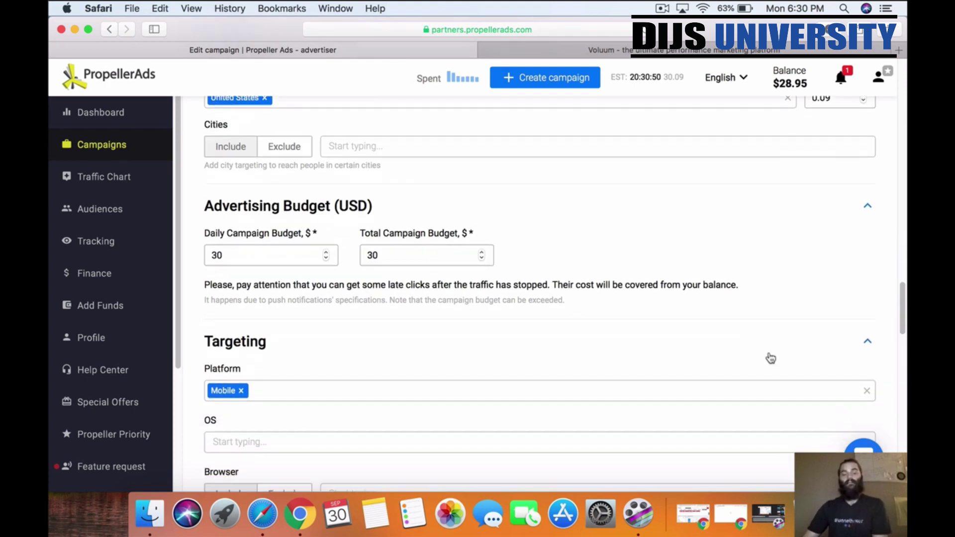
pyautogui.scroll(-3, 770, 356)
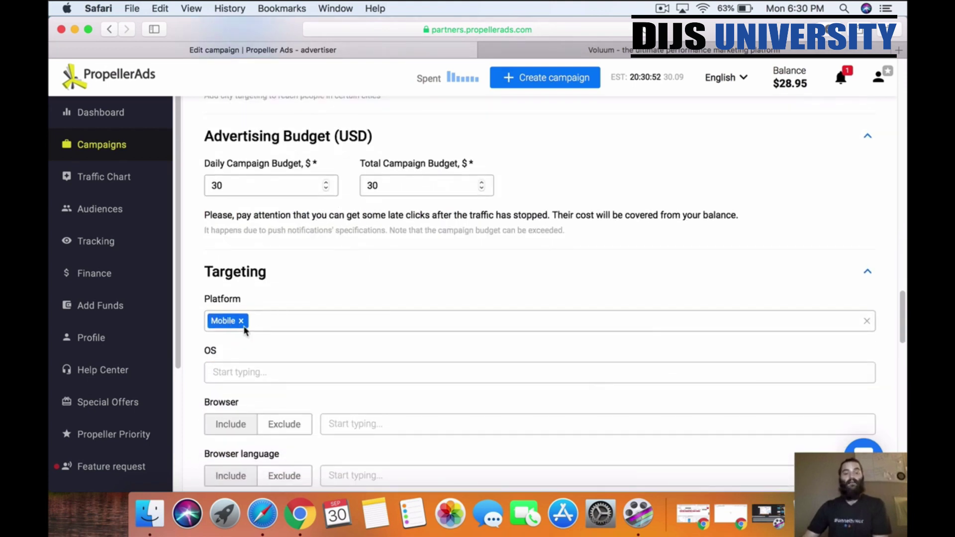
pyautogui.scroll(-3, 572, 330)
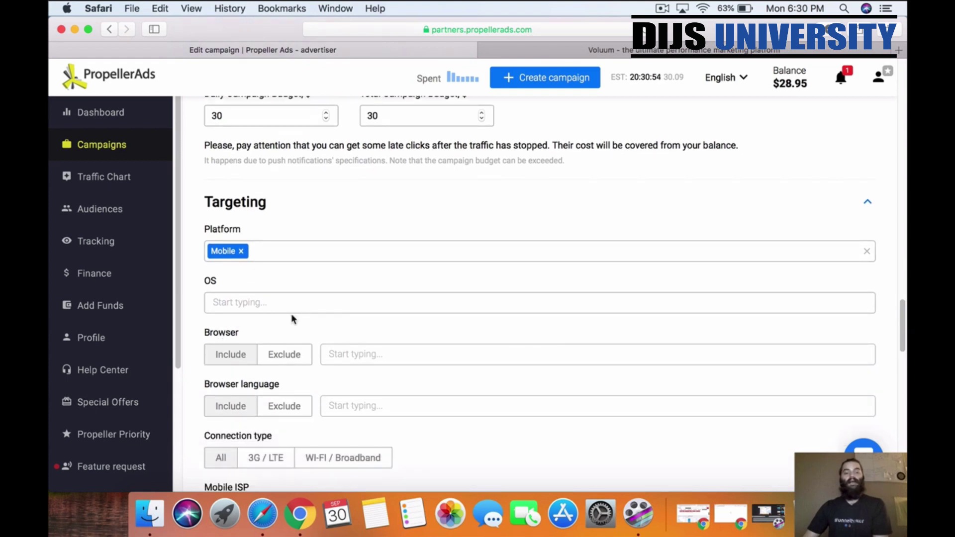
pyautogui.scroll(-2, 568, 335)
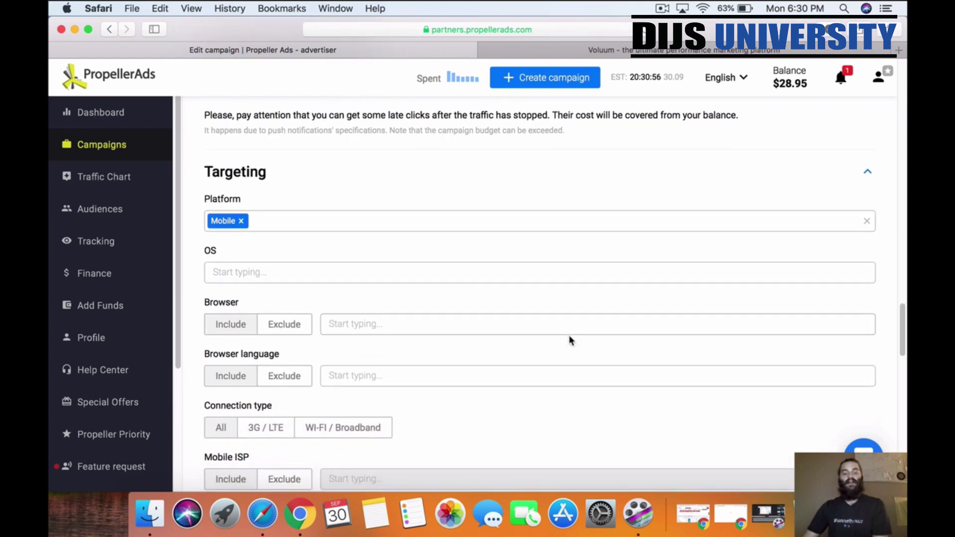
pyautogui.scroll(-1, 568, 335)
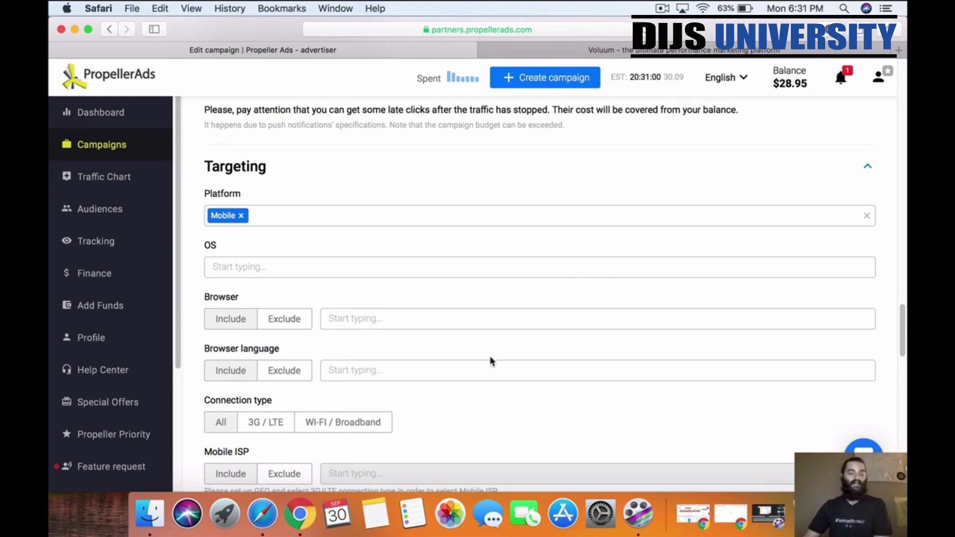
pyautogui.scroll(-5, 497, 361)
pyautogui.scroll(2, 518, 367)
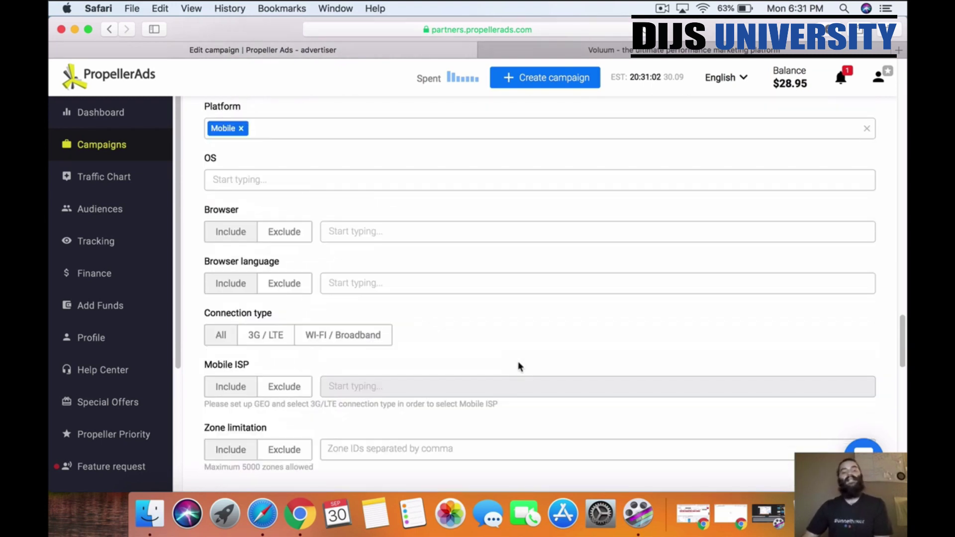
pyautogui.scroll(-3, 517, 363)
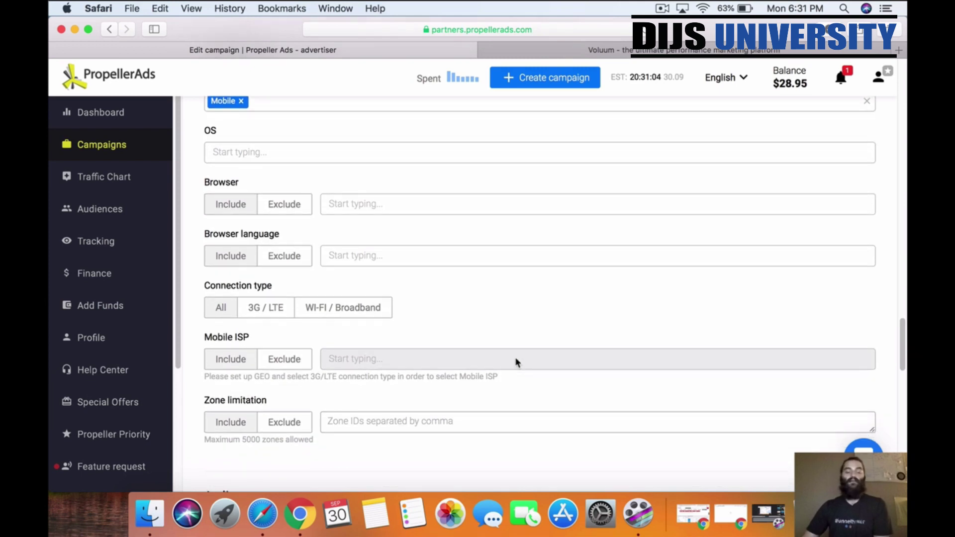
pyautogui.scroll(-2, 492, 346)
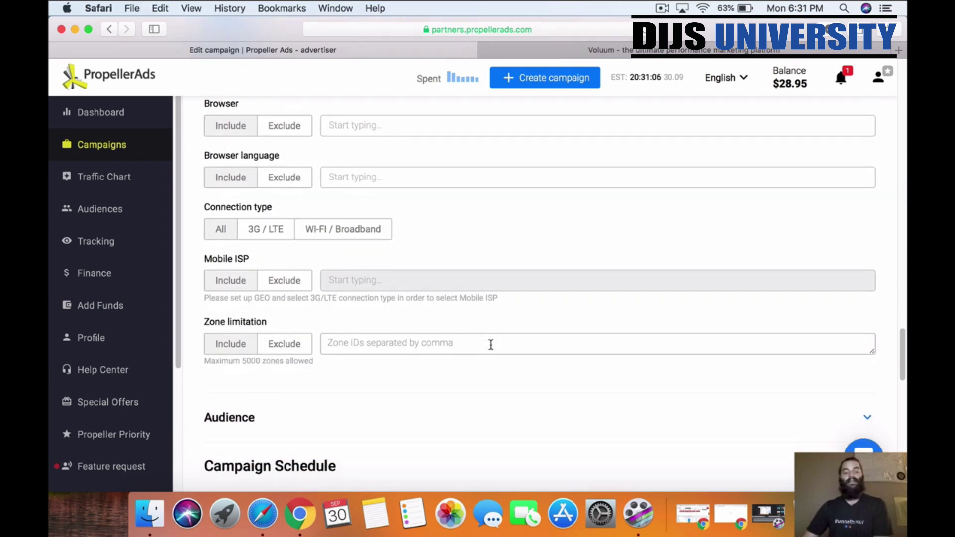
# Step: Deselect hours 00 through 05 for every day of the week in the campaign schedule
pyautogui.scroll(-6, 491, 340)
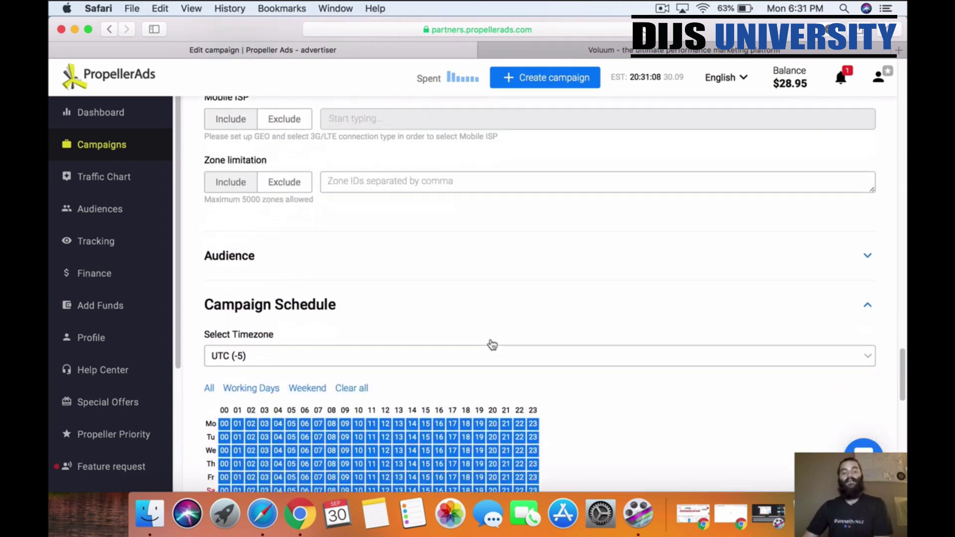
pyautogui.scroll(-2, 704, 390)
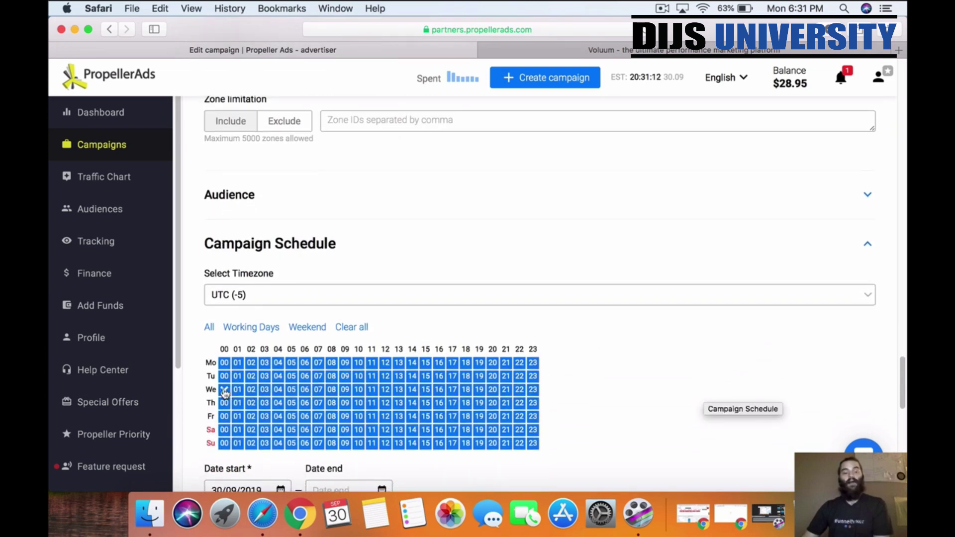
pyautogui.moveTo(224, 367); pyautogui.dragTo(277, 457)
pyautogui.click(266, 367)
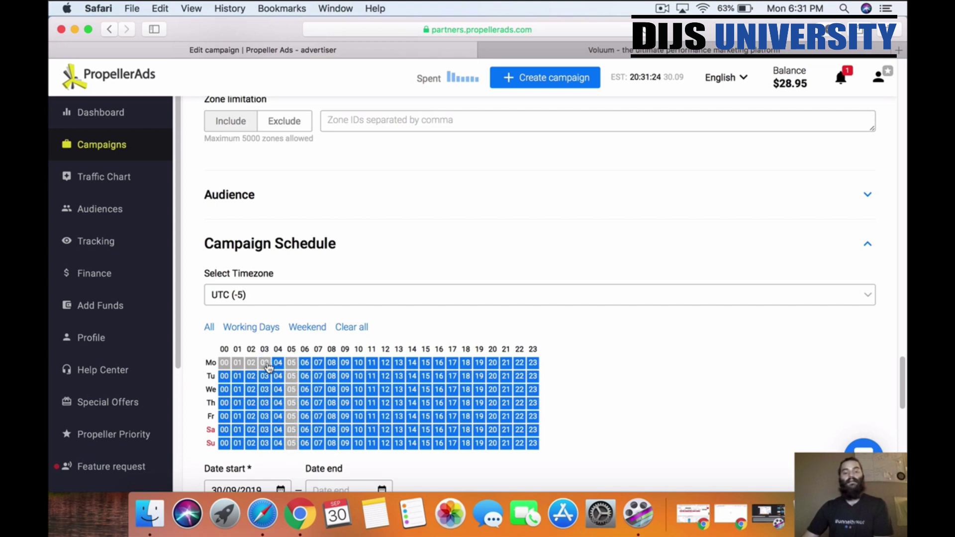
pyautogui.click(267, 368)
pyautogui.moveTo(277, 366); pyautogui.dragTo(278, 448)
pyautogui.moveTo(265, 366); pyautogui.dragTo(264, 450)
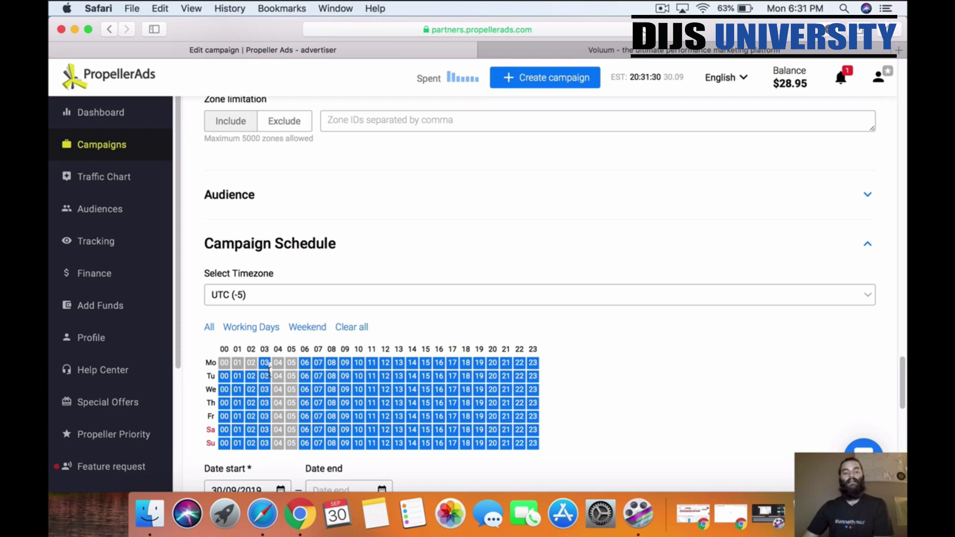
pyautogui.moveTo(265, 367); pyautogui.dragTo(264, 451)
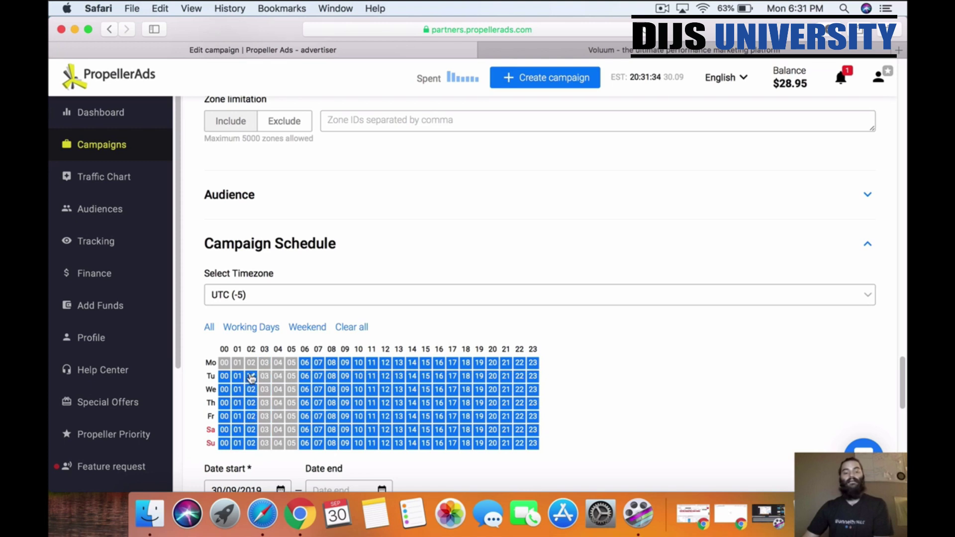
pyautogui.moveTo(251, 374); pyautogui.dragTo(237, 447)
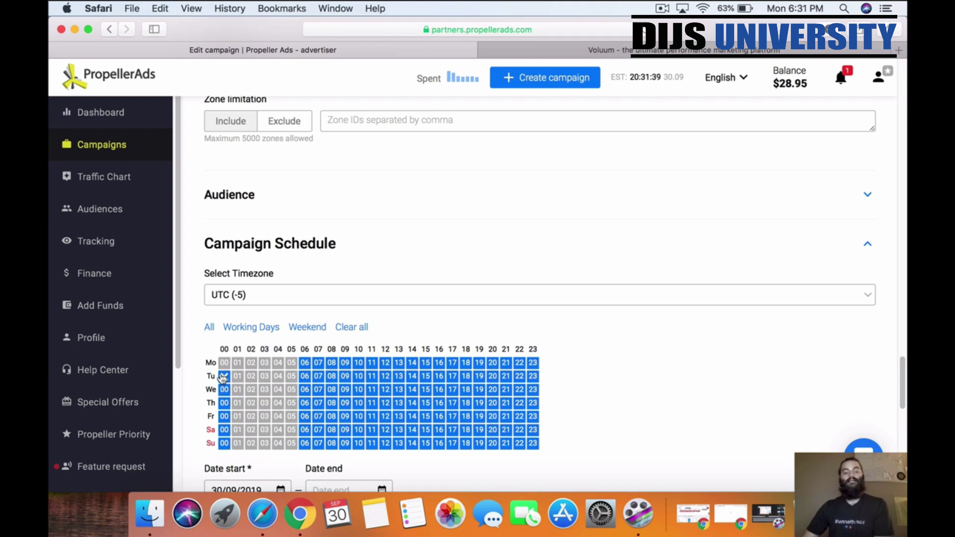
pyautogui.moveTo(226, 379); pyautogui.dragTo(224, 453)
pyautogui.moveTo(225, 378)
pyautogui.mouseDown()
pyautogui.moveTo(225, 453)
pyautogui.moveTo(225, 376)
pyautogui.mouseUp()
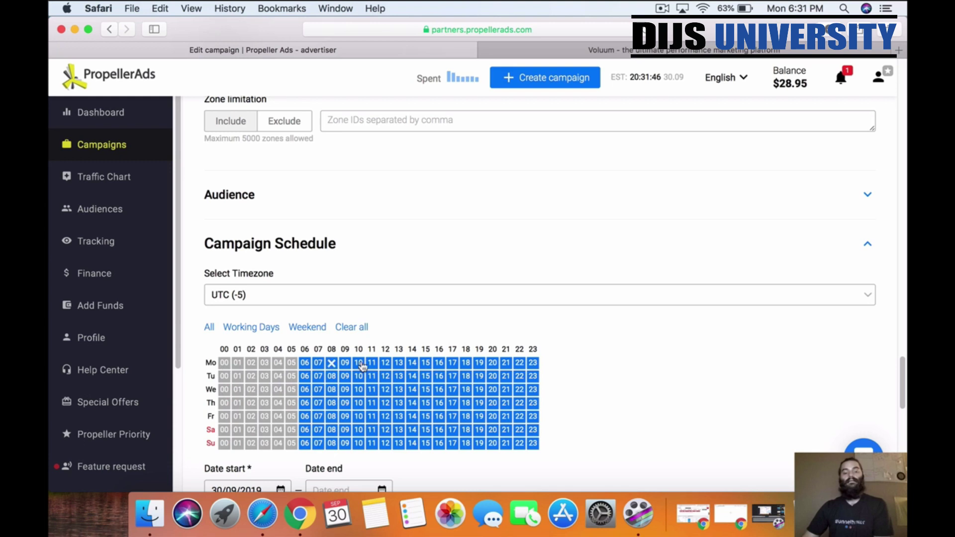
# Step: Deselect hour 23 for every day from Monday to Sunday in the campaign schedule
pyautogui.moveTo(535, 443); pyautogui.dragTo(533, 360)
pyautogui.rightClick(534, 360)
pyautogui.click(545, 347)
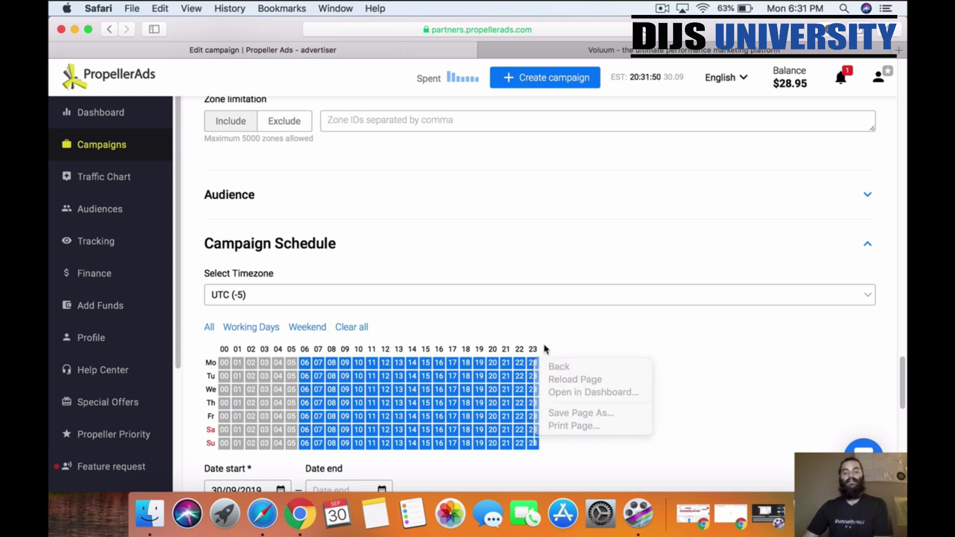
pyautogui.moveTo(535, 447); pyautogui.dragTo(534, 445)
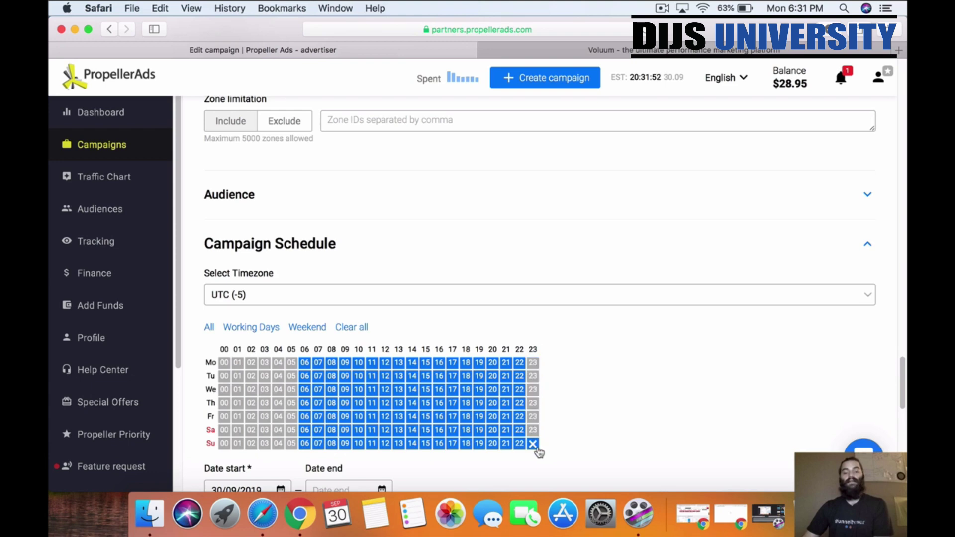
pyautogui.scroll(-1, 631, 397)
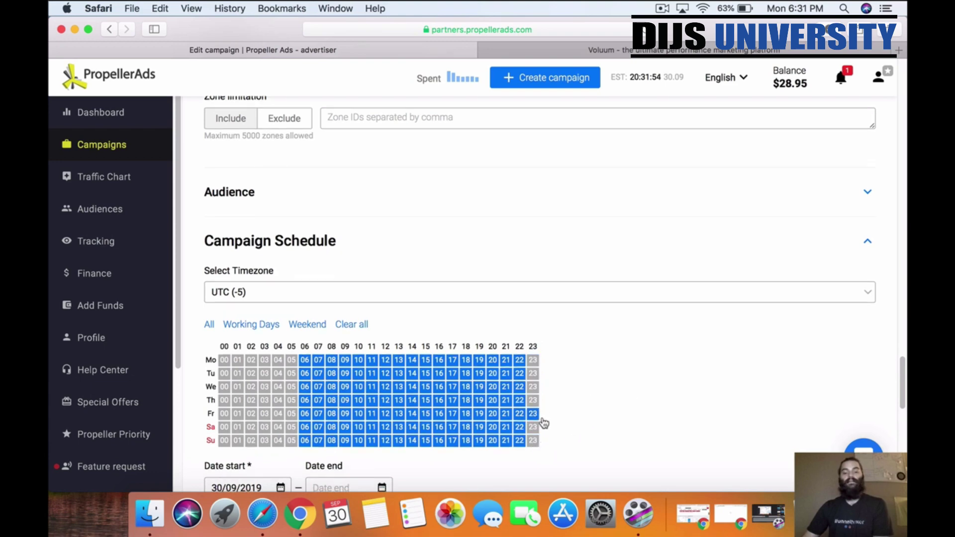
pyautogui.click(534, 417)
# Step: Save and start the campaign, submitting it for review
pyautogui.scroll(-6, 604, 207)
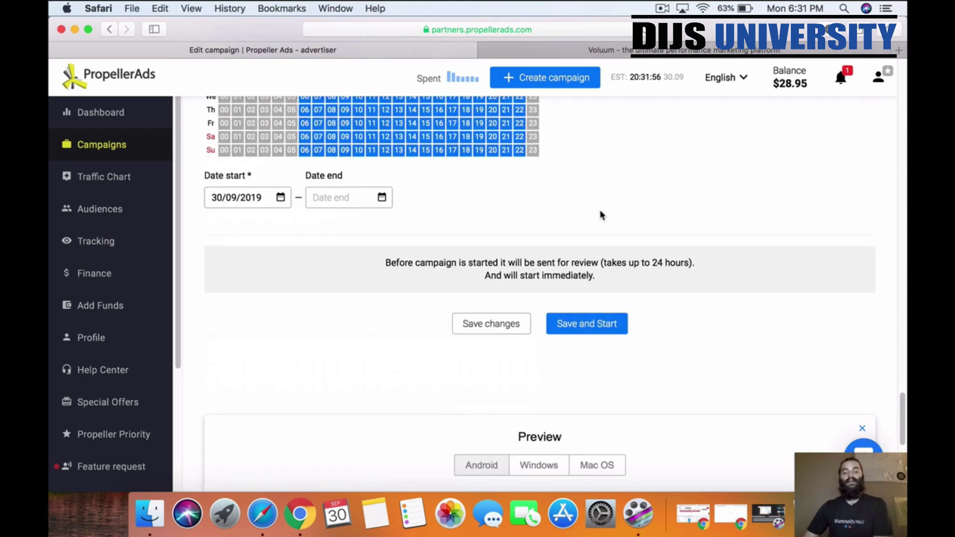
pyautogui.click(569, 331)
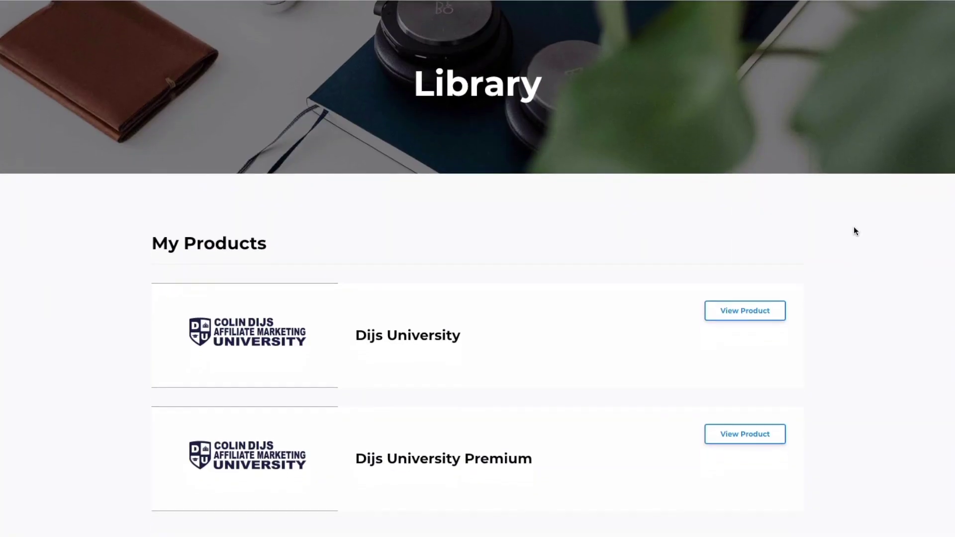
# Step: Open the Dijs University Premium product from the course library and look over its Intro to CPA Marketing Course
pyautogui.scroll(-1, 854, 228)
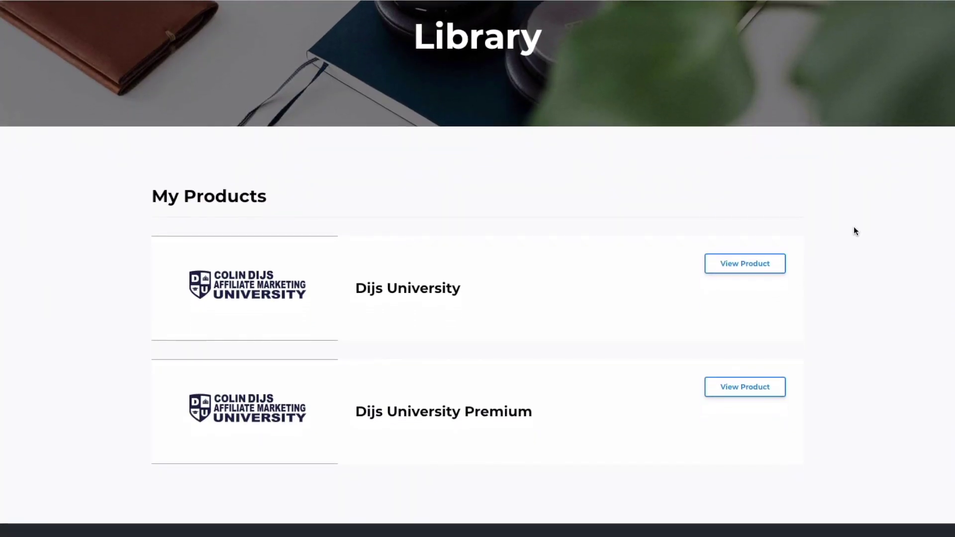
pyautogui.click(745, 387)
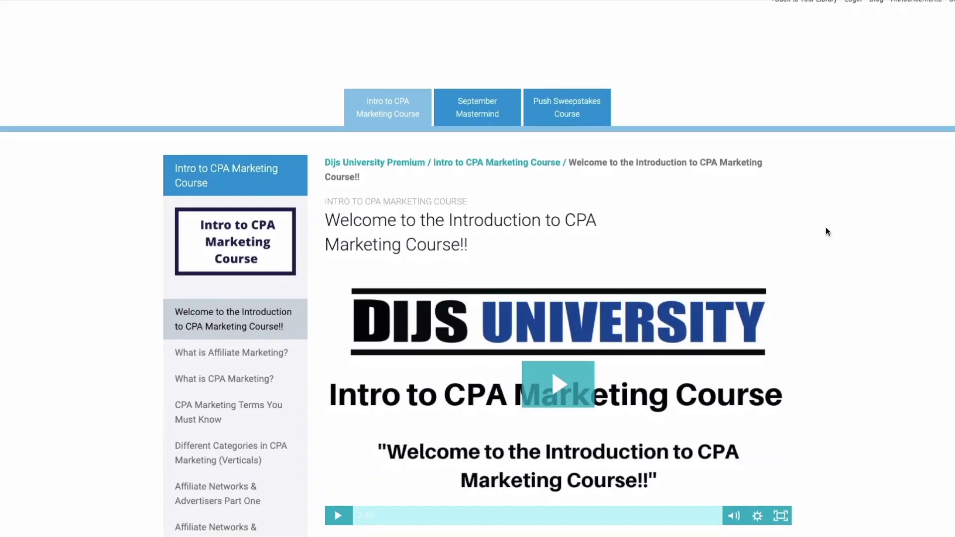
pyautogui.scroll(-1, 826, 228)
pyautogui.scroll(-2, 826, 228)
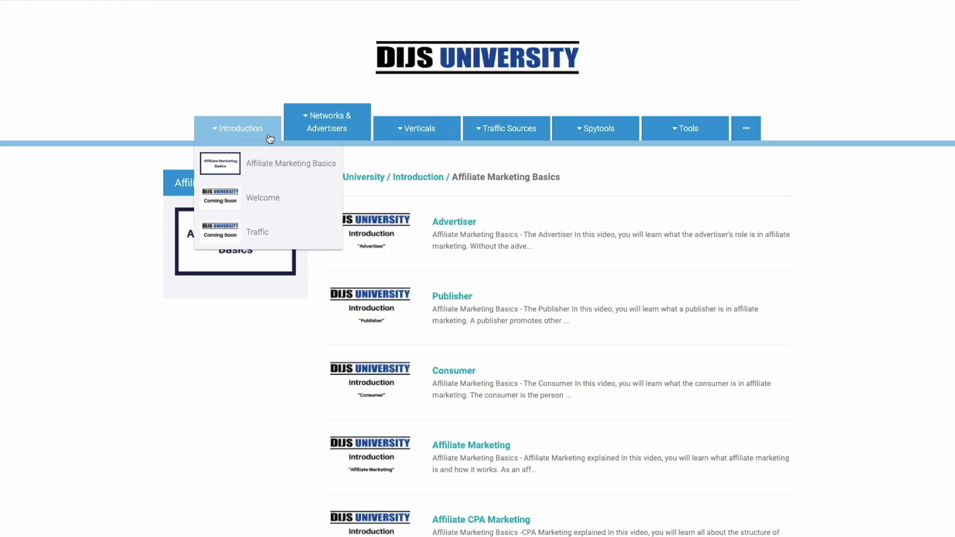
# Step: Browse the Dijs University course categories and look through the Facebook and Zeropark lesson lists under Traffic Sources
pyautogui.moveTo(307, 139)
pyautogui.moveTo(397, 138)
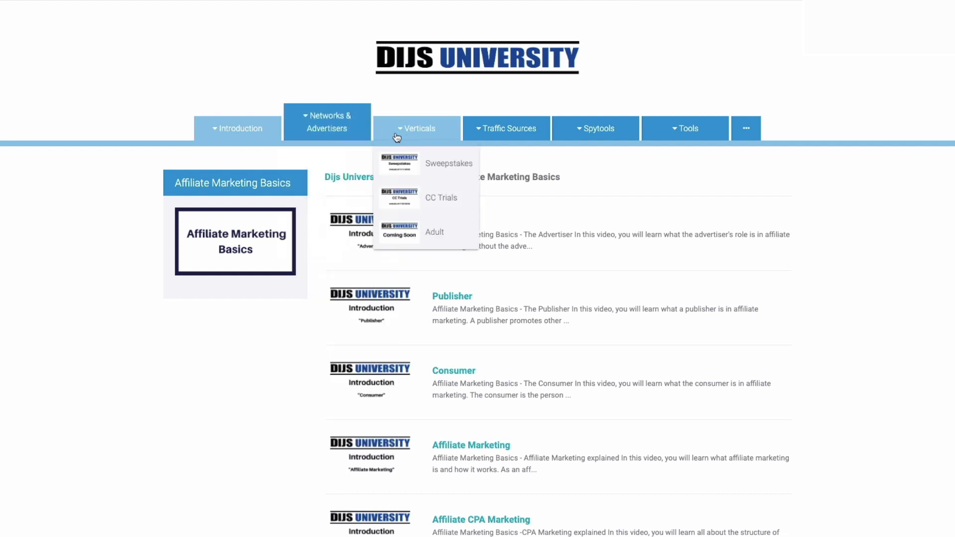
pyautogui.moveTo(512, 135)
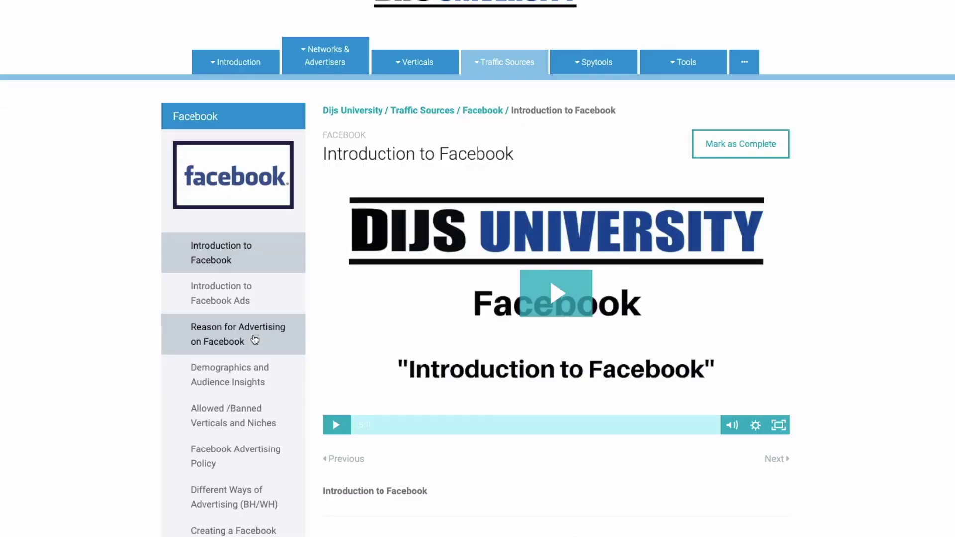
pyautogui.scroll(-3, 252, 337)
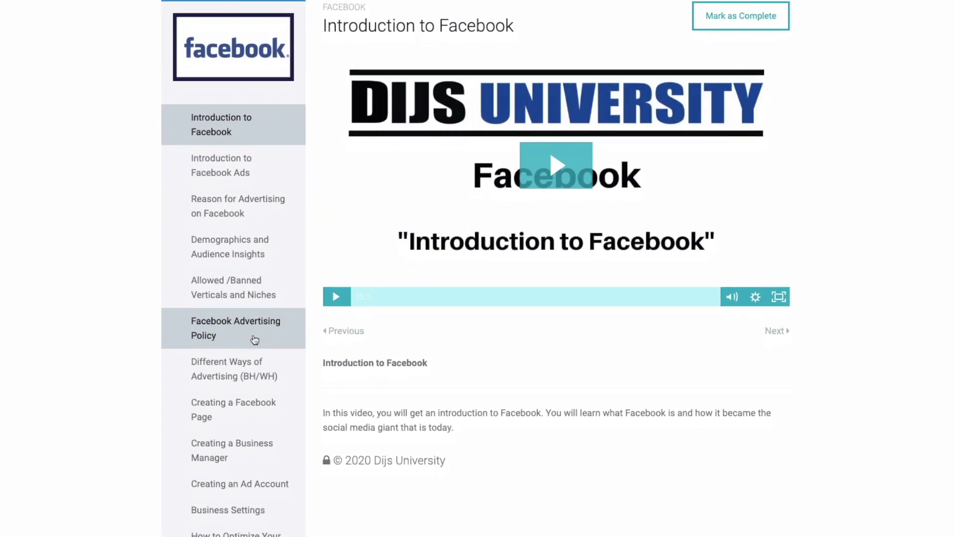
pyautogui.scroll(-3, 254, 339)
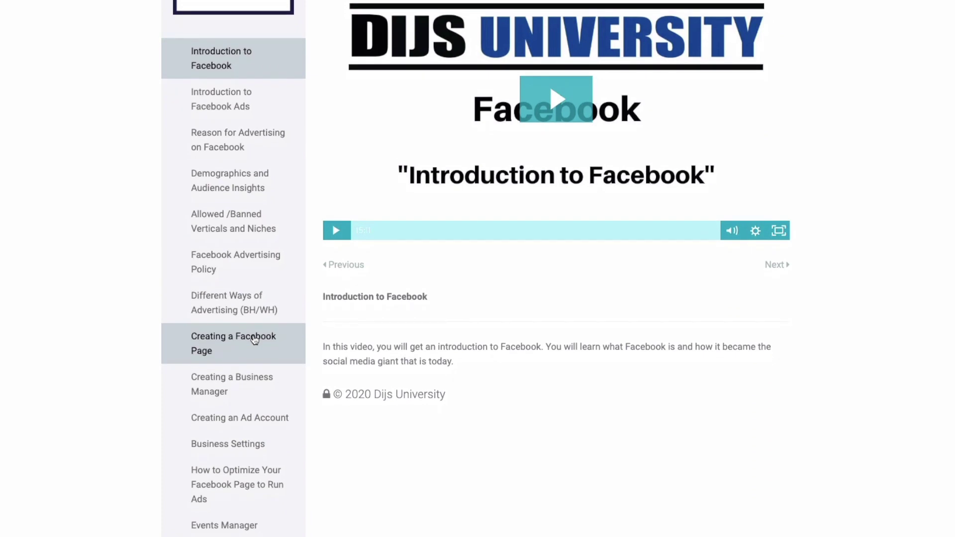
pyautogui.scroll(-5, 254, 339)
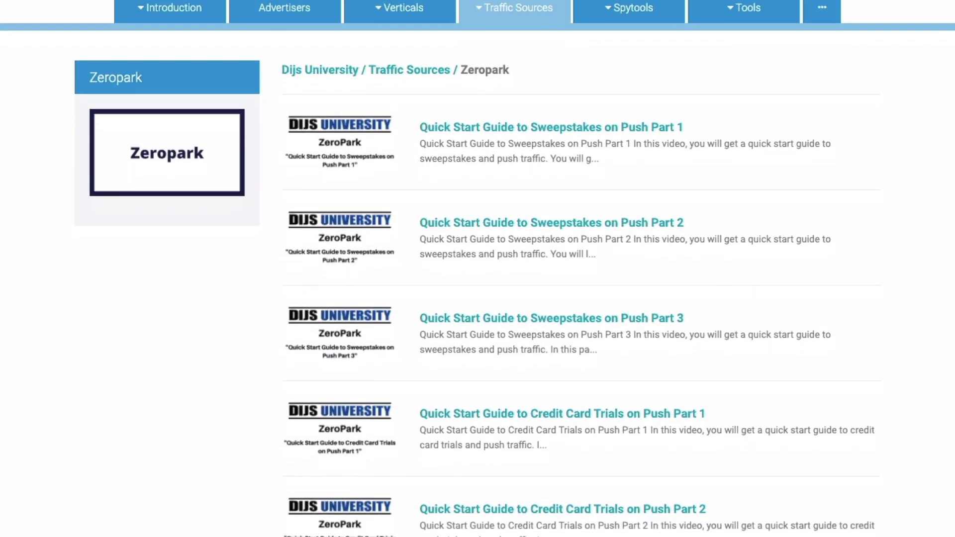
pyautogui.scroll(-4, 581, 268)
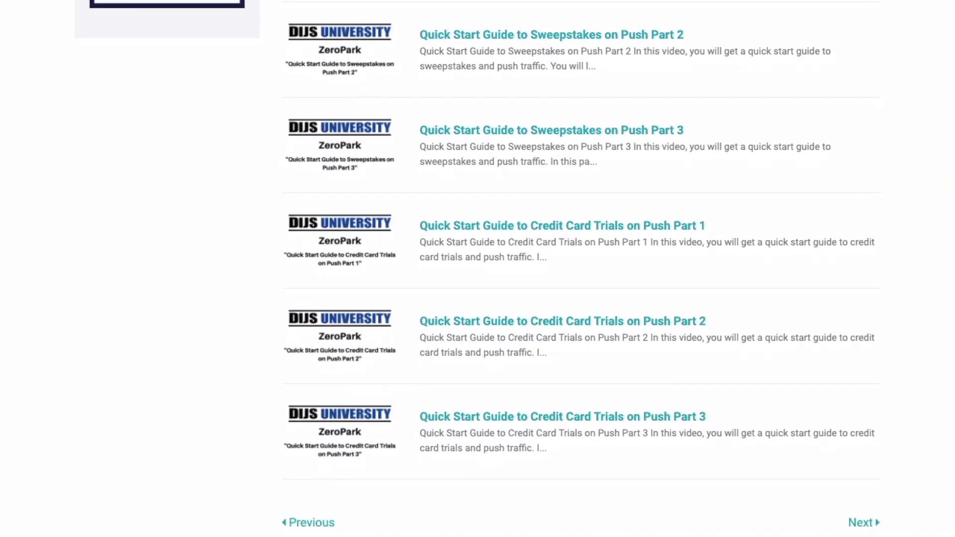
pyautogui.scroll(4, 478, 269)
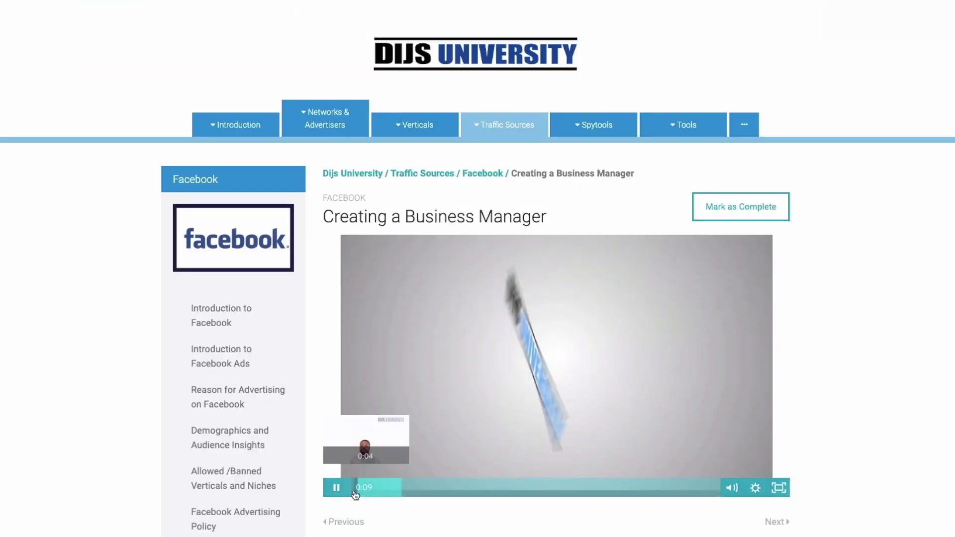